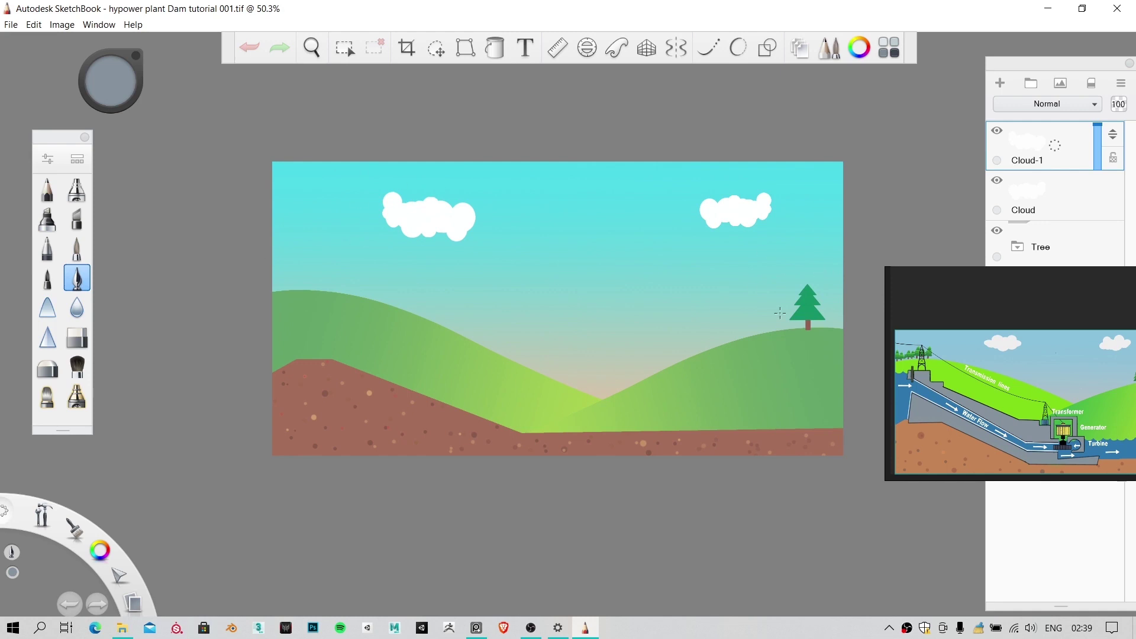
key(space)
drag(542, 314, 538, 329)
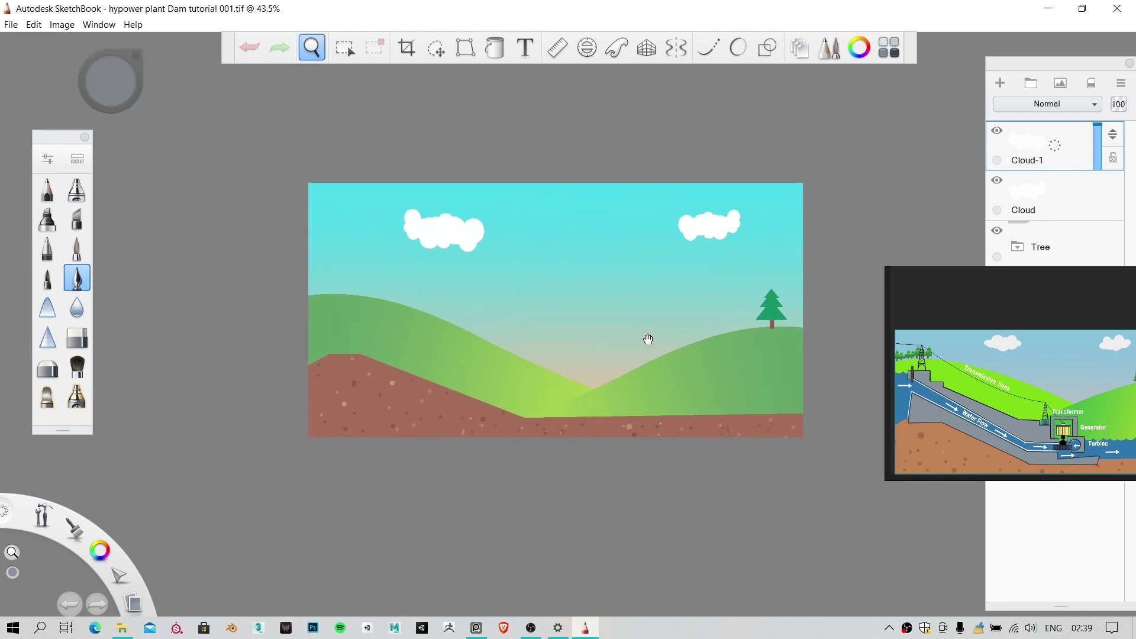
drag(650, 338, 601, 350)
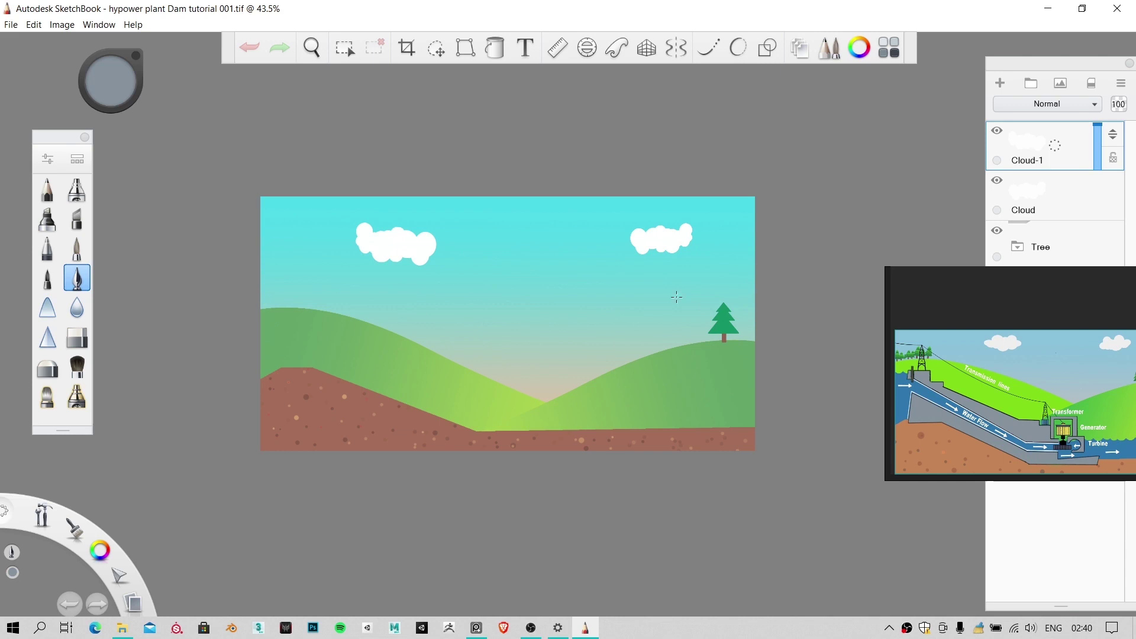
Step: Examine the hydropower plant reference image up close and park it clear of the canvas
drag(967, 400, 642, 304)
scroll(642, 304, down, 3)
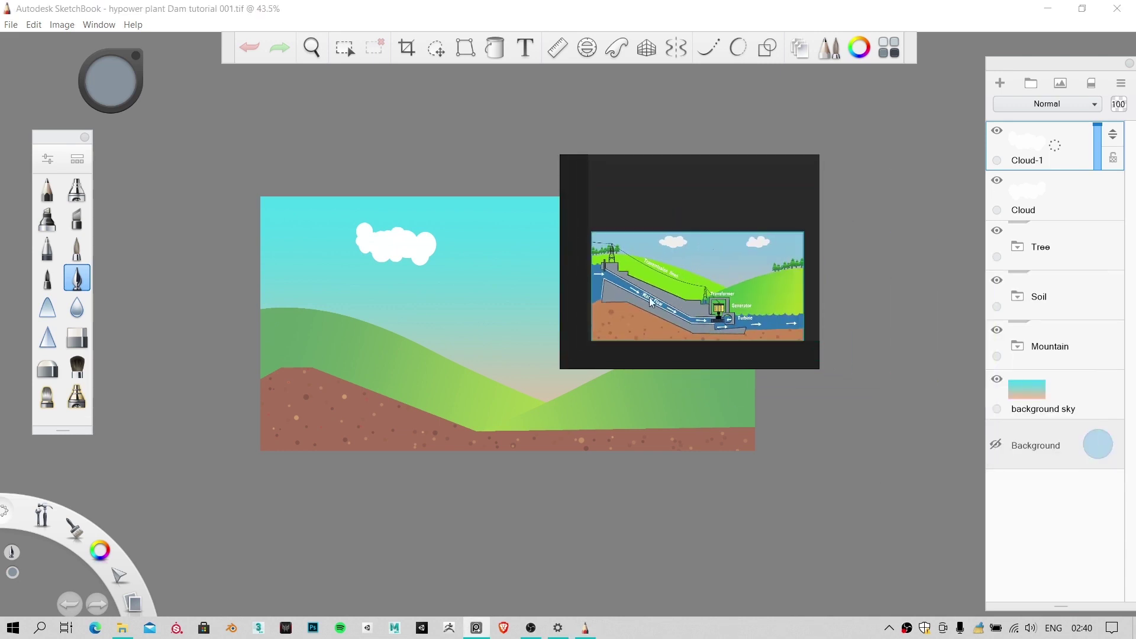
scroll(712, 323, up, 2)
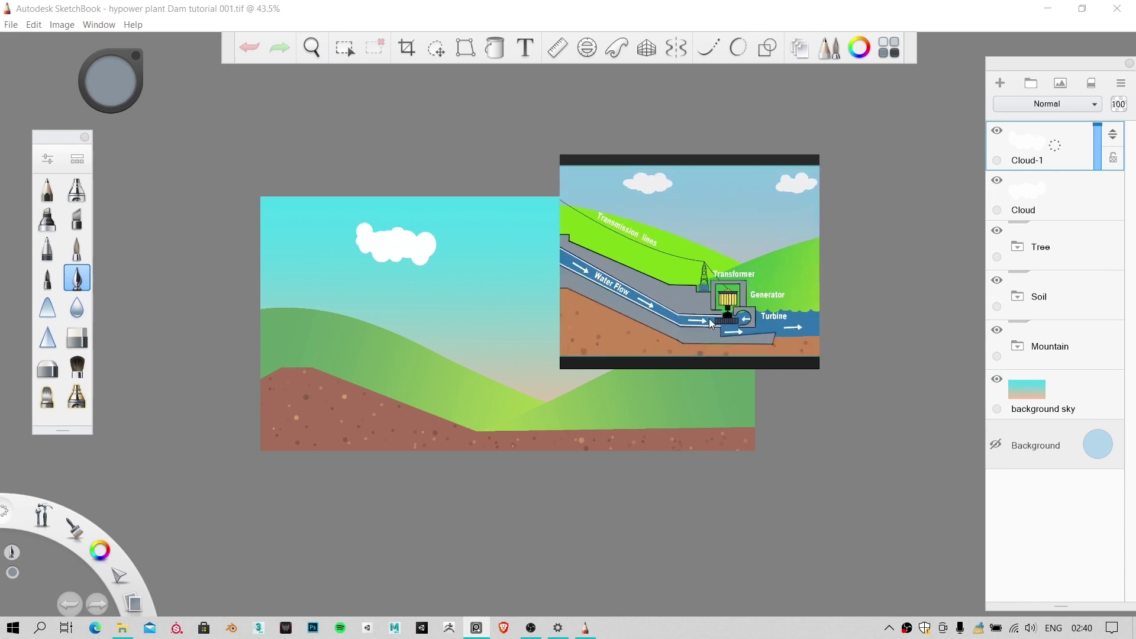
drag(775, 283, 1055, 543)
scroll(1055, 544, down, 2)
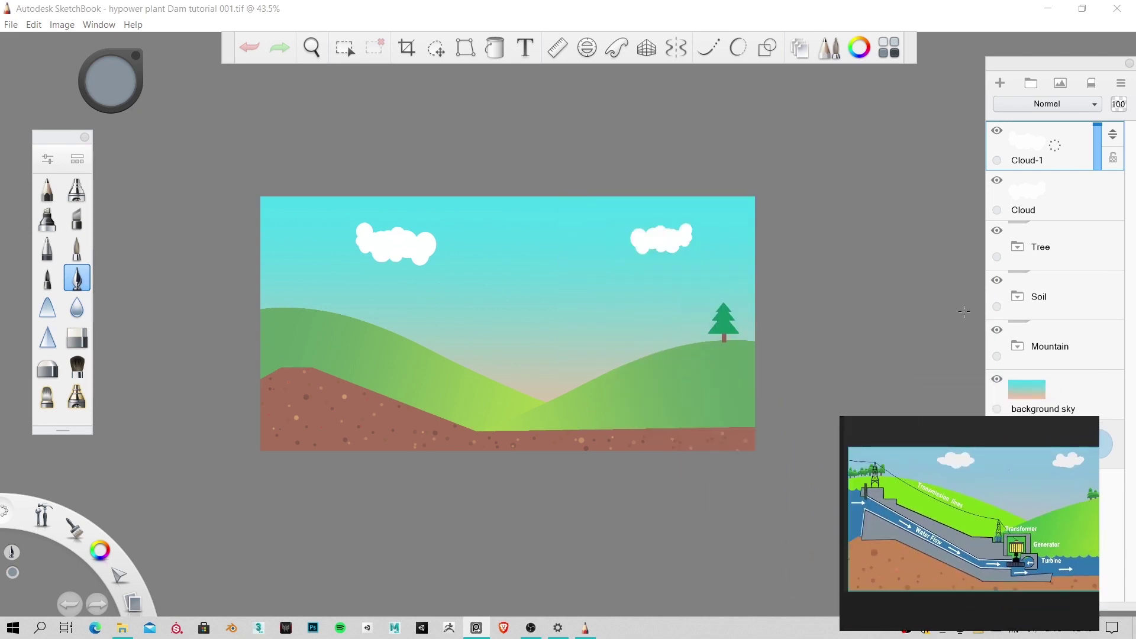
click(153, 5)
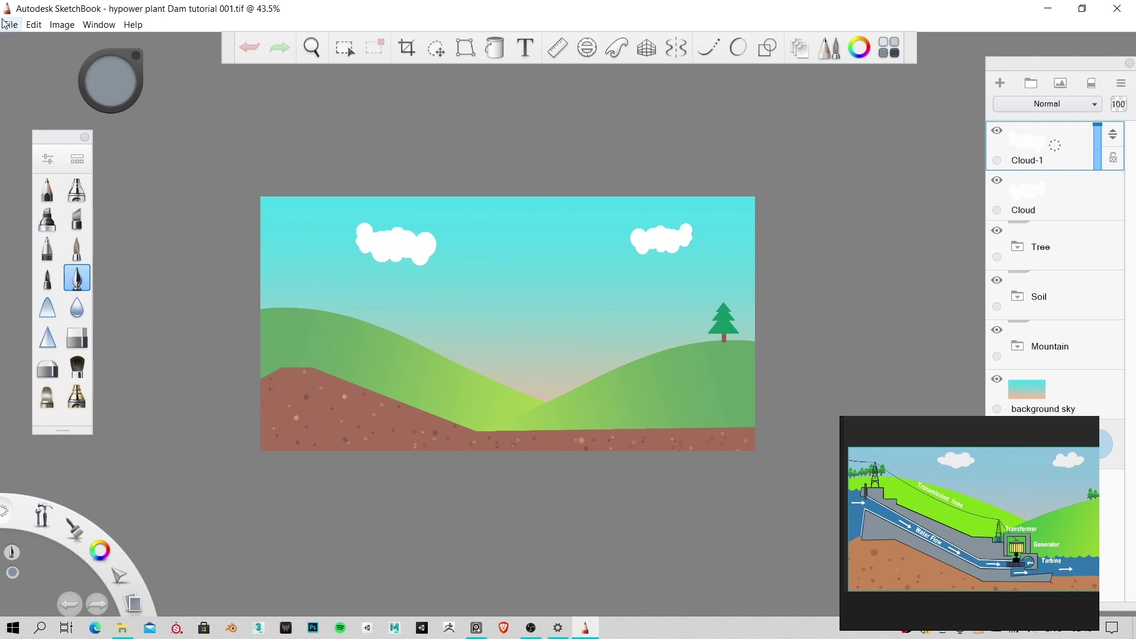
double_click(201, 8)
double_click(147, 18)
scroll(308, 213, down, 1)
scroll(592, 213, up, 2)
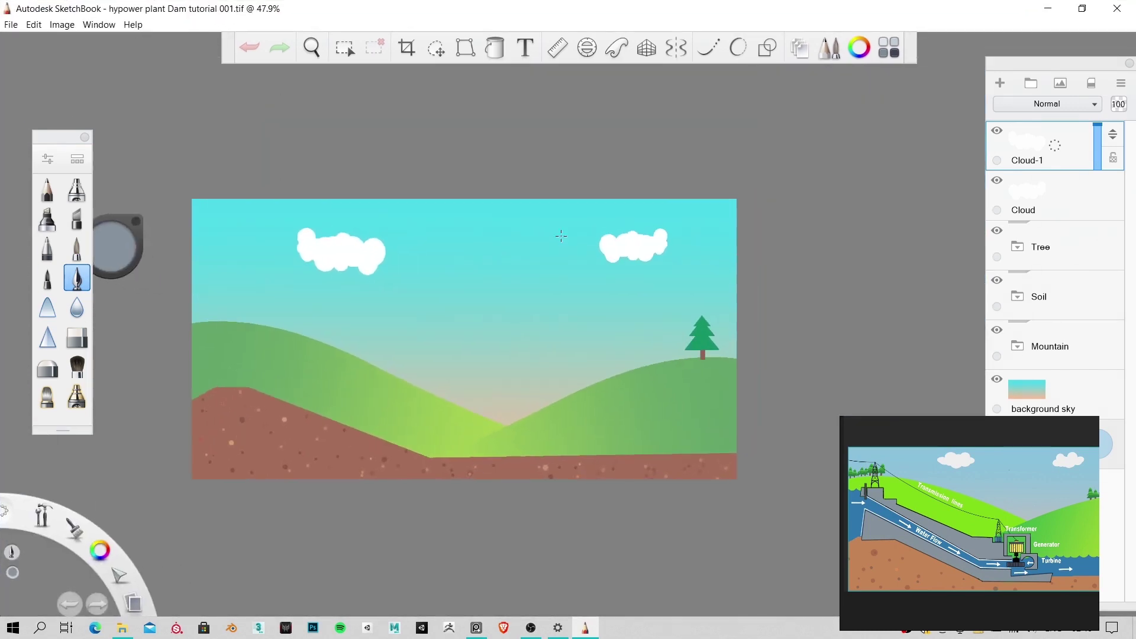
scroll(577, 227, up, 1)
key(space)
drag(685, 310, 733, 293)
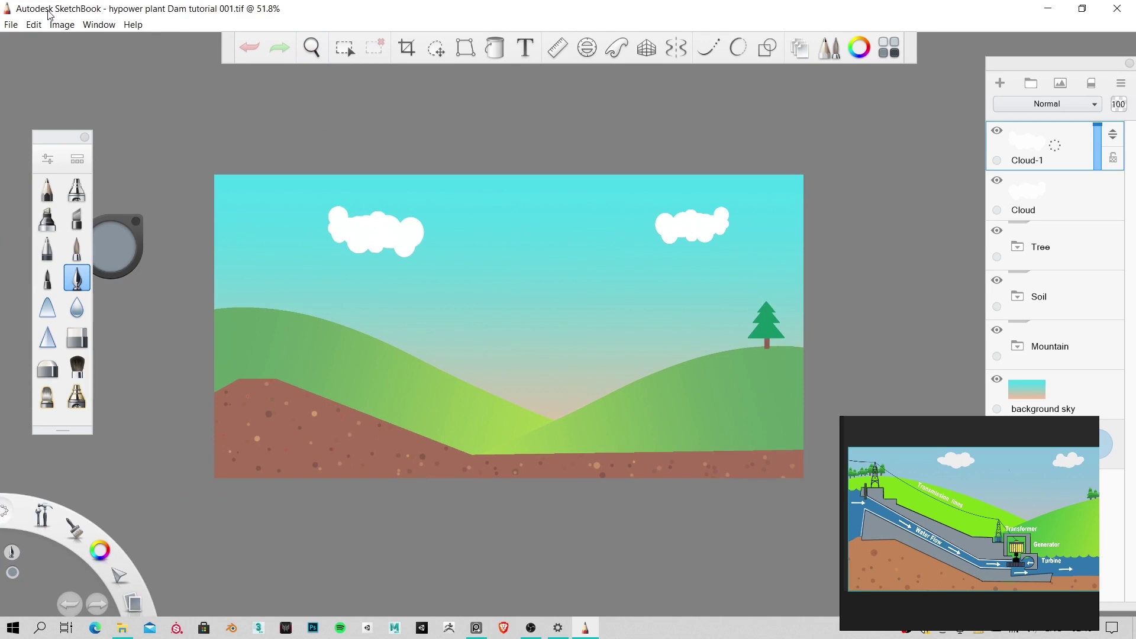
Step: Reposition the brush palette and the brush puck so they stay clear of the illustration
click(48, 146)
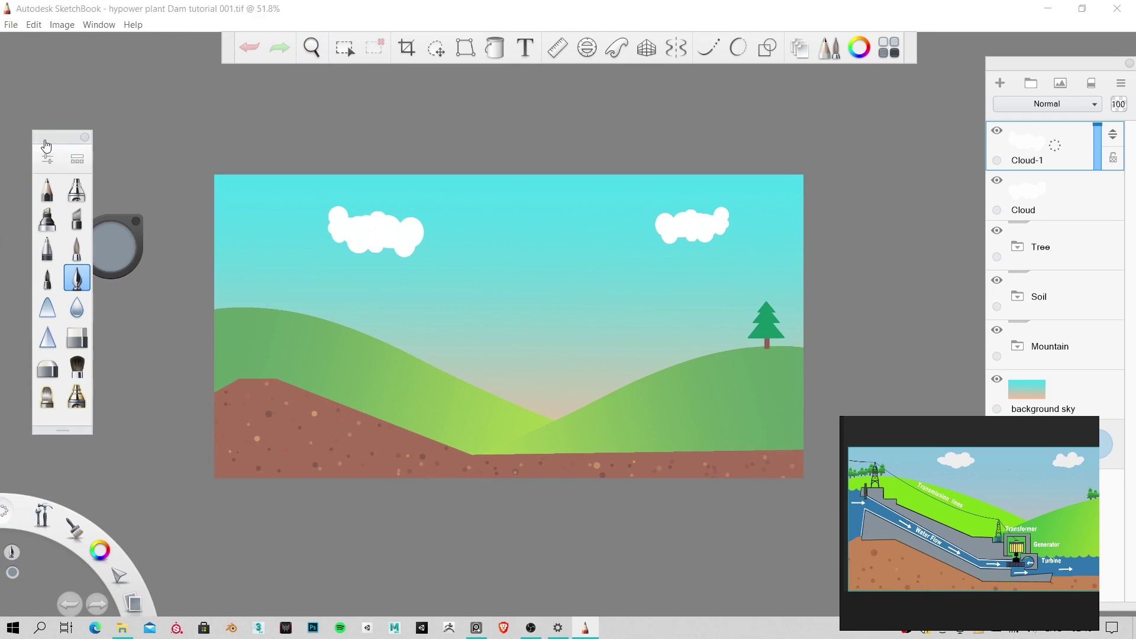
drag(48, 145, 30, 139)
mouse_move(121, 223)
mouse_down()
mouse_move(157, 37)
mouse_move(161, 48)
mouse_up()
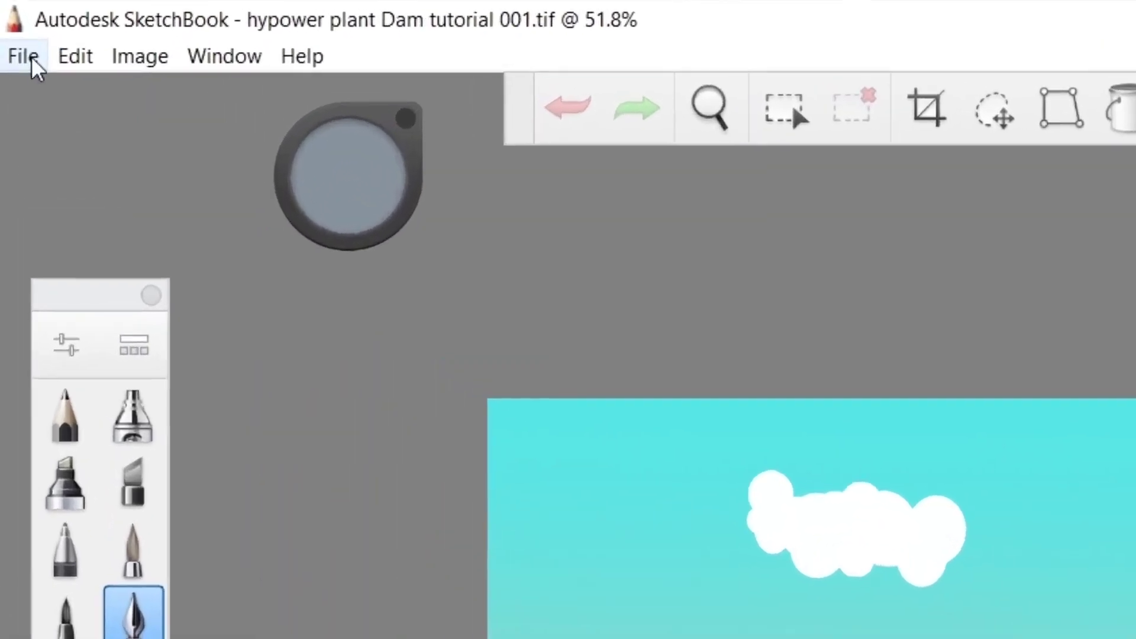
Step: Save the illustration under the new name "hypower plant Dam tutorial 003" as a TIFF file
click(11, 25)
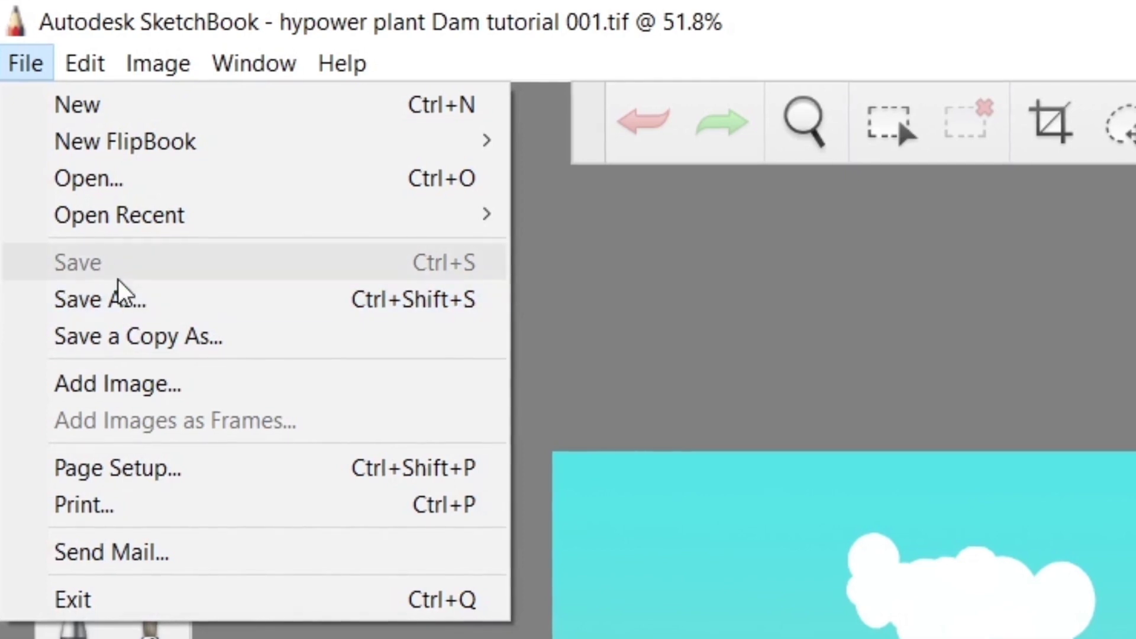
click(122, 302)
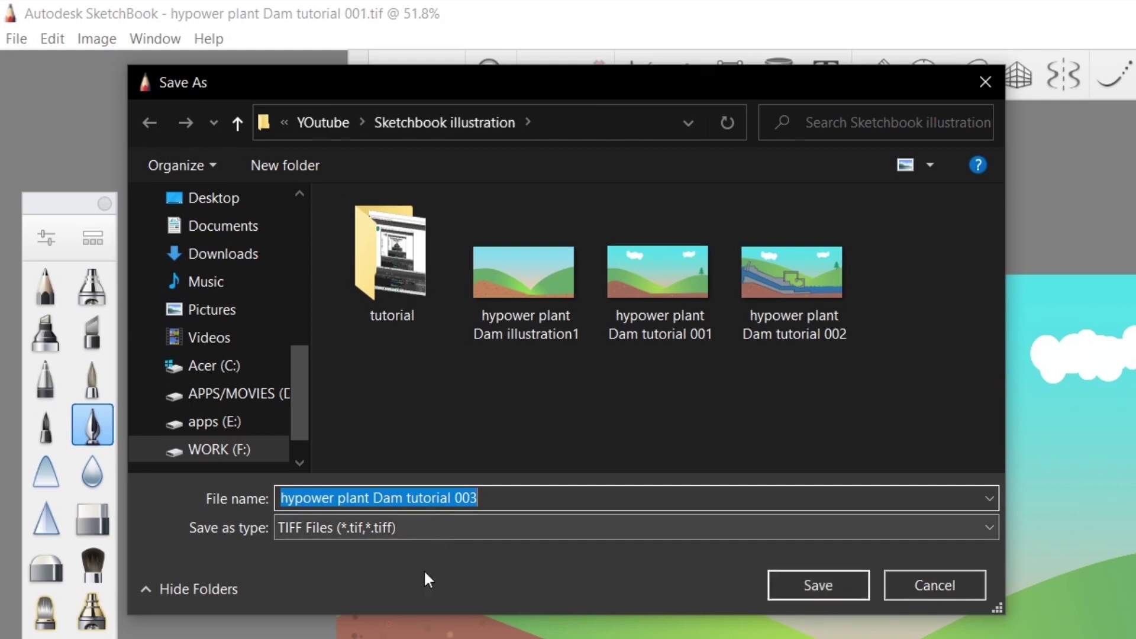
click(431, 525)
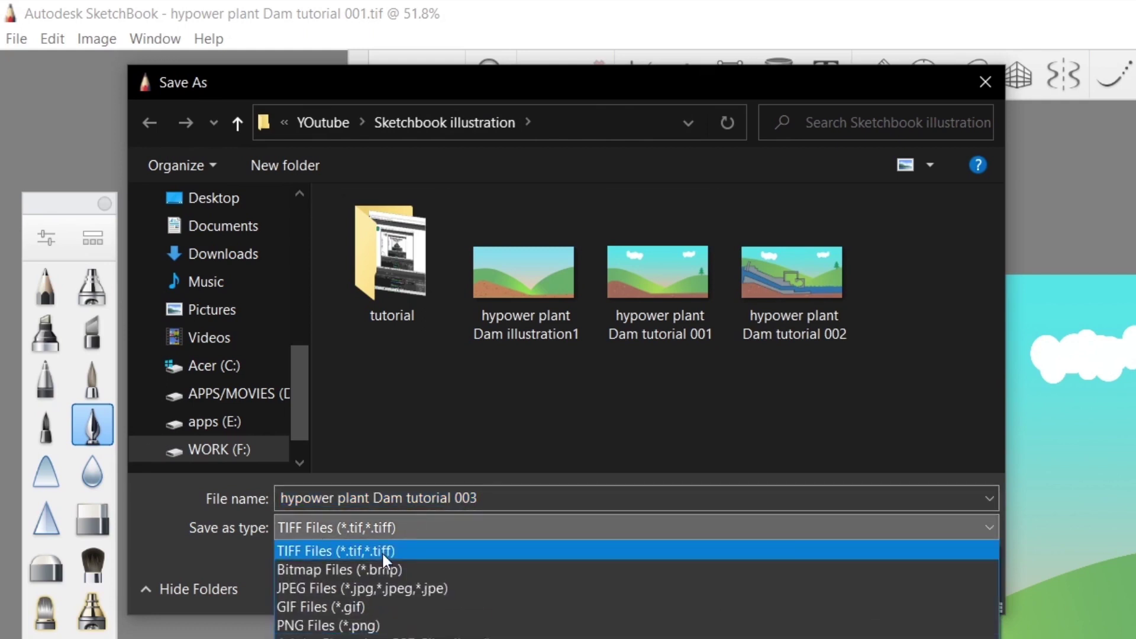
click(379, 552)
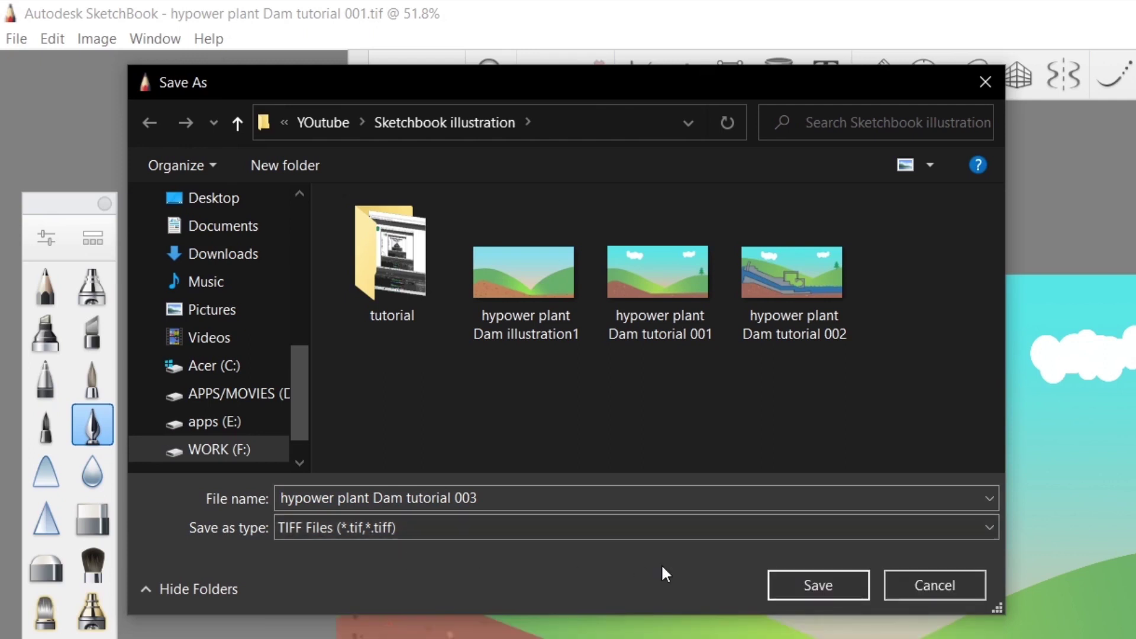
click(817, 586)
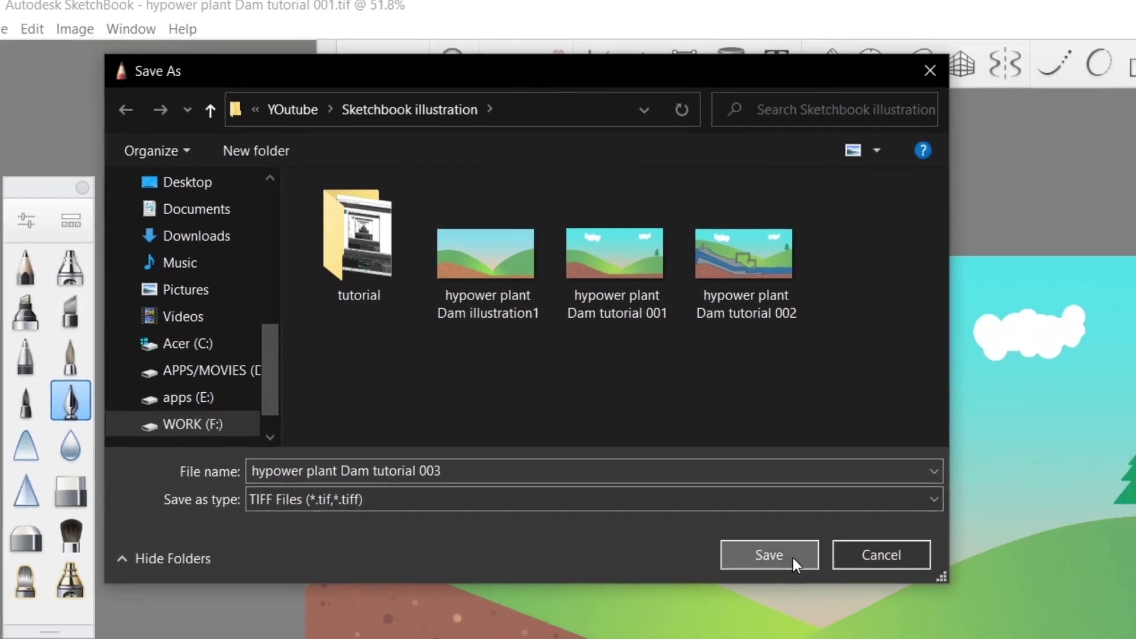
click(769, 555)
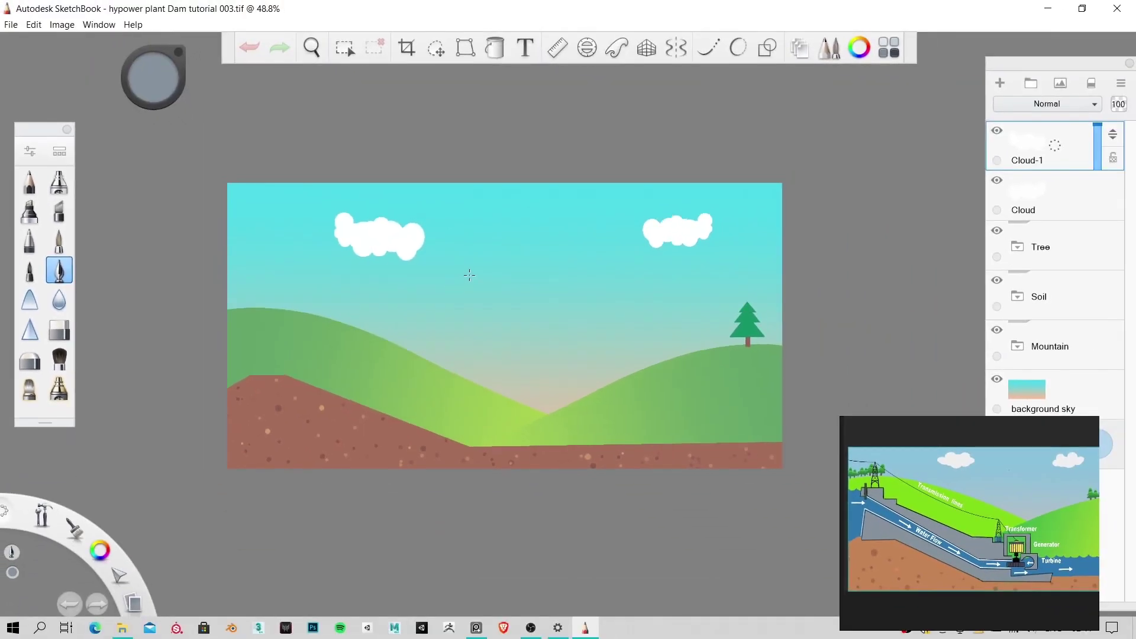
Step: Make a short test stroke in the sky, undo it and save the file
scroll(486, 291, up, 1)
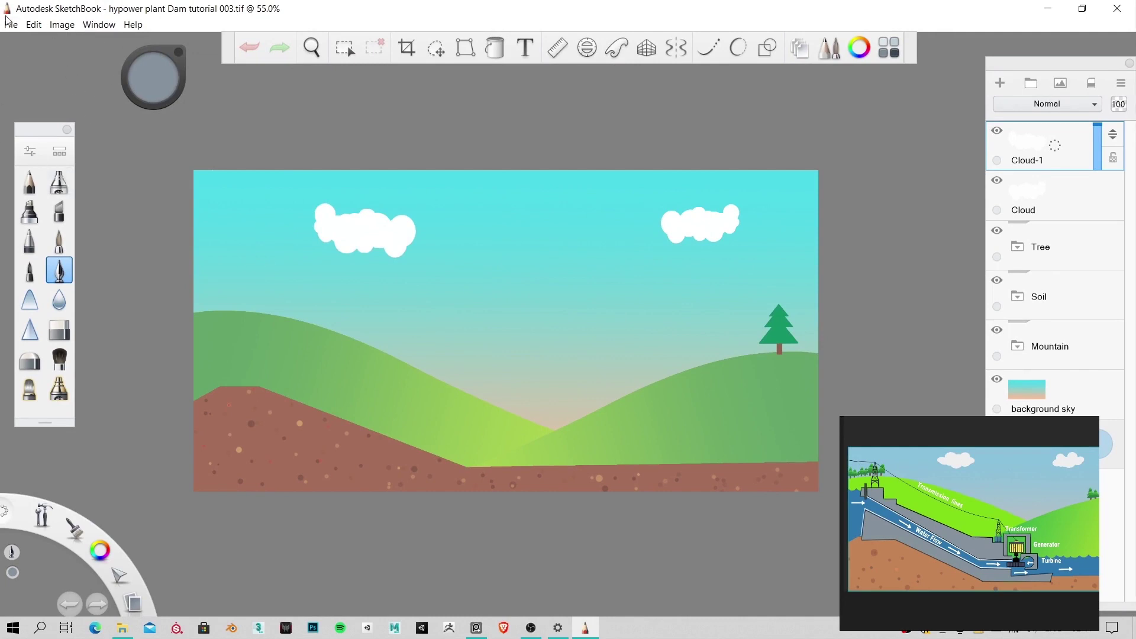
drag(597, 231, 604, 279)
key(ctrl+z)
key(ctrl+s)
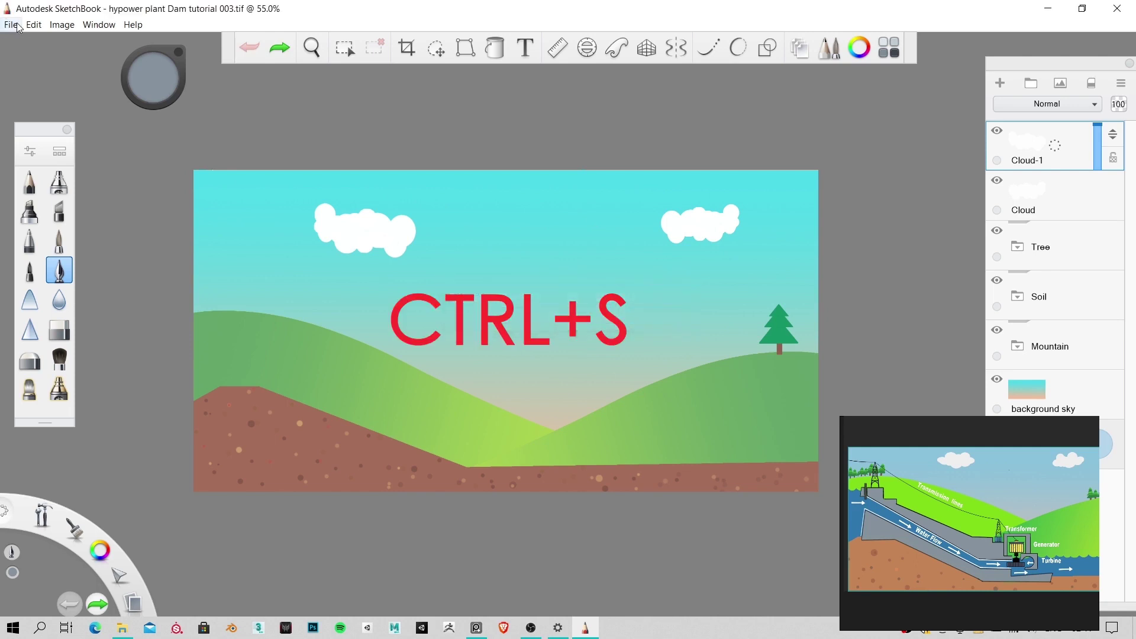
scroll(500, 78, up, 2)
key(space)
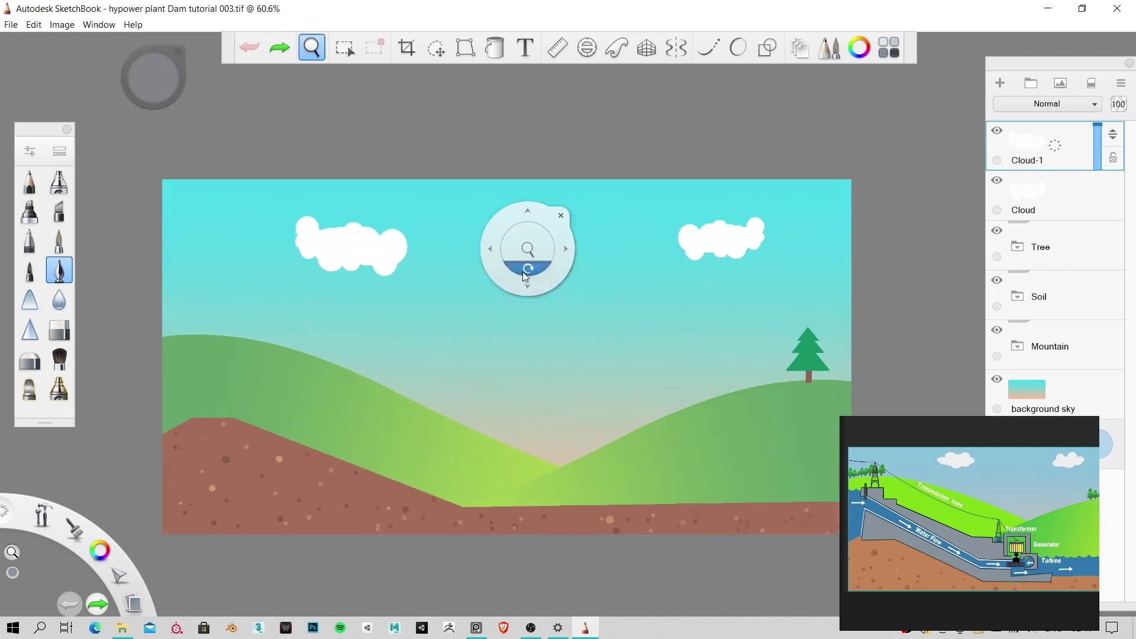
drag(609, 287, 614, 170)
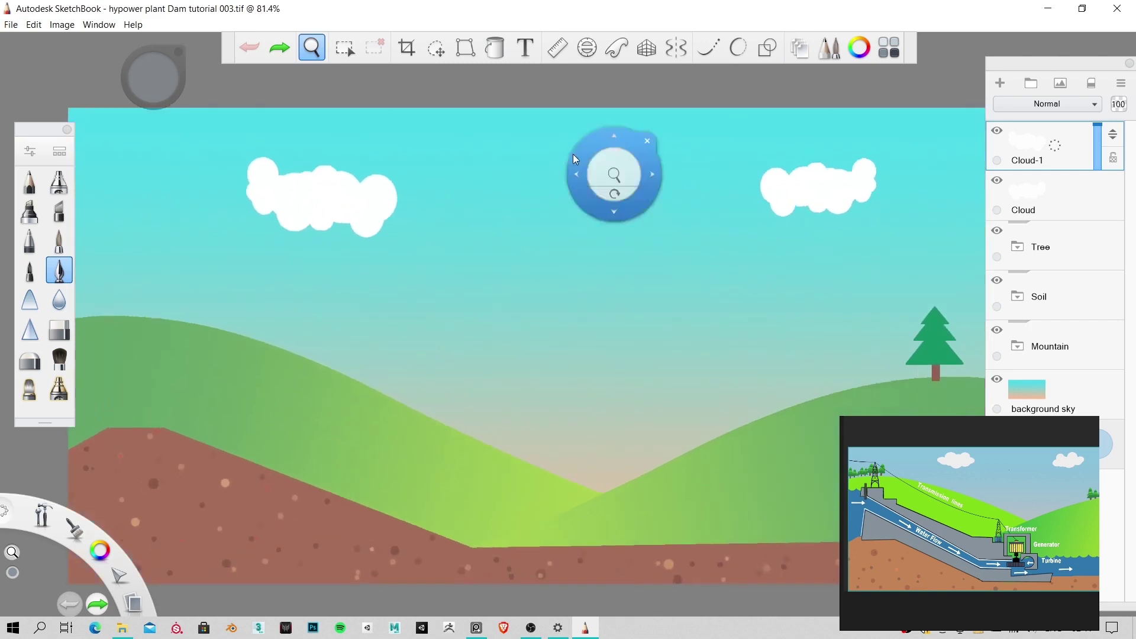
click(10, 25)
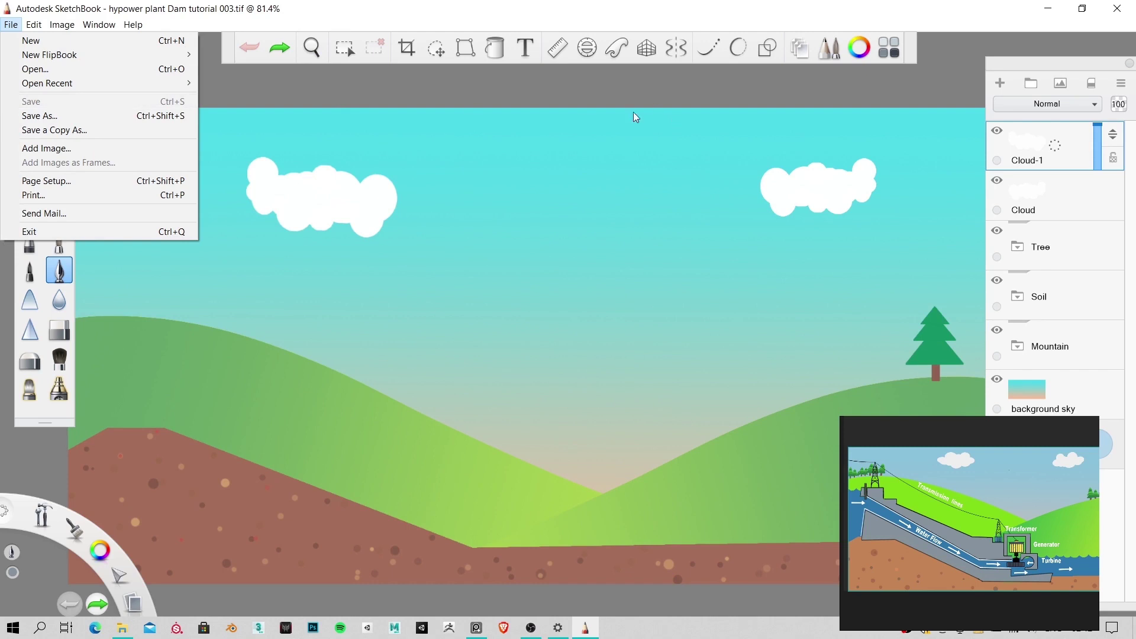
click(589, 241)
key(space)
drag(578, 285, 573, 305)
drag(655, 312, 668, 262)
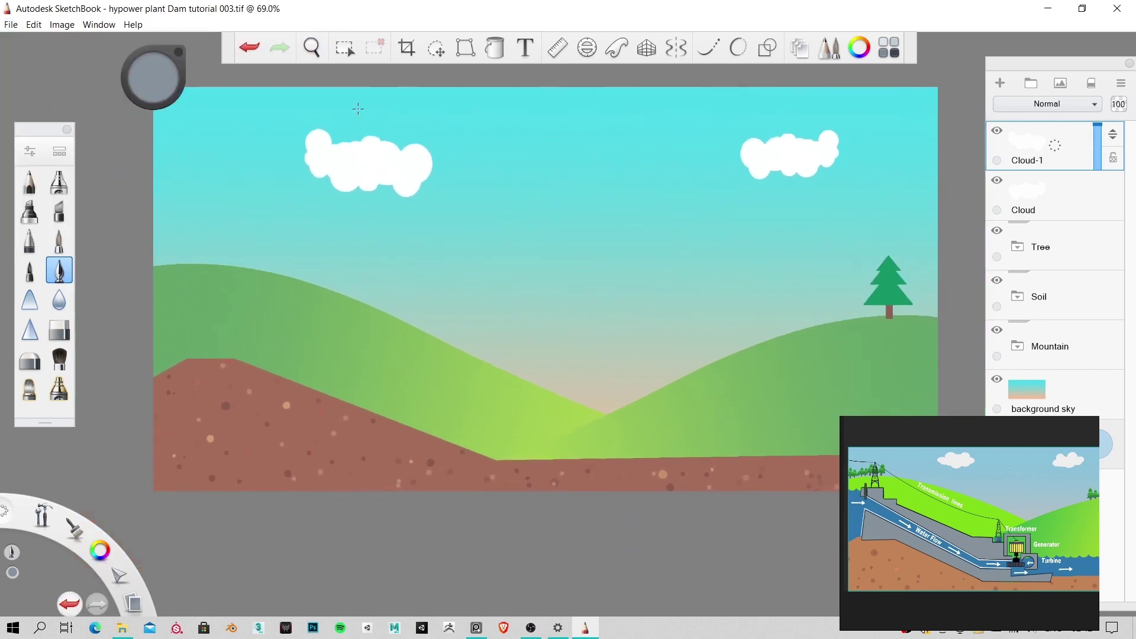
click(10, 26)
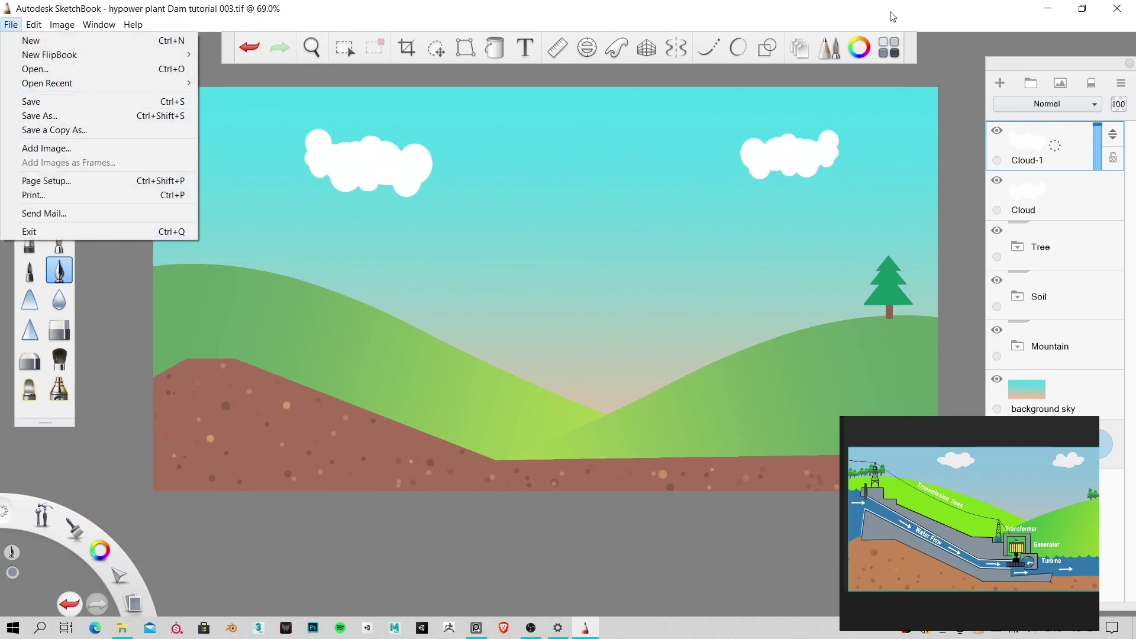
click(933, 29)
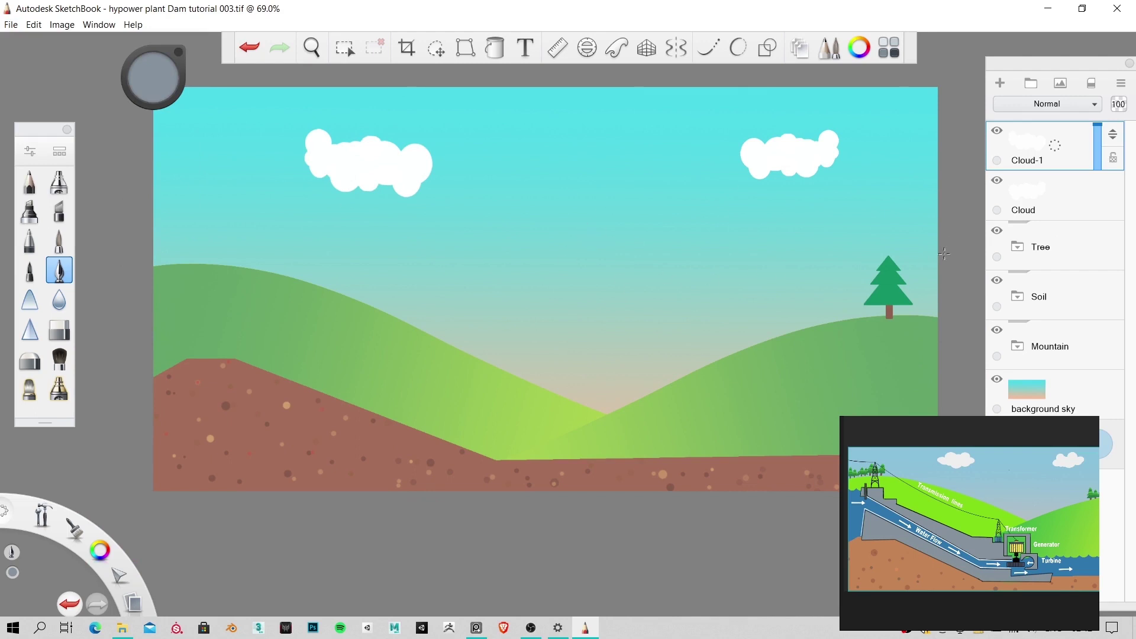
Step: Look through the leaf and trunk layers inside the Tree group, collapsing the group when done
key(space)
drag(736, 286, 664, 287)
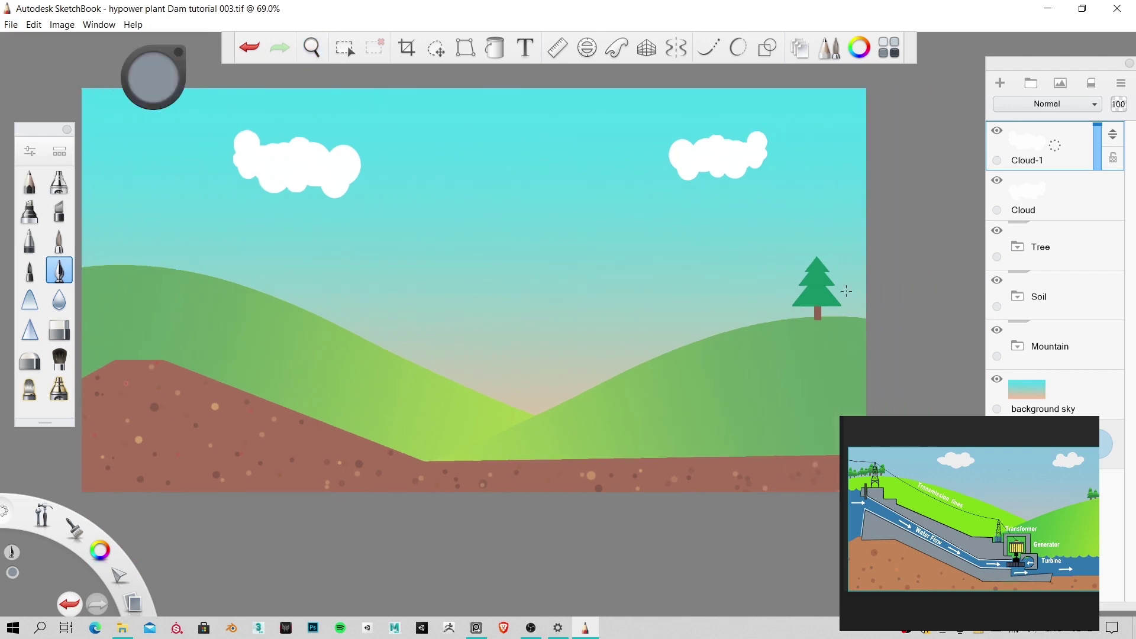
click(1038, 243)
click(1017, 249)
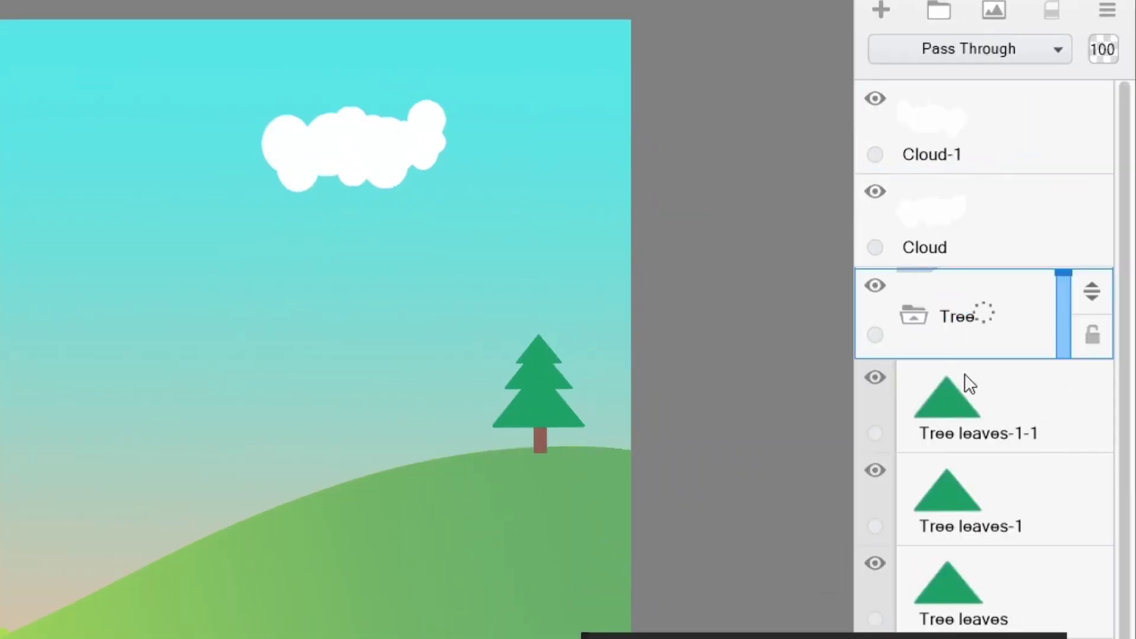
scroll(967, 403, down, 3)
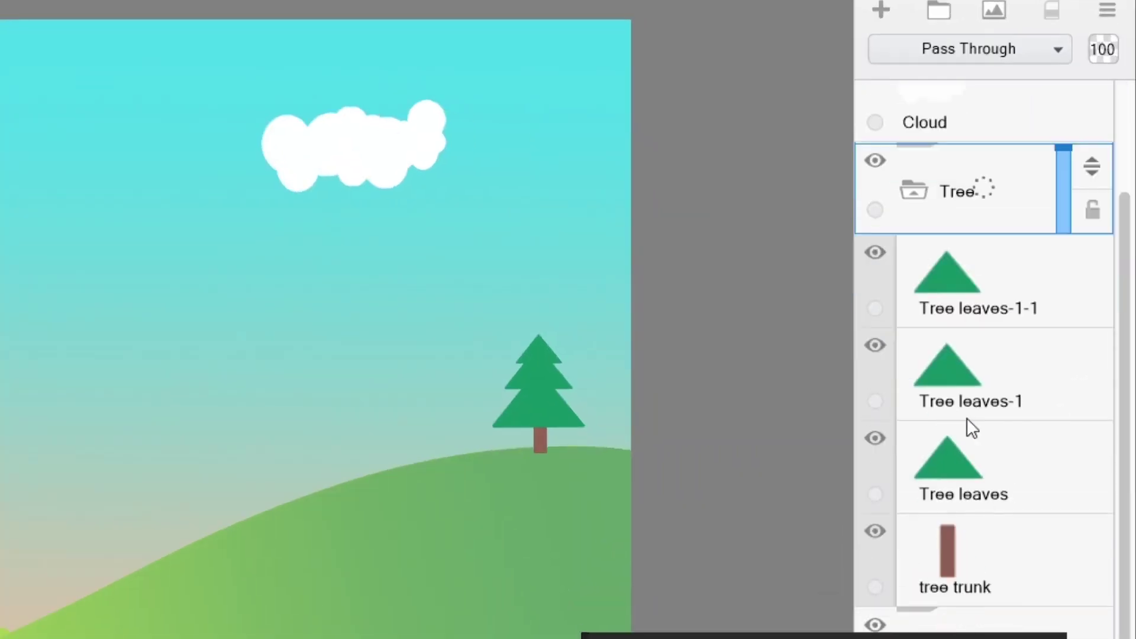
click(996, 296)
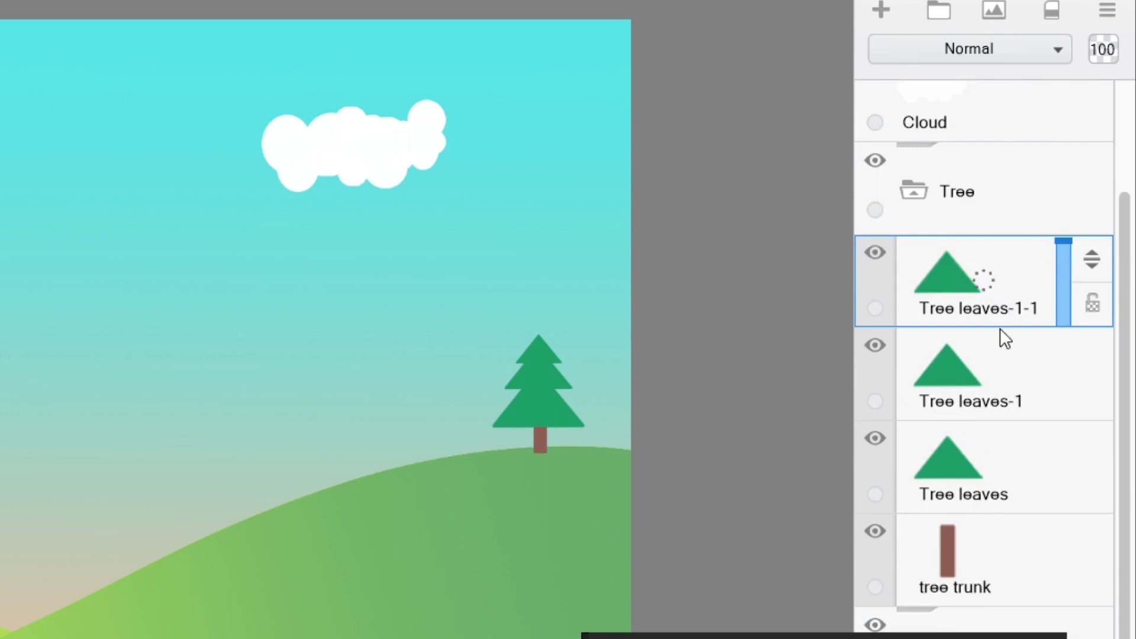
click(1006, 559)
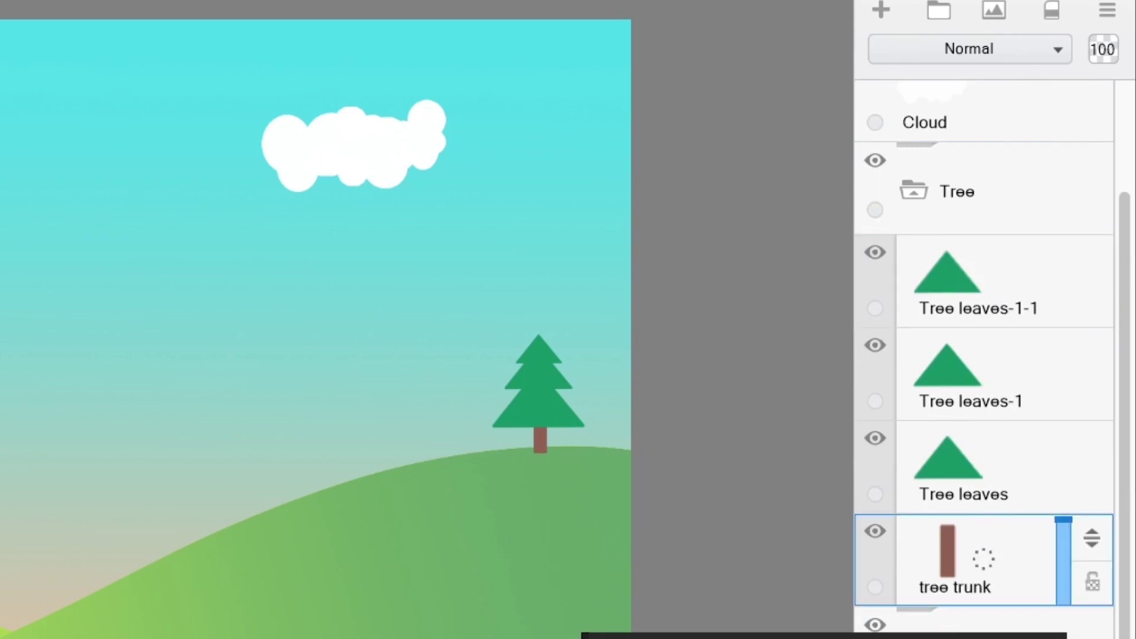
click(1014, 278)
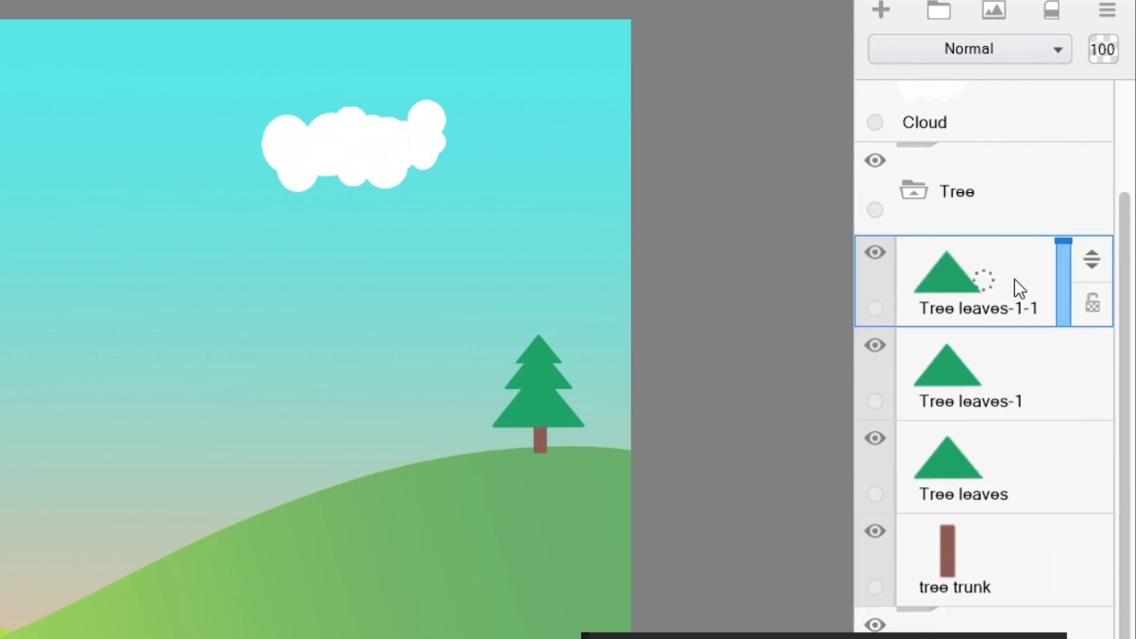
click(916, 195)
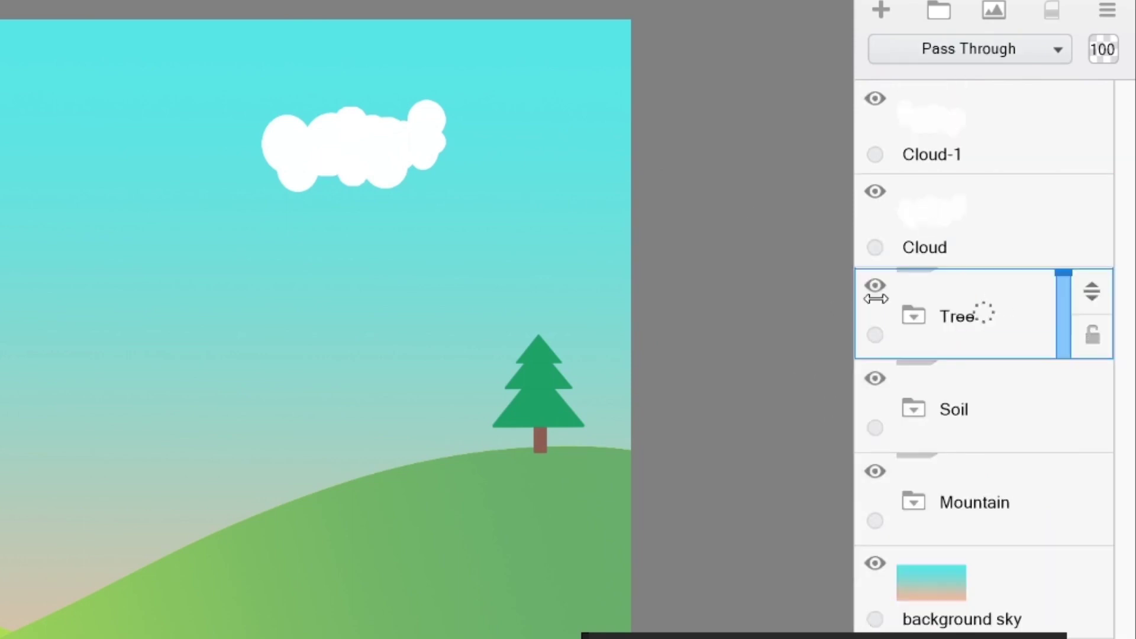
Step: Expand the Tree group and select all four of its layers, from Tree leaves-1-1 to tree trunk
click(909, 323)
scroll(990, 391, down, 2)
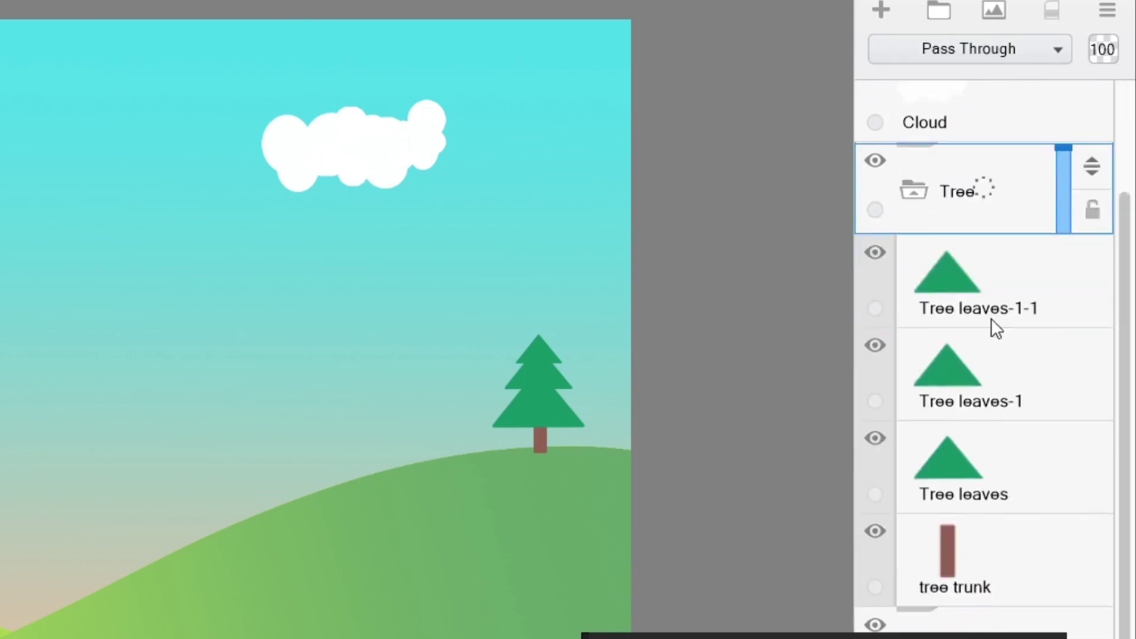
click(994, 290)
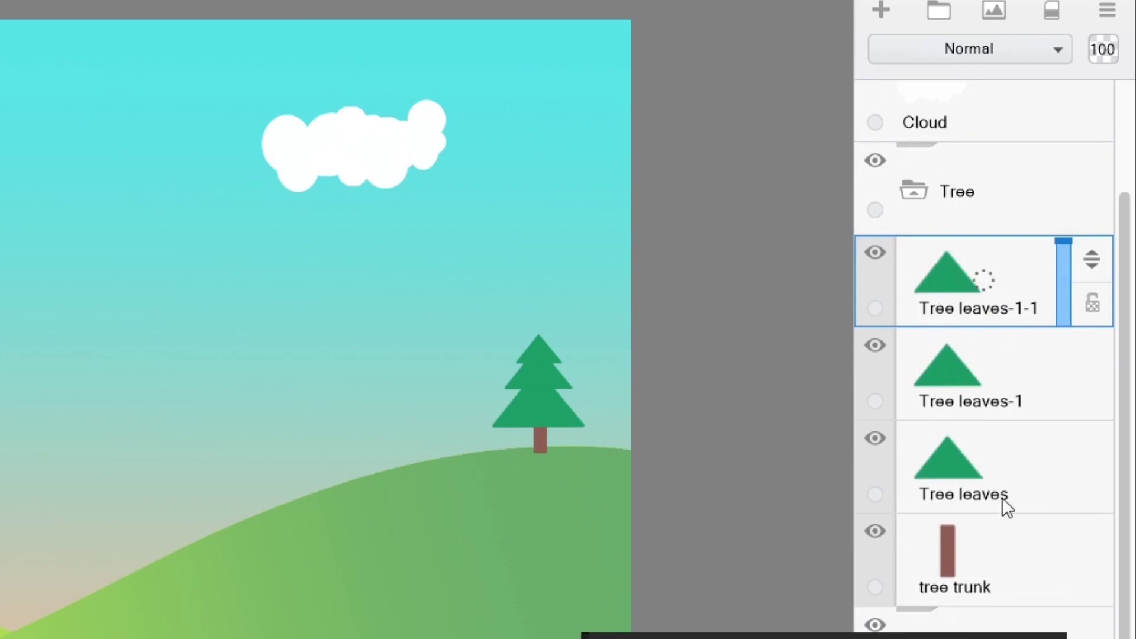
shift+click(1011, 556)
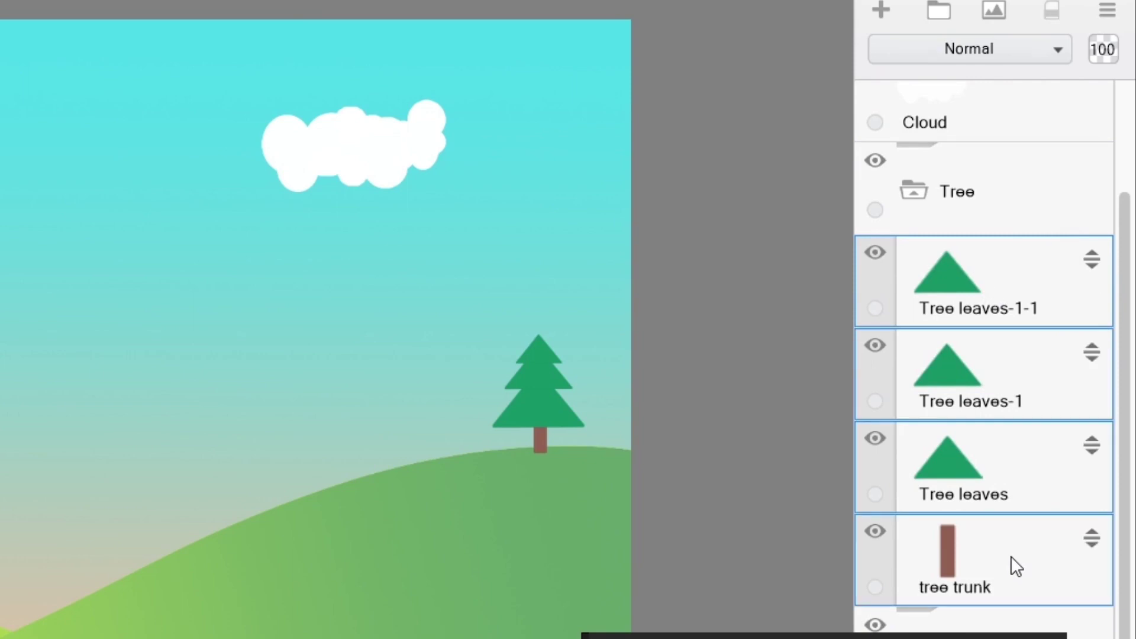
click(963, 283)
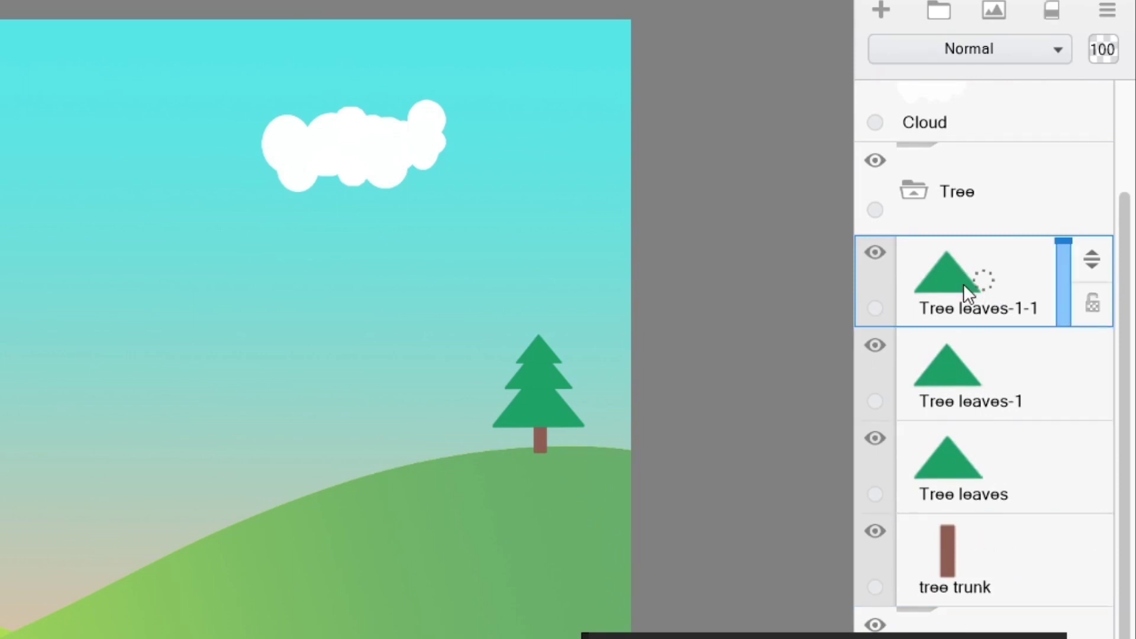
shift+click(997, 546)
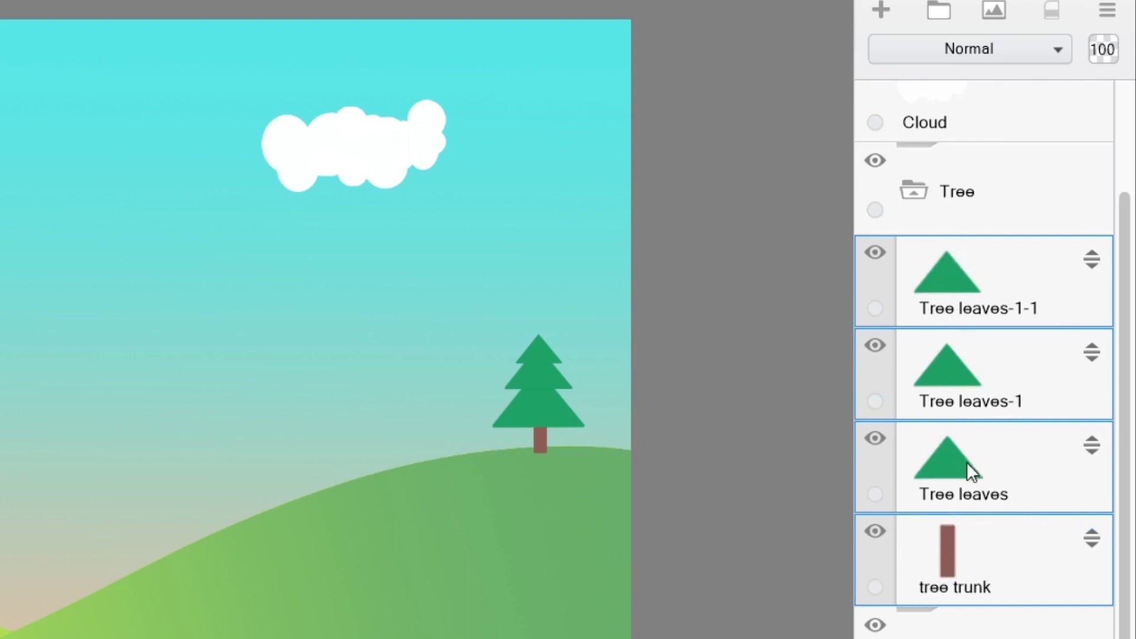
Step: Reduce the layer selection to Tree leaves-1-1 only
drag(961, 260, 676, 268)
click(997, 304)
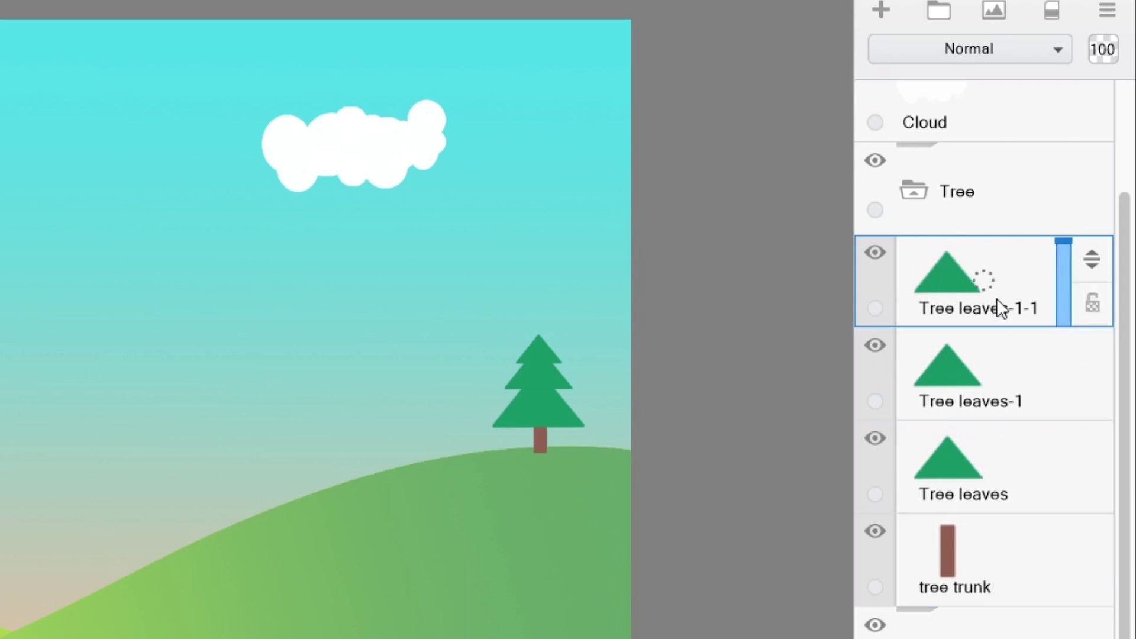
Step: Select all four layers in the Tree group and merge them into a single layer
shift+click(972, 552)
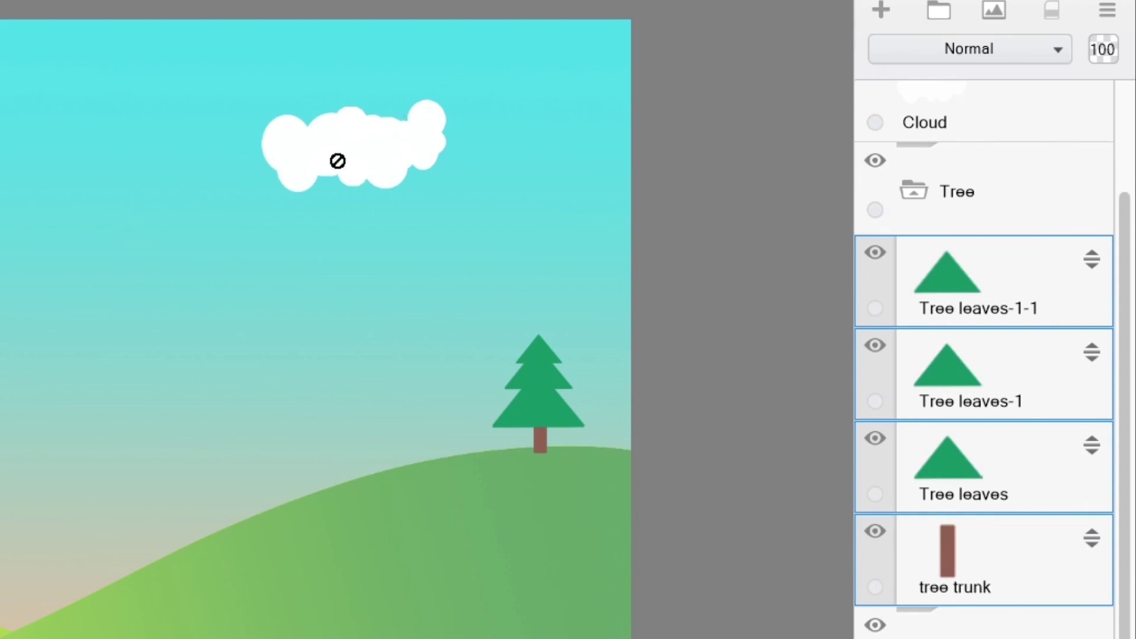
drag(1025, 18, 951, 3)
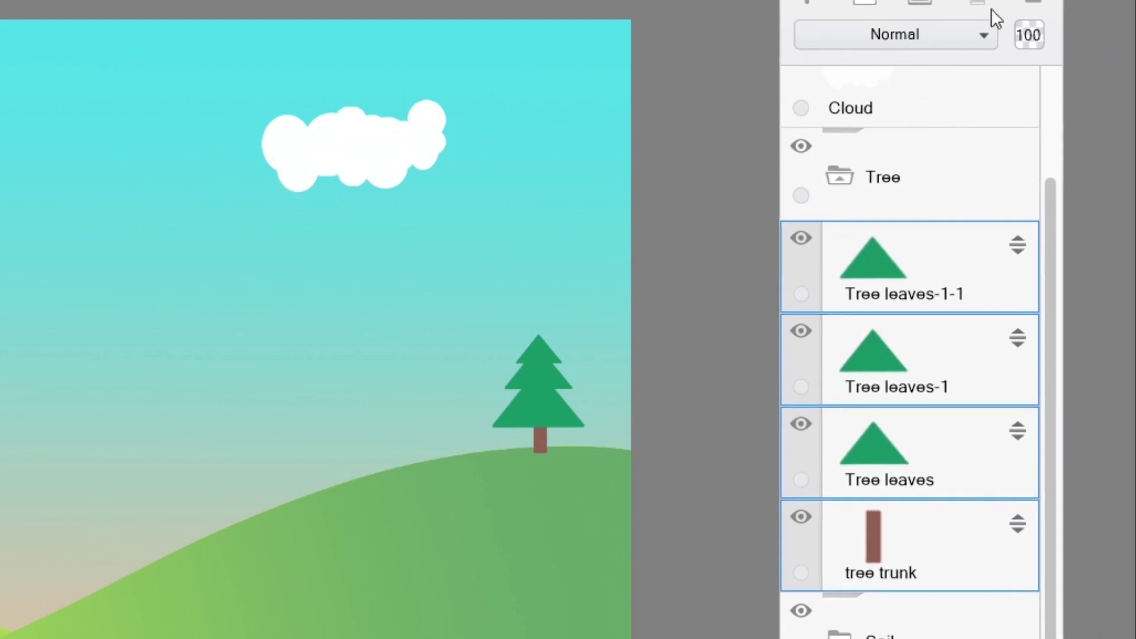
click(1034, 2)
click(741, 242)
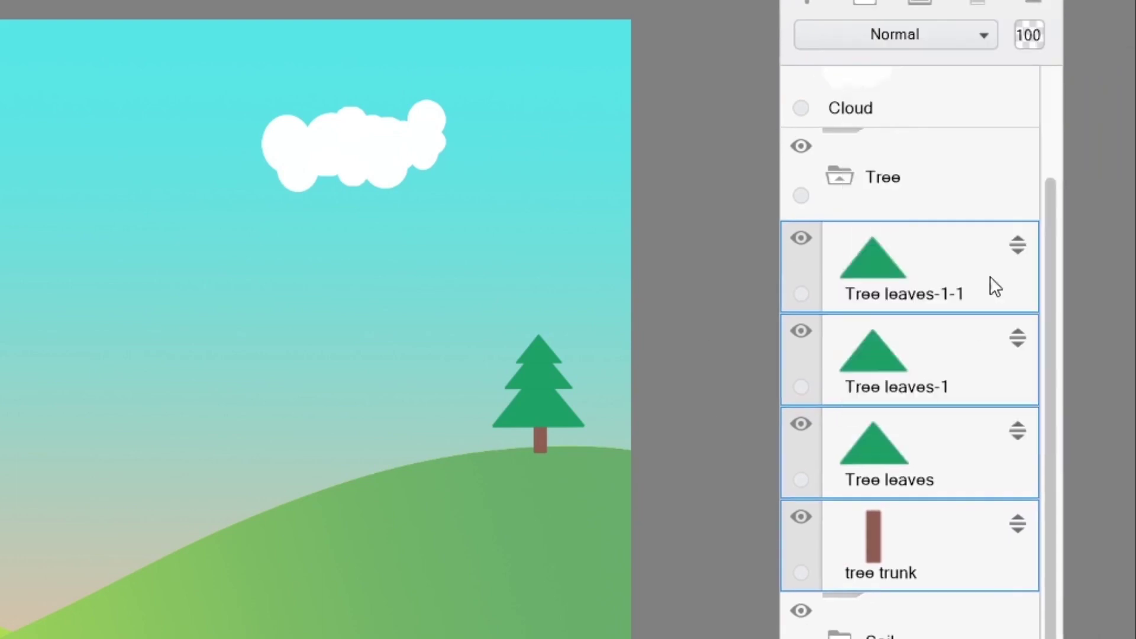
click(1035, 3)
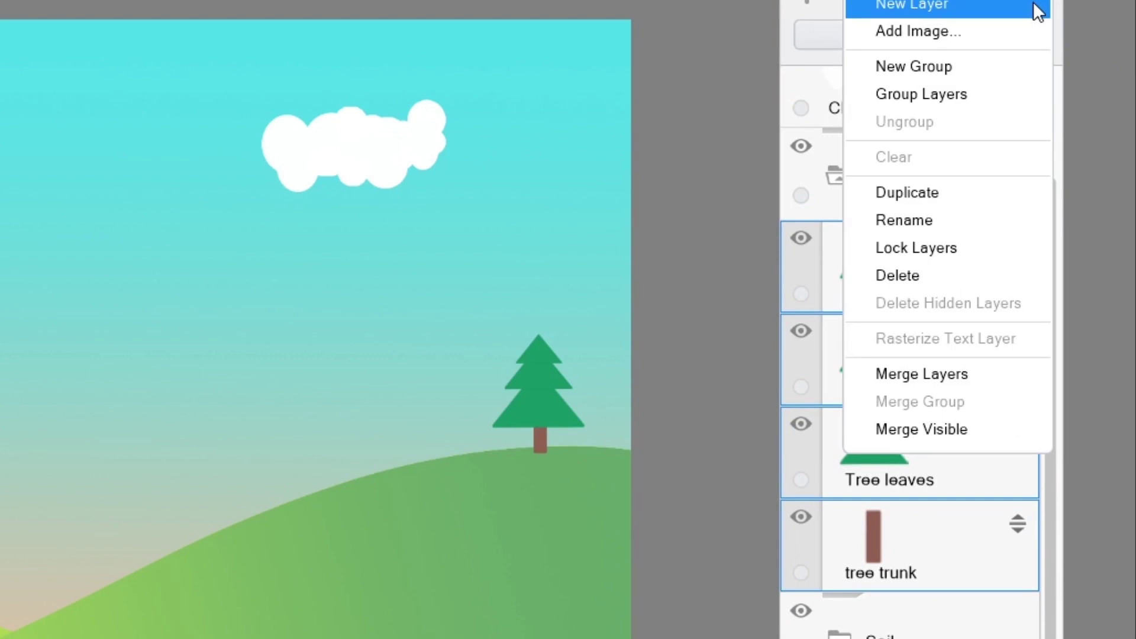
click(907, 371)
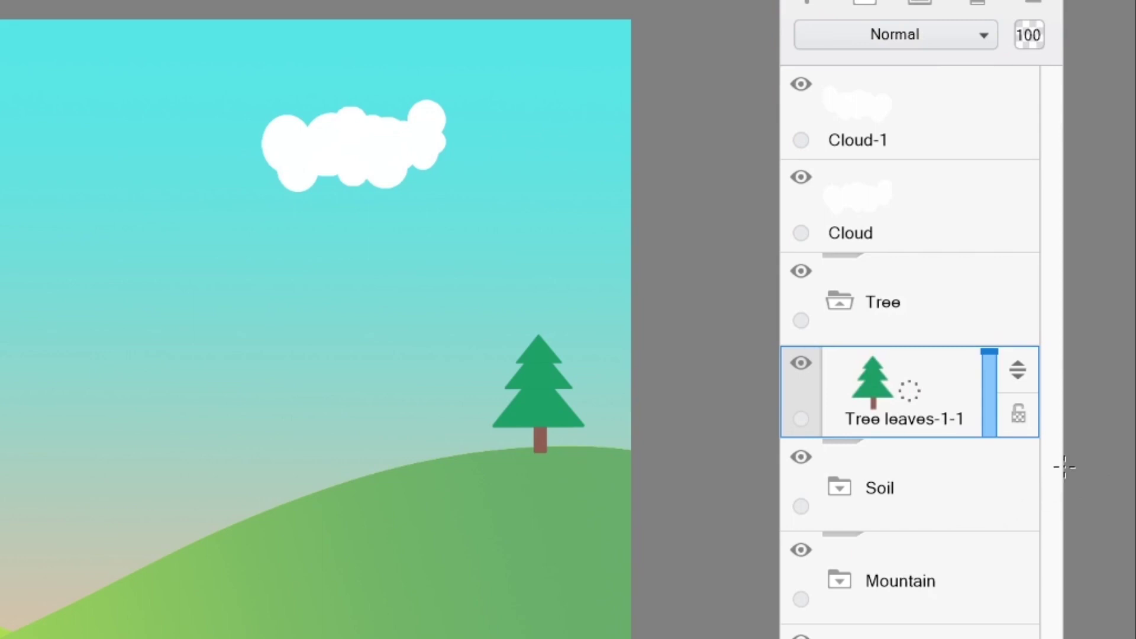
Step: Toggle the merged tree layer's visibility to check what it contains
click(800, 364)
click(800, 364)
click(798, 364)
click(799, 364)
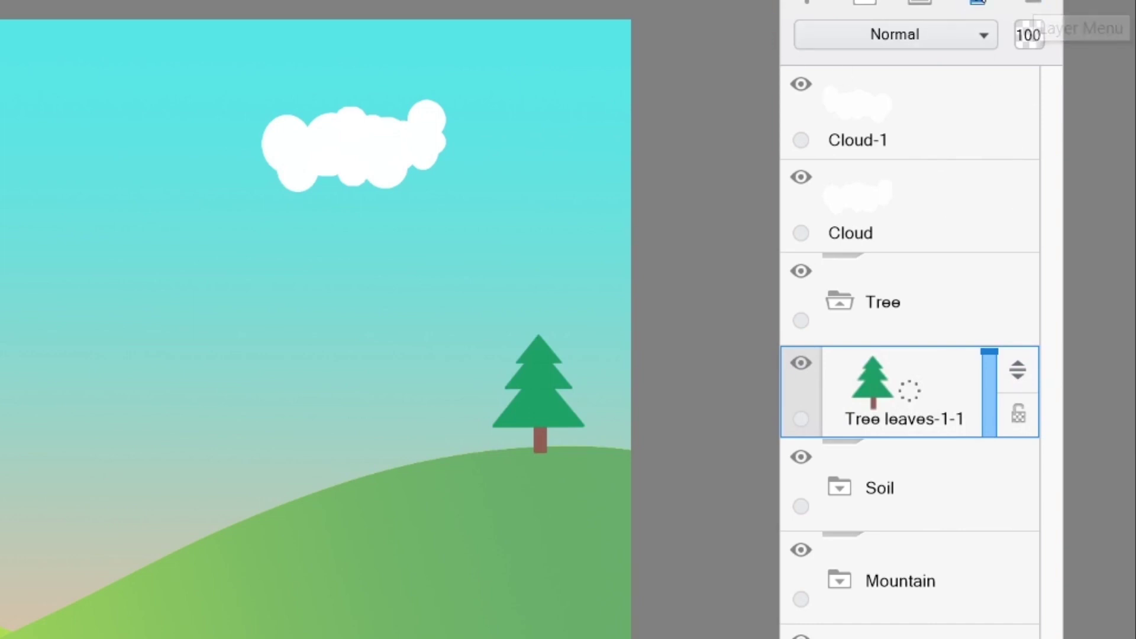
Step: Rename the merged layer in the Tree group as Tree
click(1033, 3)
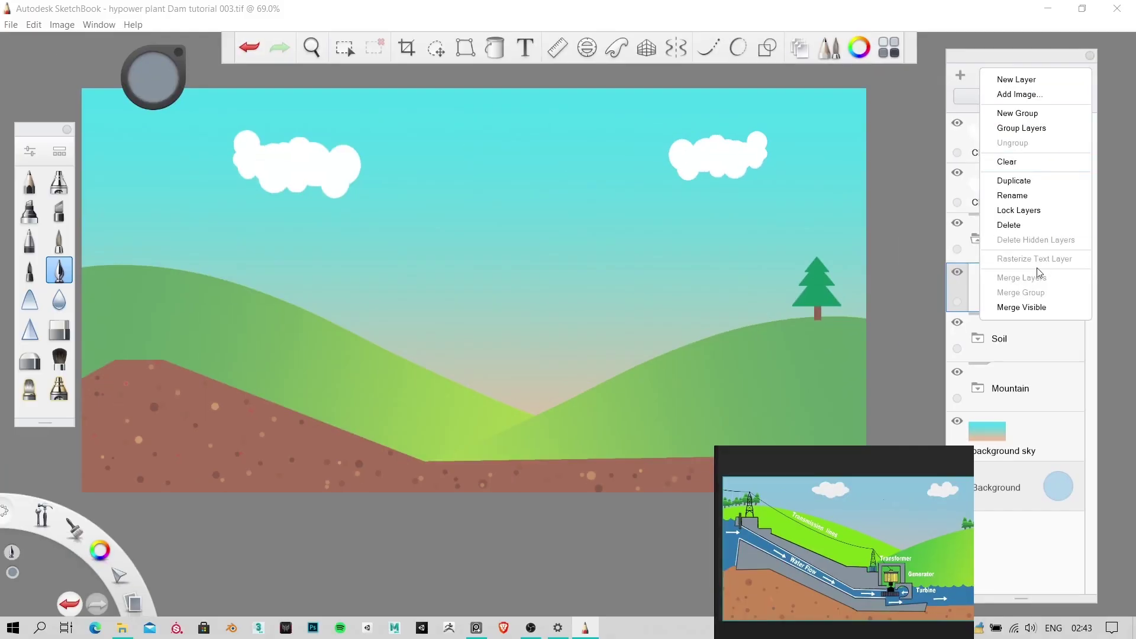
click(1041, 196)
click(984, 477)
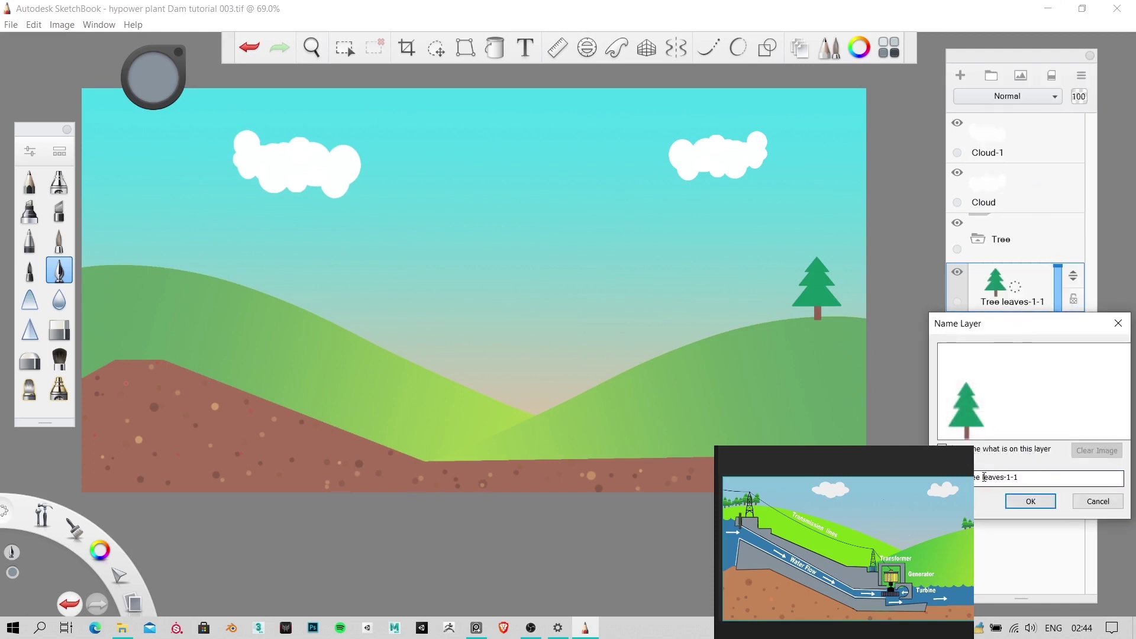
drag(982, 477, 1034, 468)
key(BackSpace)
click(1031, 502)
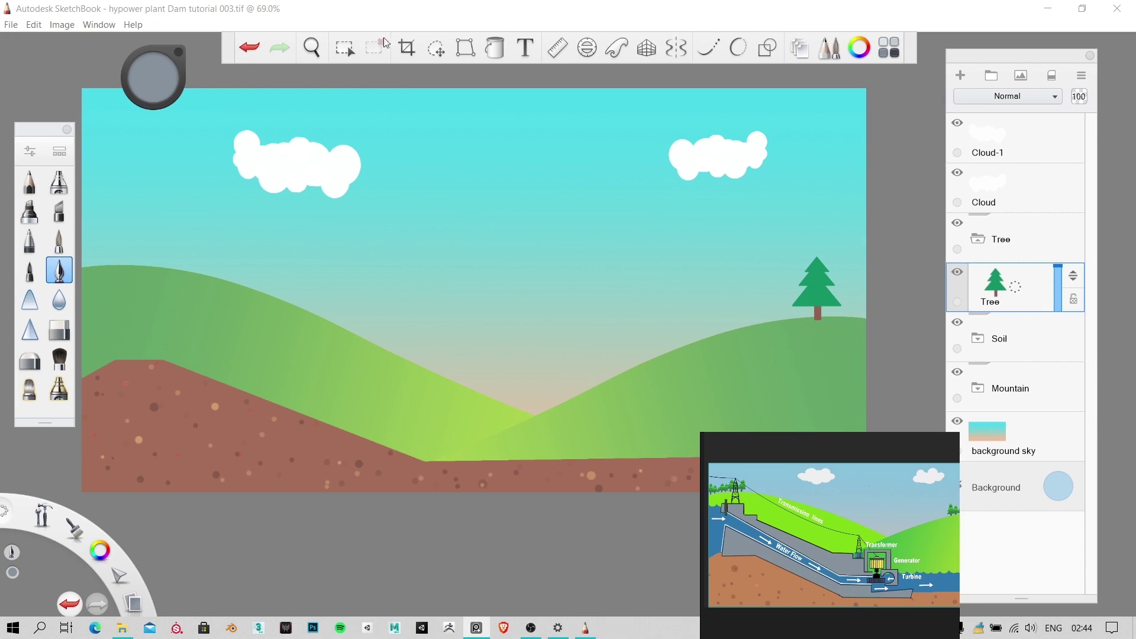
Step: Scale the tree down slightly and reposition it so its trunk stands on the hill
click(443, 52)
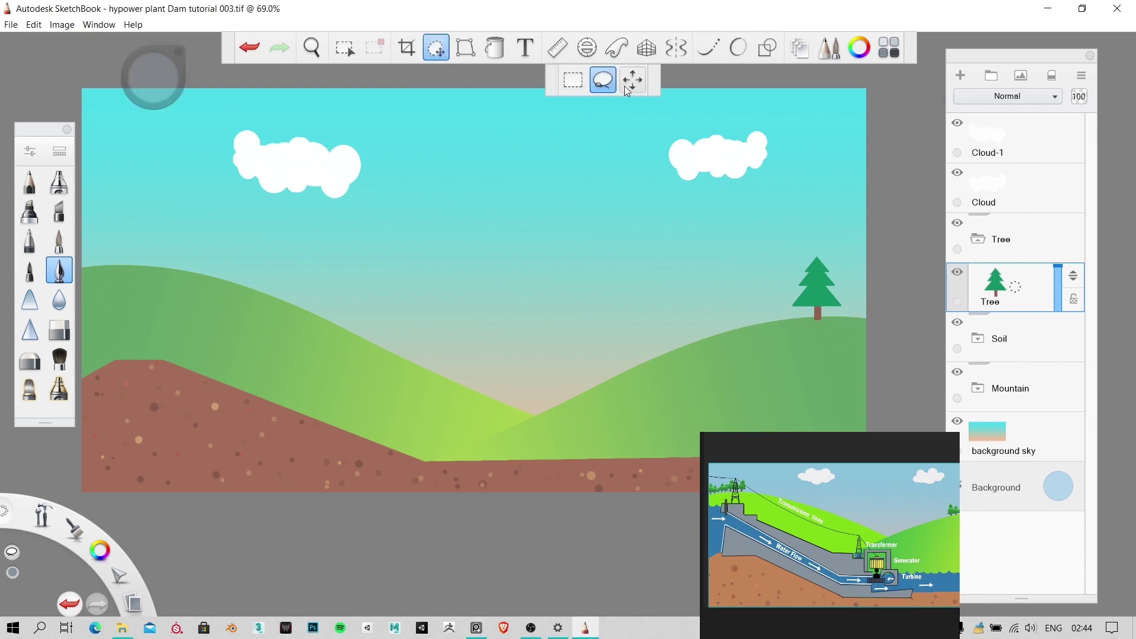
click(632, 79)
drag(717, 208, 723, 225)
drag(732, 267, 736, 274)
drag(722, 206, 722, 195)
click(780, 192)
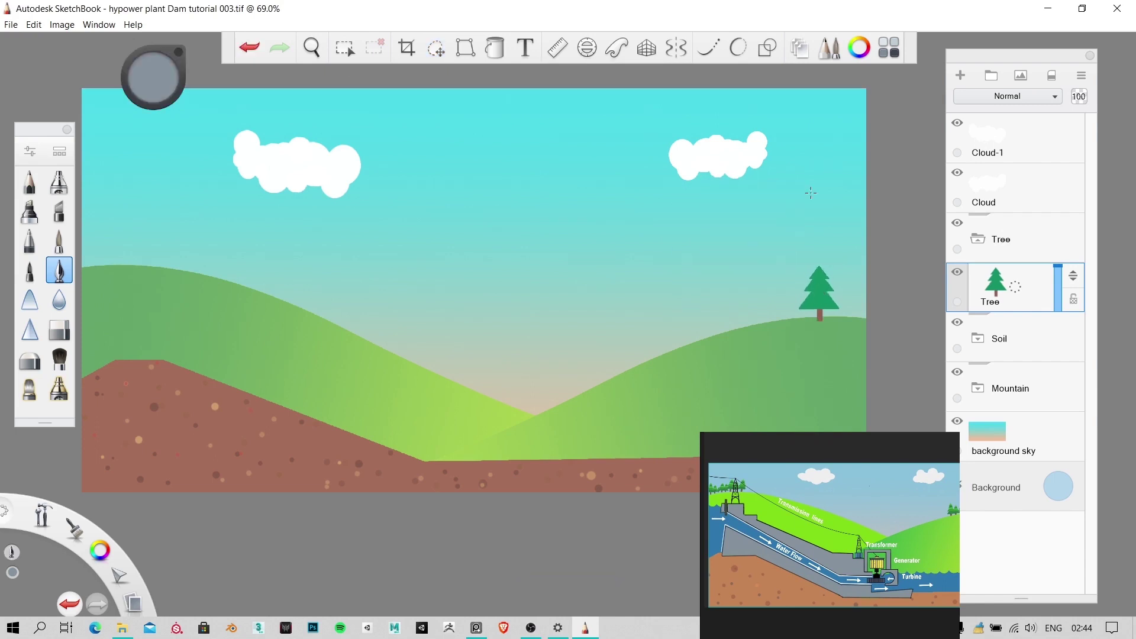
Step: Duplicate the Tree layer and place a slightly smaller copy just left of the original tree, then collapse the Tree group
click(1081, 75)
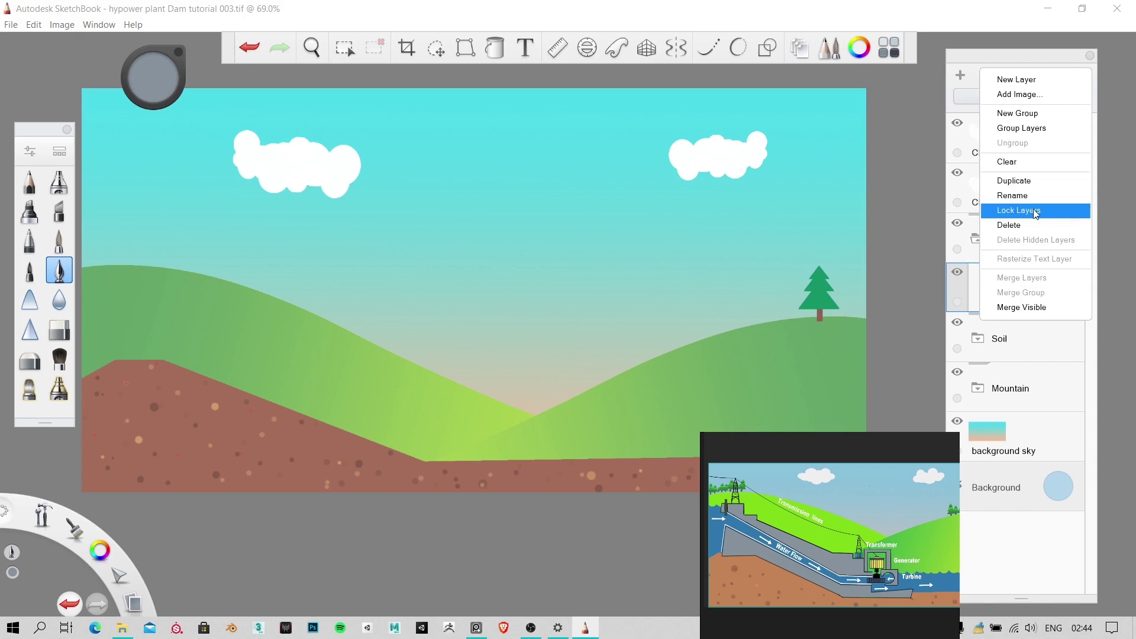
click(1028, 185)
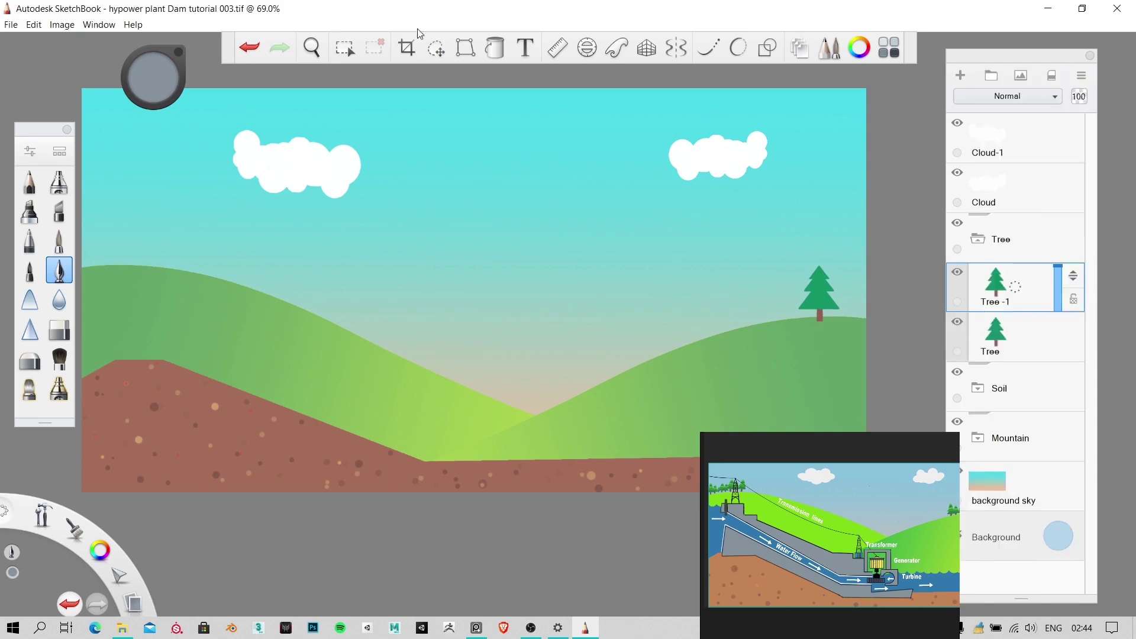
click(436, 48)
drag(774, 230, 698, 234)
drag(714, 279, 718, 282)
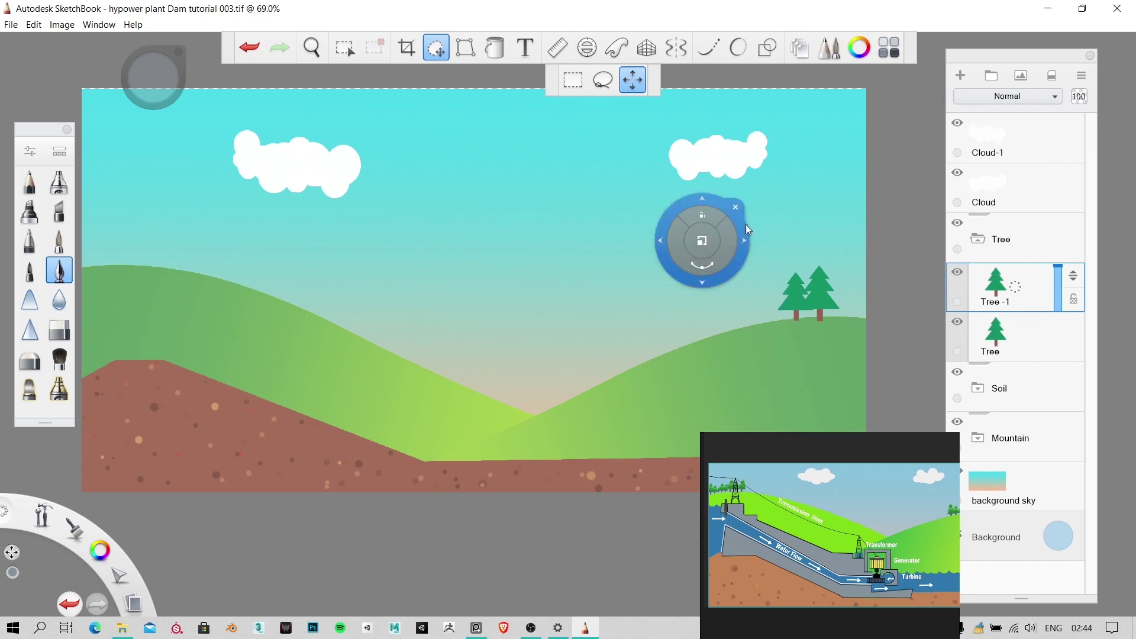
click(740, 206)
scroll(568, 201, down, 4)
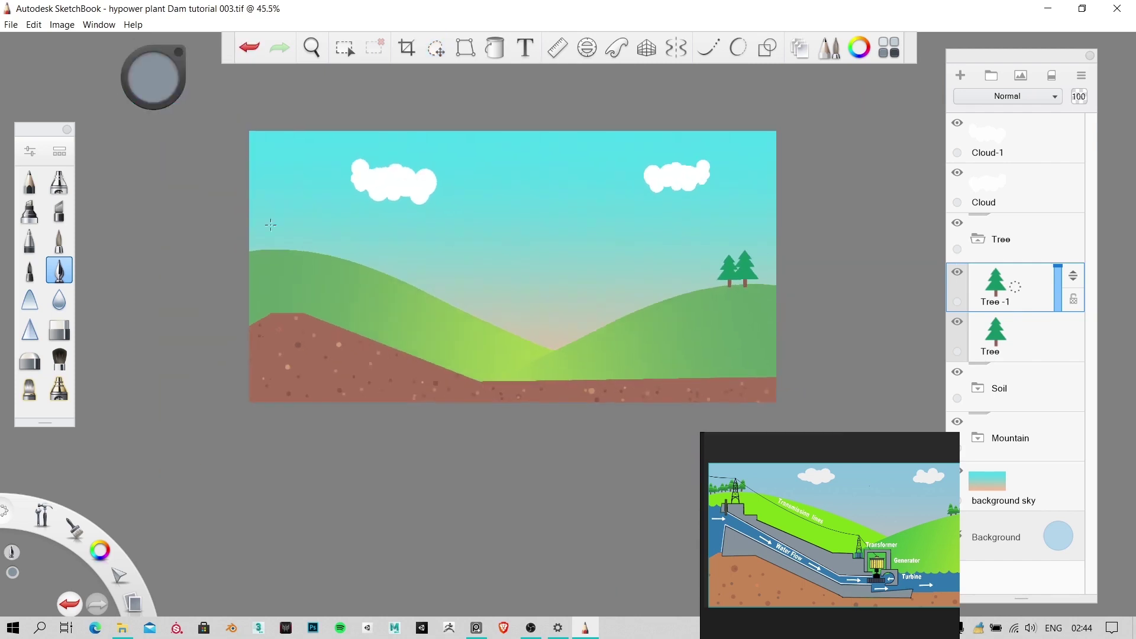
click(977, 239)
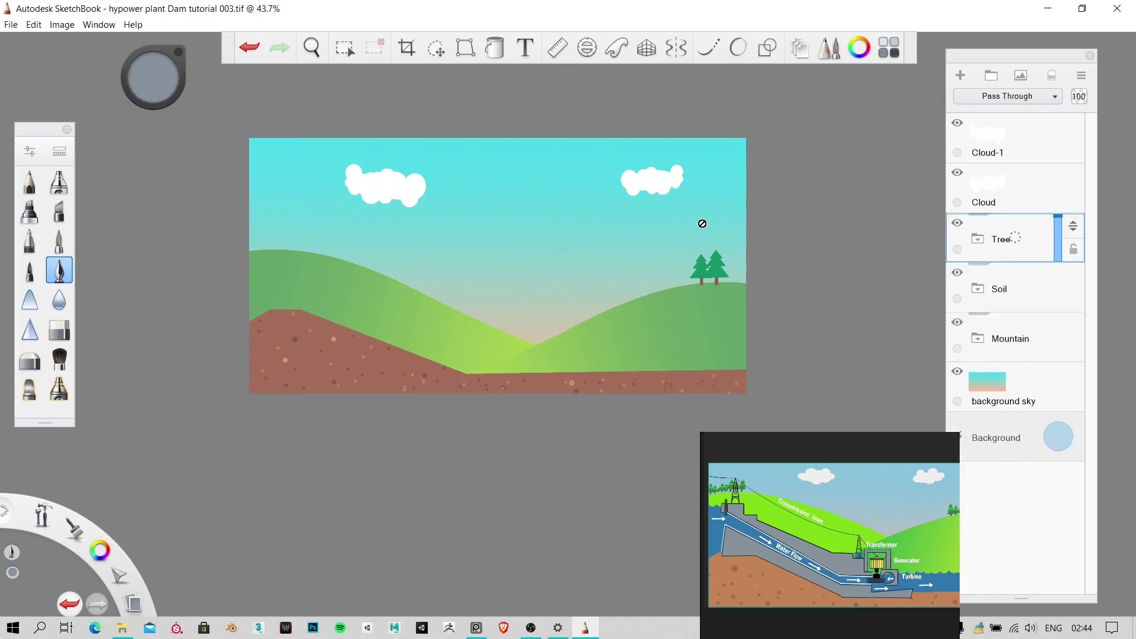
Step: Reposition the reference image window and examine the dam's structure in it
drag(823, 536, 836, 448)
scroll(837, 449, up, 2)
scroll(844, 424, down, 3)
scroll(893, 459, up, 1)
scroll(807, 413, down, 1)
scroll(806, 407, up, 3)
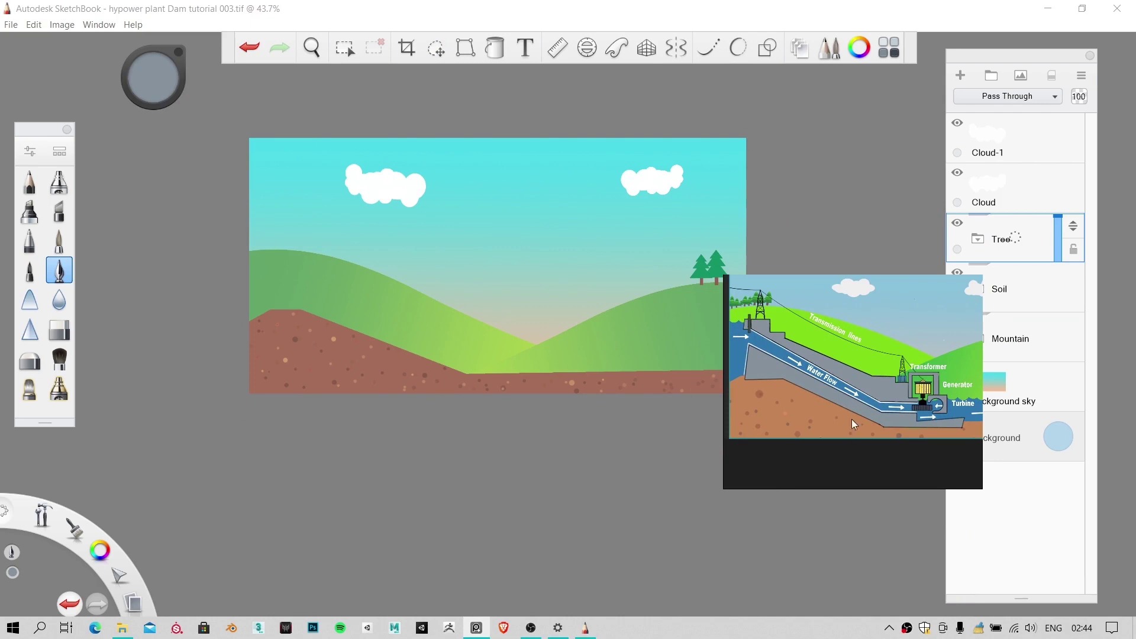
scroll(851, 419, down, 2)
scroll(904, 410, up, 3)
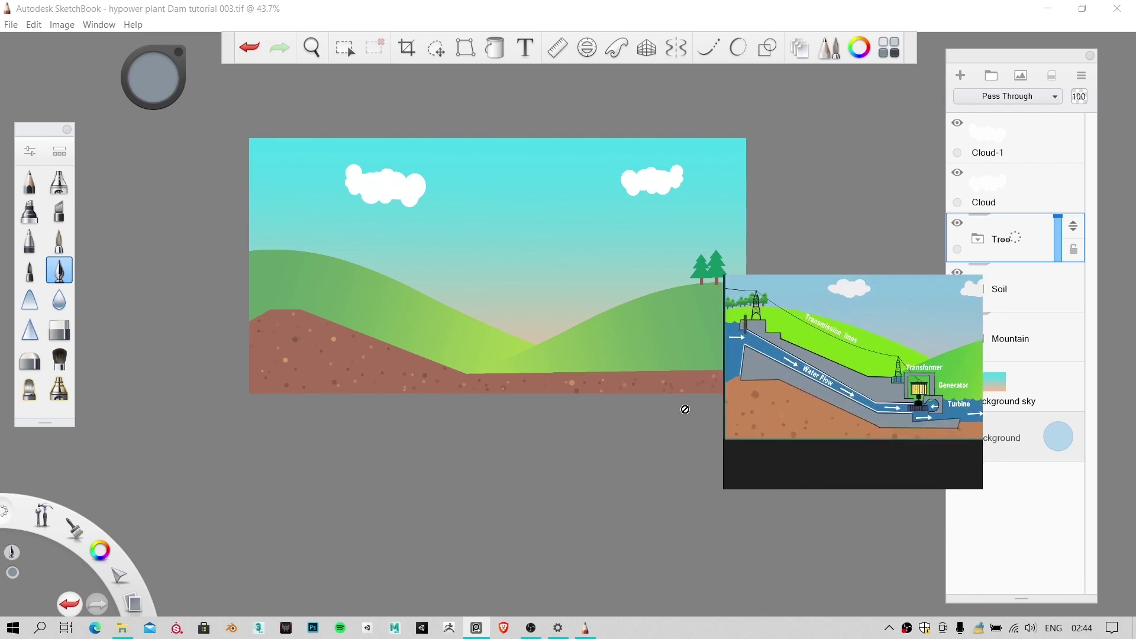
Step: Activate the shape drawing tools and add a new layer above Cloud-1
click(768, 47)
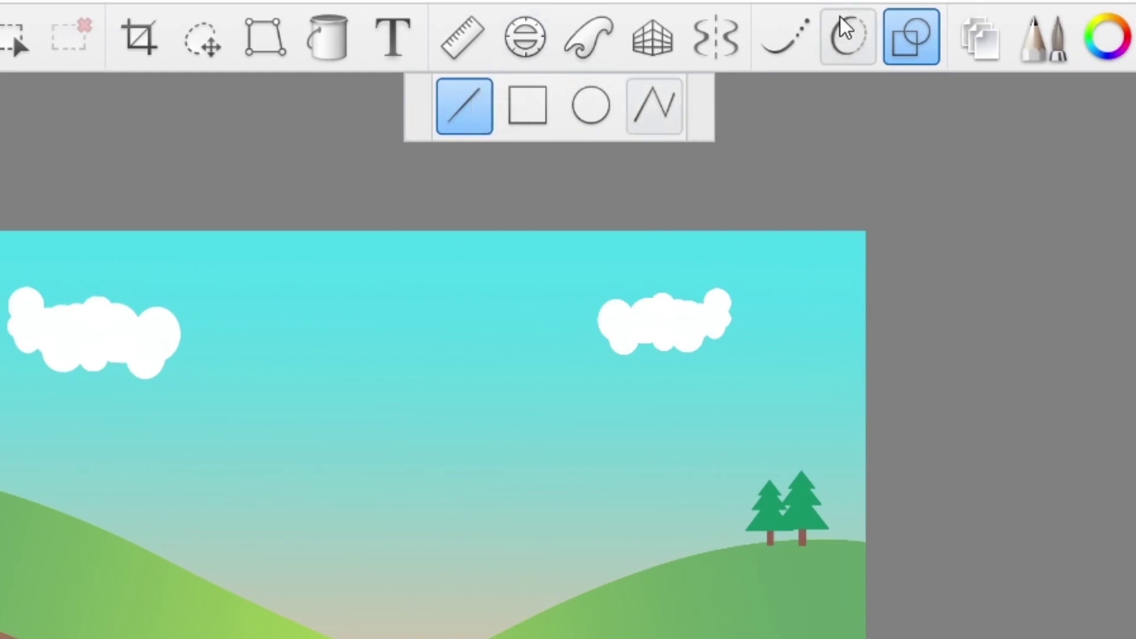
click(915, 36)
click(915, 34)
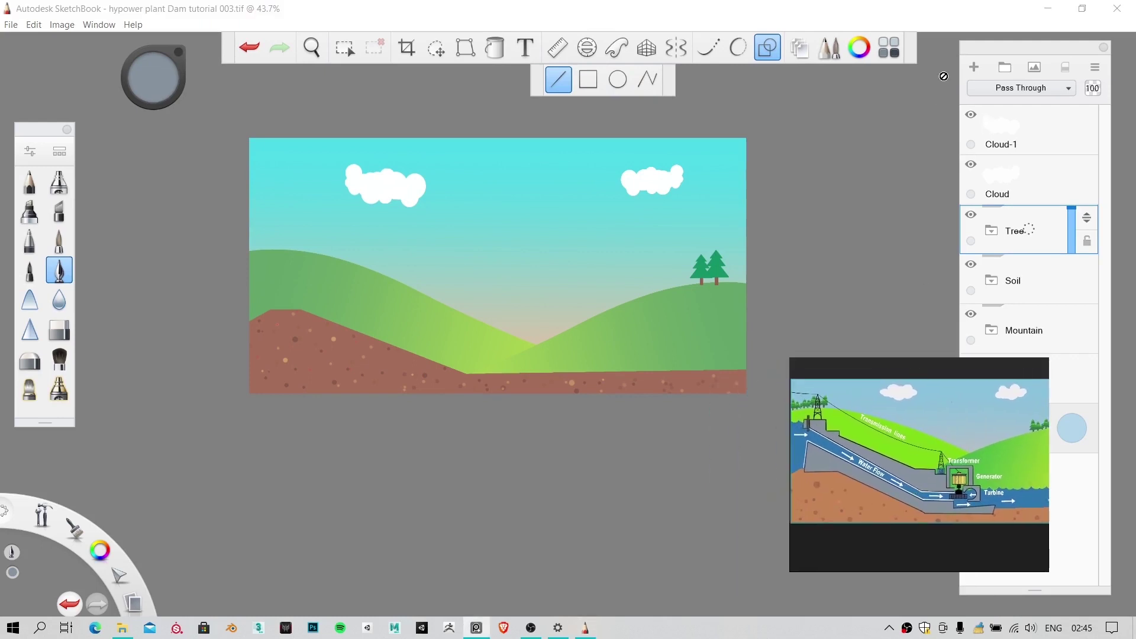
click(1046, 144)
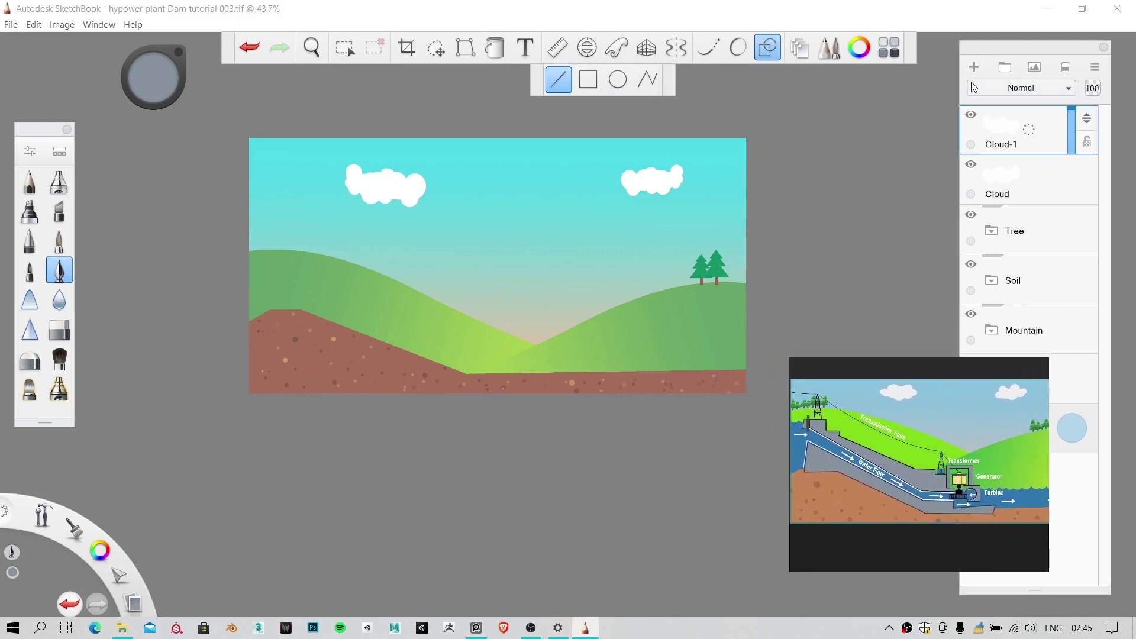
click(974, 67)
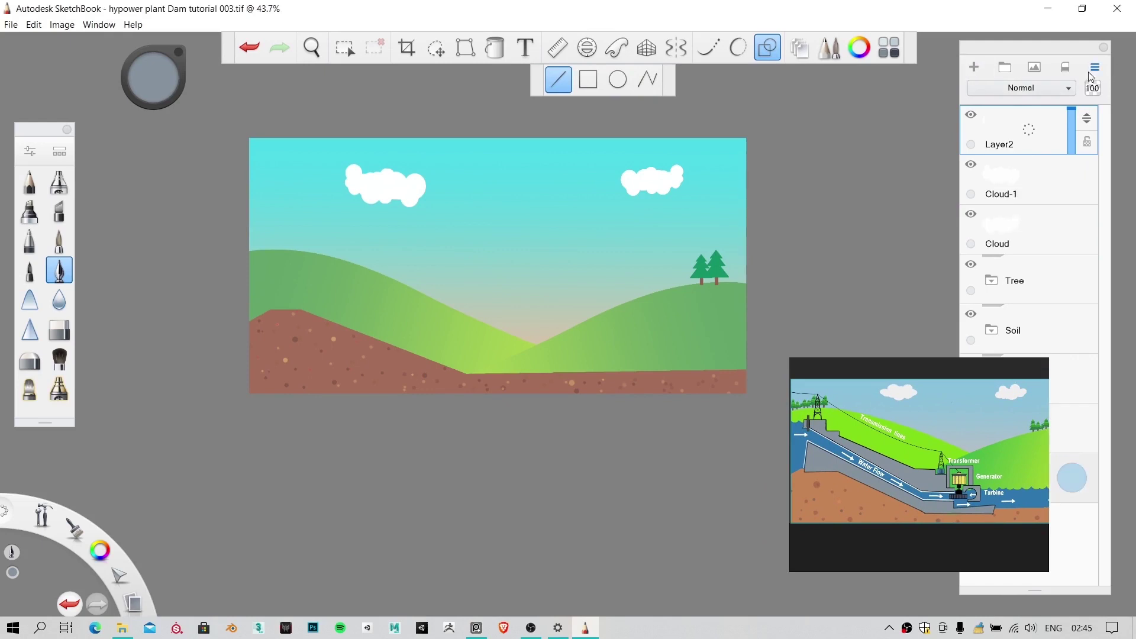
Step: Rename the new top layer as Dam Lower Structure
click(1095, 67)
click(1043, 57)
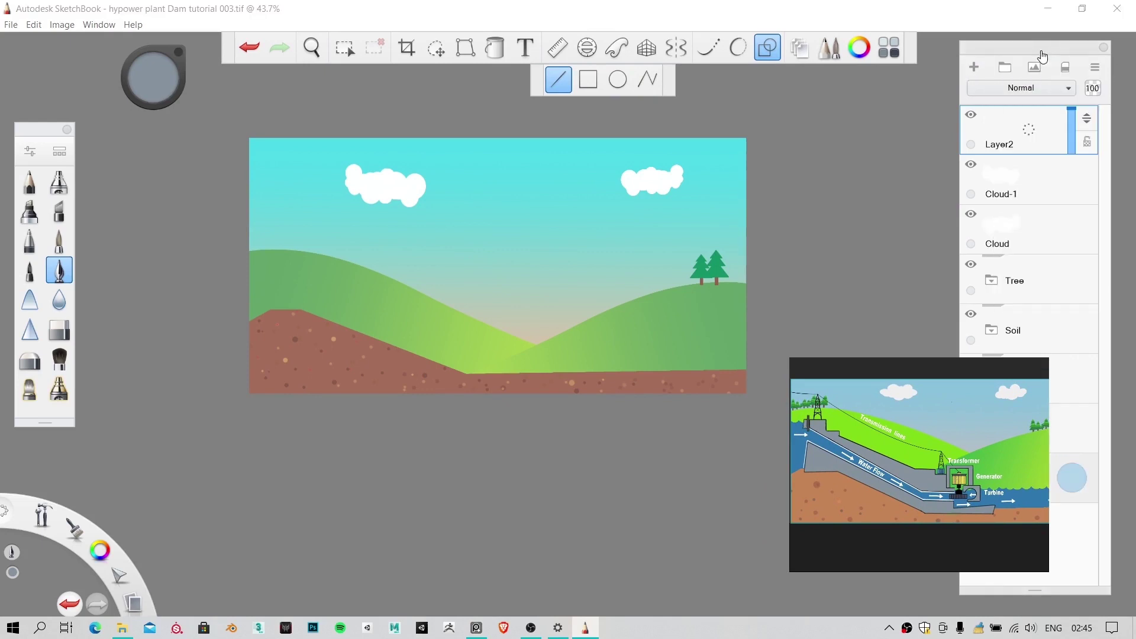
click(1096, 68)
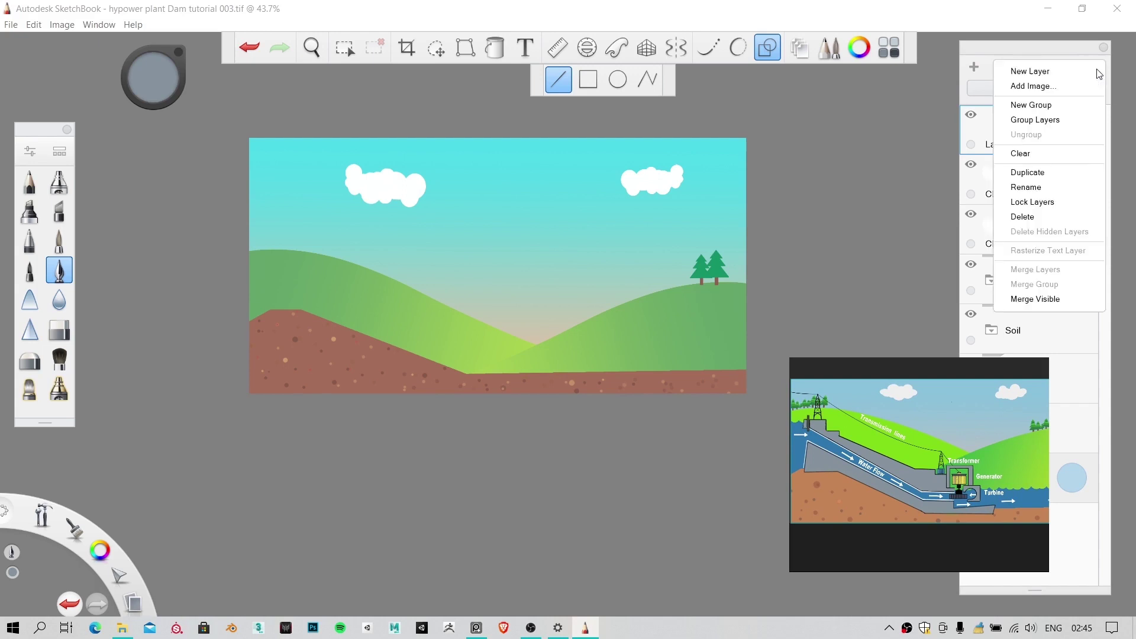
click(1068, 171)
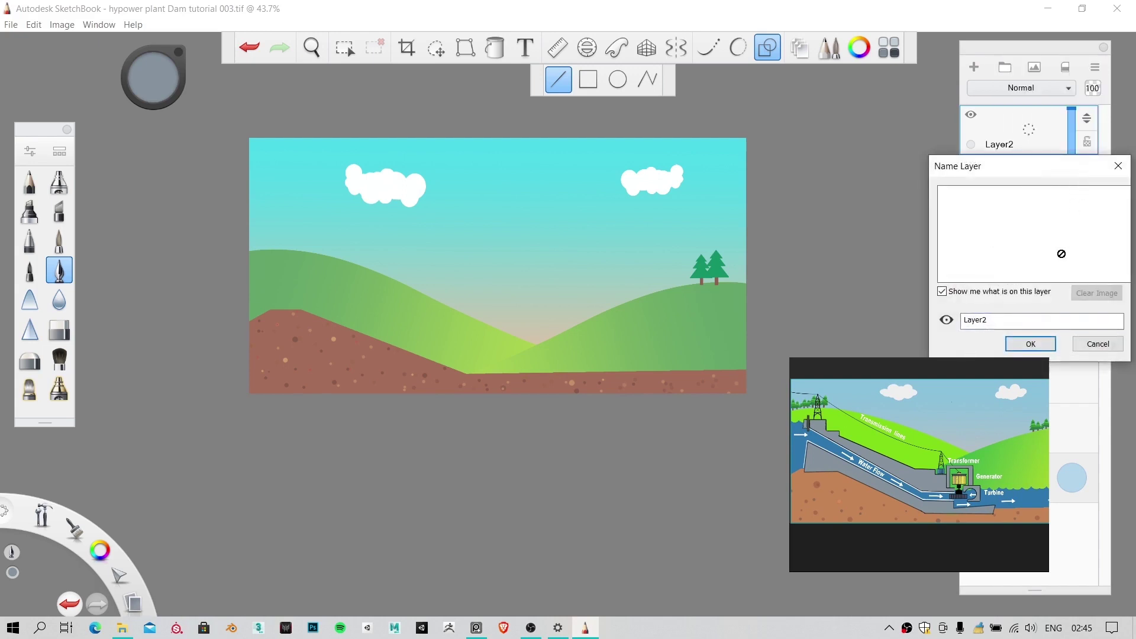
key(BackSpace)
text(Daam)
key(BackSpace)
key(BackSpace)
text(m Lower St)
key(Return)
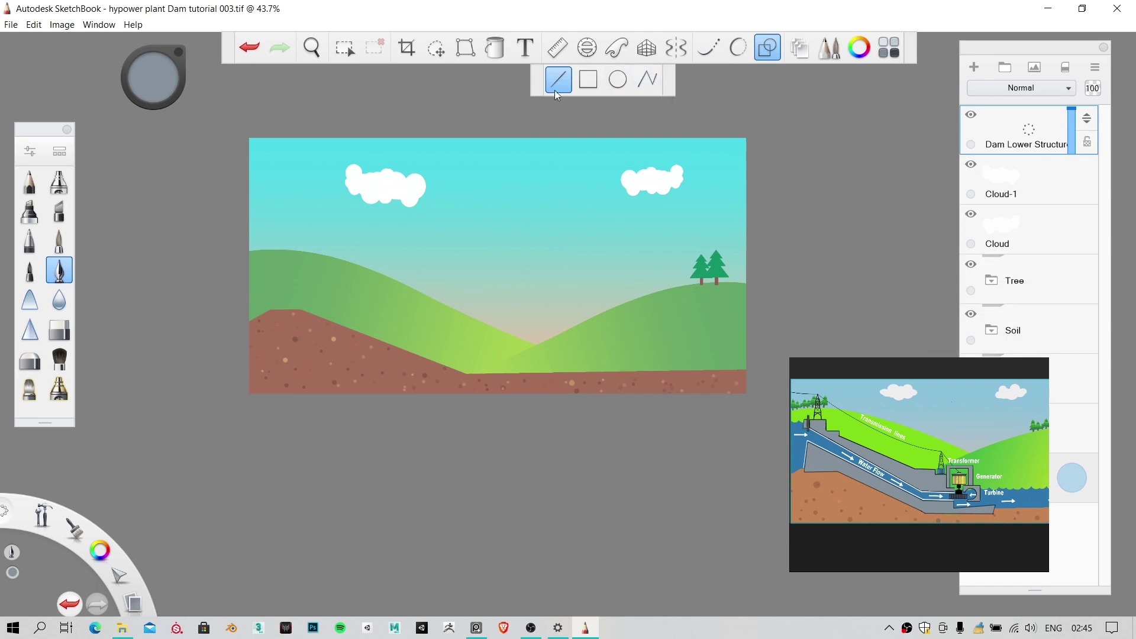
Step: Choose the polyline shape tool and set the drawing colour to black
click(761, 49)
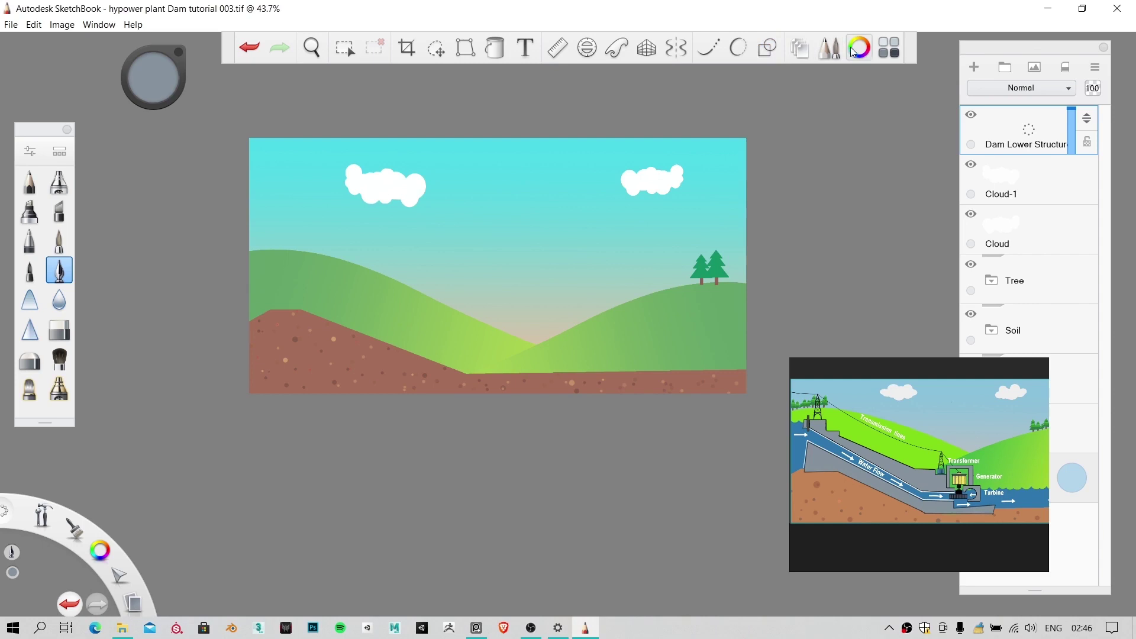
click(768, 48)
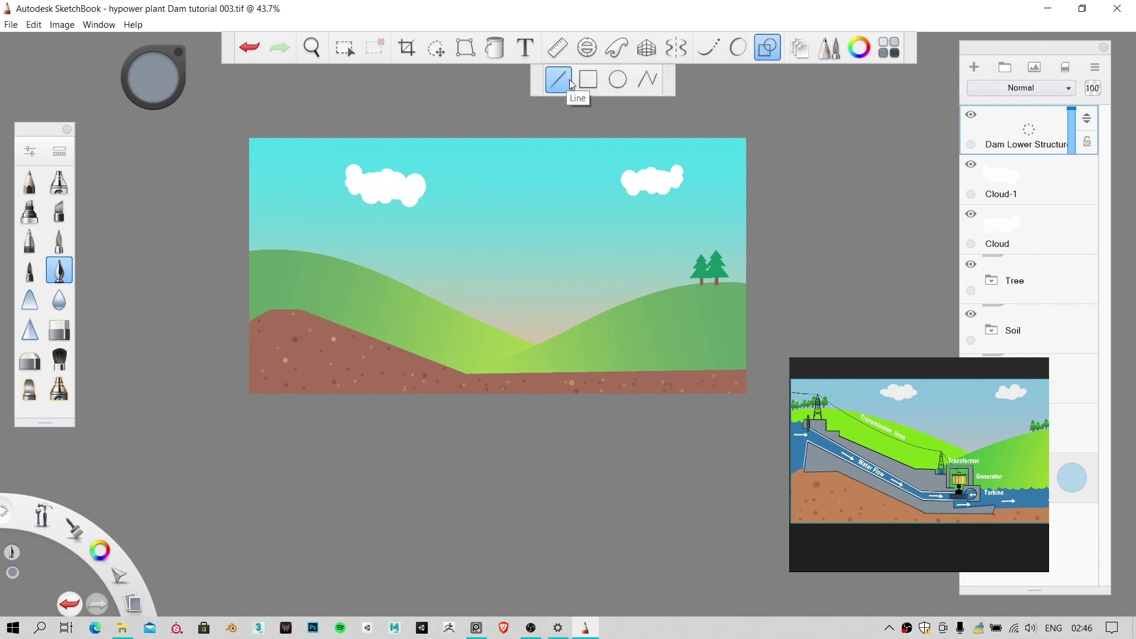
click(648, 79)
scroll(393, 260, up, 2)
scroll(388, 278, up, 5)
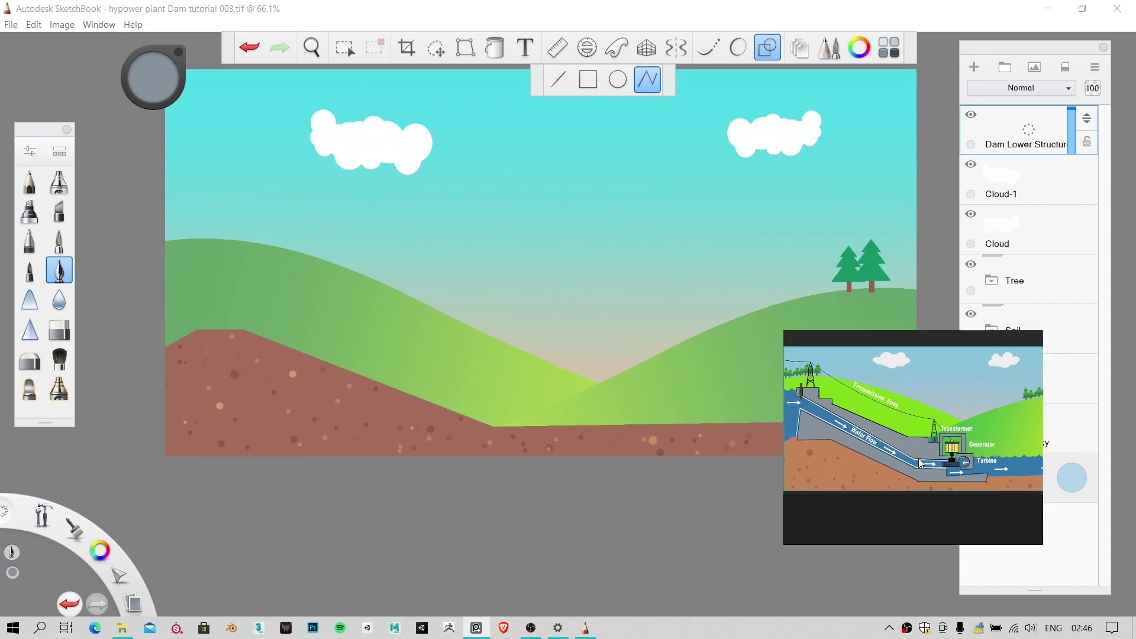
click(164, 74)
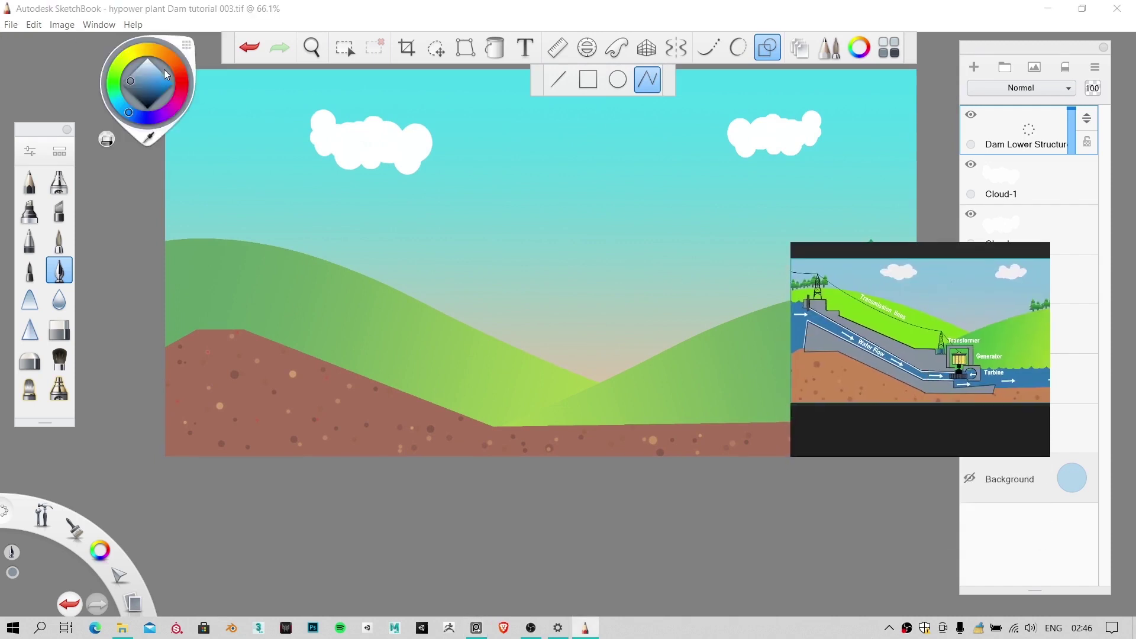
click(134, 203)
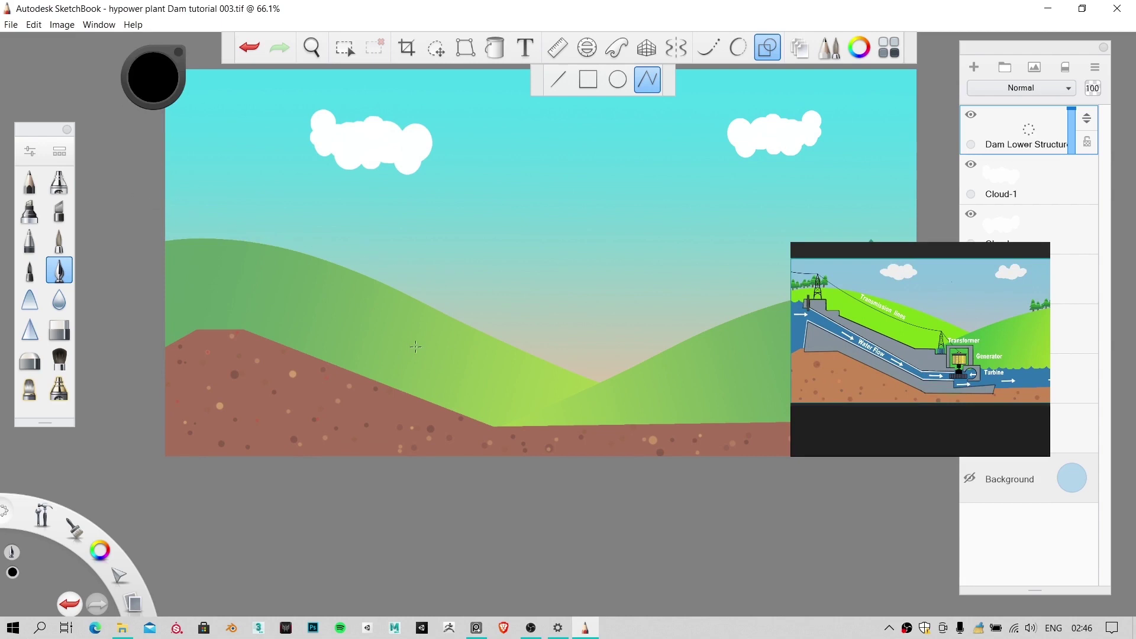
click(217, 318)
key(Escape)
scroll(259, 328, up, 1)
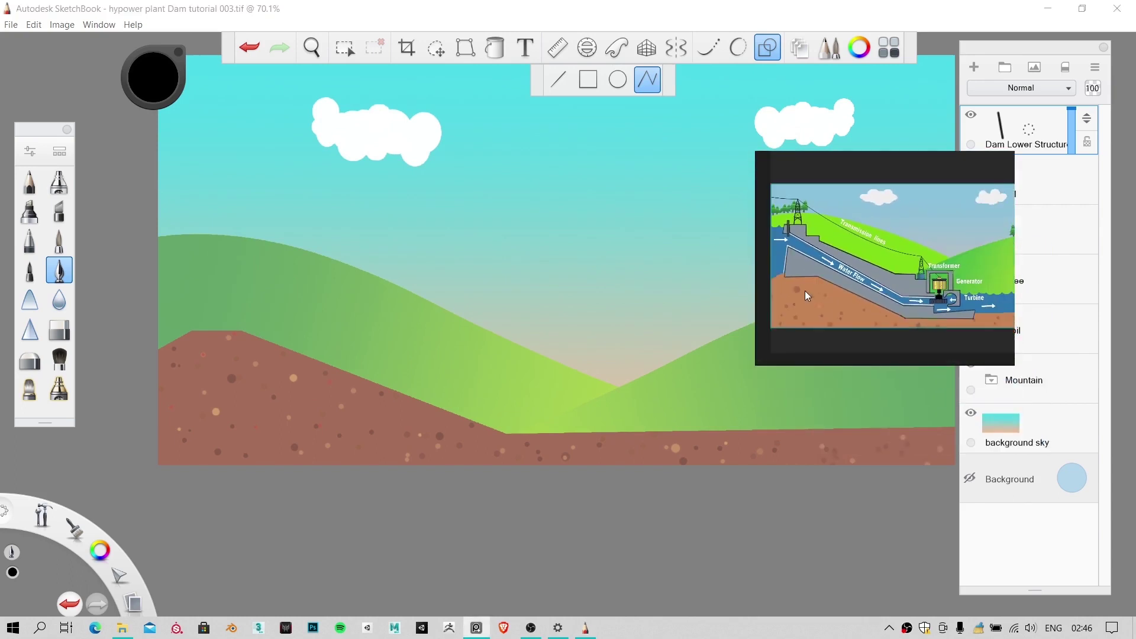
Step: Draw a closed polyline outline of the dam's lower structure along the soil slope, with a flat base stepping down to a narrow outlet
click(190, 344)
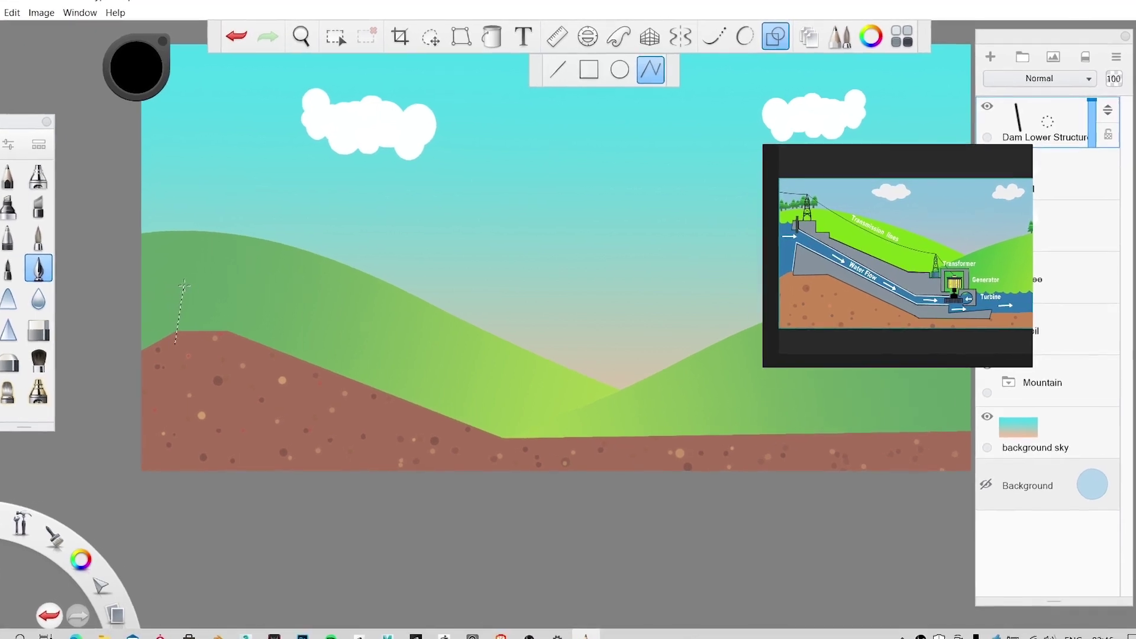
click(168, 278)
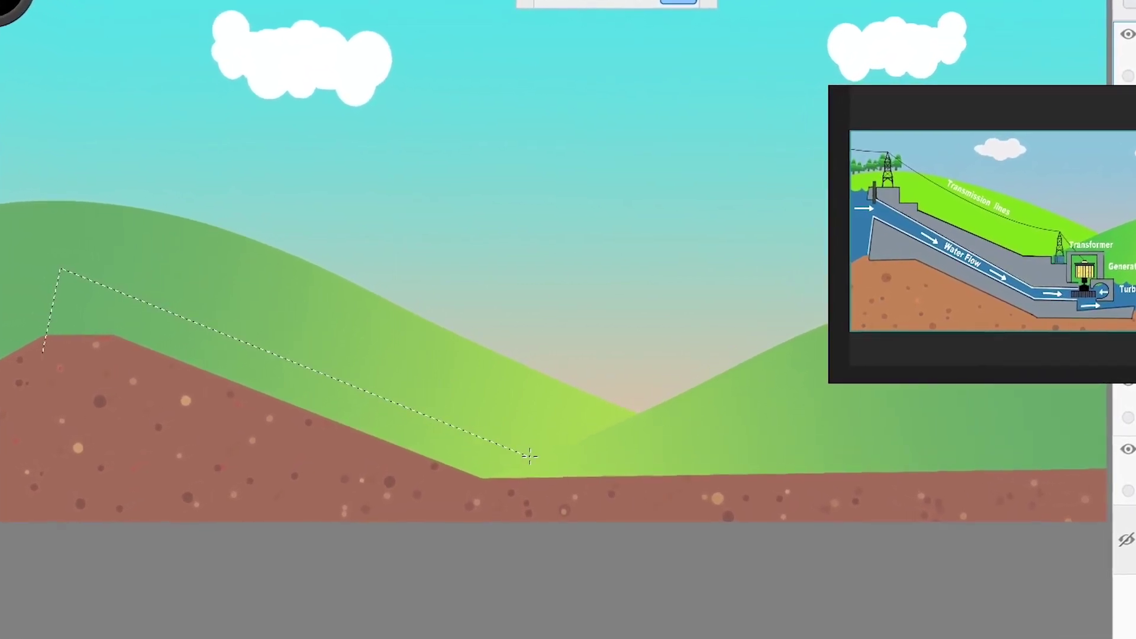
click(525, 455)
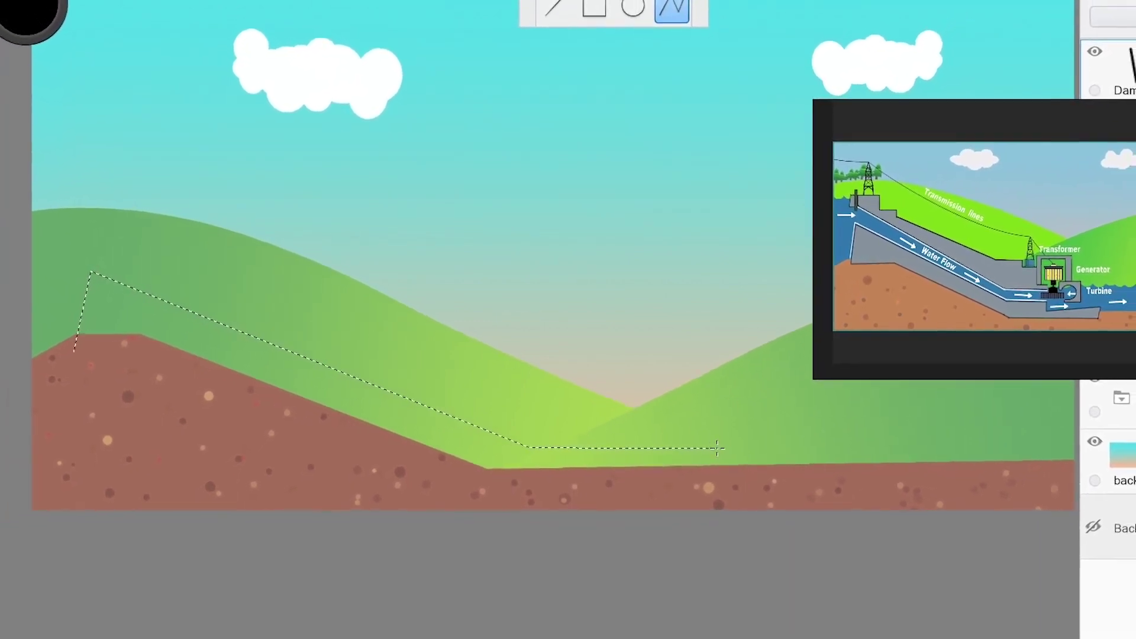
click(724, 441)
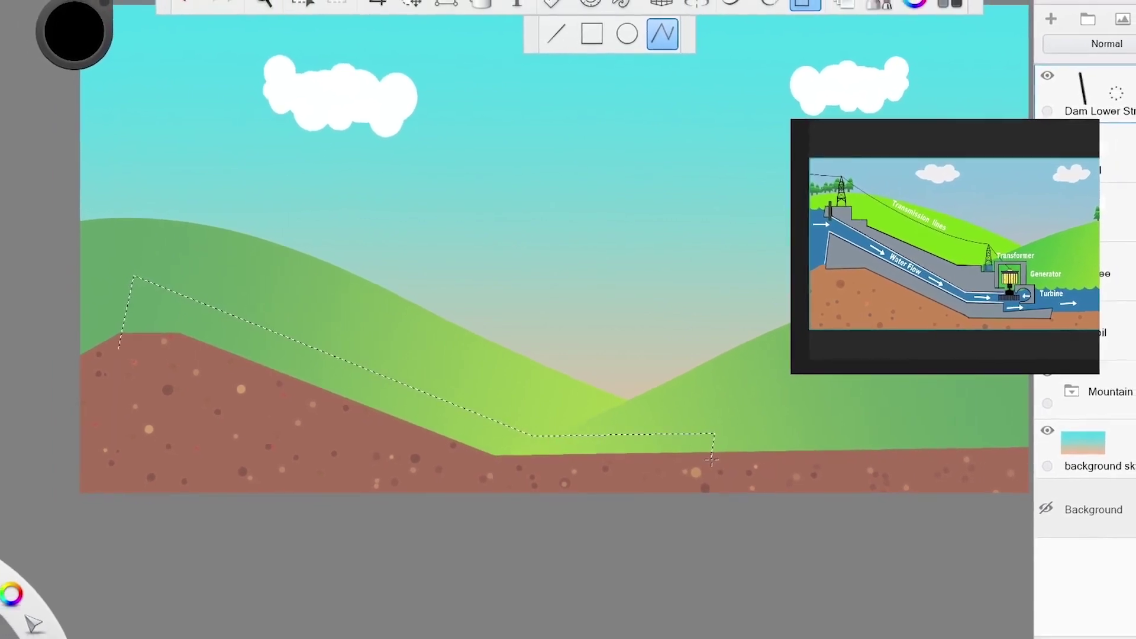
click(710, 459)
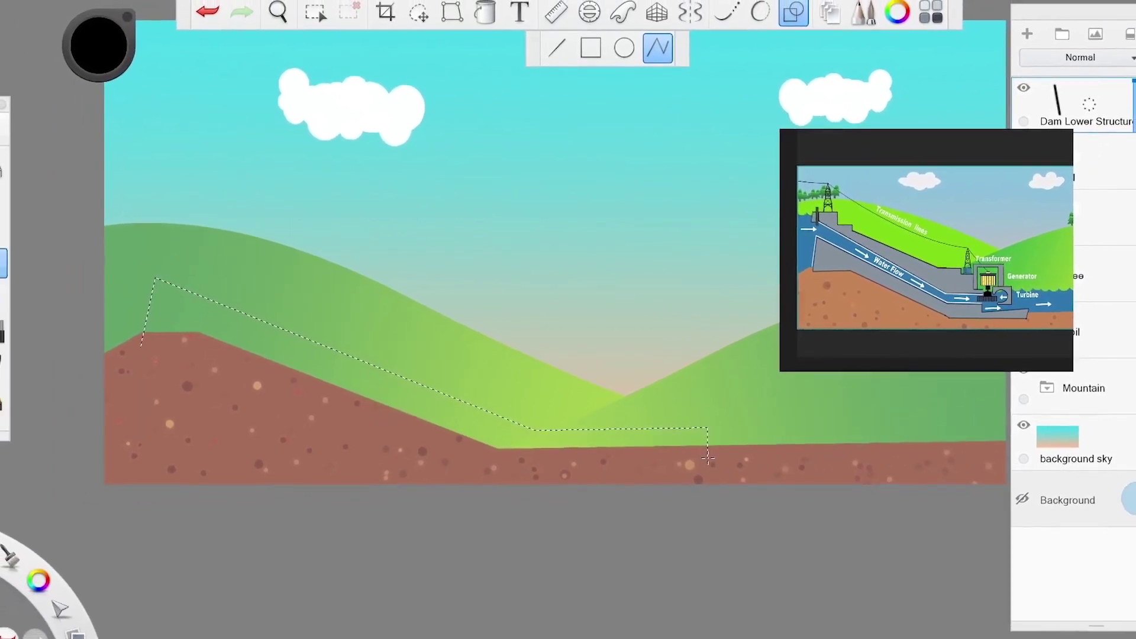
click(882, 443)
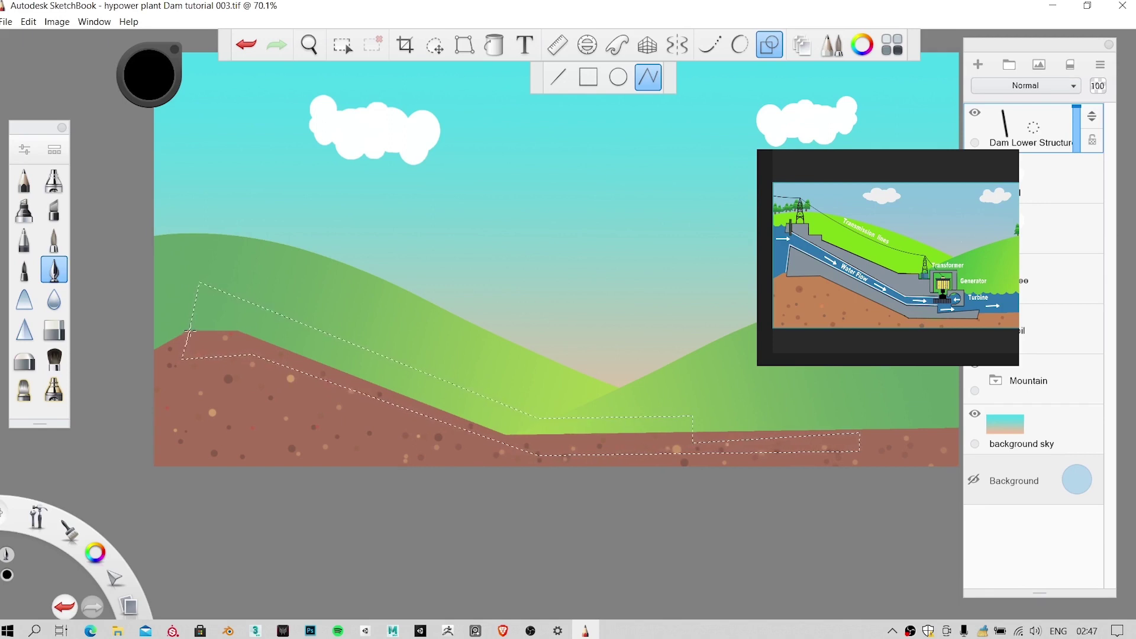
Step: Examine the dam's lower outline against the hills, the soil slope and the reference image
scroll(445, 418, down, 5)
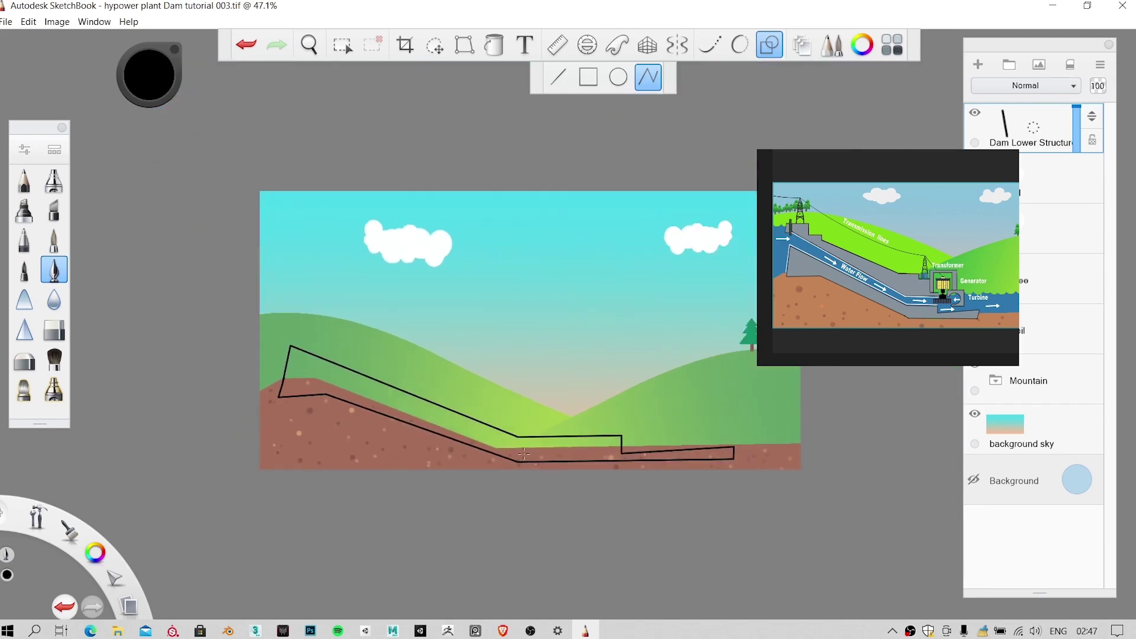
scroll(177, 417, up, 4)
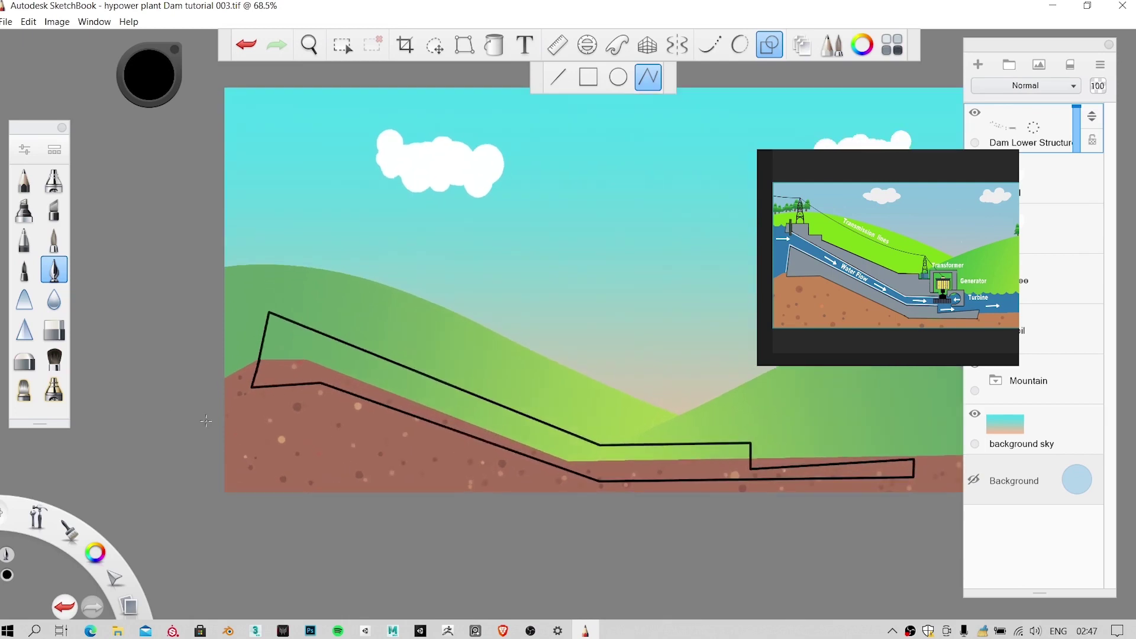
scroll(206, 421, up, 3)
scroll(473, 427, down, 3)
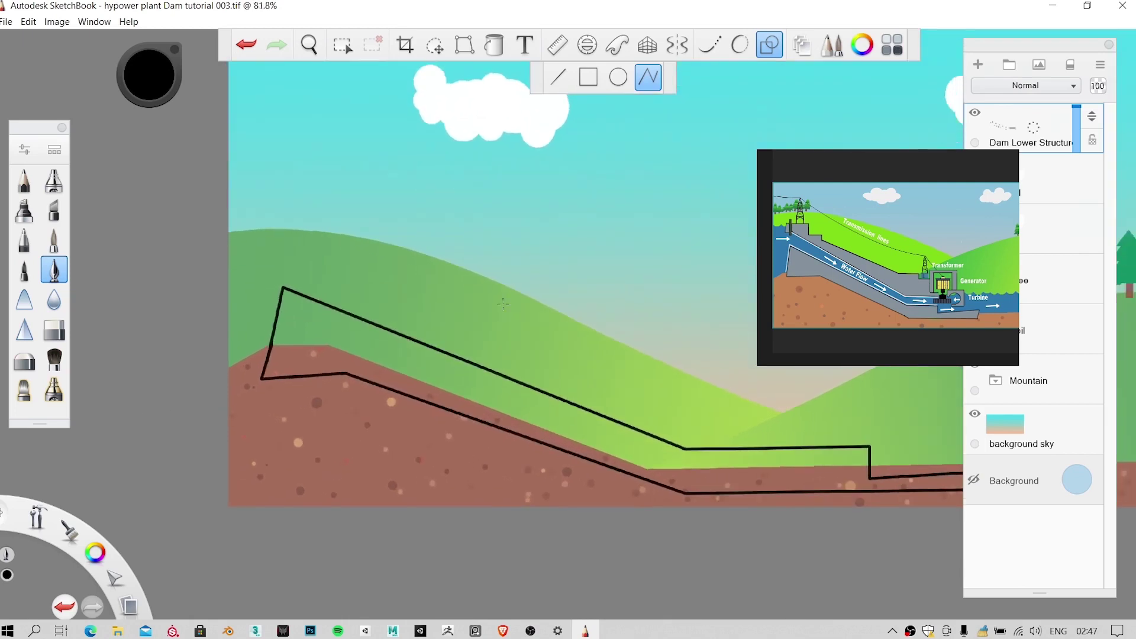
scroll(381, 414, down, 3)
scroll(311, 424, up, 6)
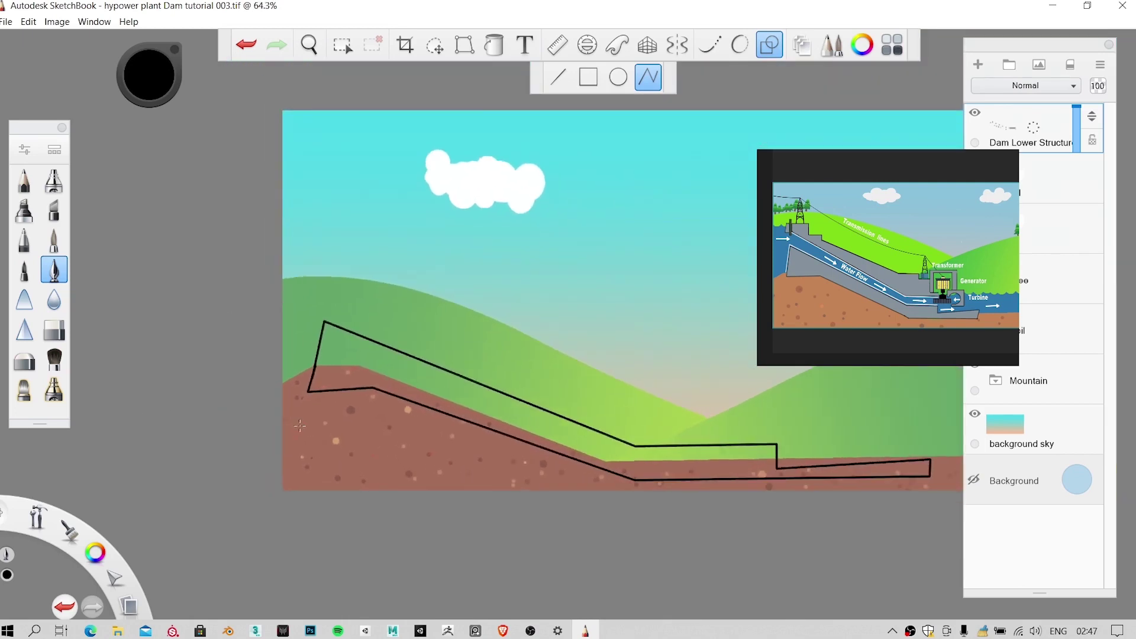
scroll(300, 426, up, 2)
key(space)
drag(481, 364, 380, 379)
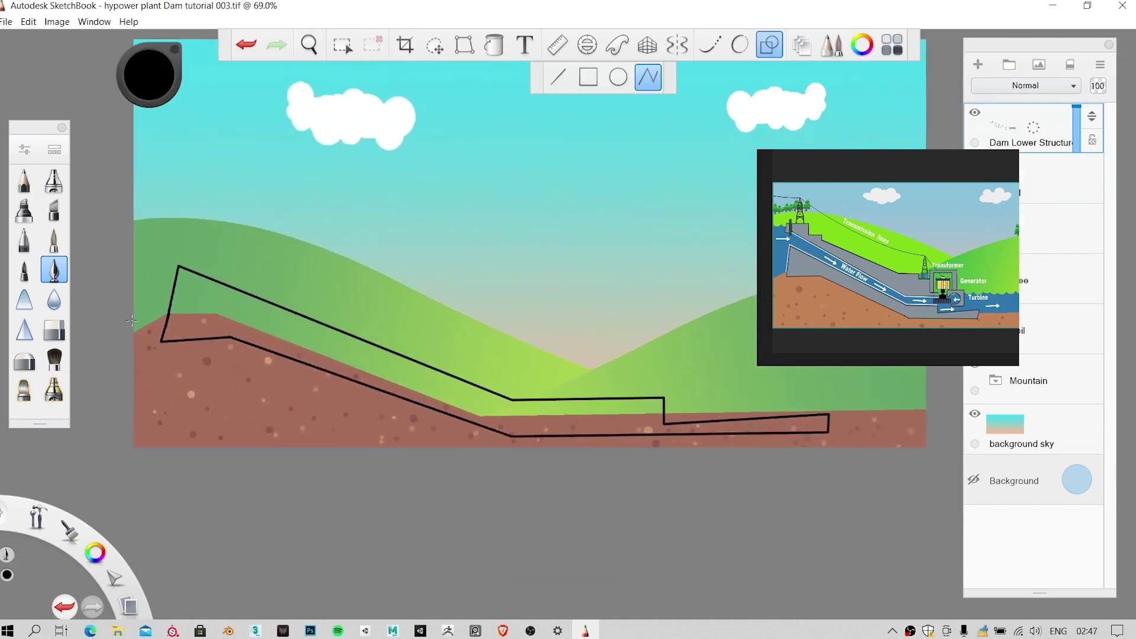
scroll(461, 391, down, 2)
key(space)
drag(606, 379, 610, 347)
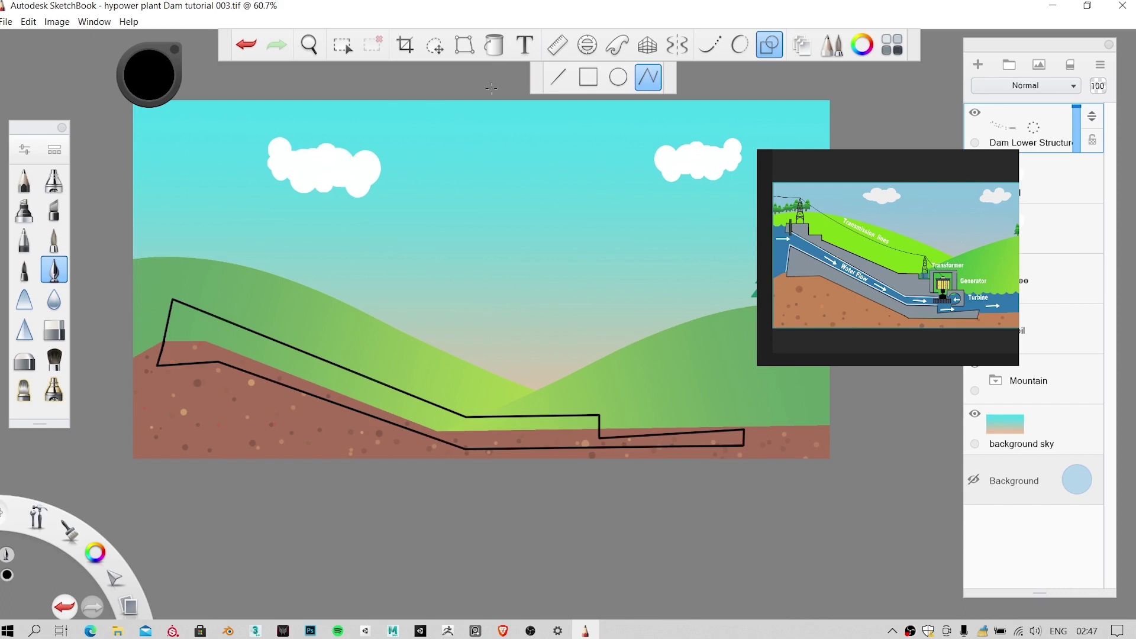
Step: Flood fill the dam's lower outline with the Copic colour C5 Cool Gray No.5
click(495, 46)
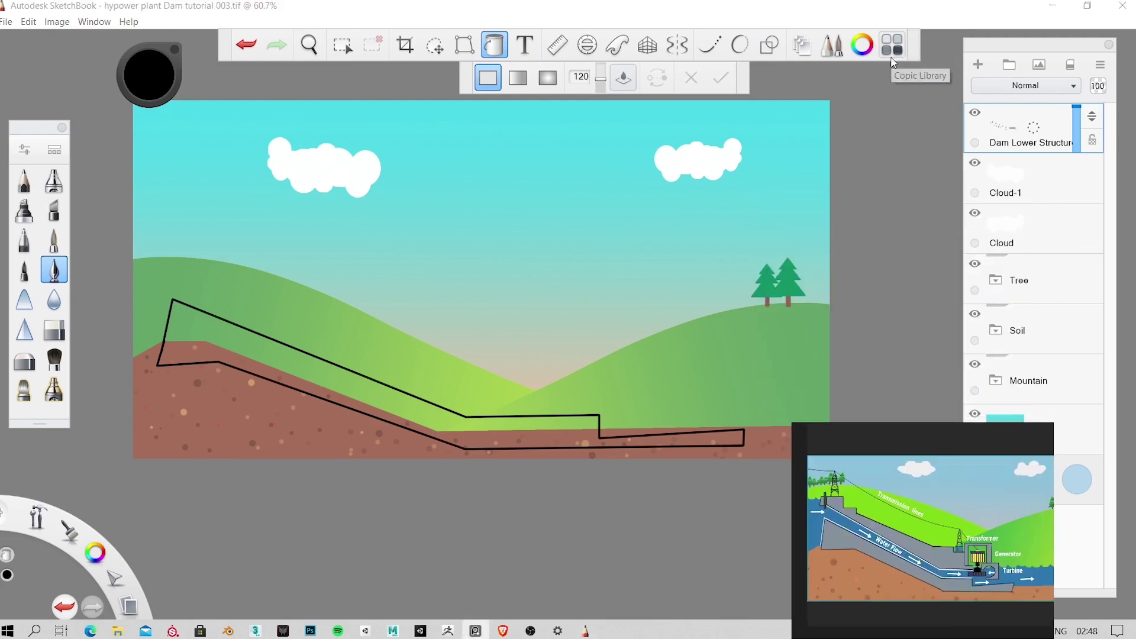
click(892, 58)
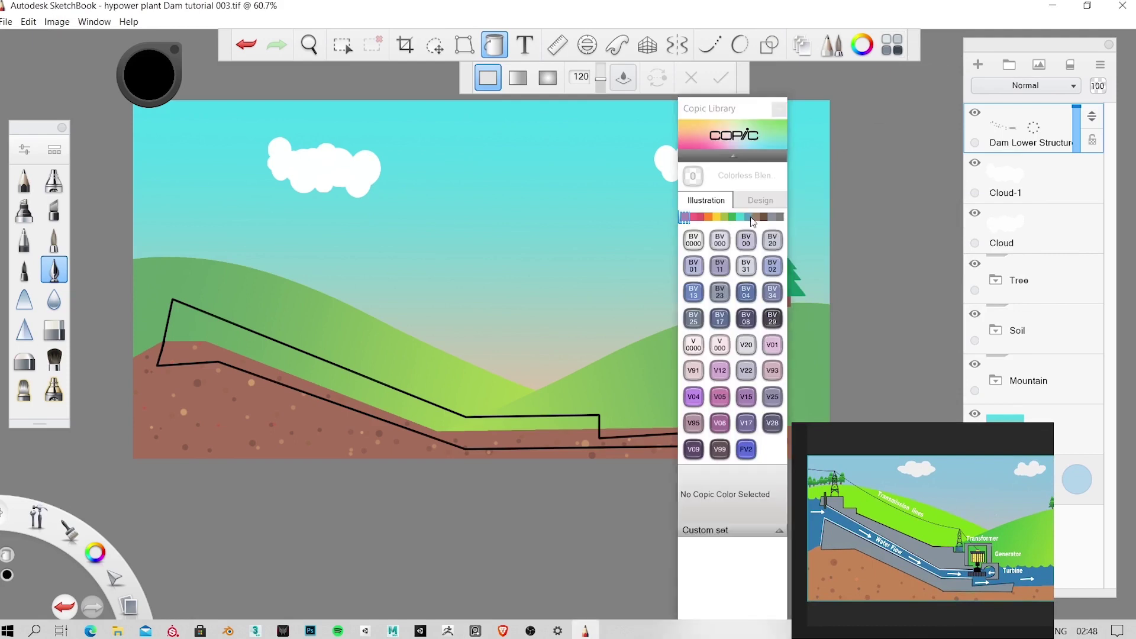
click(775, 218)
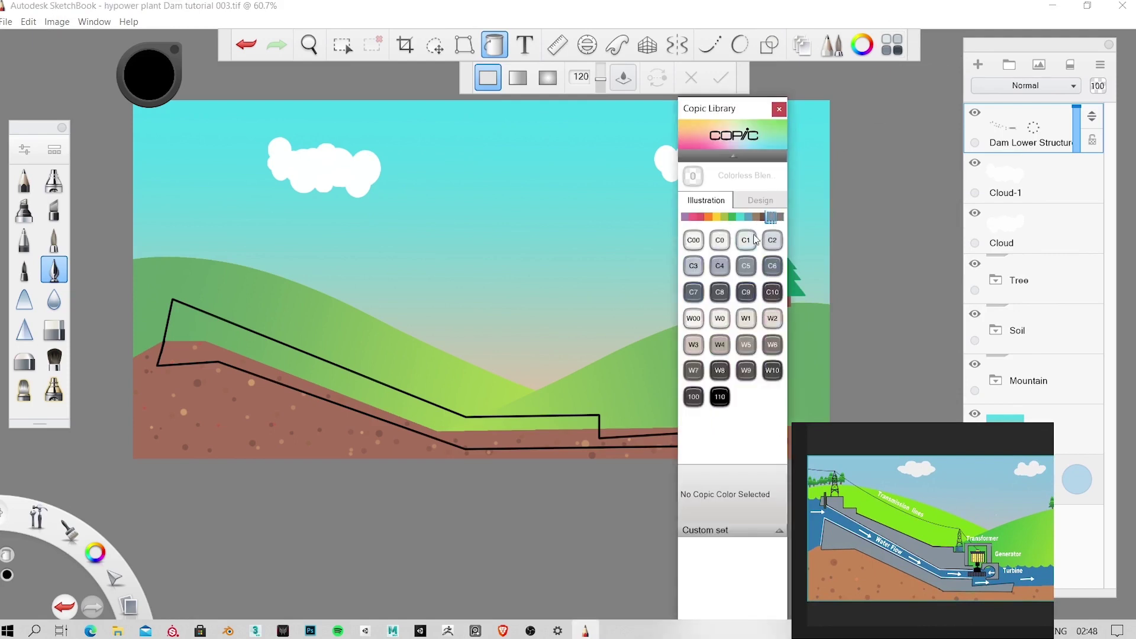
click(748, 267)
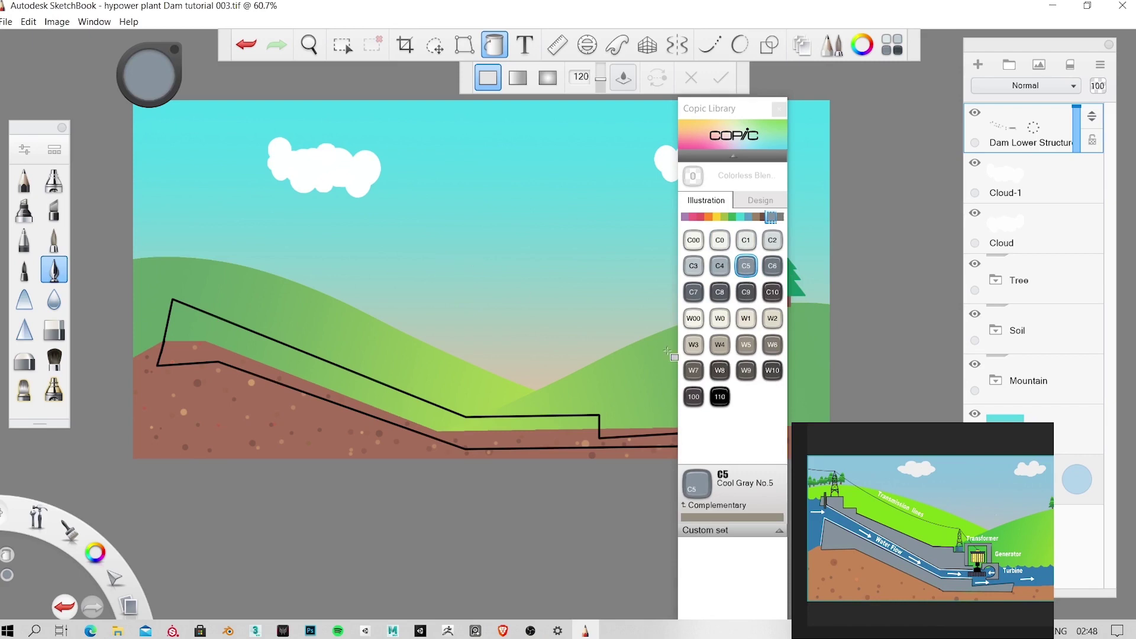
click(255, 355)
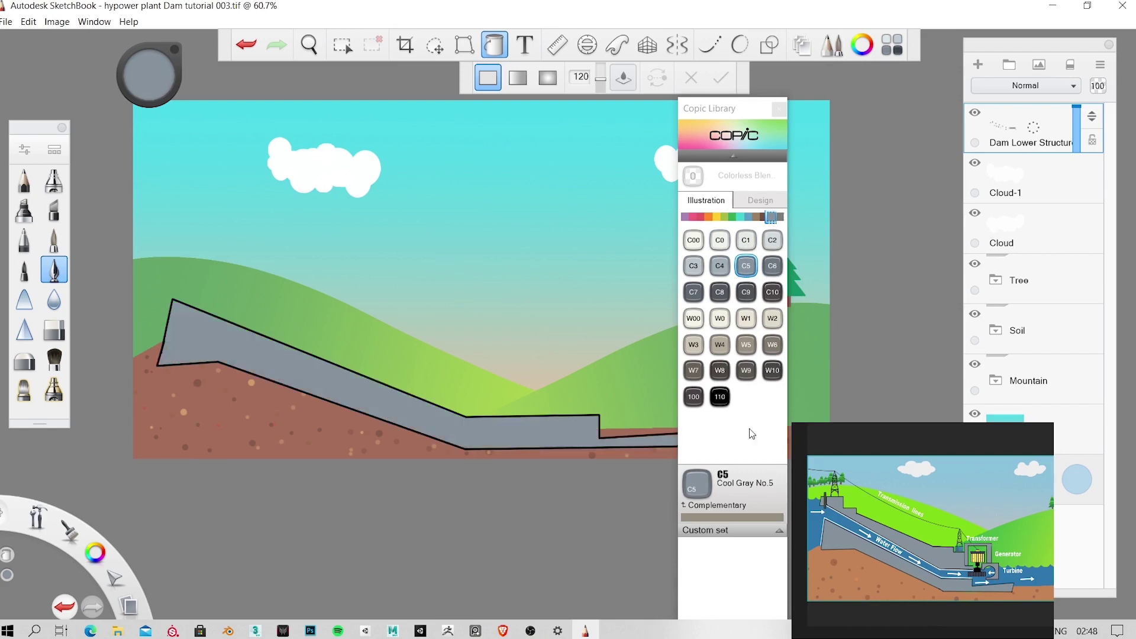
scroll(430, 385, down, 1)
scroll(368, 436, up, 3)
scroll(172, 349, down, 4)
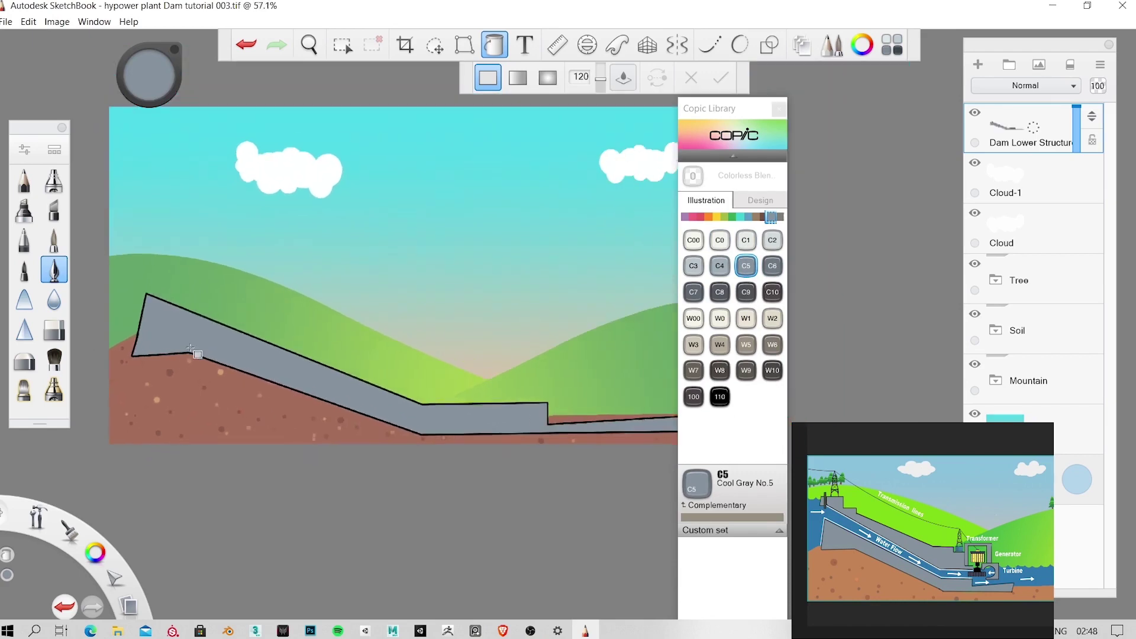
scroll(190, 349, down, 1)
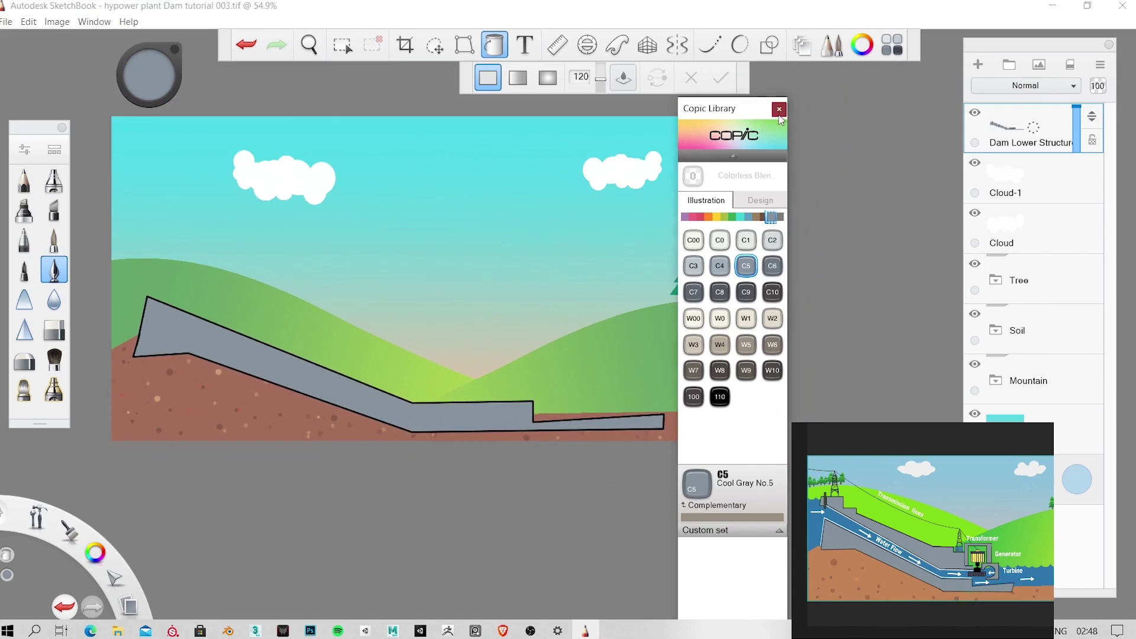
click(779, 109)
click(432, 46)
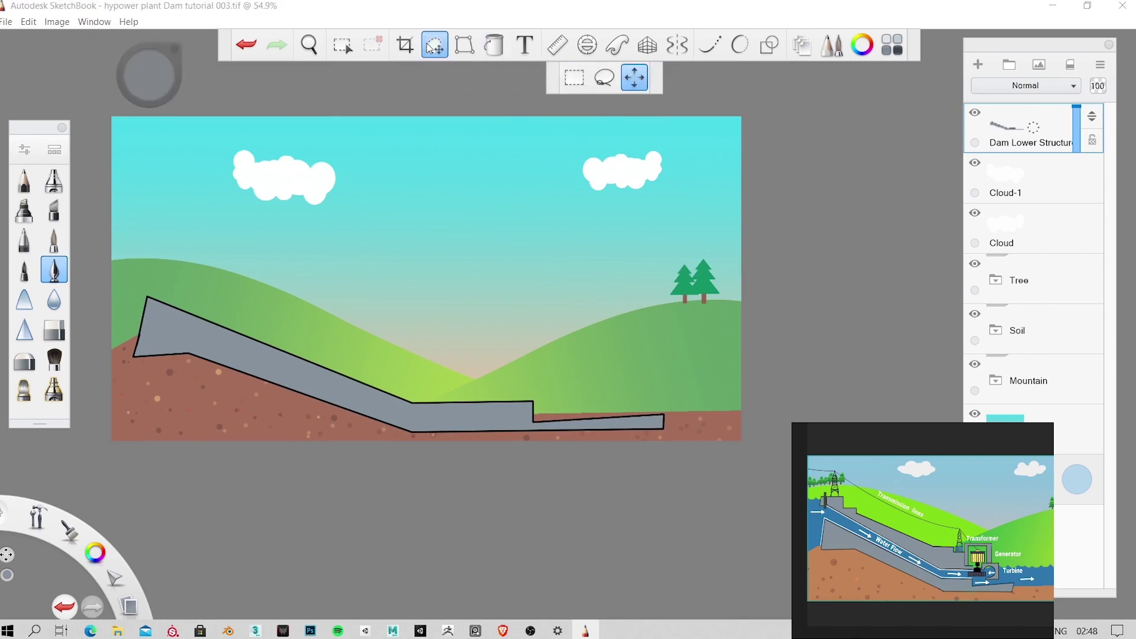
click(432, 47)
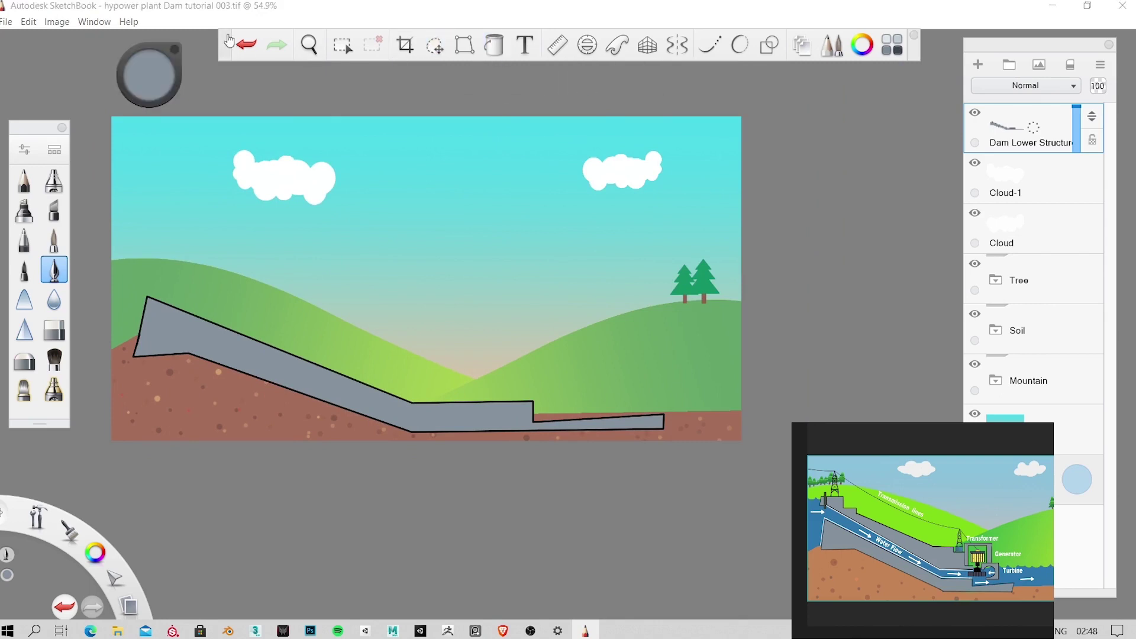
click(435, 46)
click(634, 77)
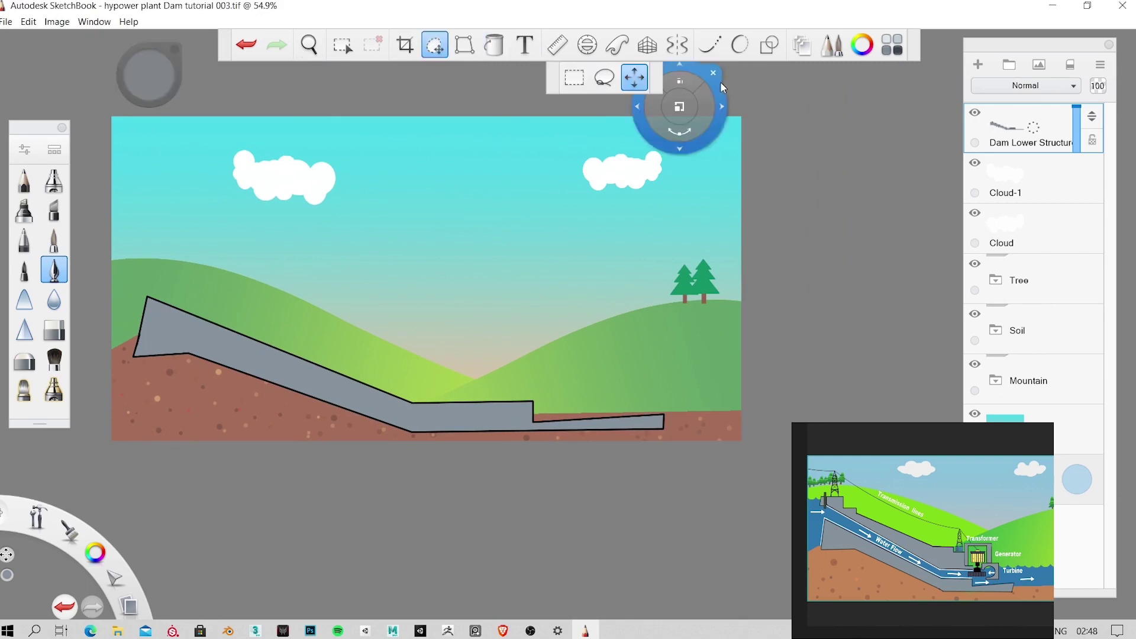
click(575, 81)
click(641, 79)
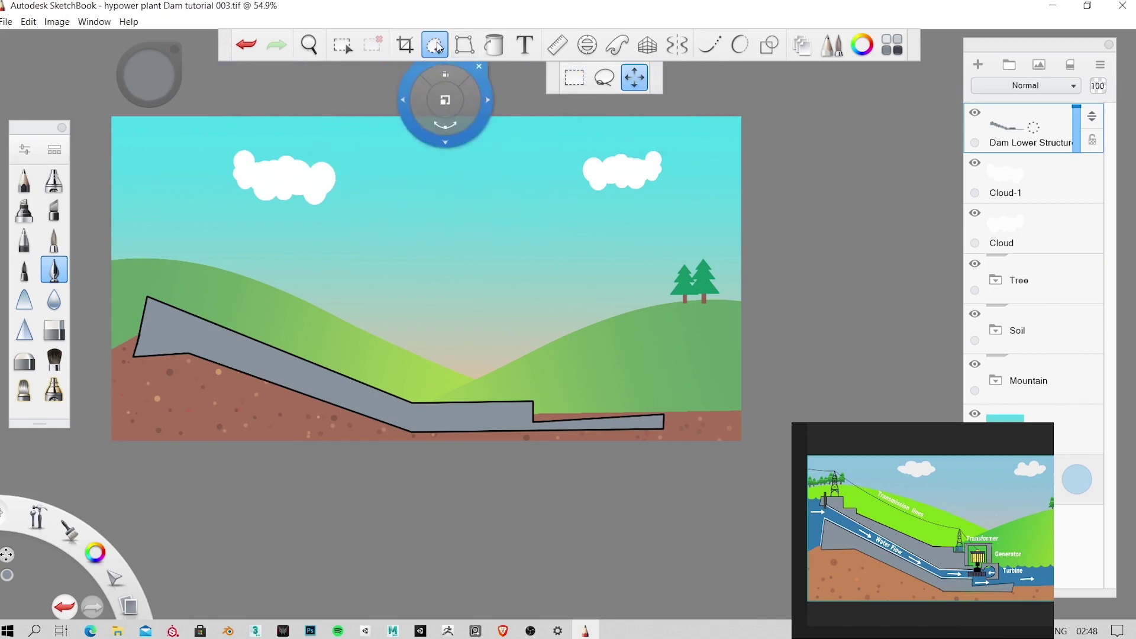
click(479, 66)
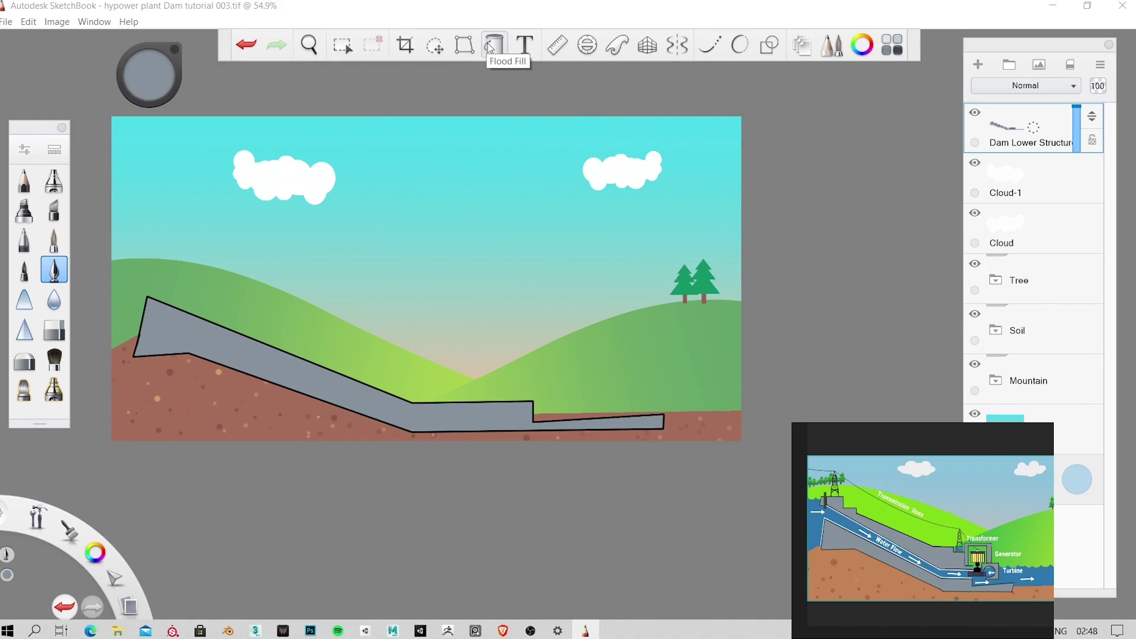
Step: Try a rectangular transform selection over the valley and the middle of the dam structure
click(436, 52)
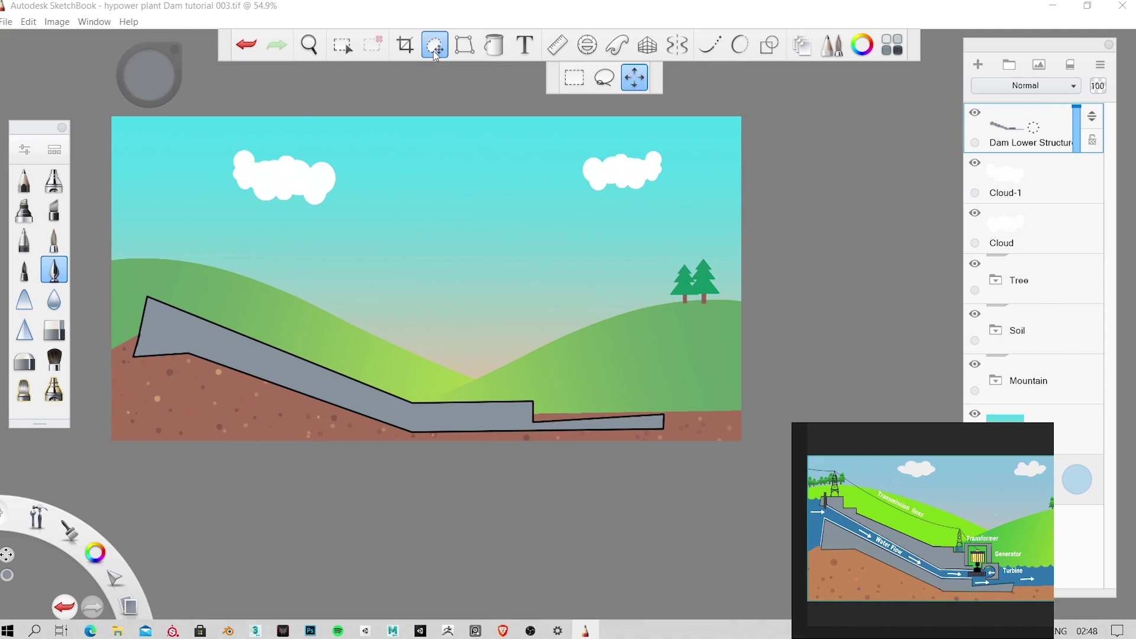
click(433, 50)
click(433, 50)
click(574, 77)
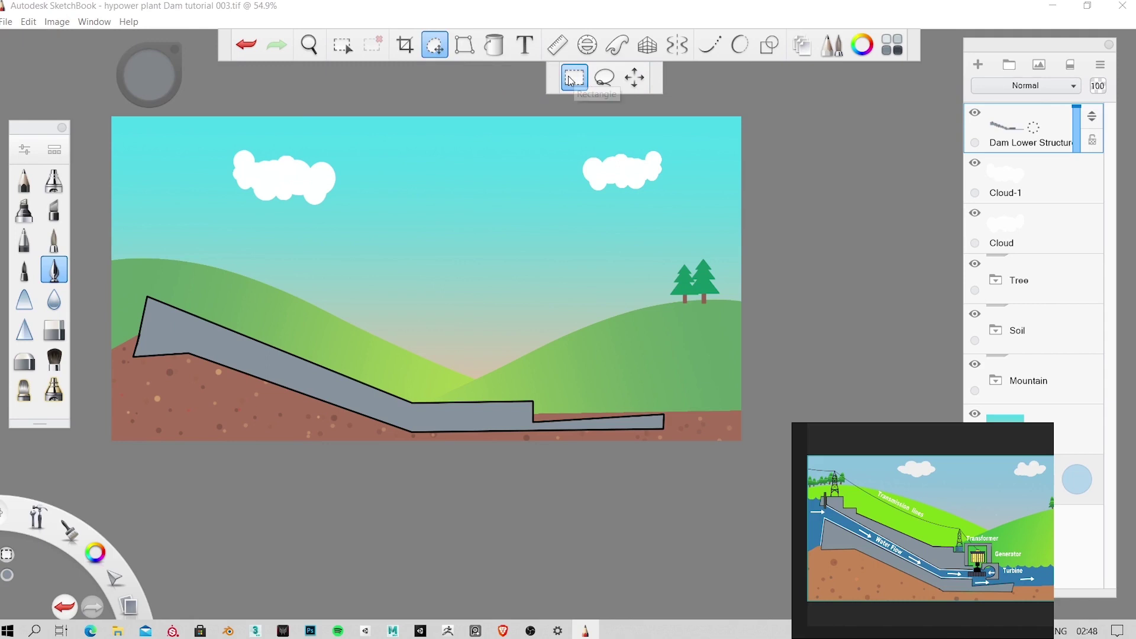
click(600, 80)
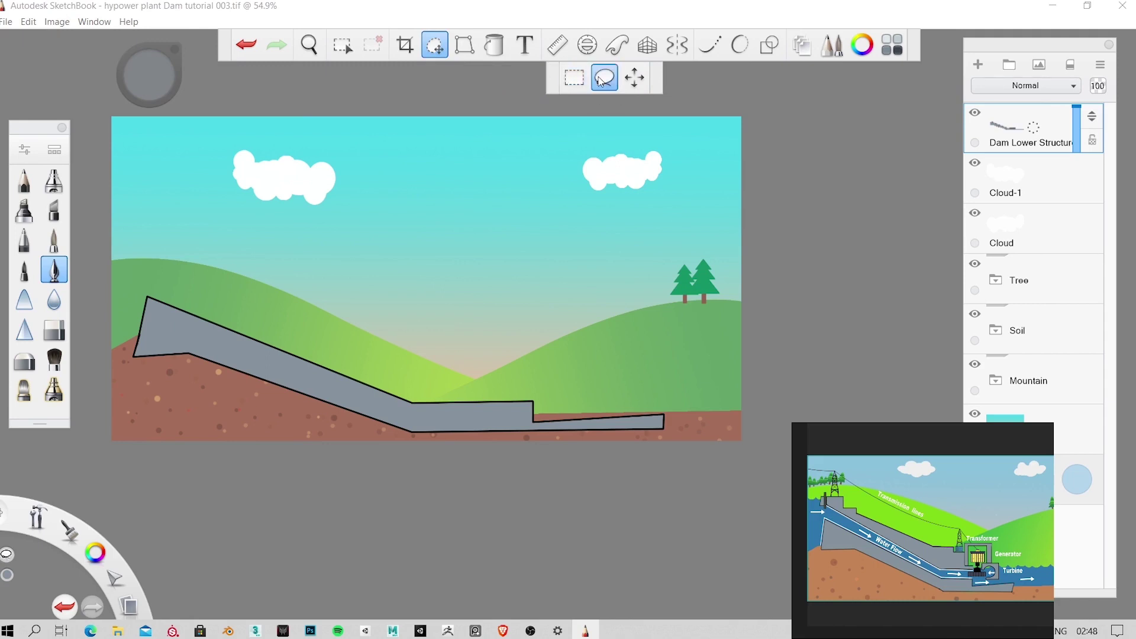
click(634, 77)
click(574, 77)
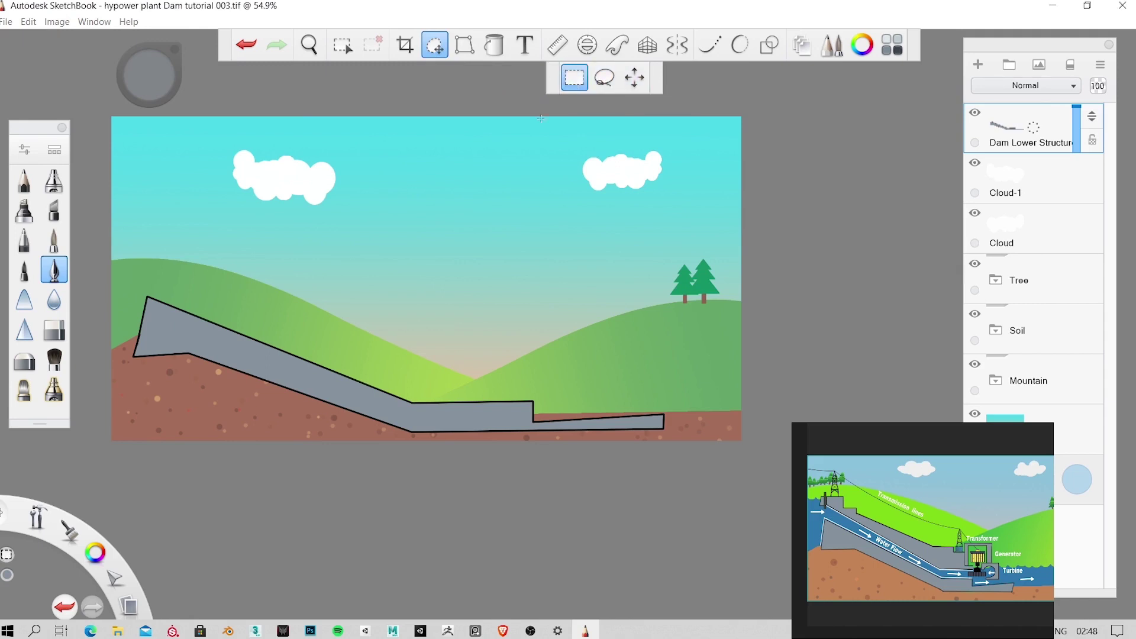
drag(365, 251, 561, 416)
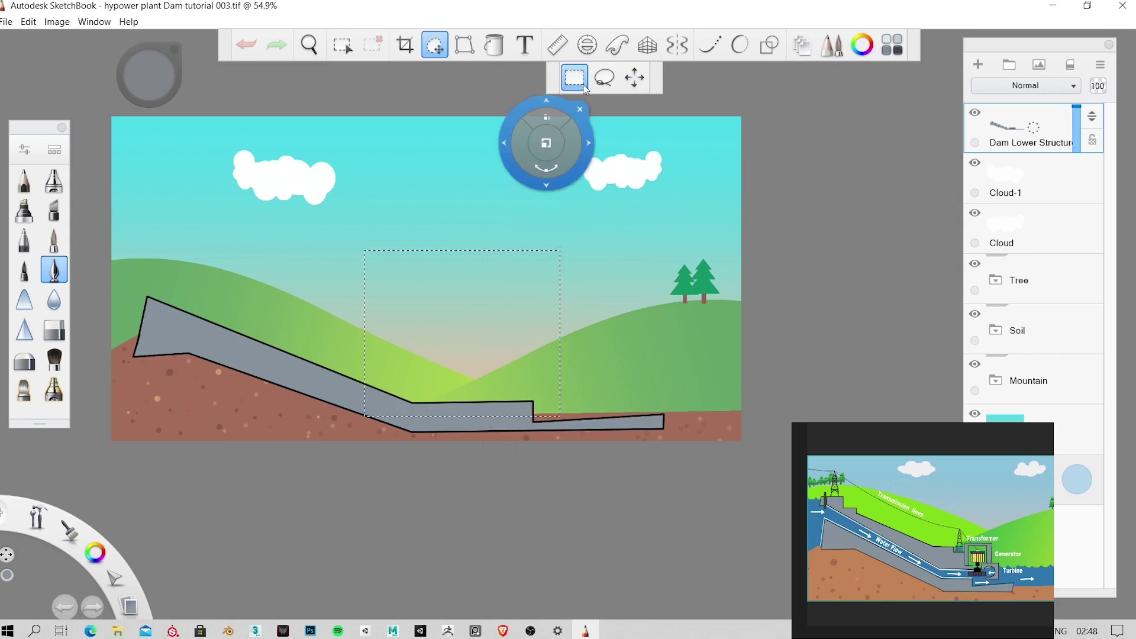
click(604, 78)
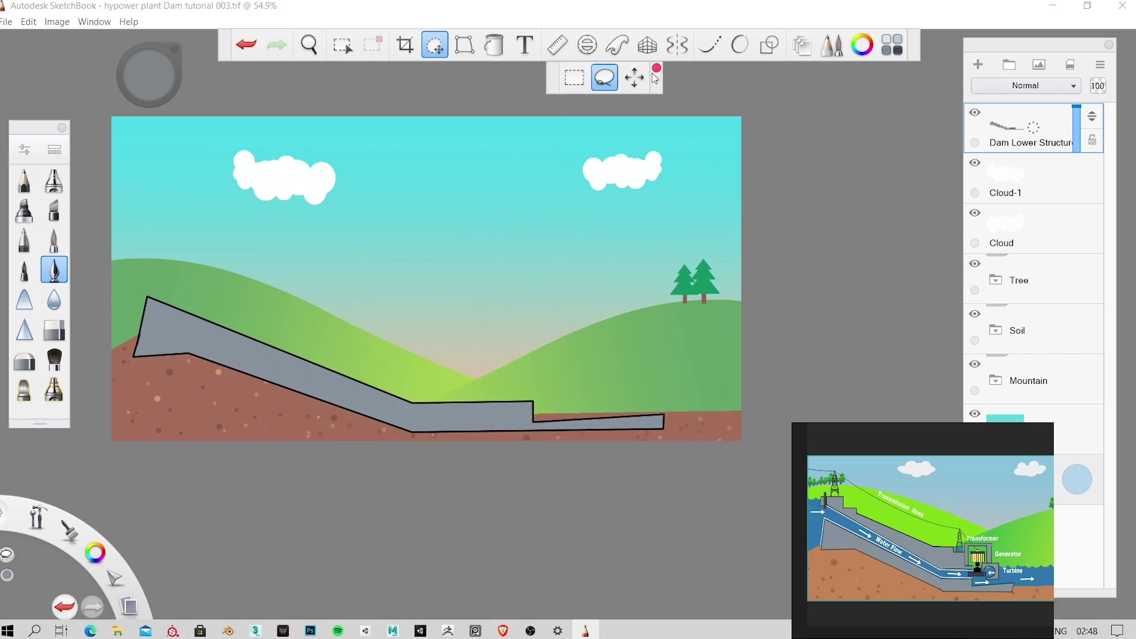
Step: Transform the whole dam lower structure, making it slightly taller and narrower so its underside fits the soil slope
click(640, 77)
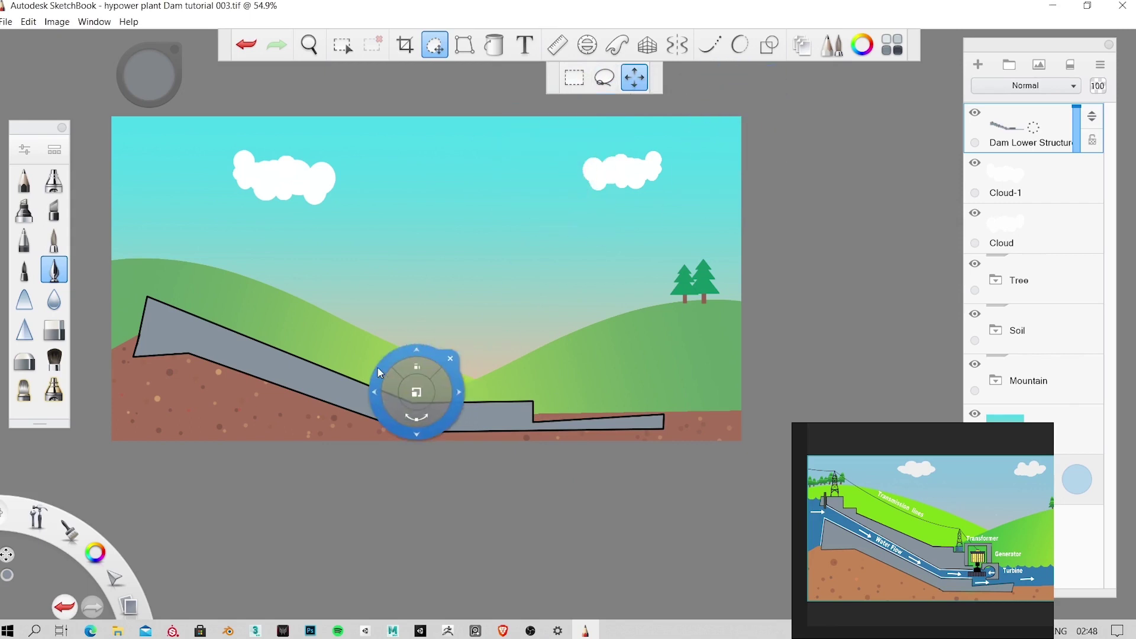
drag(415, 367, 424, 399)
key(ctrl+z)
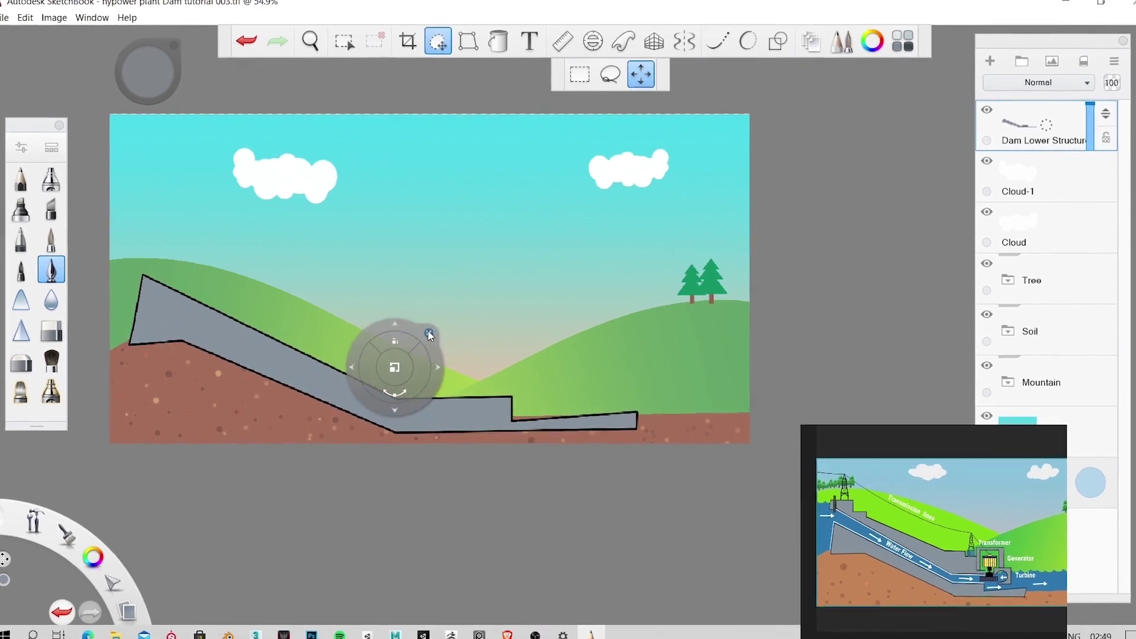
click(428, 333)
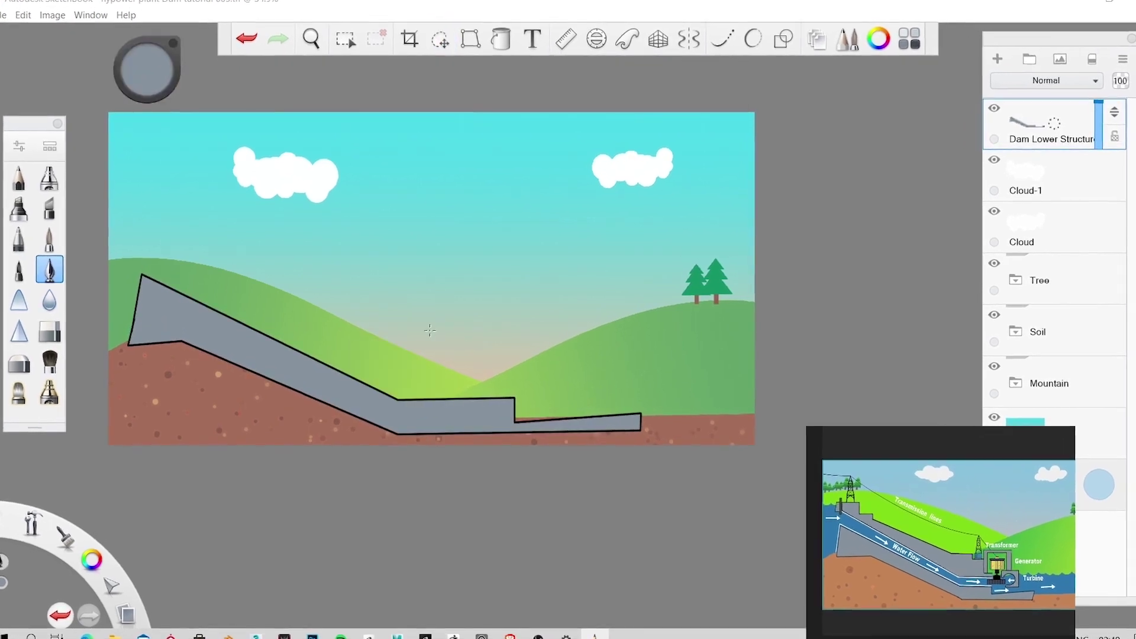
scroll(384, 318, down, 3)
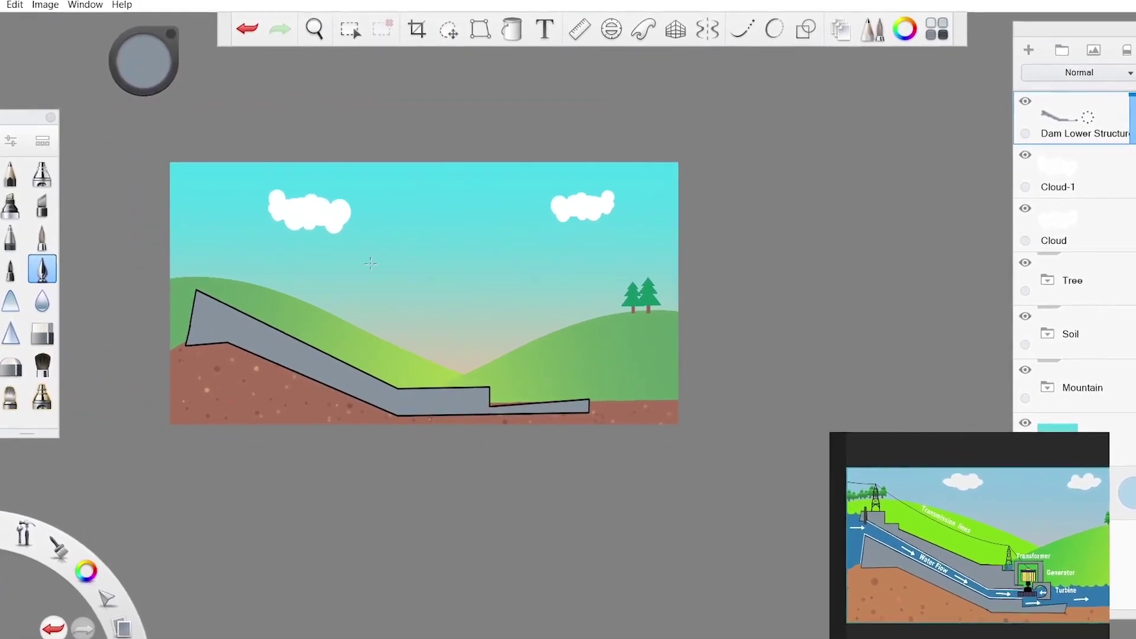
scroll(393, 296, up, 2)
scroll(410, 278, down, 1)
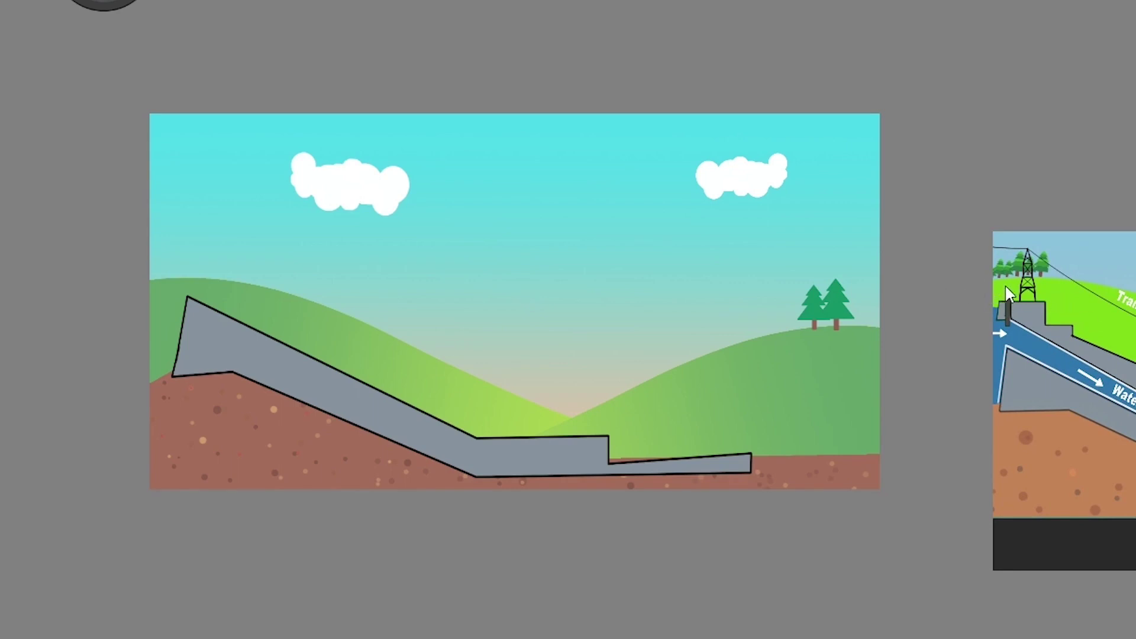
Step: Examine the dam's upper structure in the reference image and compare it with the drawn lower structure and surrounding hills
drag(998, 280, 942, 279)
drag(1025, 293, 1056, 304)
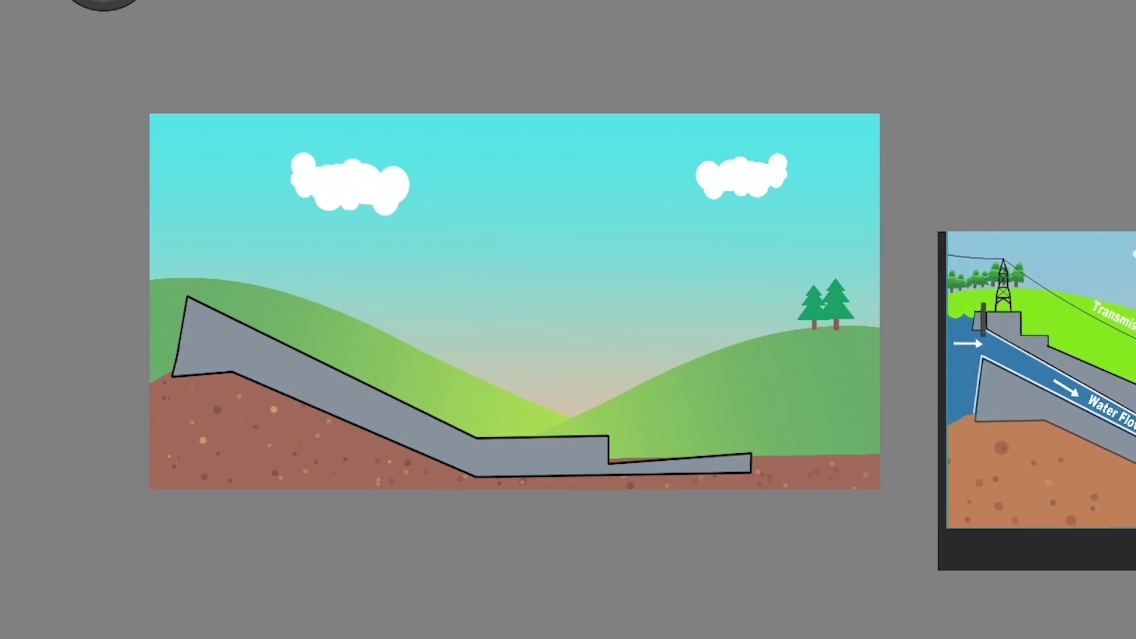
scroll(7, 203, up, 1)
scroll(251, 279, up, 2)
scroll(472, 325, up, 2)
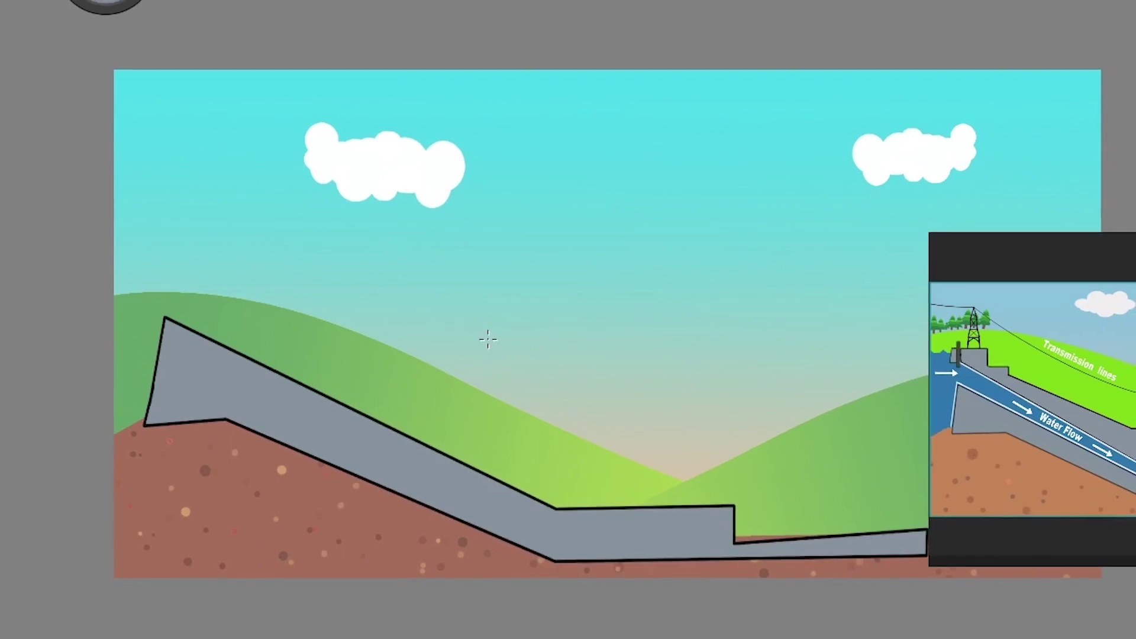
scroll(488, 339, up, 1)
scroll(1118, 423, up, 2)
scroll(1119, 425, down, 1)
drag(1056, 406, 1087, 393)
scroll(1091, 406, up, 1)
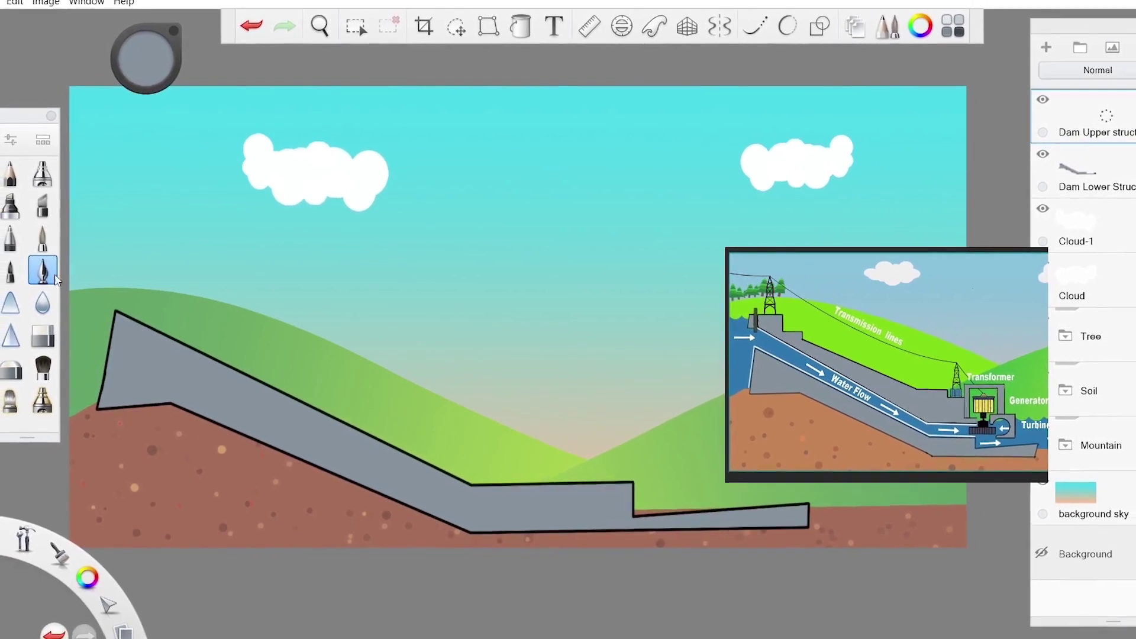
Step: Draw the stepped outline of the dam's upper structure in black with the Polyline tool, running parallel above the lower structure
click(819, 26)
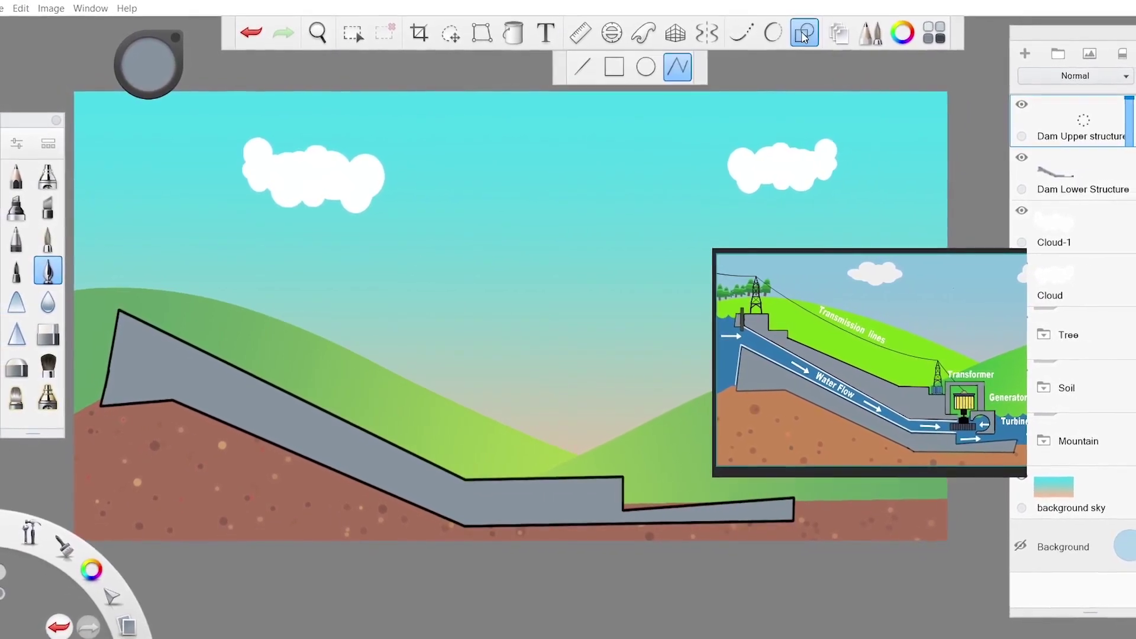
click(147, 64)
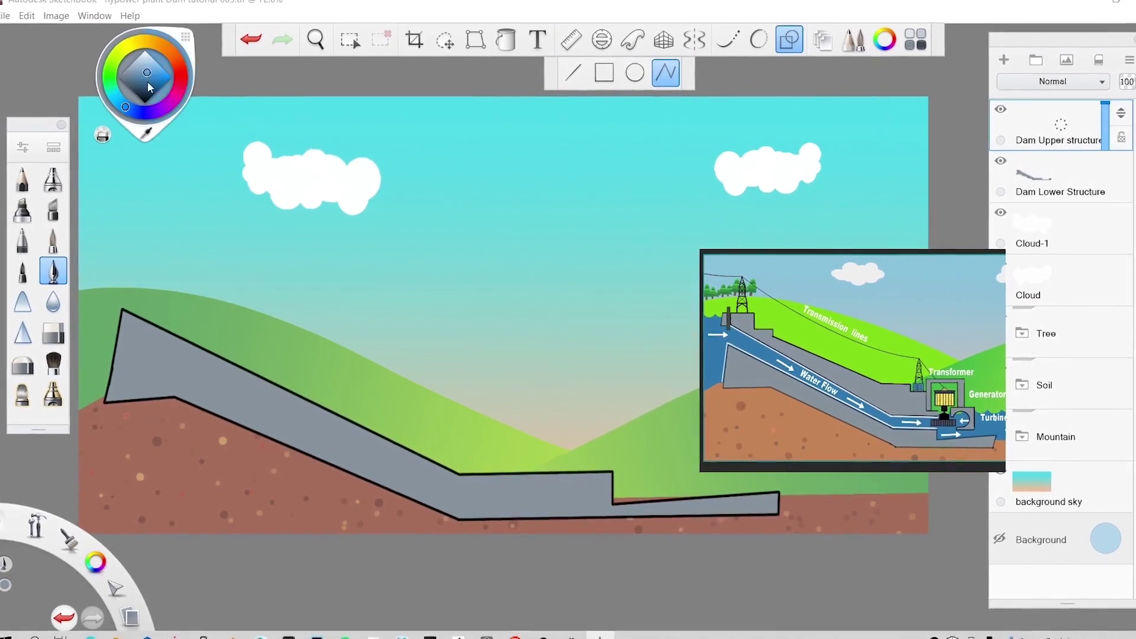
click(146, 100)
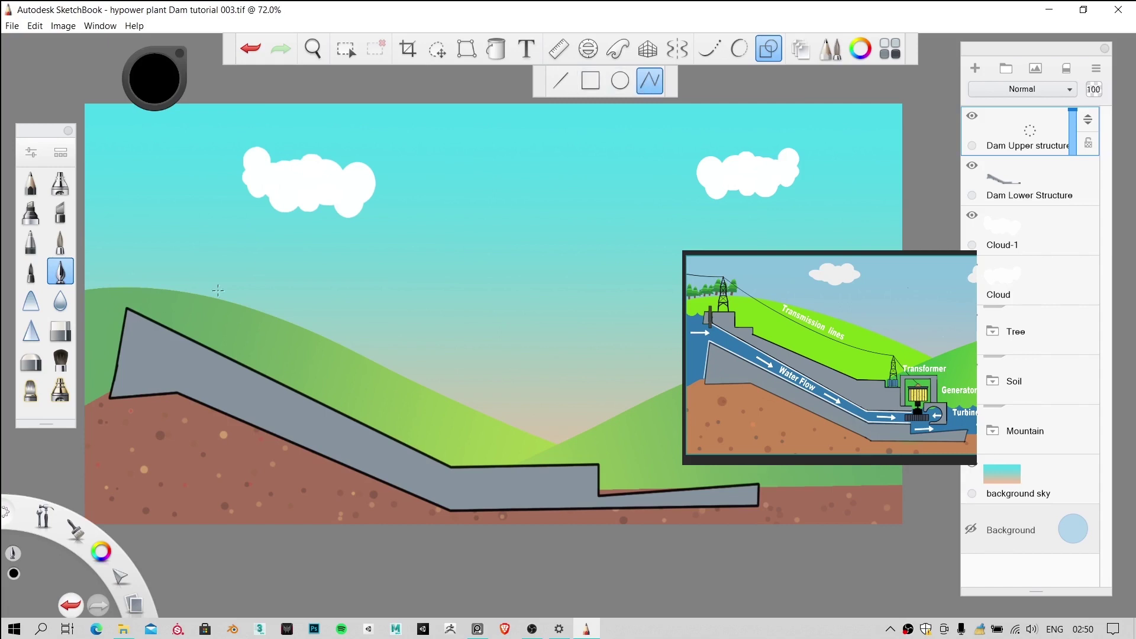
click(161, 281)
click(458, 438)
click(609, 426)
click(557, 429)
click(163, 284)
click(177, 289)
scroll(365, 312, down, 5)
scroll(366, 313, up, 2)
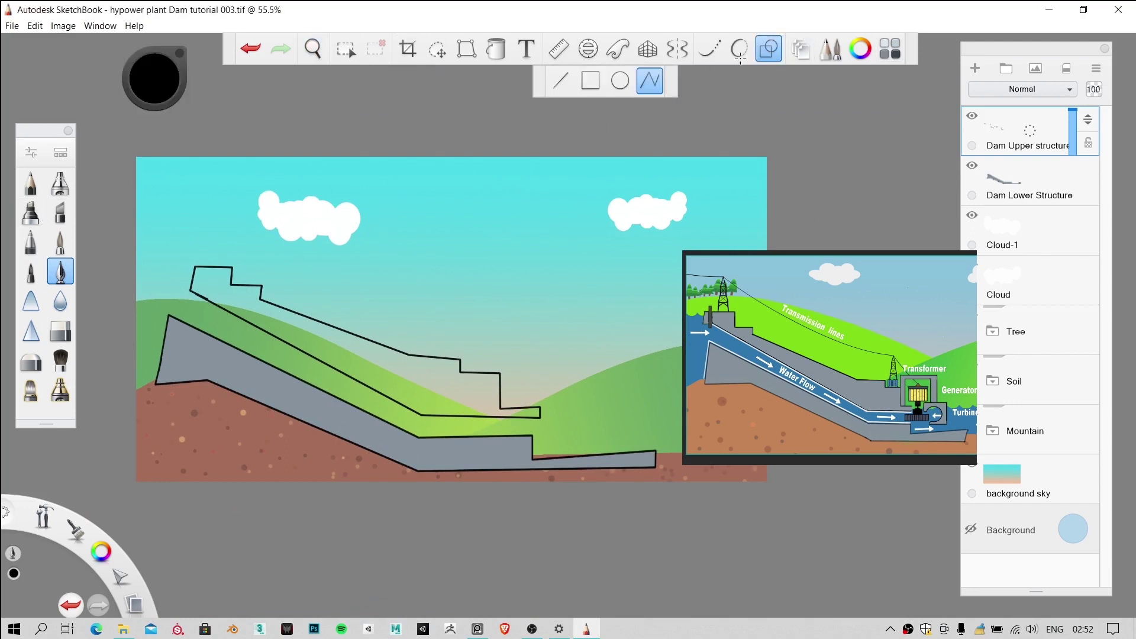
Step: Flood fill the dam's upper structure outline with the Copic colour C5
click(898, 49)
click(803, 150)
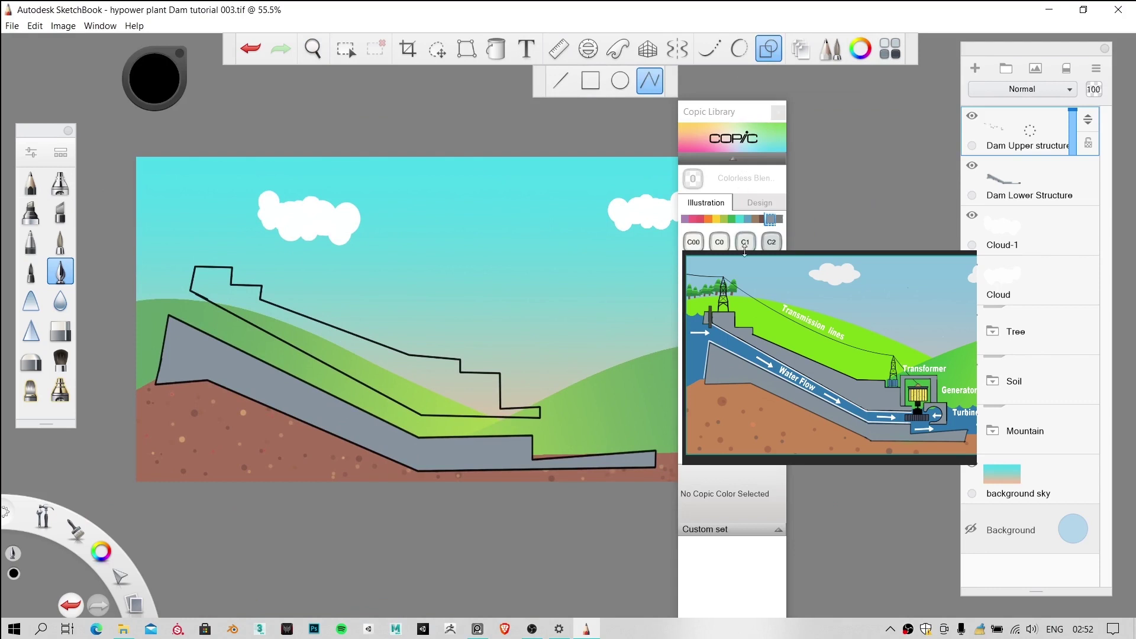
drag(729, 117, 756, 81)
click(773, 235)
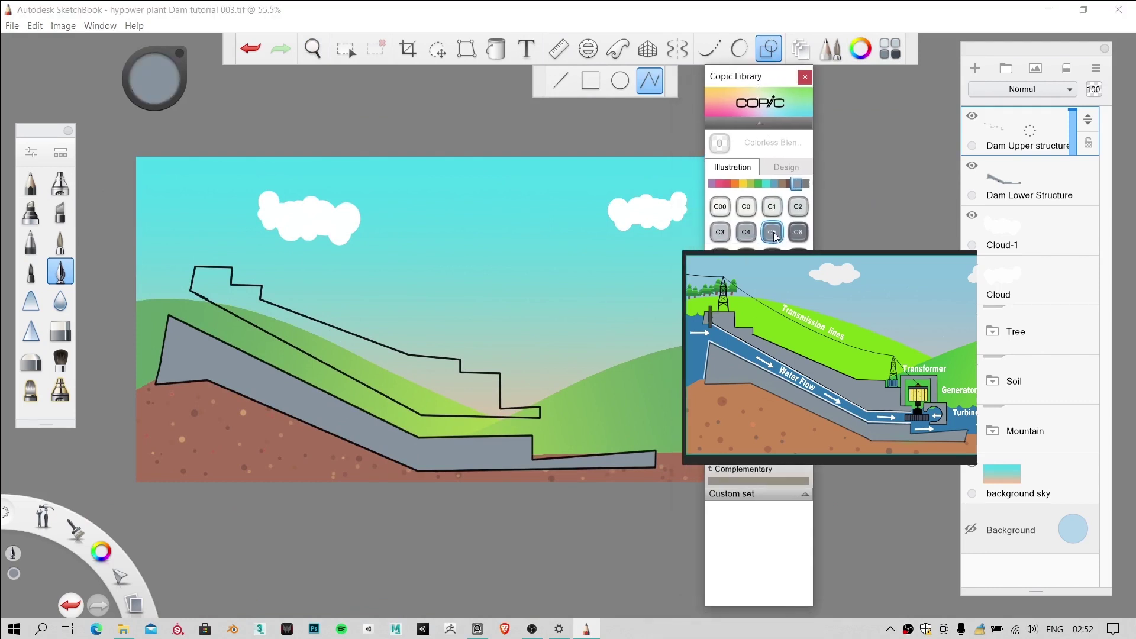
click(467, 48)
click(496, 48)
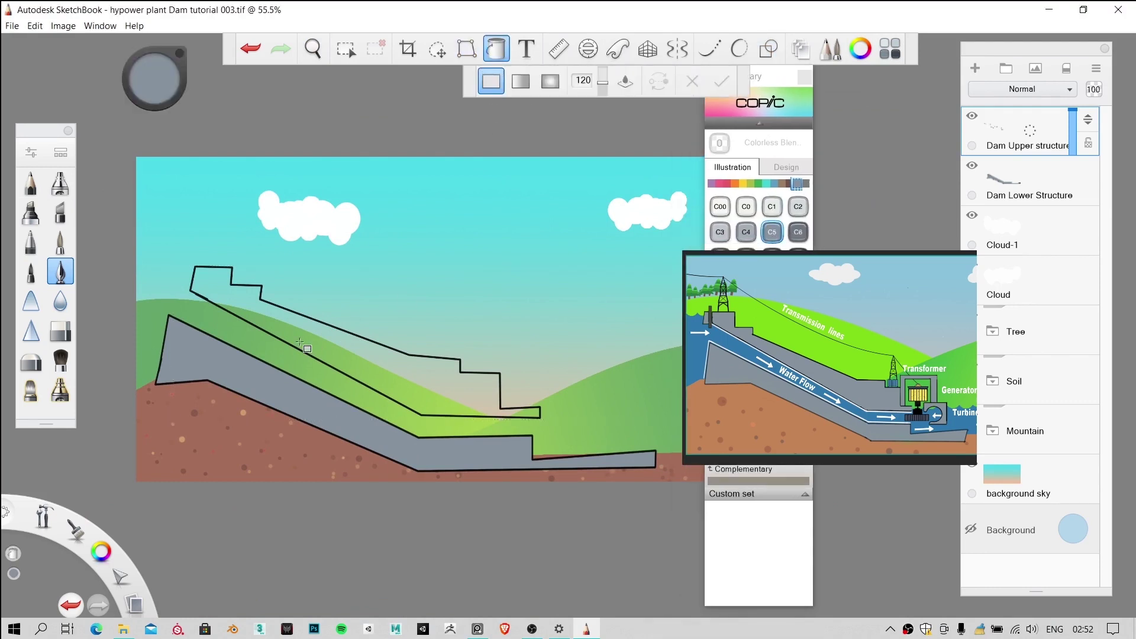
click(342, 349)
scroll(371, 299, down, 1)
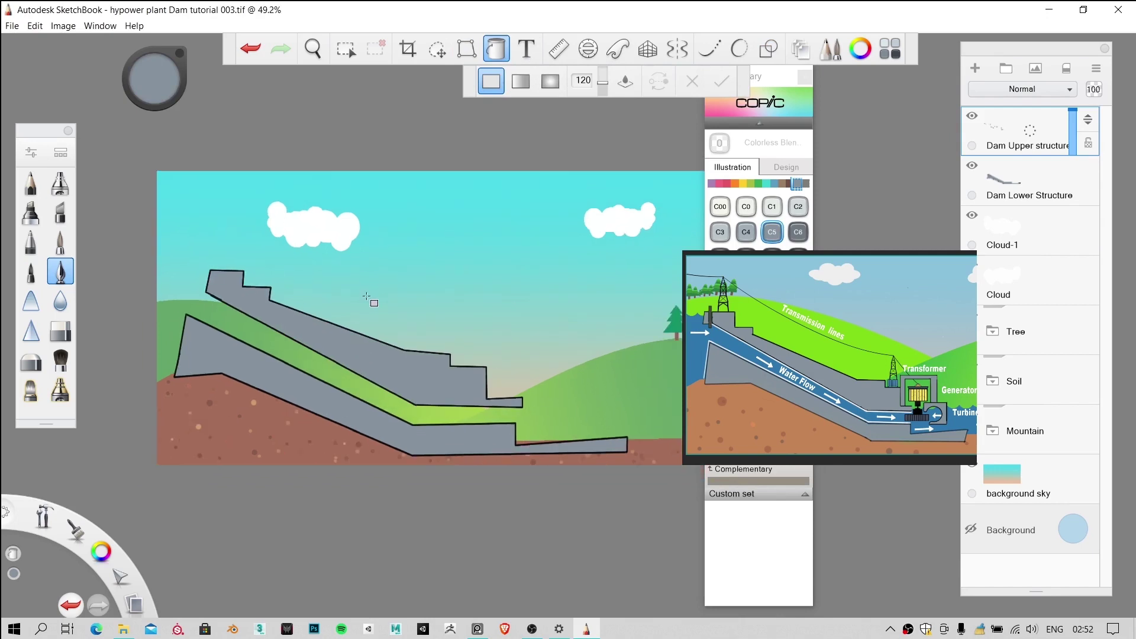
scroll(370, 305, down, 1)
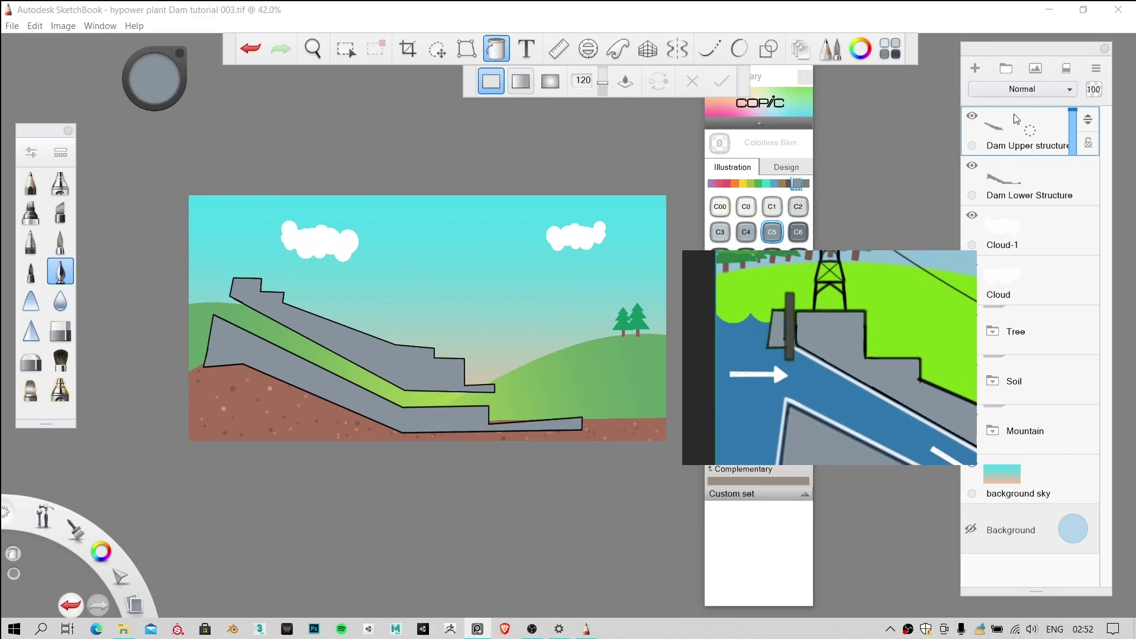
Step: Add a new layer and draw a tall, narrow black rectangle for the intake gate in the sky above the upper structure
click(975, 69)
scroll(242, 234, up, 2)
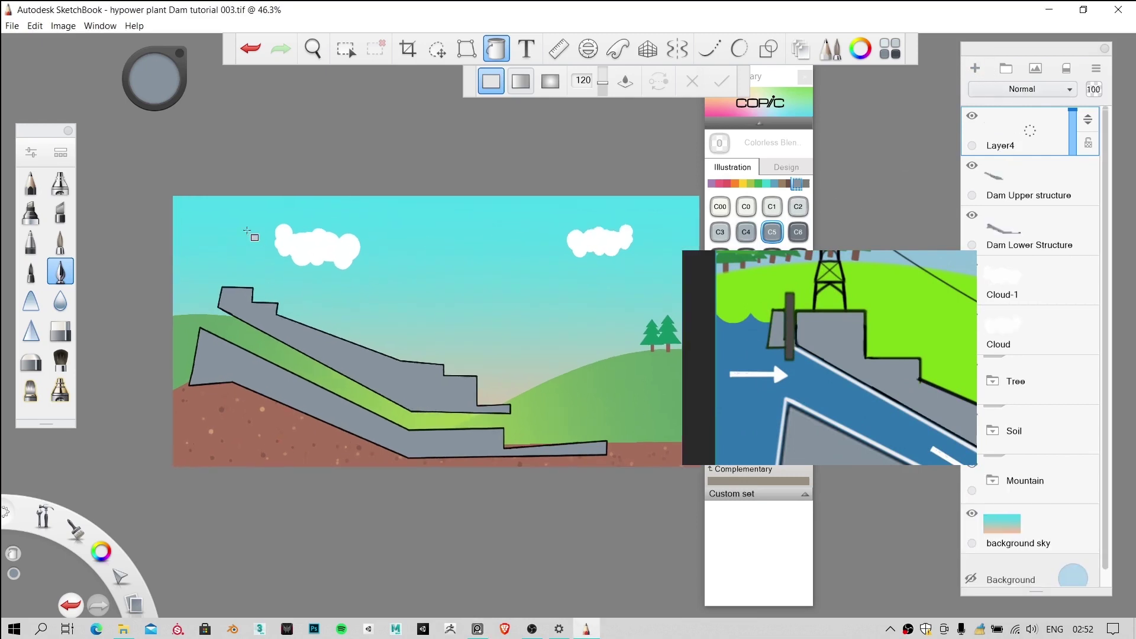
scroll(250, 301, up, 2)
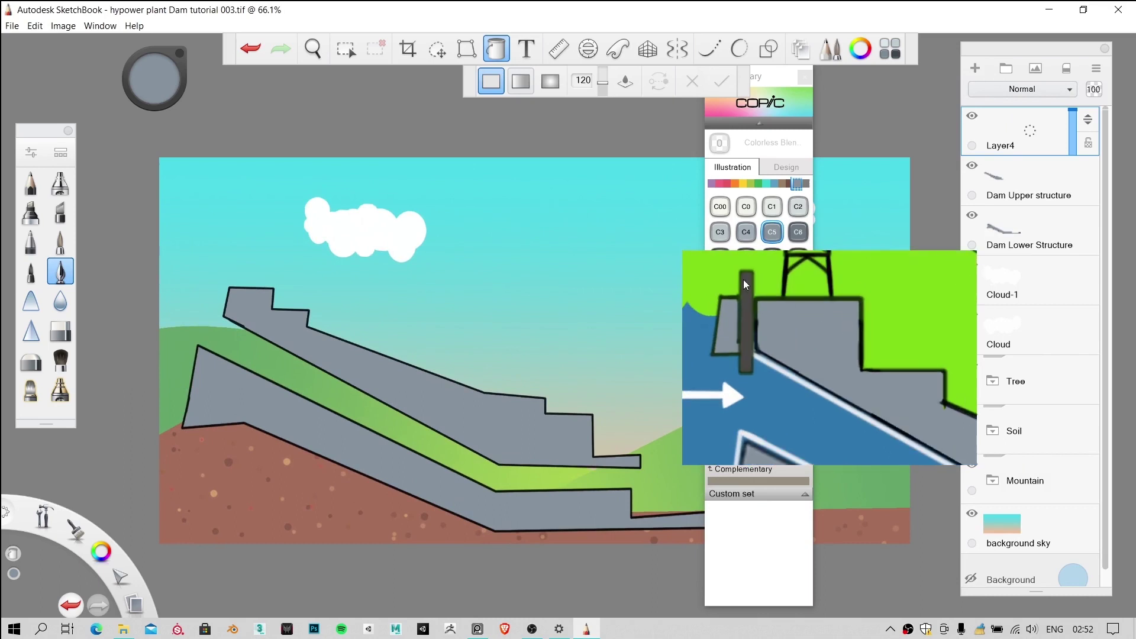
scroll(273, 301, up, 1)
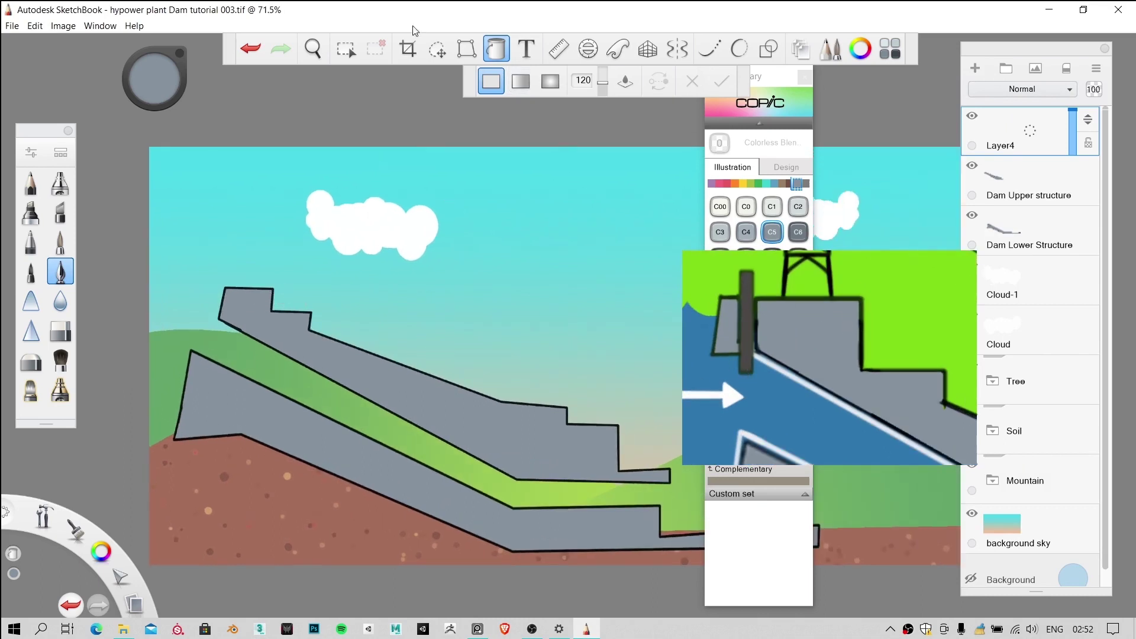
click(769, 48)
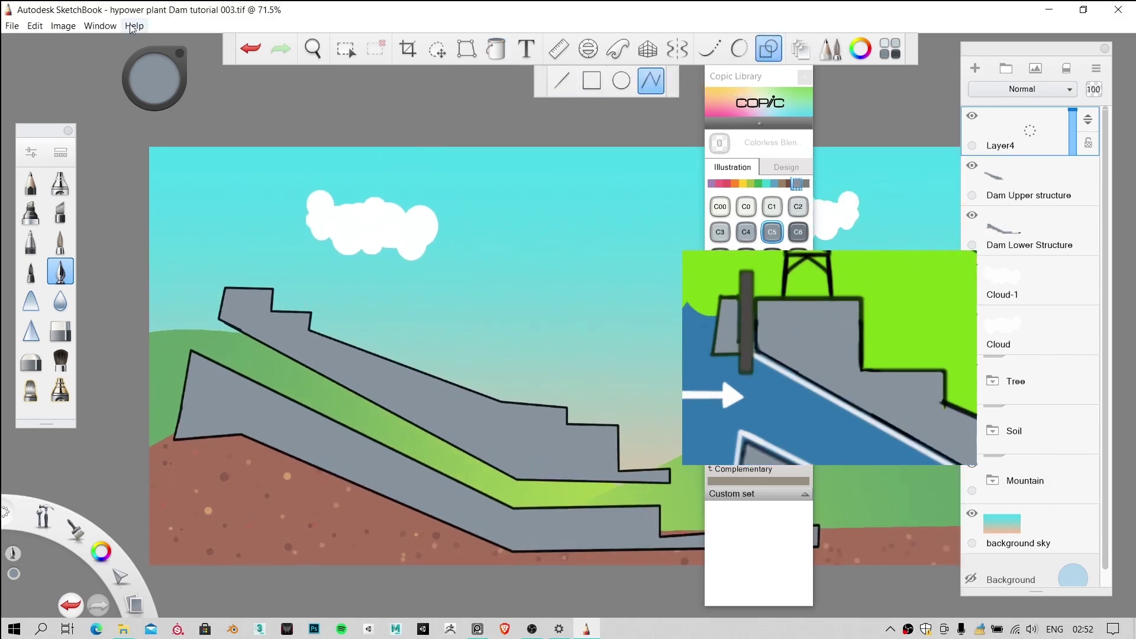
click(168, 72)
drag(151, 89, 138, 143)
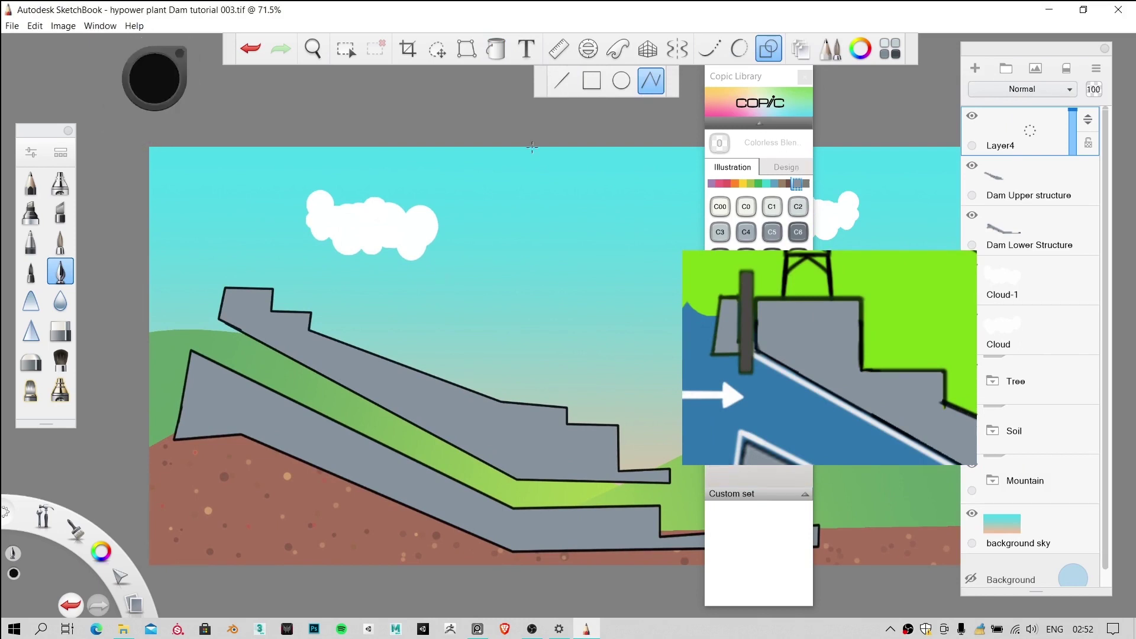
click(589, 82)
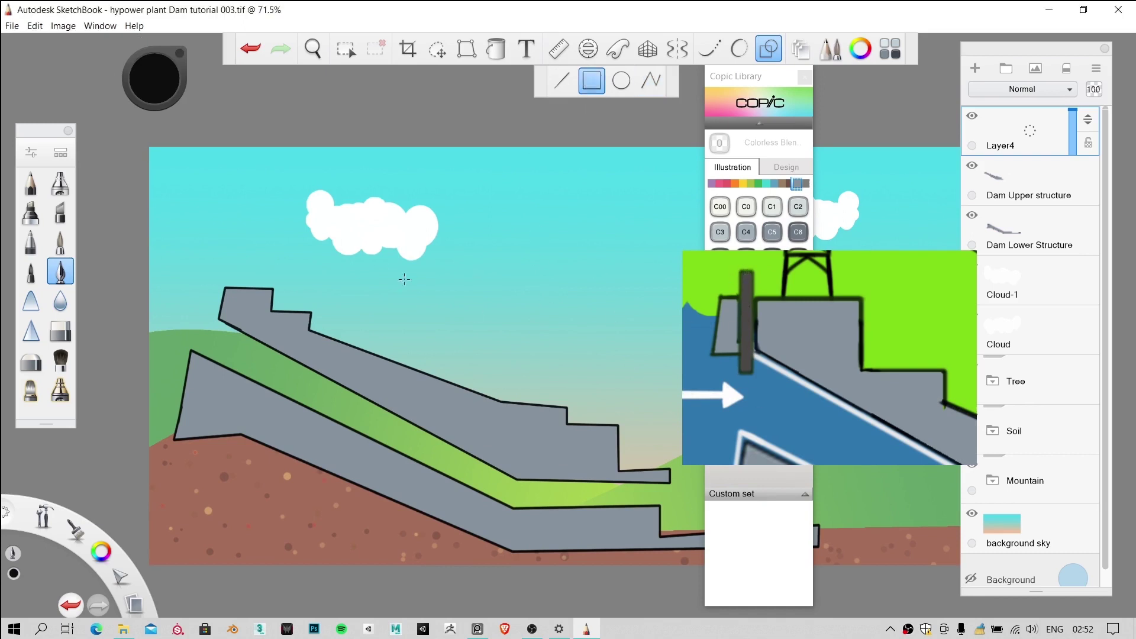
drag(474, 287, 489, 369)
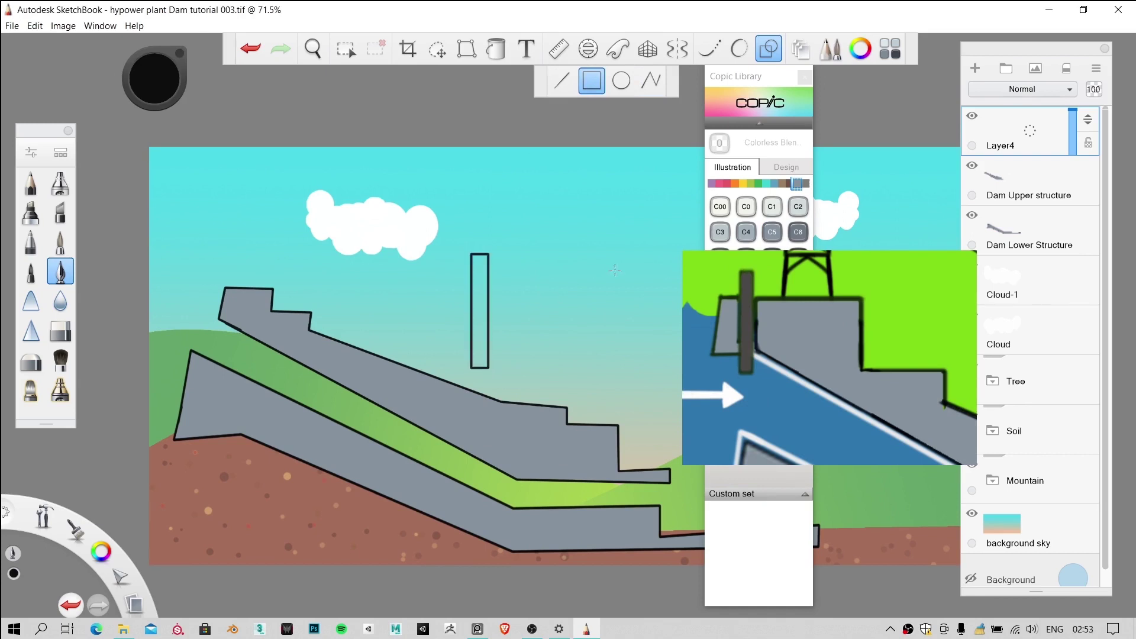
Step: Flood fill the gate rectangle with the Copic colour C6 and close the Copic Library
click(496, 49)
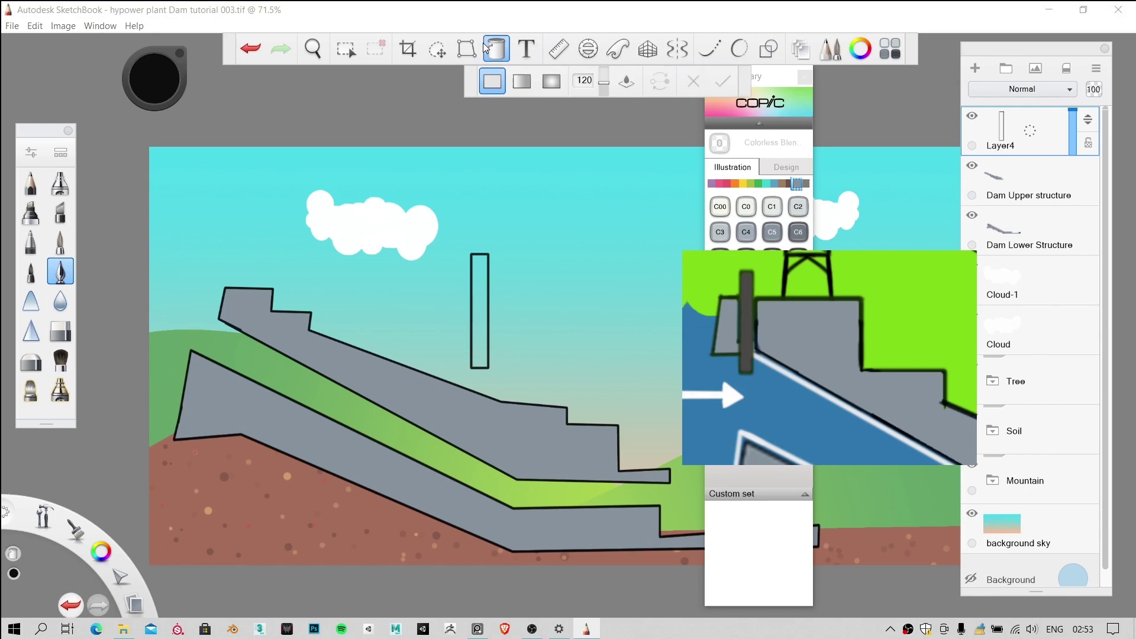
click(153, 80)
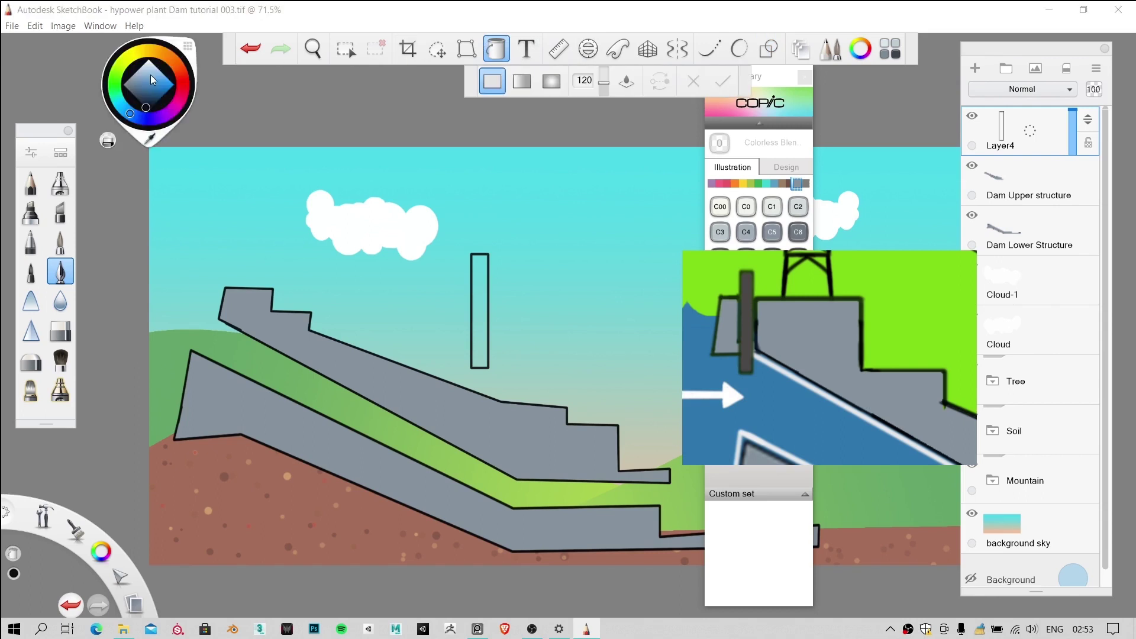
click(889, 52)
click(890, 49)
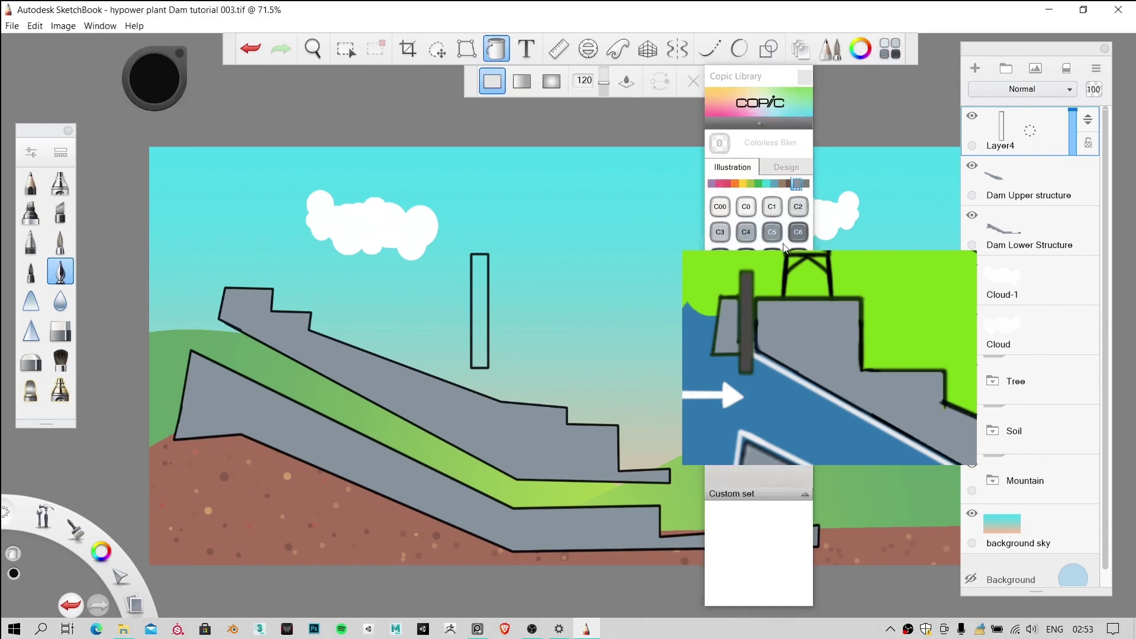
click(798, 231)
click(480, 287)
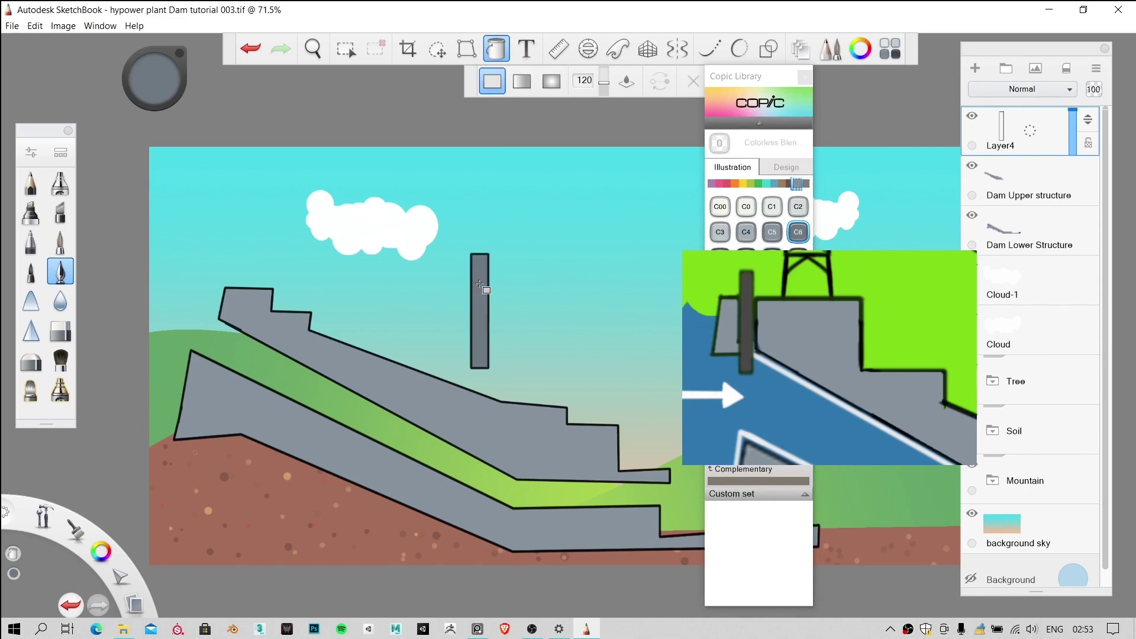
click(805, 77)
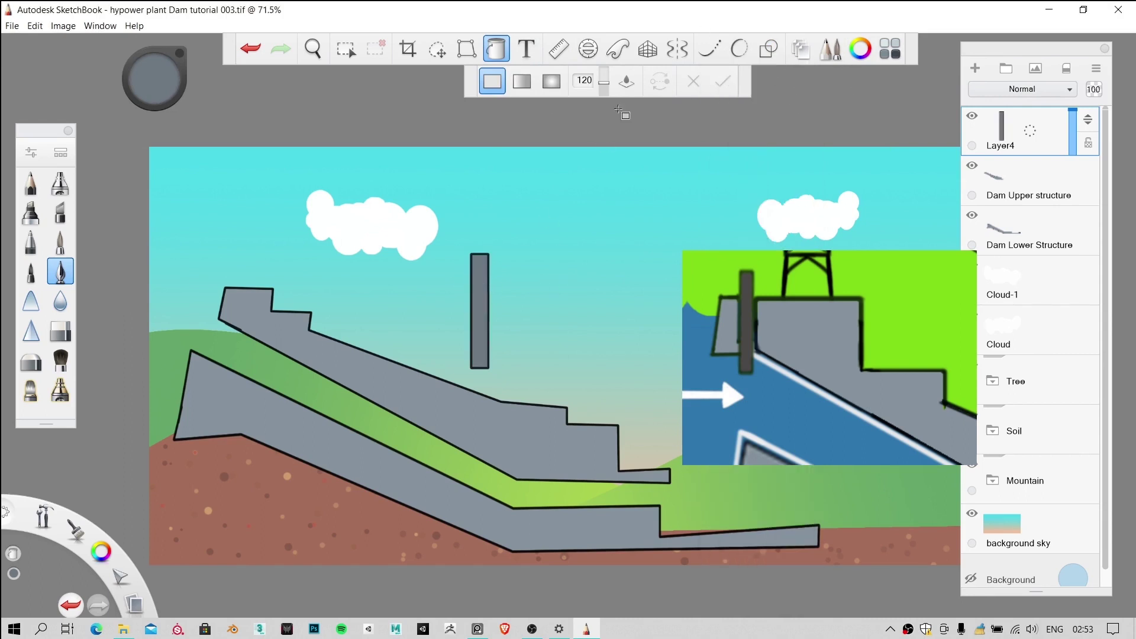
Step: Move the gate to the upstream end of the dam and tilt it to bridge the gap between upper and lower structures
click(437, 49)
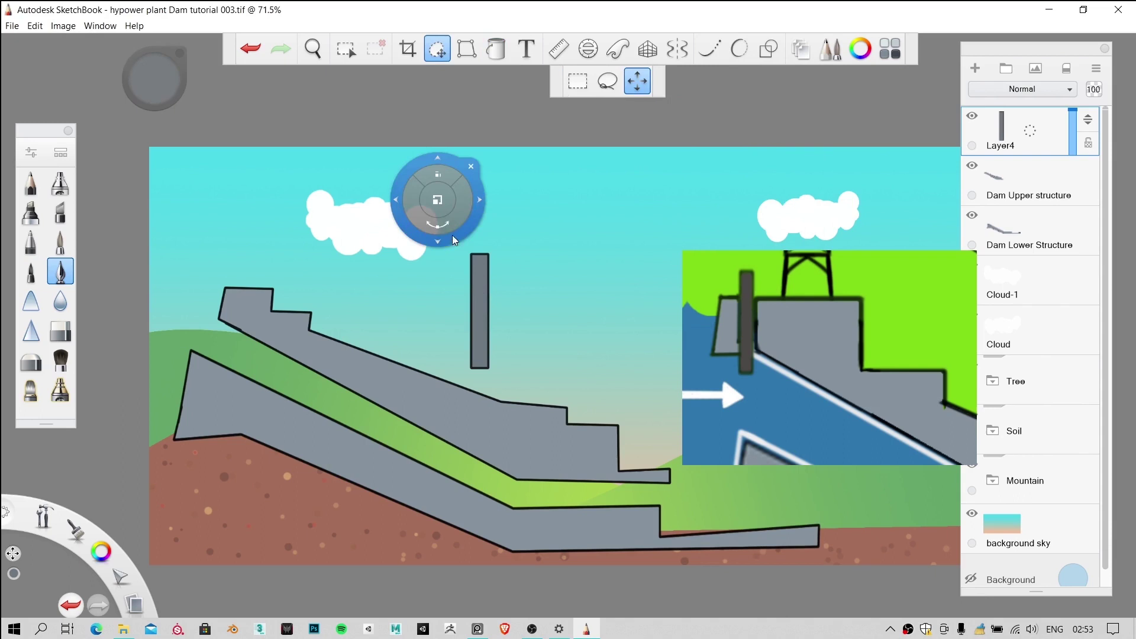
click(445, 52)
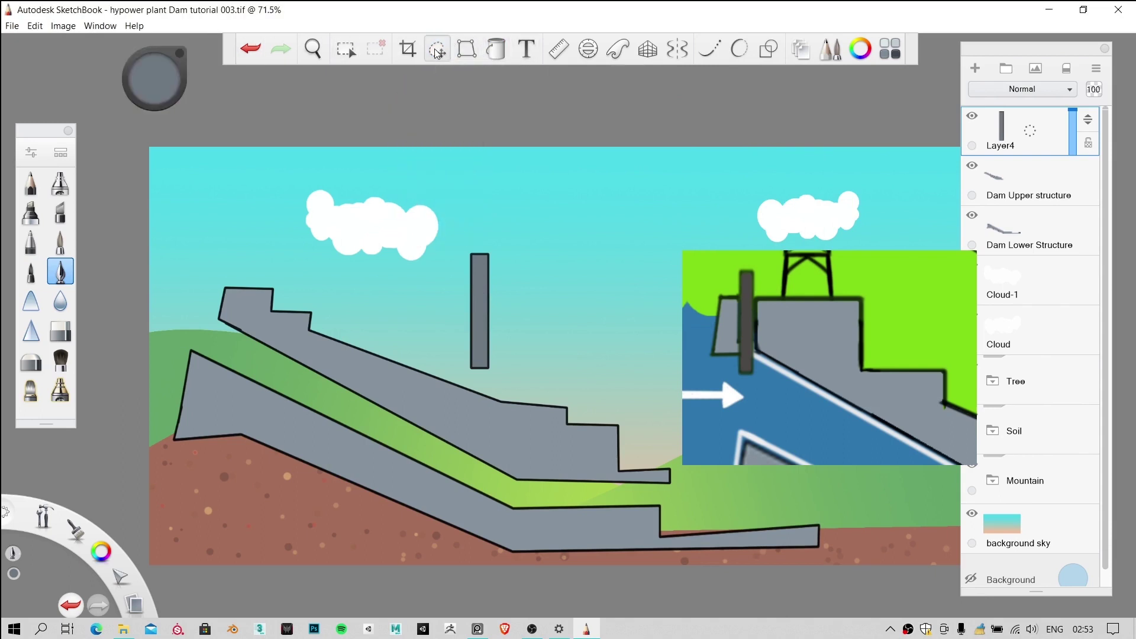
click(436, 52)
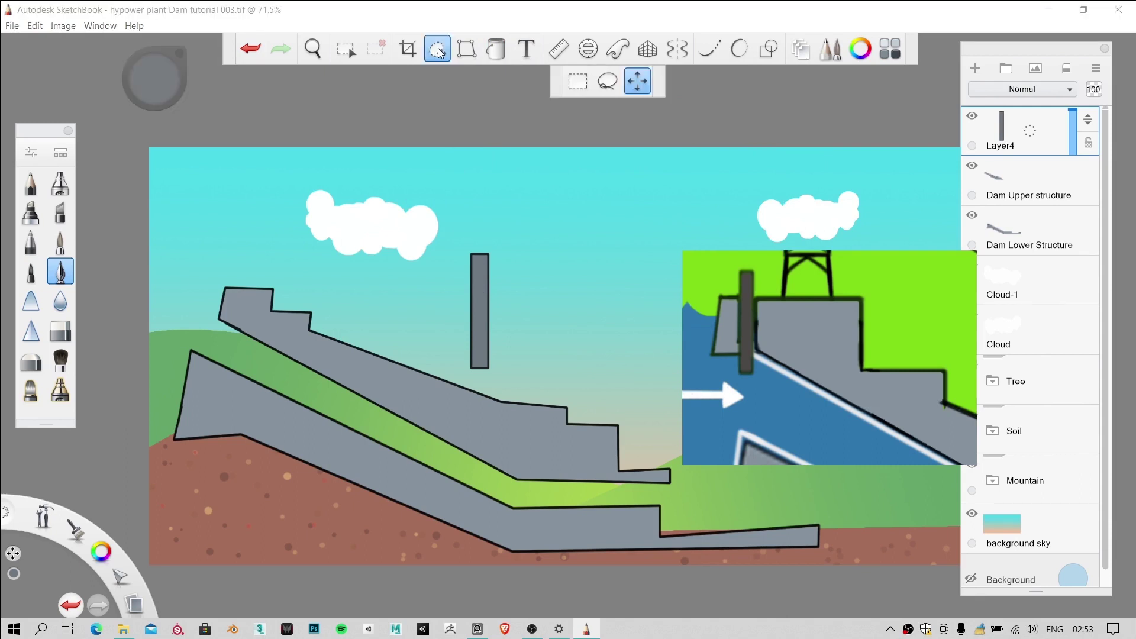
mouse_move(473, 284)
mouse_down()
mouse_move(469, 260)
mouse_move(467, 302)
mouse_move(466, 285)
mouse_up()
drag(536, 328, 297, 374)
click(303, 301)
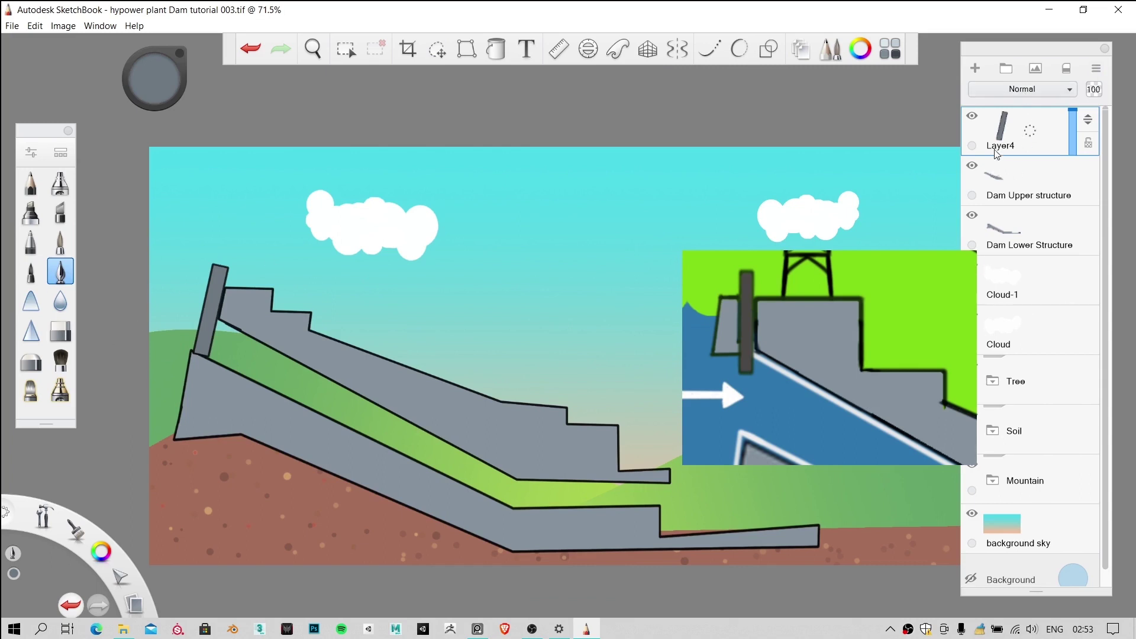
Step: Add another new layer and draw a small four-sided grey outline against the gate's upstream side with the Polyline tool
click(974, 70)
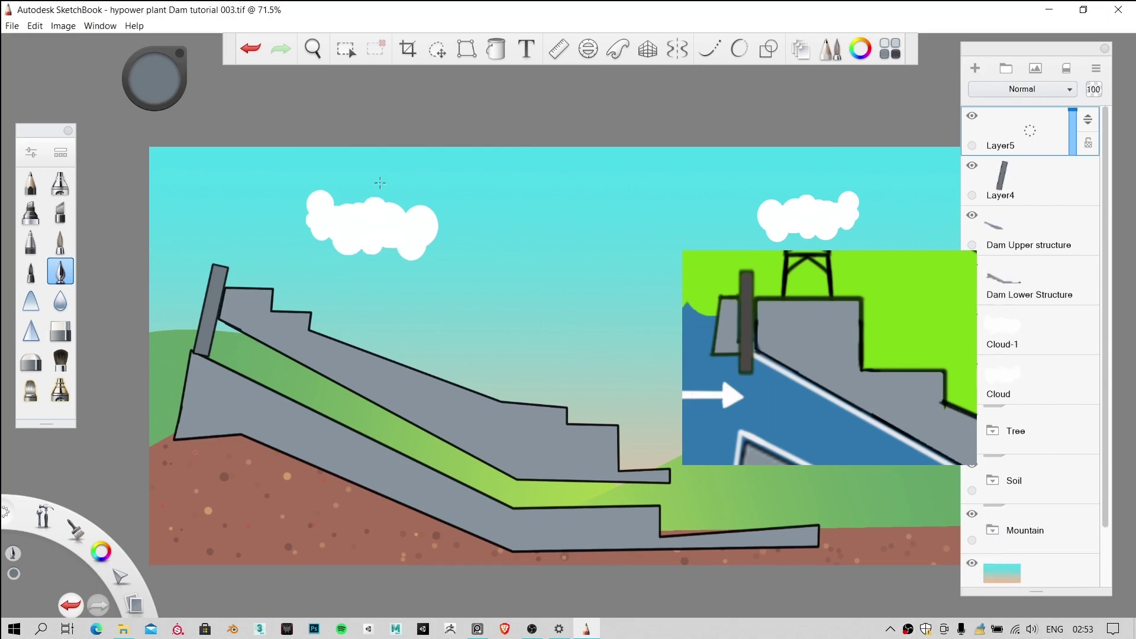
scroll(283, 352, up, 1)
scroll(181, 346, up, 1)
key(space)
drag(235, 356, 343, 362)
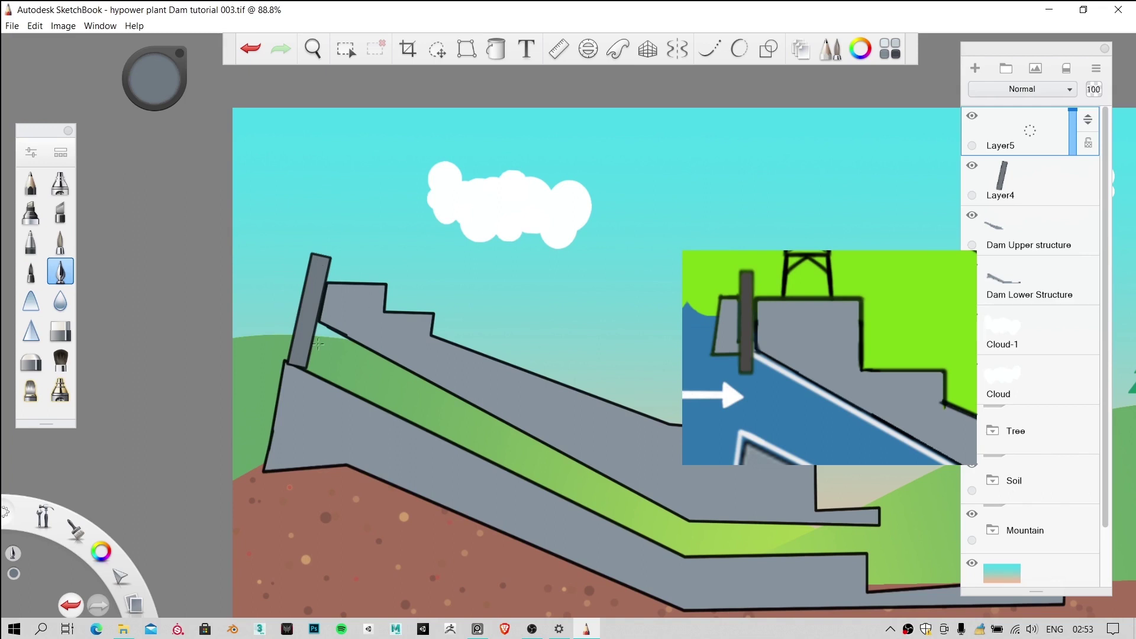
scroll(318, 344, up, 2)
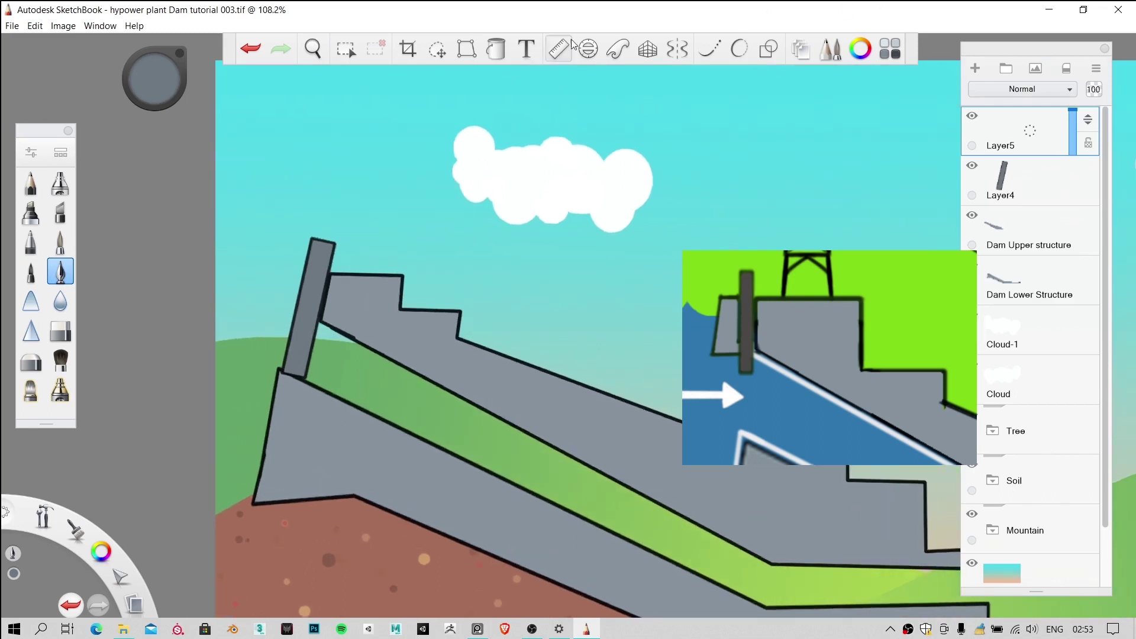
click(768, 51)
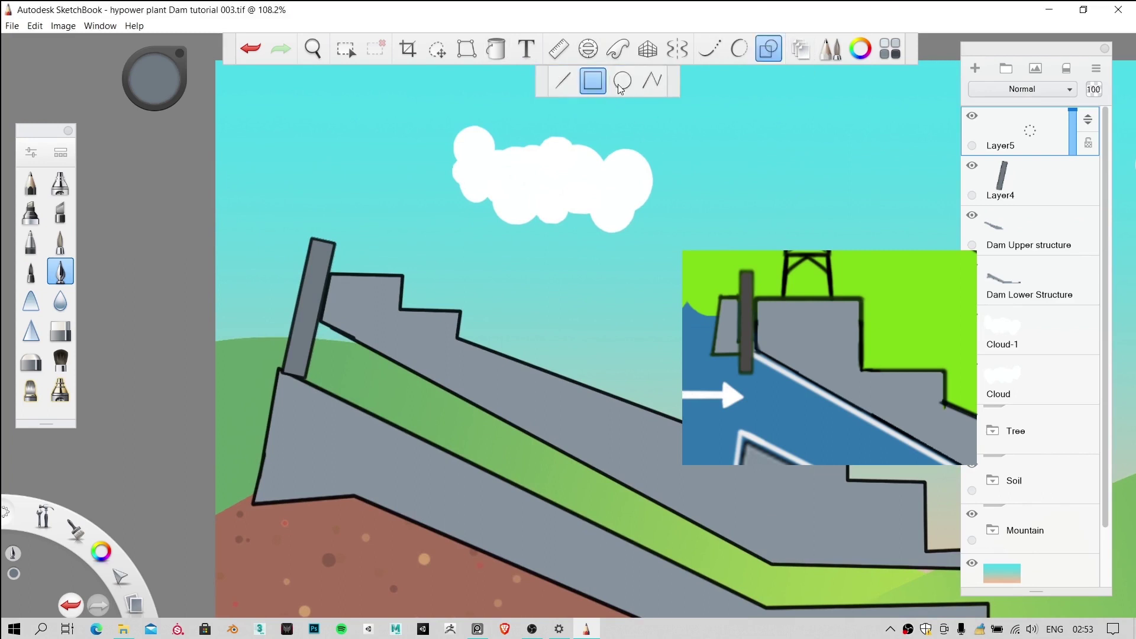
click(653, 80)
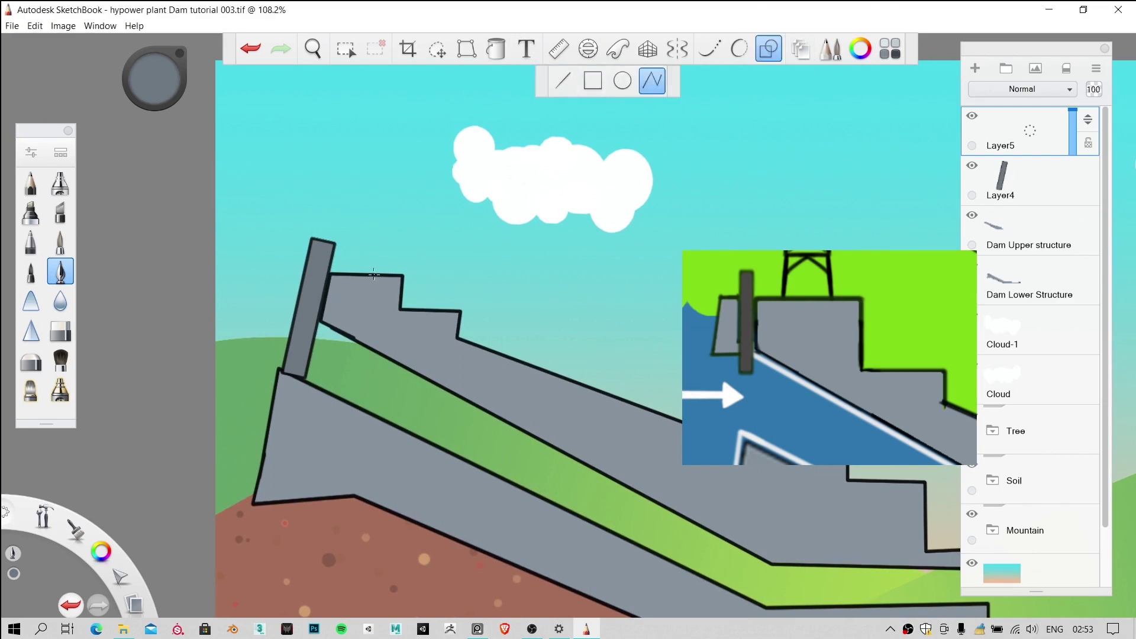
scroll(302, 317, up, 2)
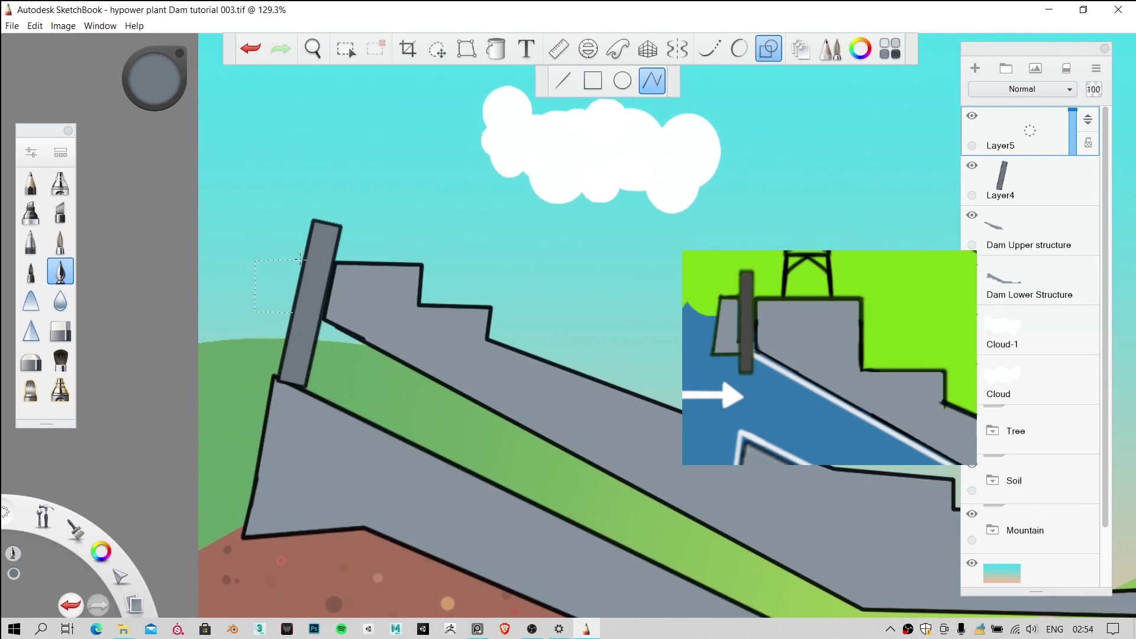
click(299, 258)
click(293, 311)
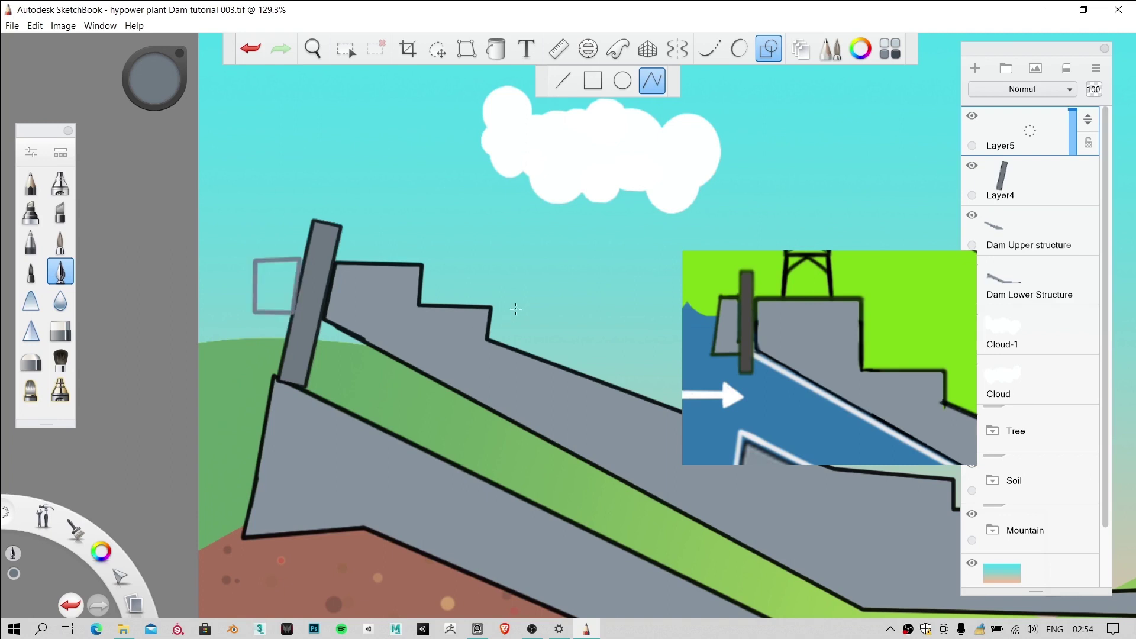
Step: Undo the grey outline and redraw it in black as a slanted four-sided shape against the gate's upstream side
key(ctrl+z)
scroll(258, 320, up, 1)
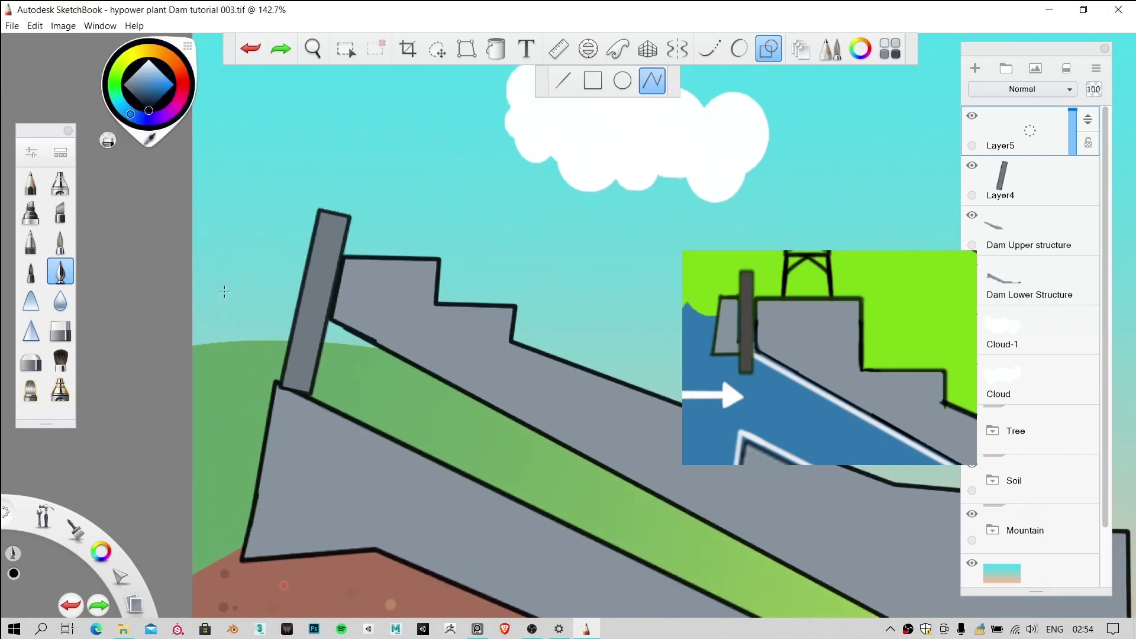
scroll(305, 302, up, 2)
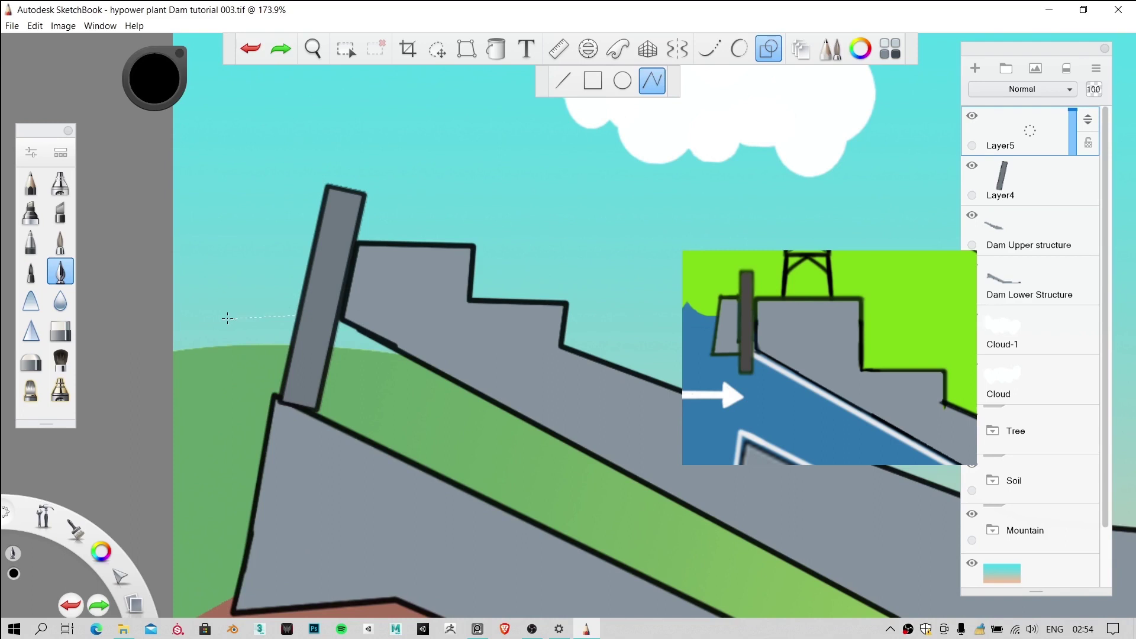
click(228, 312)
click(241, 233)
click(318, 234)
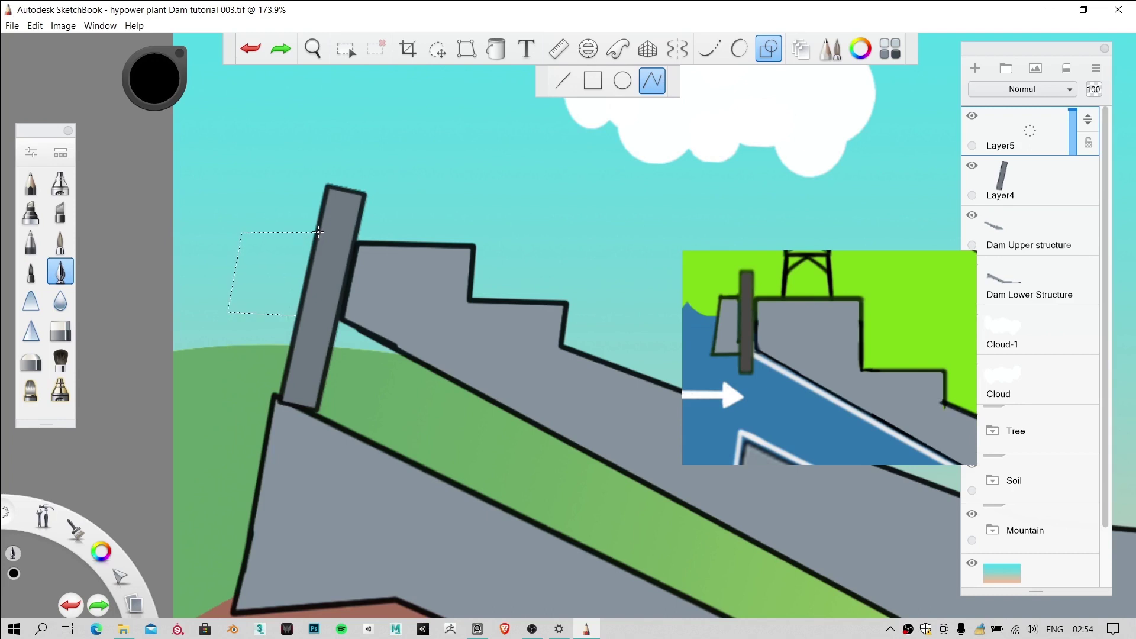
double_click(298, 314)
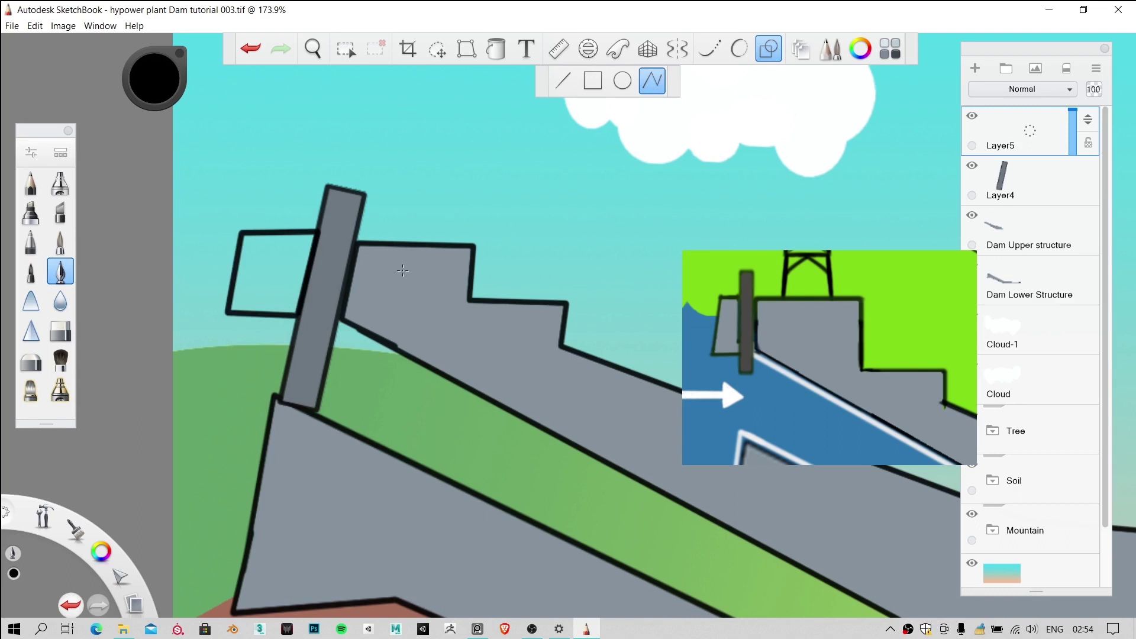
Step: Flood fill the slanted block beside the gate with the Copic colour C5 and close the Copic Library
scroll(403, 270, up, 1)
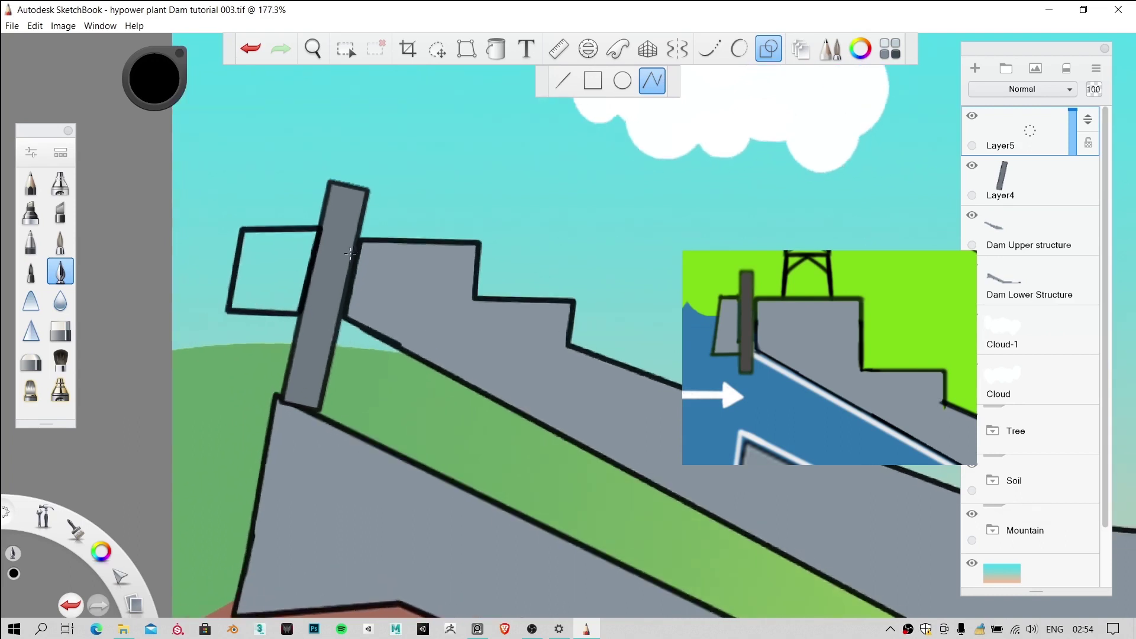
click(496, 49)
click(889, 48)
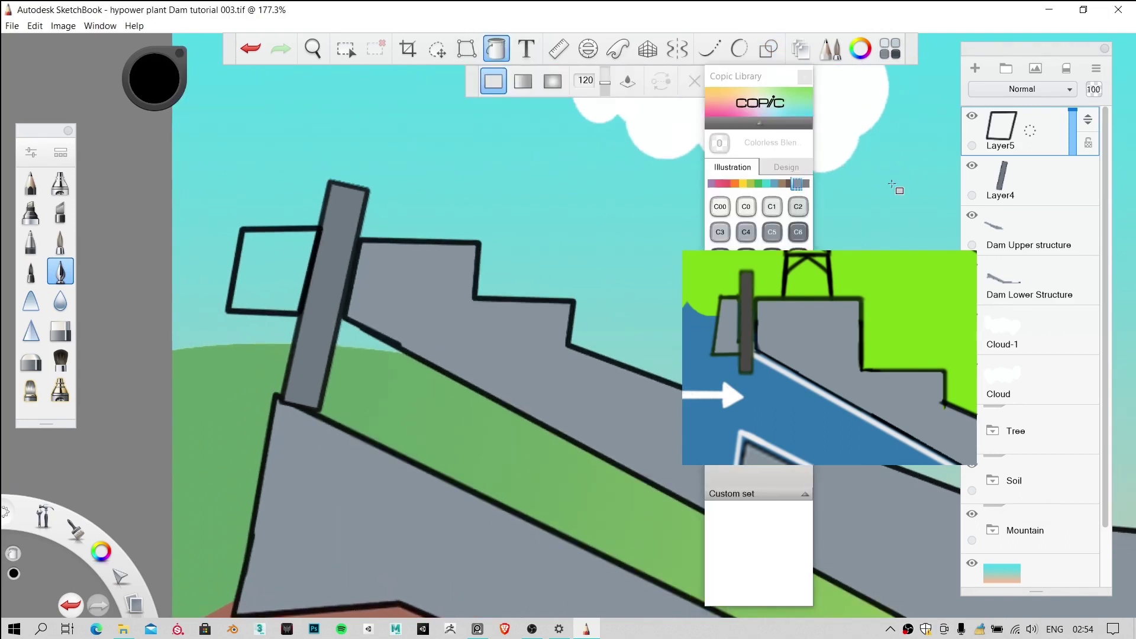
click(772, 231)
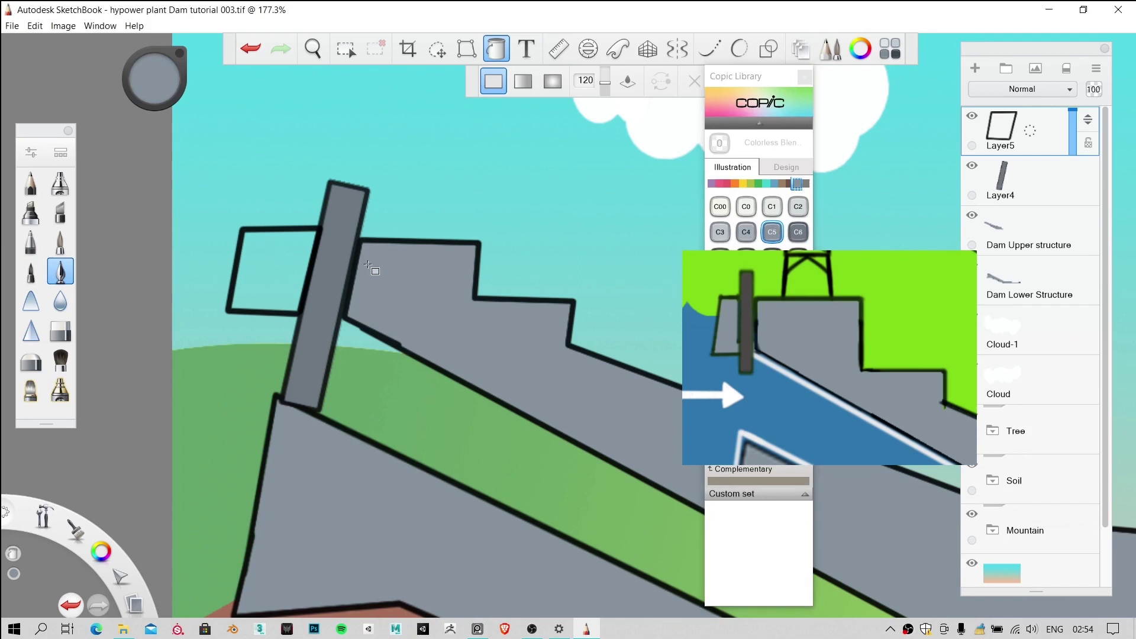
click(285, 276)
scroll(314, 240, down, 5)
scroll(362, 231, down, 3)
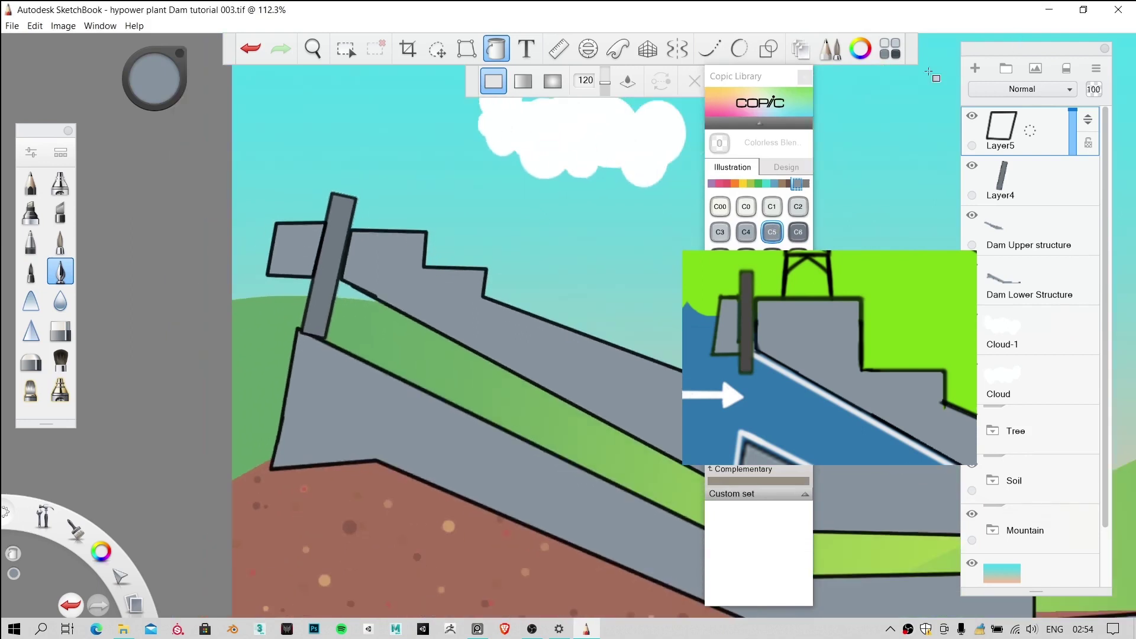
click(805, 77)
Step: Add a new layer above the slanted block's layer and leave the Flood Fill tool
scroll(311, 207, down, 6)
key(space)
drag(393, 246, 372, 355)
drag(557, 383, 431, 345)
scroll(896, 377, down, 5)
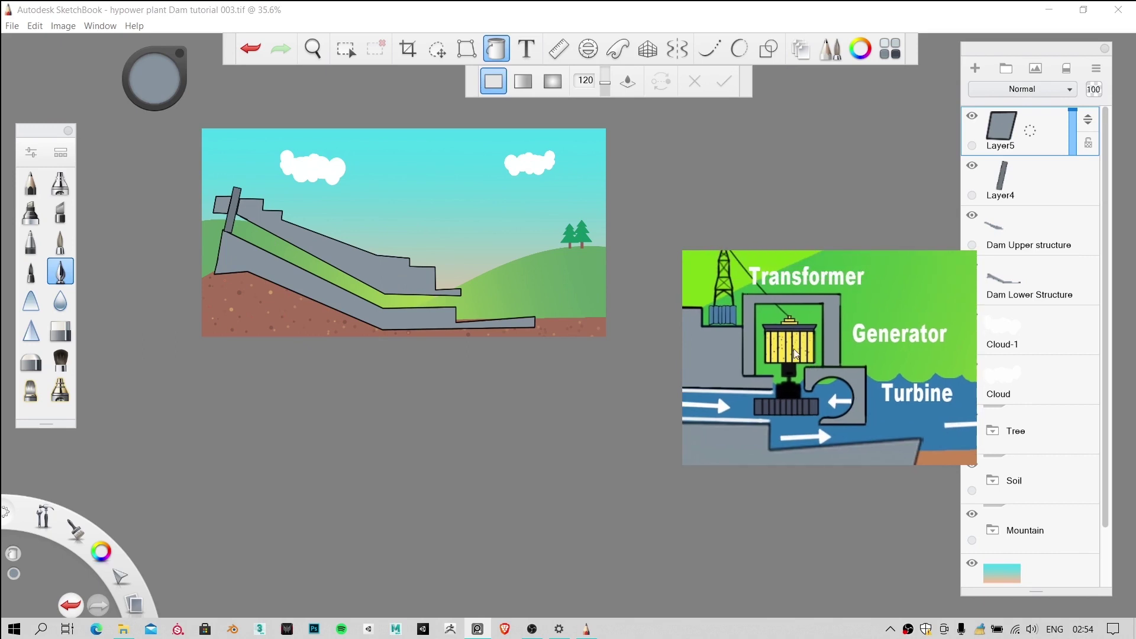
scroll(448, 308, up, 2)
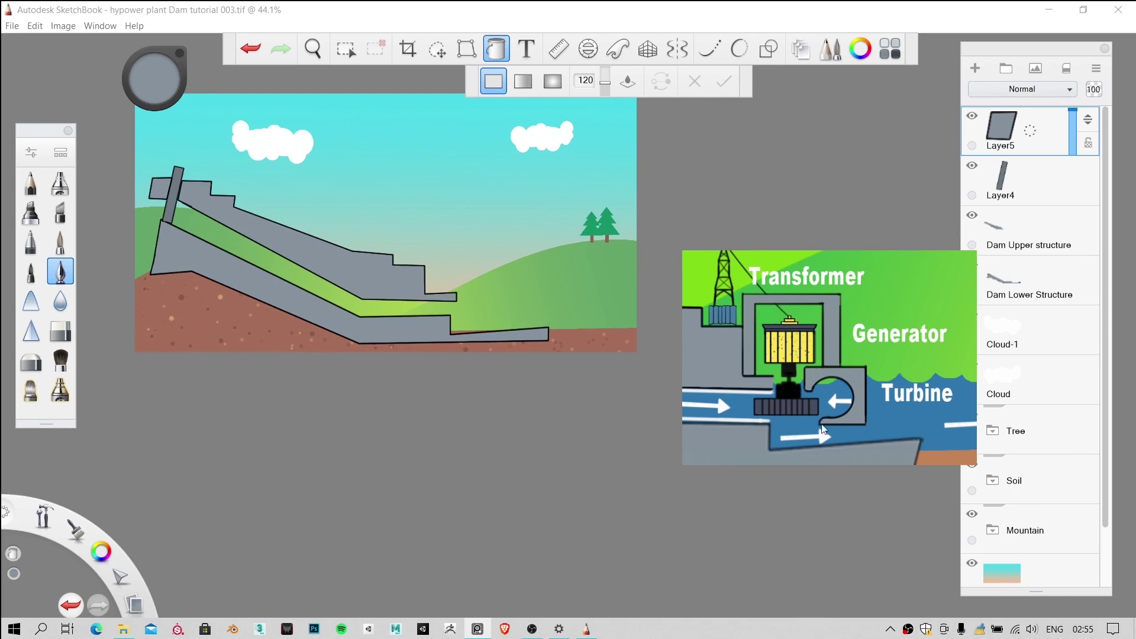
click(975, 69)
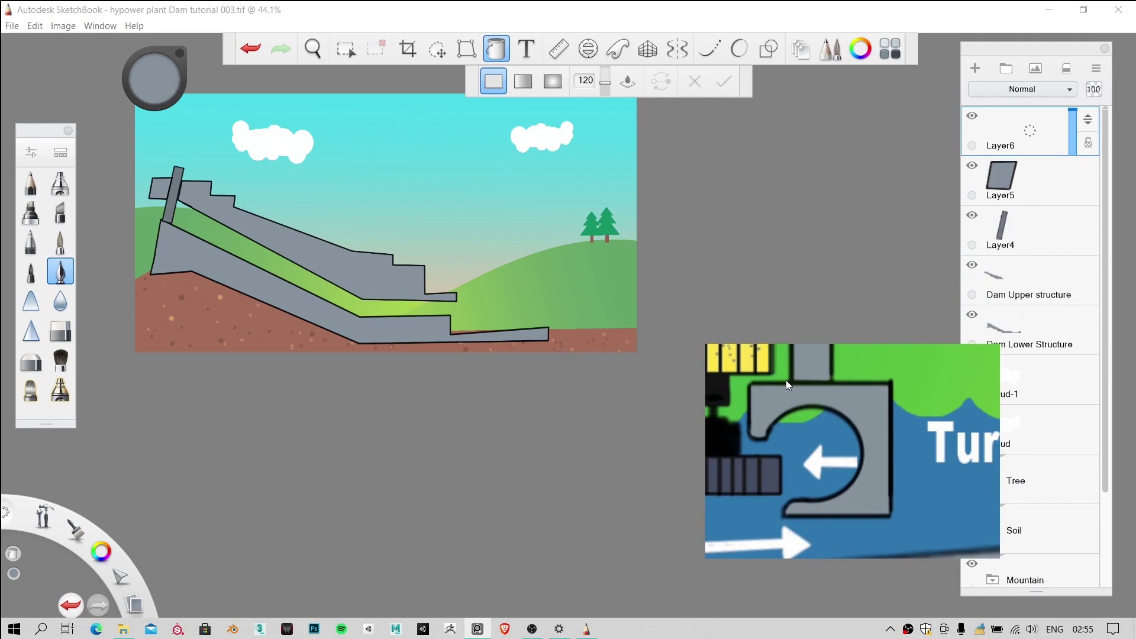
click(493, 59)
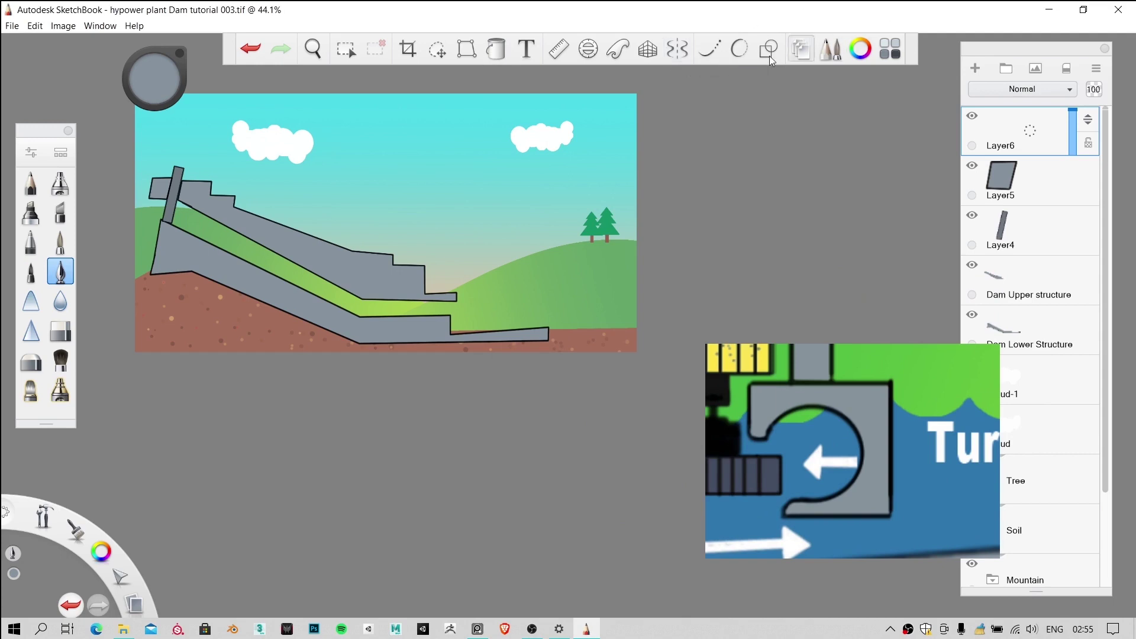
scroll(420, 260, up, 4)
key(space)
drag(544, 232, 567, 277)
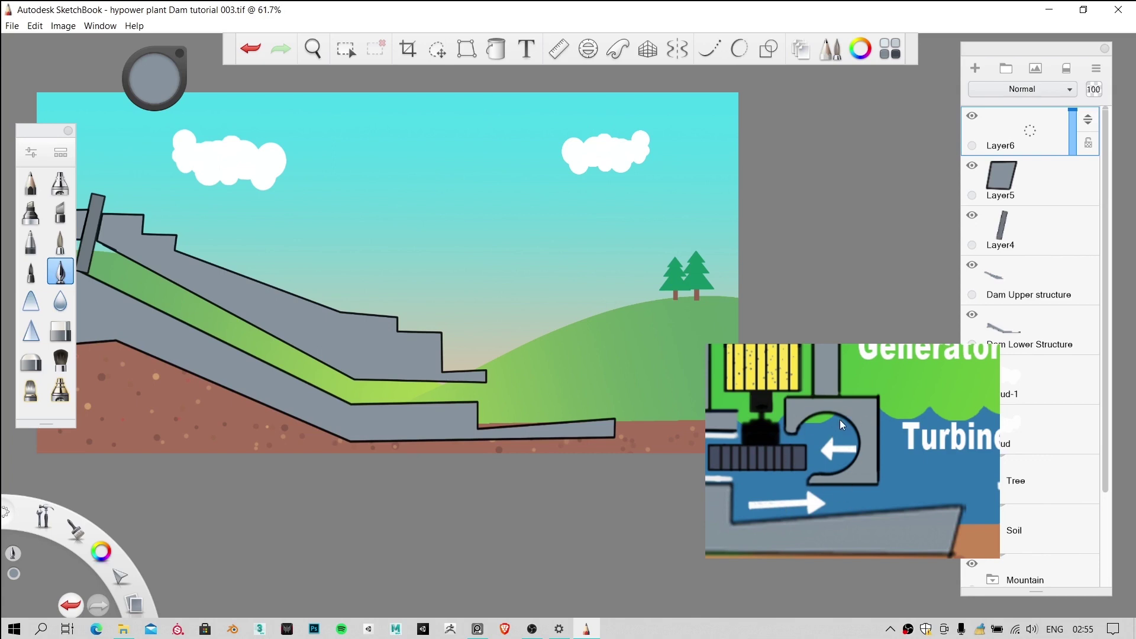
Step: Draw a black circle outline with the Oval tool in the sky downstream of the upper structure
click(768, 49)
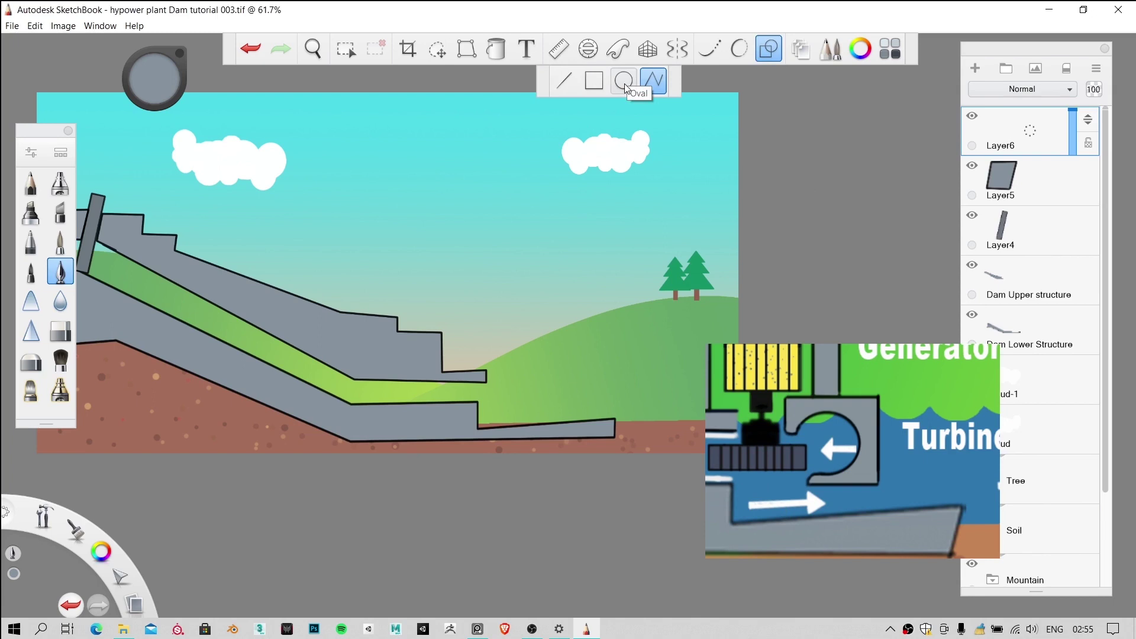
click(624, 84)
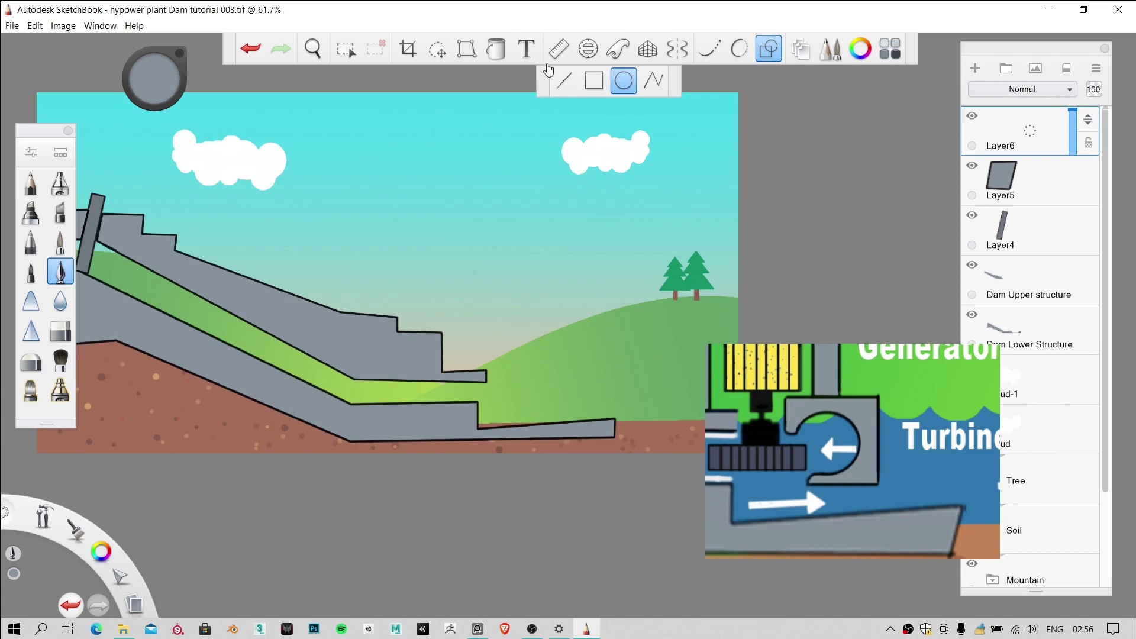
drag(529, 312, 555, 337)
key(ctrl+z)
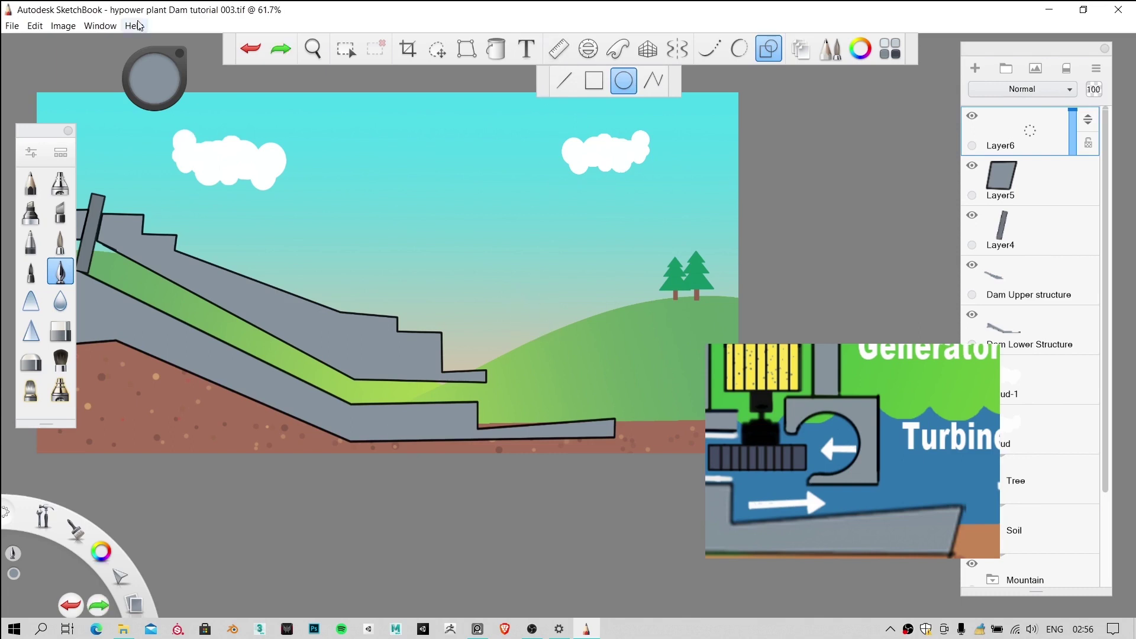
click(155, 78)
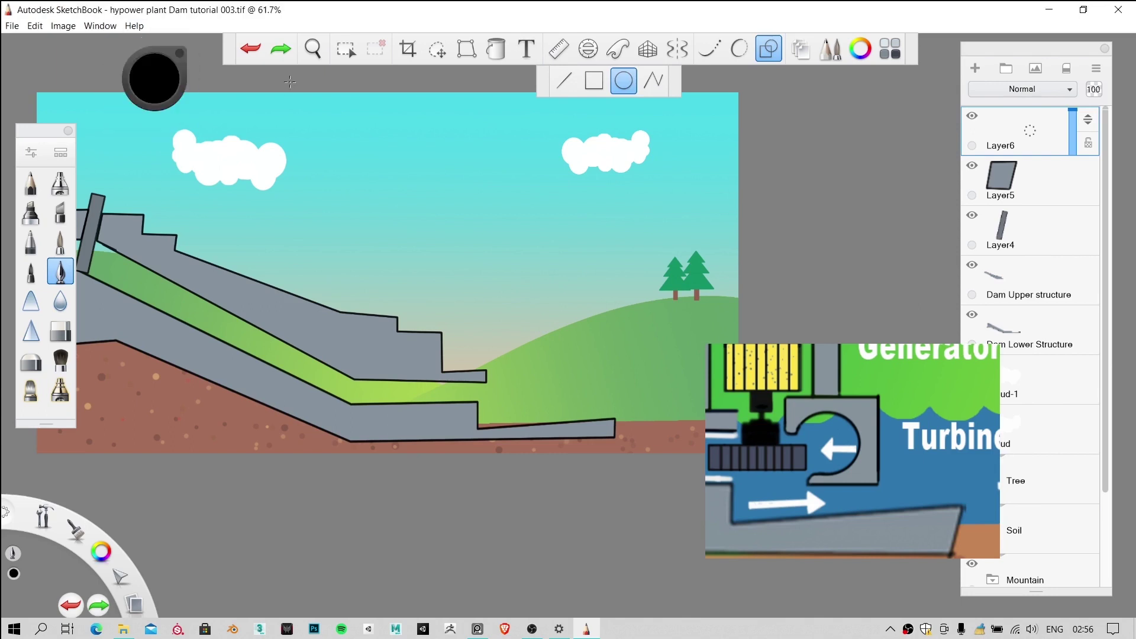
drag(546, 267, 549, 312)
scroll(603, 234, up, 3)
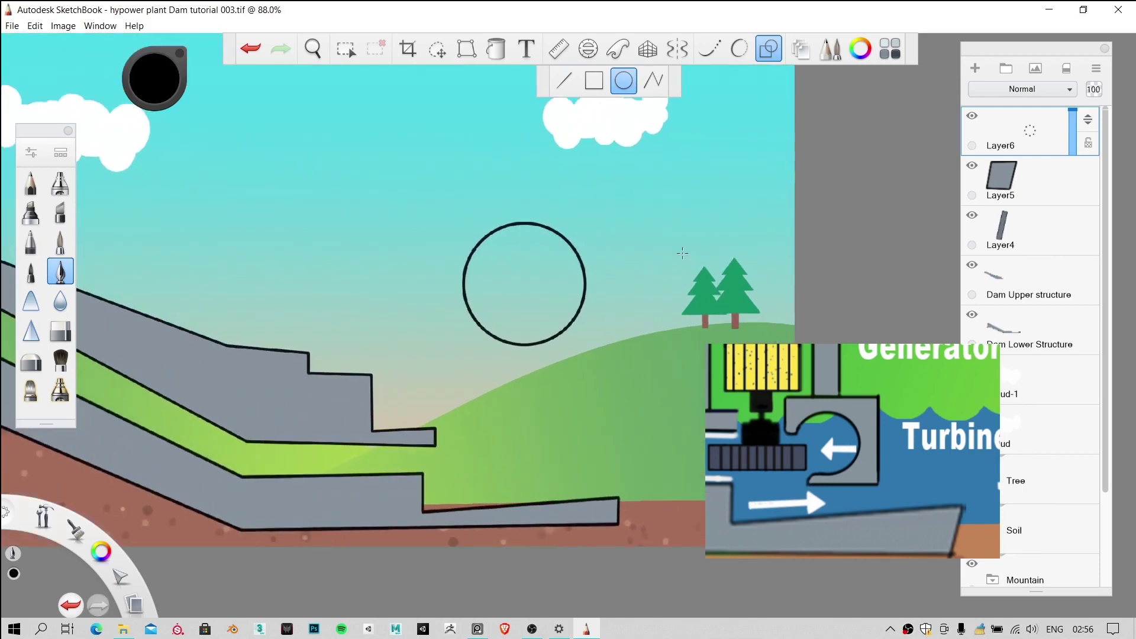
Step: Add another new layer and draw a large black square around the circle with the Rectangle tool
click(975, 69)
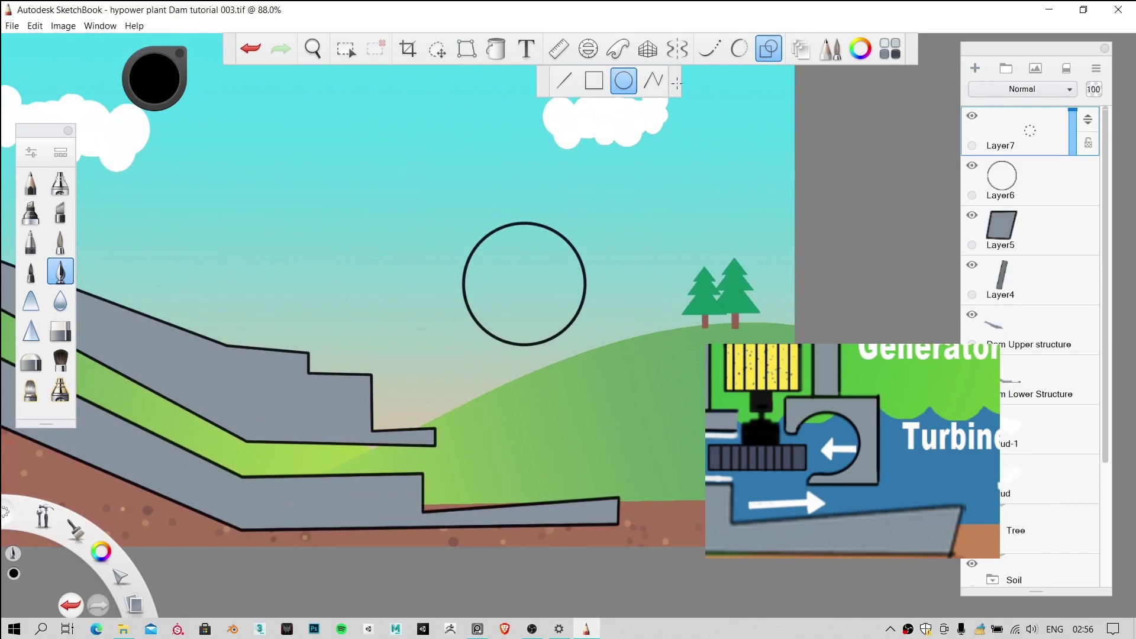
click(594, 80)
drag(385, 163, 632, 402)
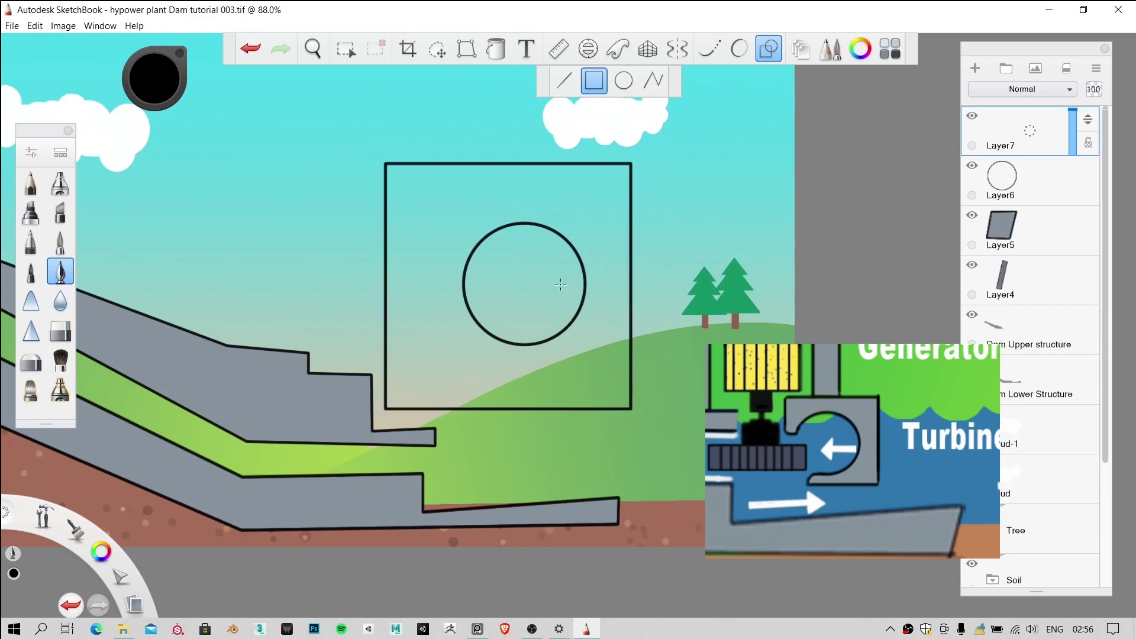
Step: Shrink the square and reposition it so that it frames the circle more closely
click(437, 49)
drag(593, 246, 610, 245)
drag(576, 198, 574, 220)
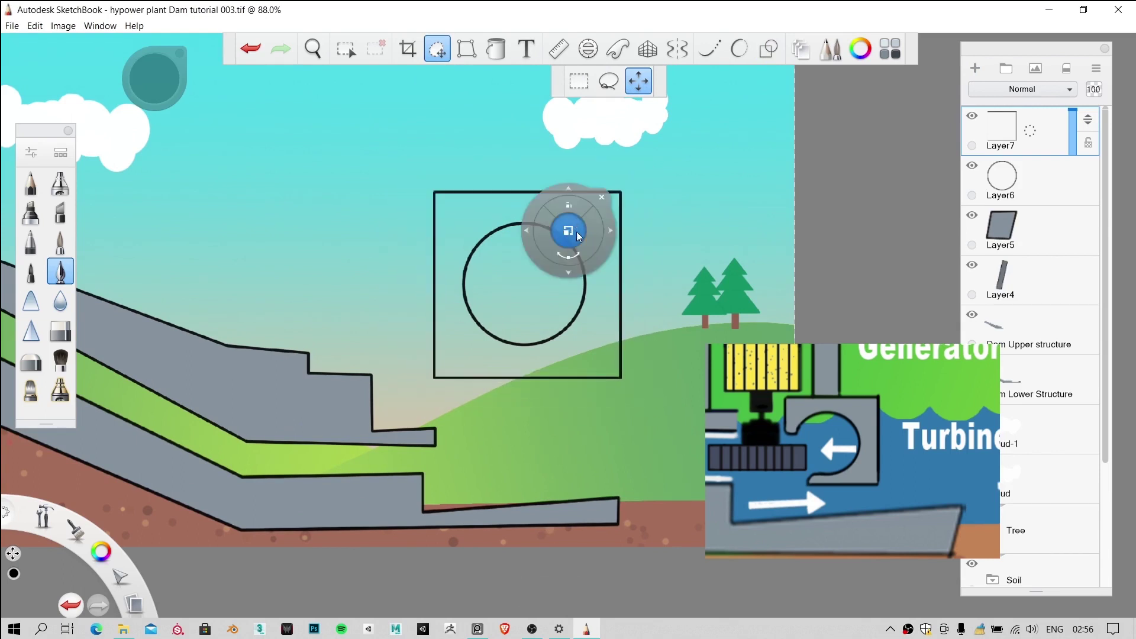
drag(592, 282, 590, 282)
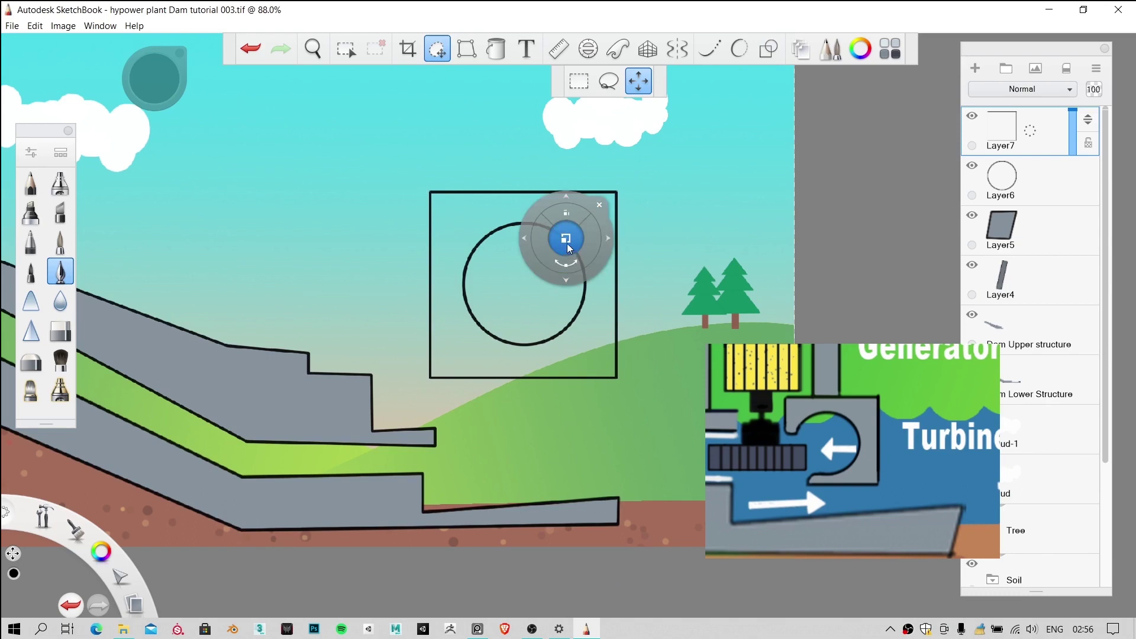
drag(569, 245, 568, 249)
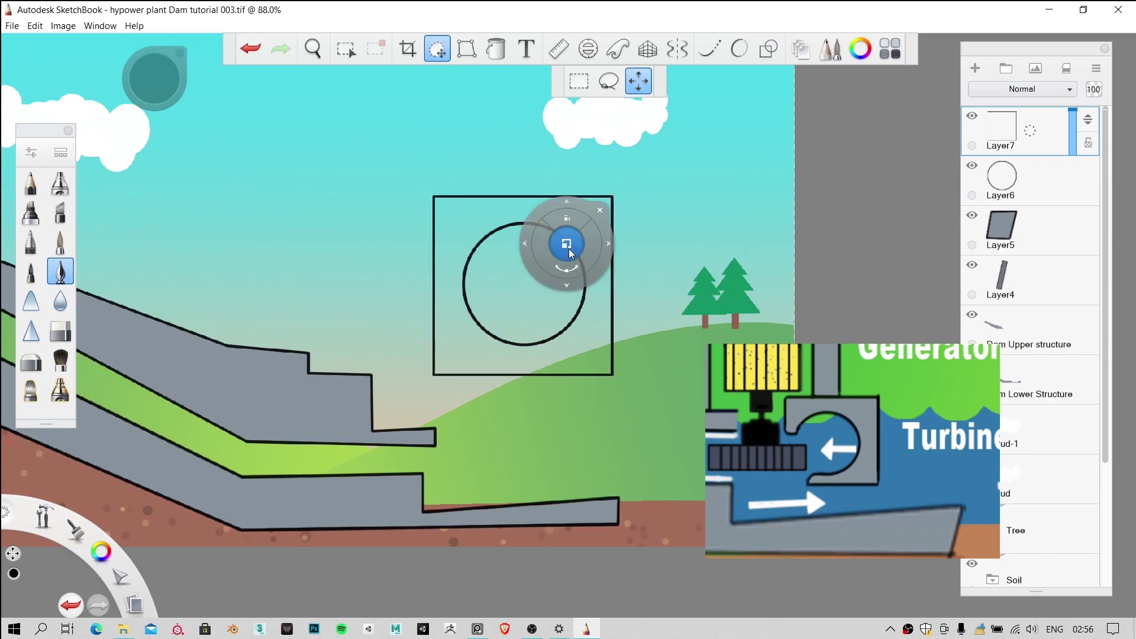
click(600, 209)
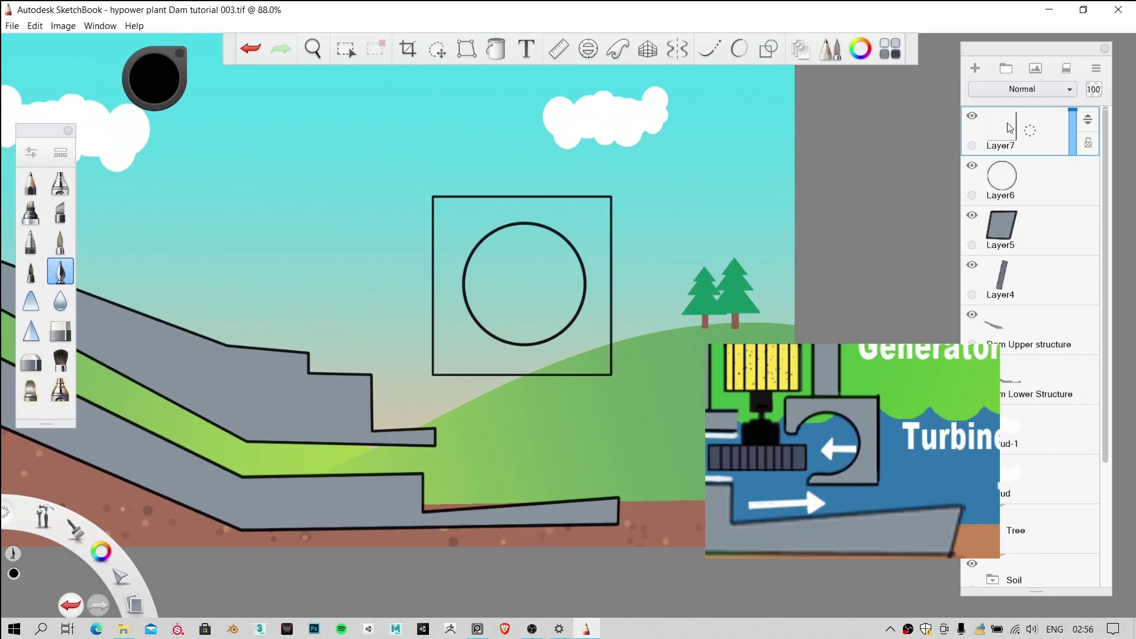
Step: Turn on Steady Stroke and set its strength to 166 for drawing the curved ends of the casing
scroll(636, 323, up, 3)
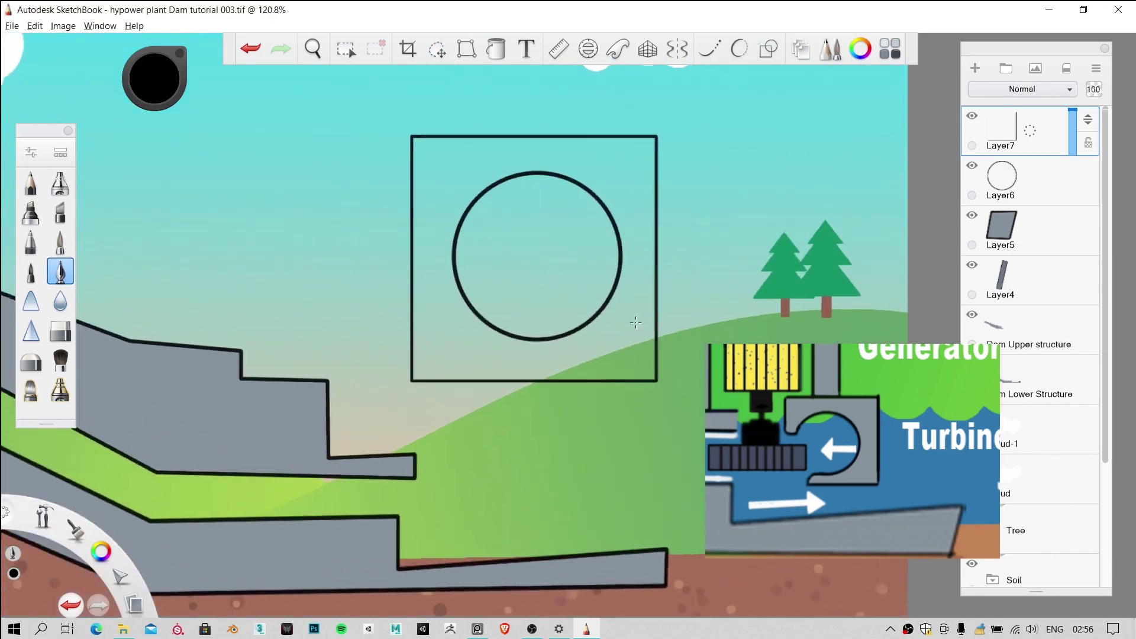
scroll(635, 322, up, 4)
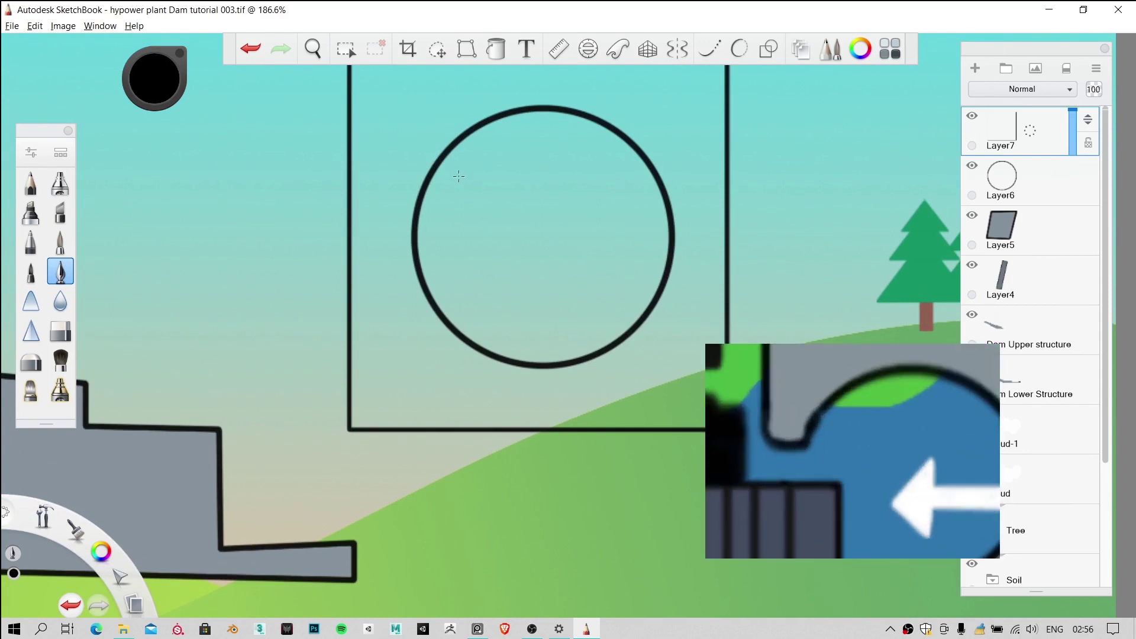
scroll(486, 271, down, 2)
scroll(487, 271, up, 1)
scroll(486, 271, down, 4)
key(space)
drag(481, 257, 483, 358)
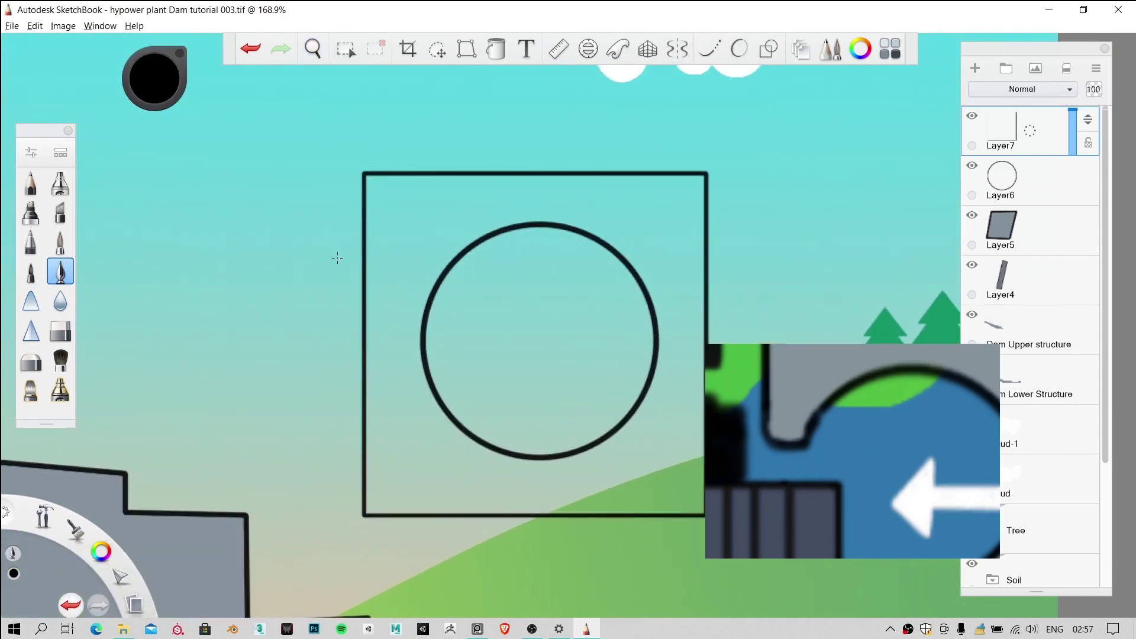
drag(393, 304, 443, 278)
key(ctrl+z)
click(721, 47)
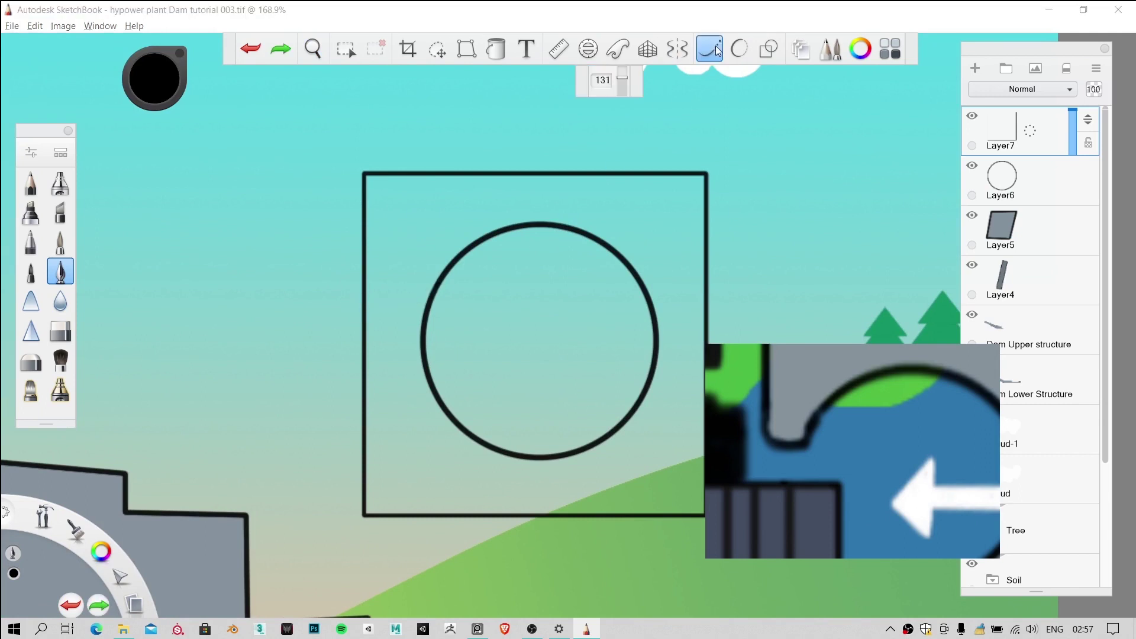
click(622, 77)
drag(622, 77, 622, 75)
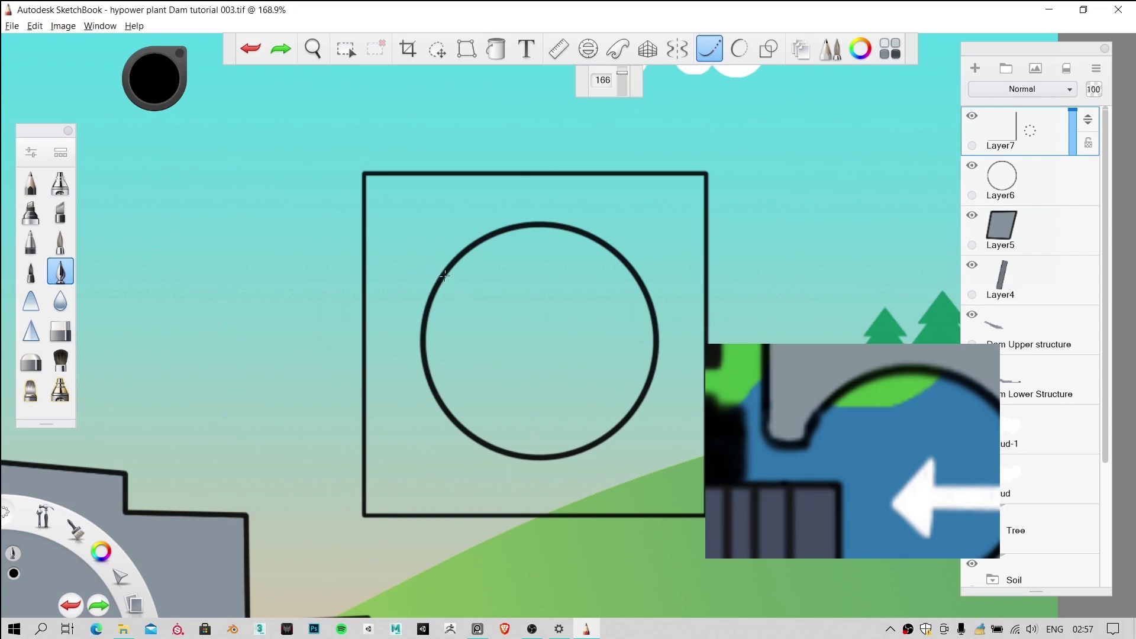
Step: Draw two black curves joining the circle to the square, one to its left side and one to its bottom side
mouse_move(336, 306)
mouse_down()
mouse_move(309, 295)
mouse_move(286, 257)
mouse_up()
drag(295, 205, 294, 204)
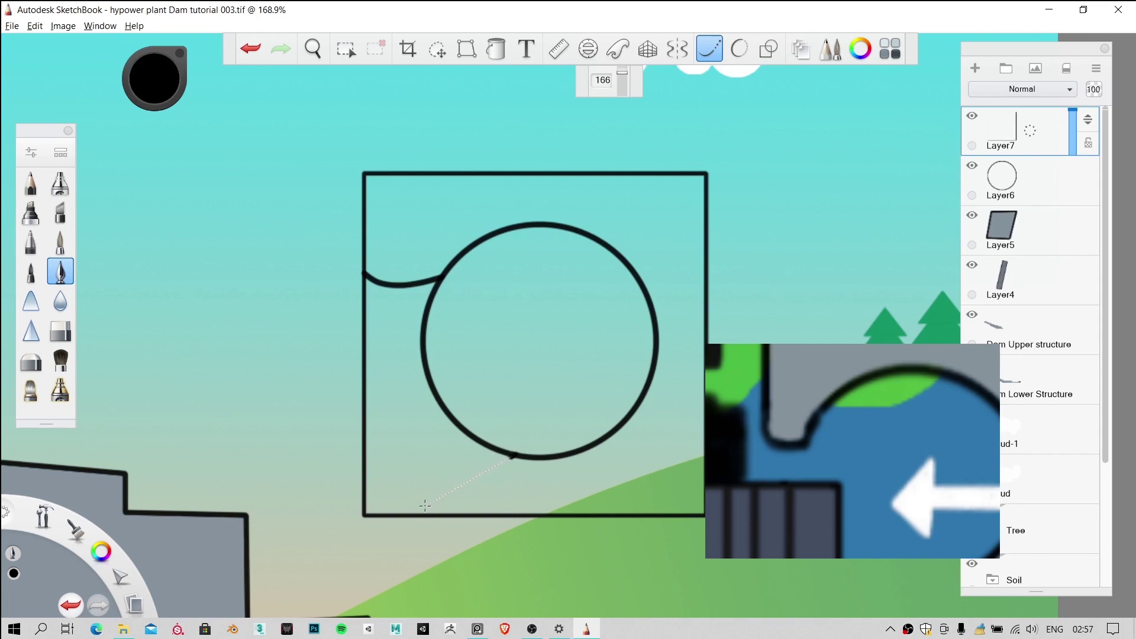
drag(430, 587, 489, 605)
Step: Lower the Steady Stroke strength to 23 and undo a trial stroke from the circle's upper curve
drag(624, 88, 624, 93)
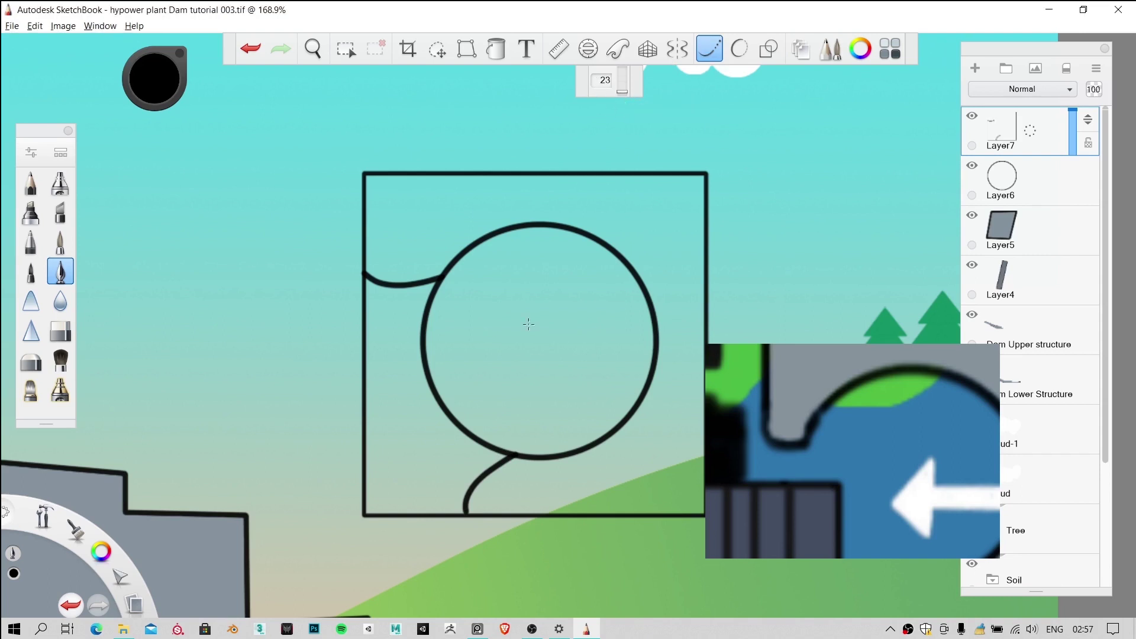
mouse_move(442, 277)
mouse_down()
mouse_move(399, 314)
mouse_move(360, 305)
mouse_up()
key(ctrl+z)
Step: Merge the circle's layer, Layer6, with Layer7 containing the square and connecting curves
scroll(254, 184, down, 2)
scroll(639, 279, down, 1)
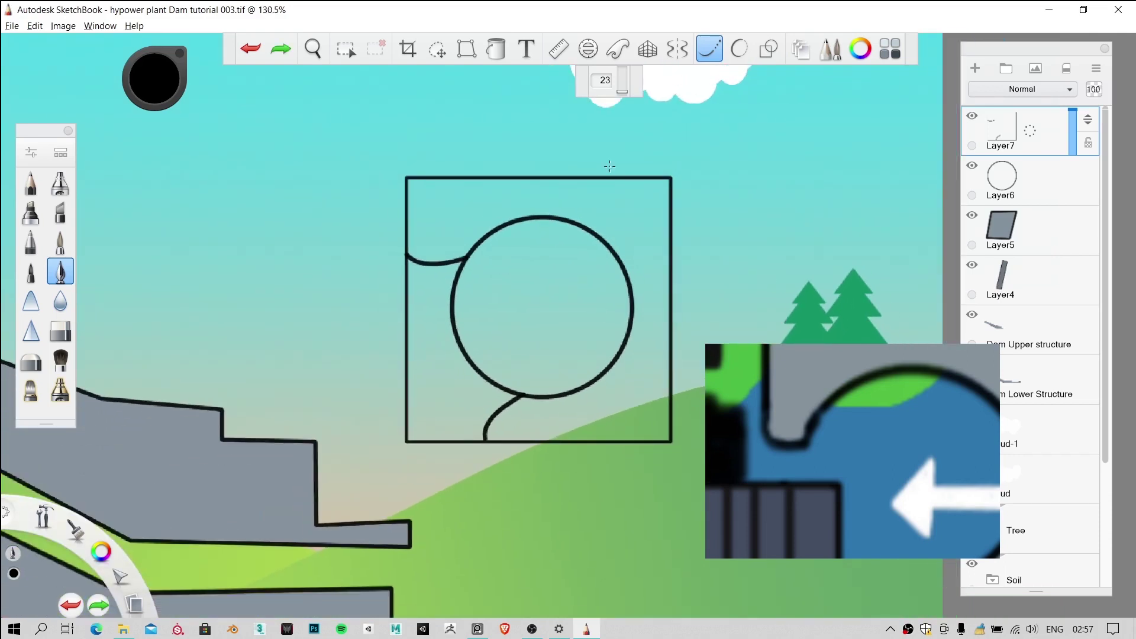
click(1052, 183)
click(1034, 122)
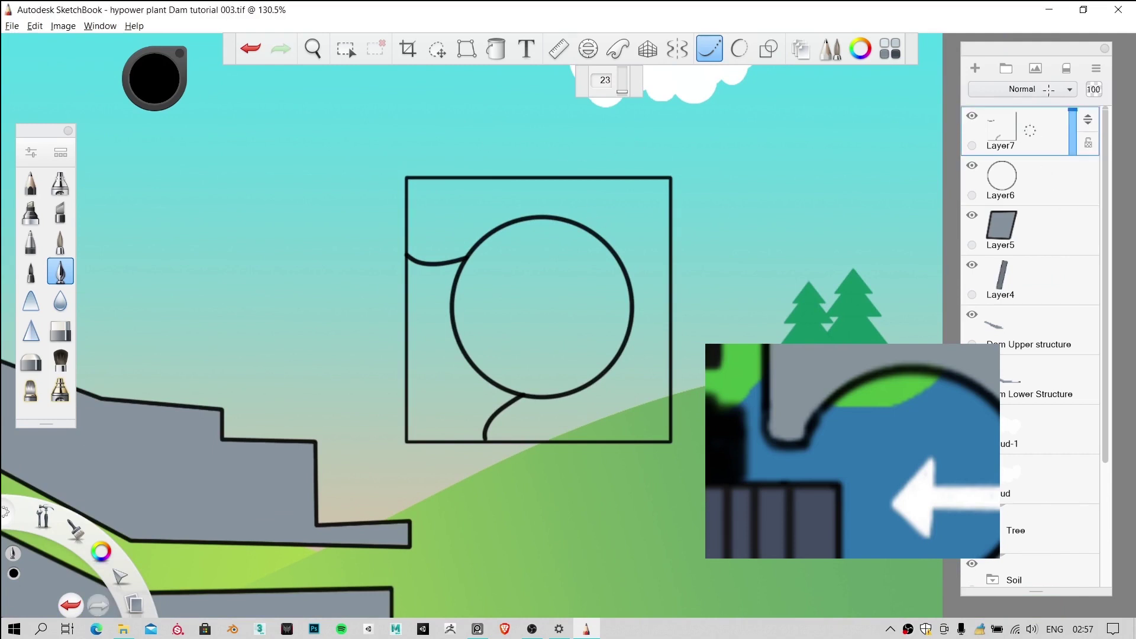
shift+click(1059, 178)
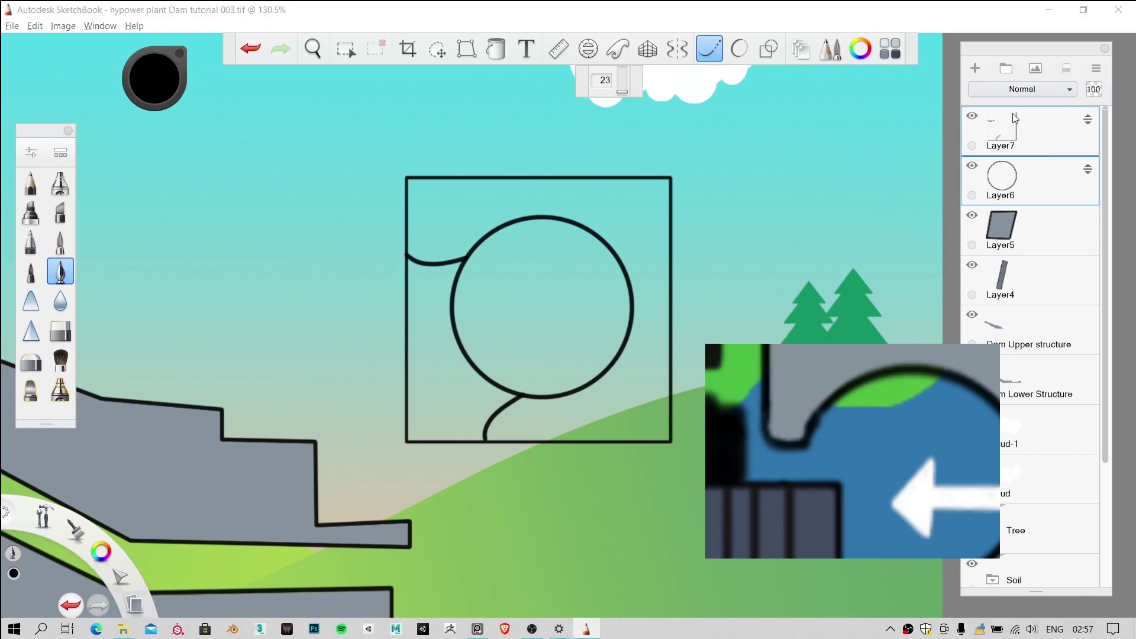
click(1094, 69)
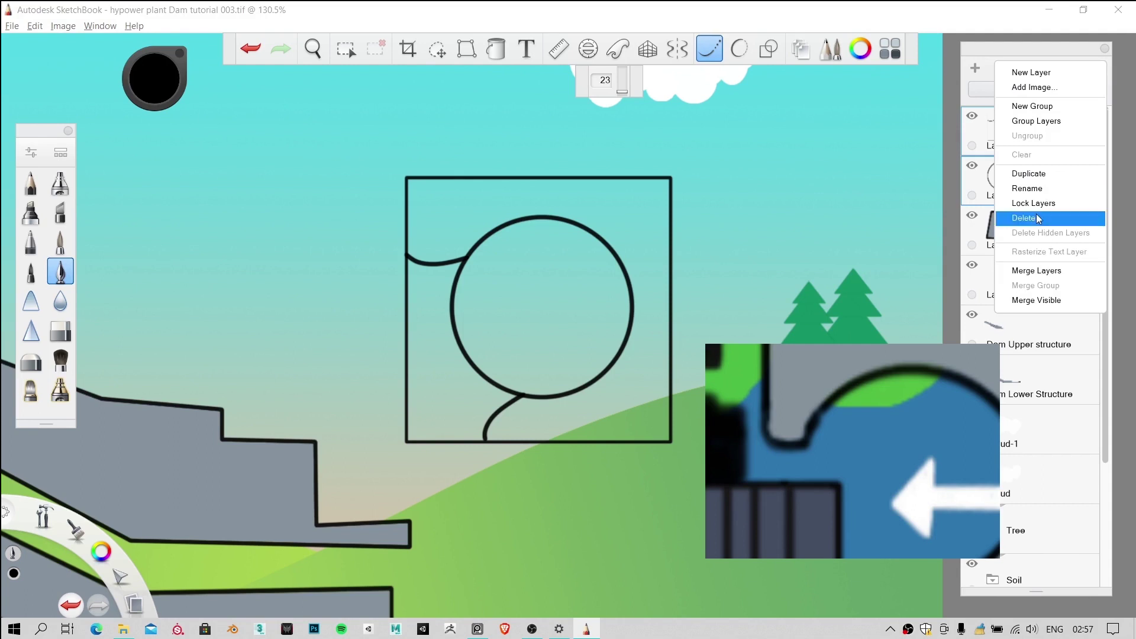
click(1037, 270)
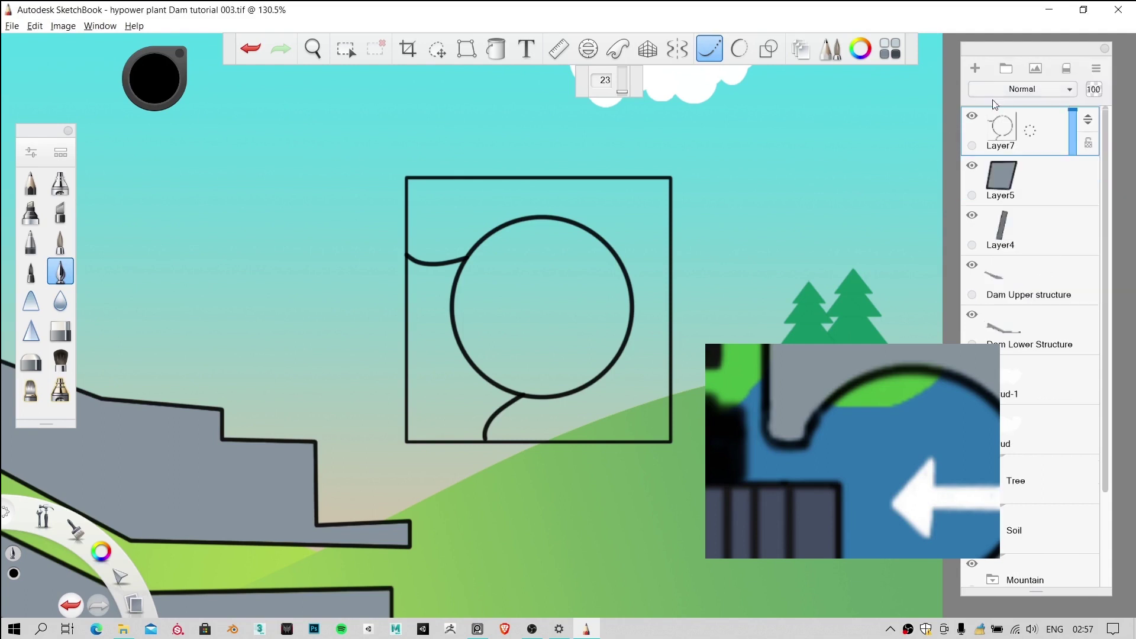
Step: Toggle Layer7's visibility to check that it holds the square, the circle and both connecting curves
click(970, 118)
click(971, 119)
click(971, 118)
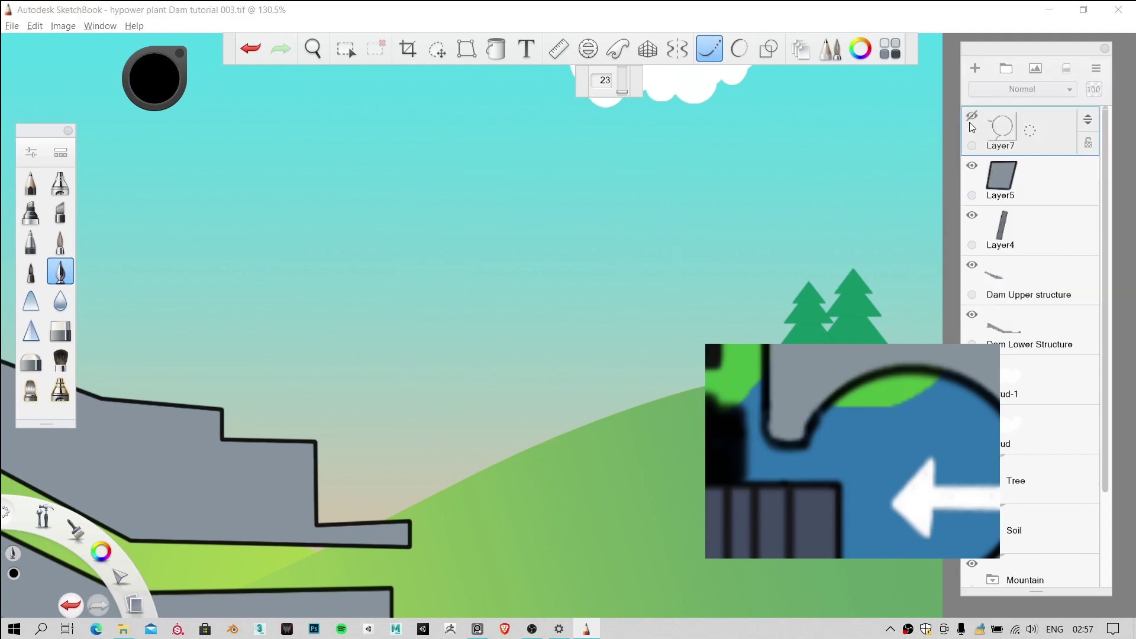
click(970, 118)
Step: With Steady Stroke off and an enlarged hard eraser, erase the square's and circle's left sides and the square's lower-left corner between the curves
scroll(465, 247, up, 2)
scroll(465, 248, up, 1)
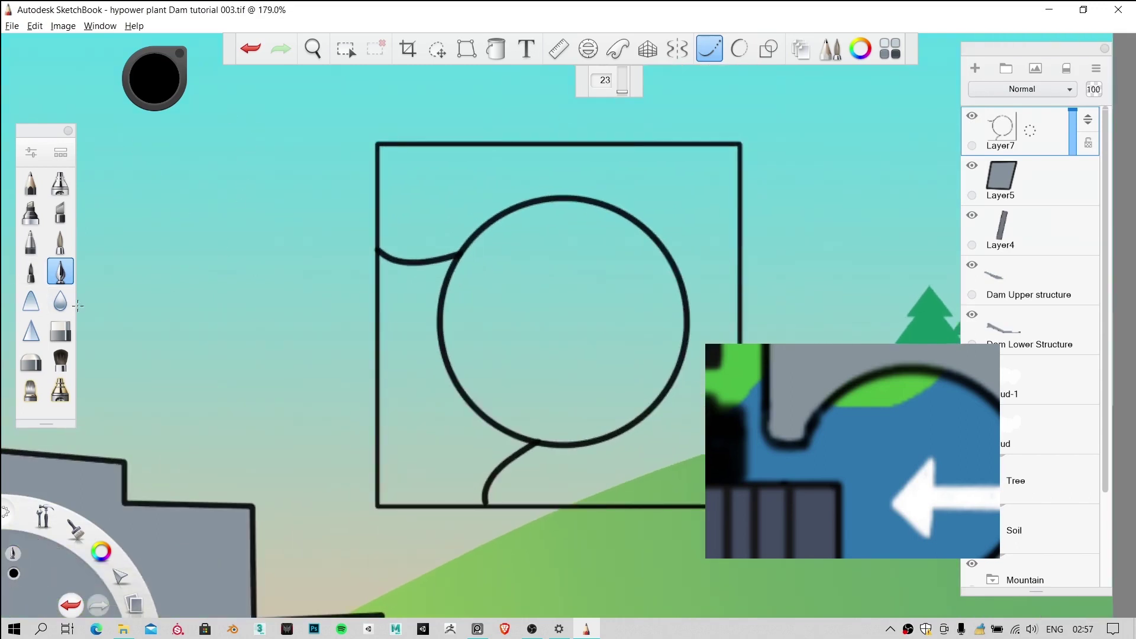
click(60, 331)
click(377, 291)
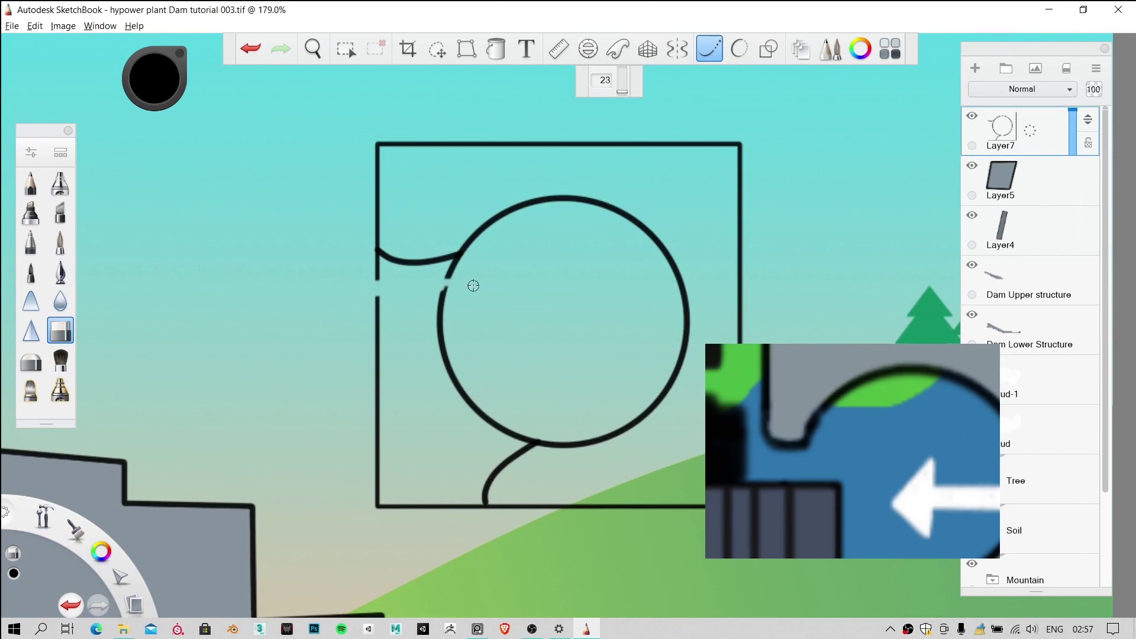
key(bracketright)
key(bracketright)
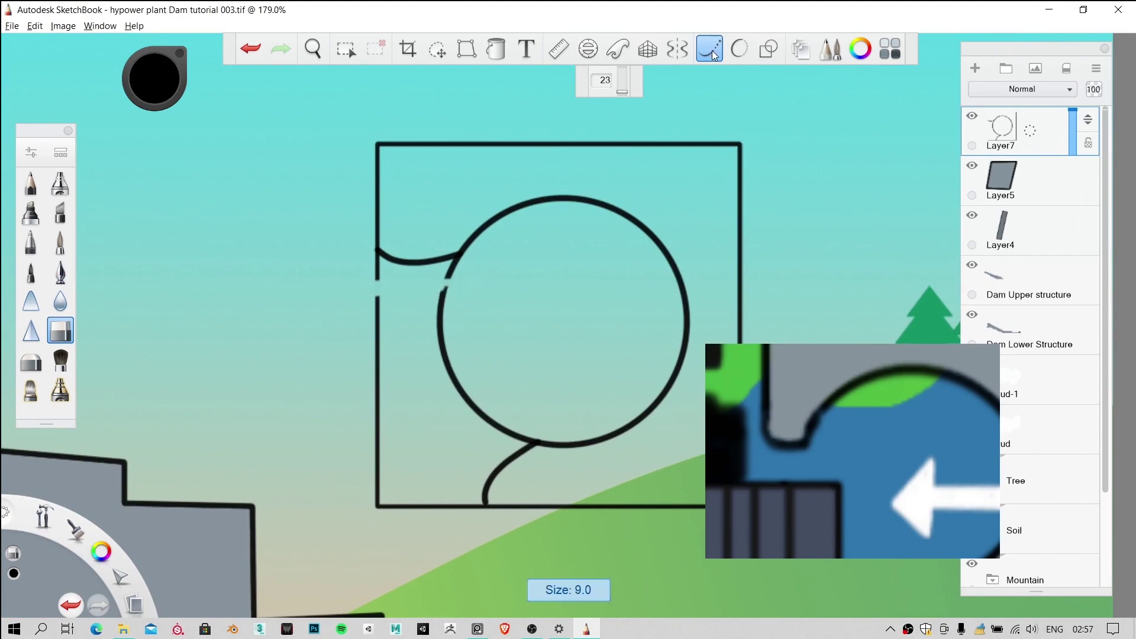
key(bracketright)
key(bracketright)
mouse_move(367, 299)
mouse_down()
mouse_move(463, 306)
mouse_move(379, 336)
mouse_move(379, 402)
mouse_up()
mouse_move(424, 454)
mouse_down()
mouse_move(401, 428)
mouse_move(400, 381)
mouse_move(371, 508)
mouse_move(426, 507)
mouse_up()
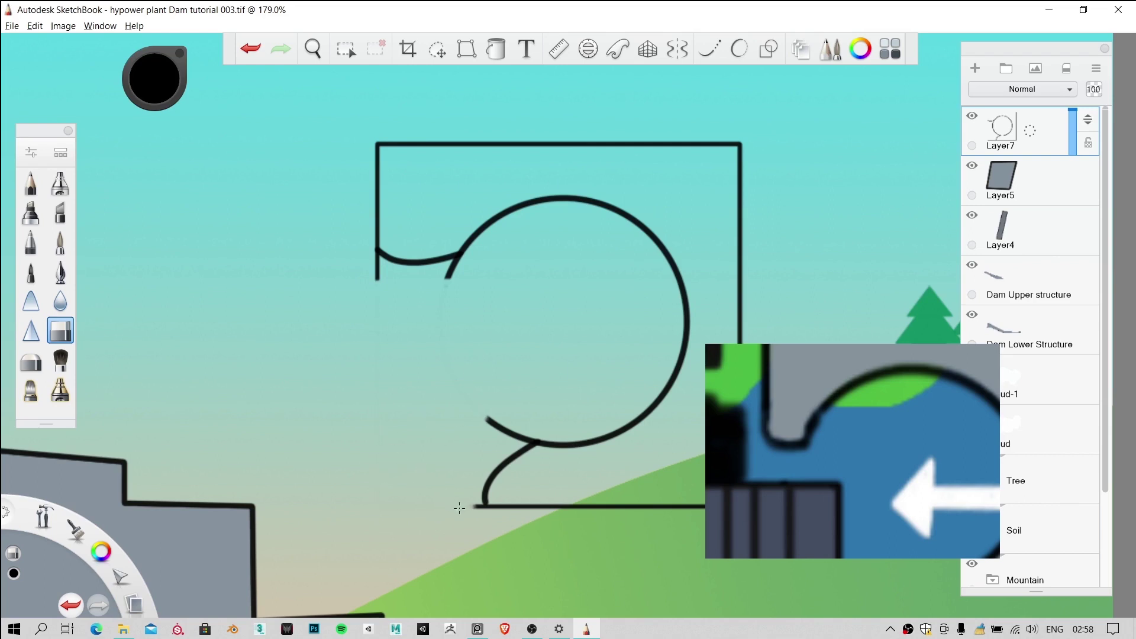
Step: With a smaller eraser, clean away the leftover circle arc and baseline stub beyond the lower connecting curve
scroll(461, 515, up, 4)
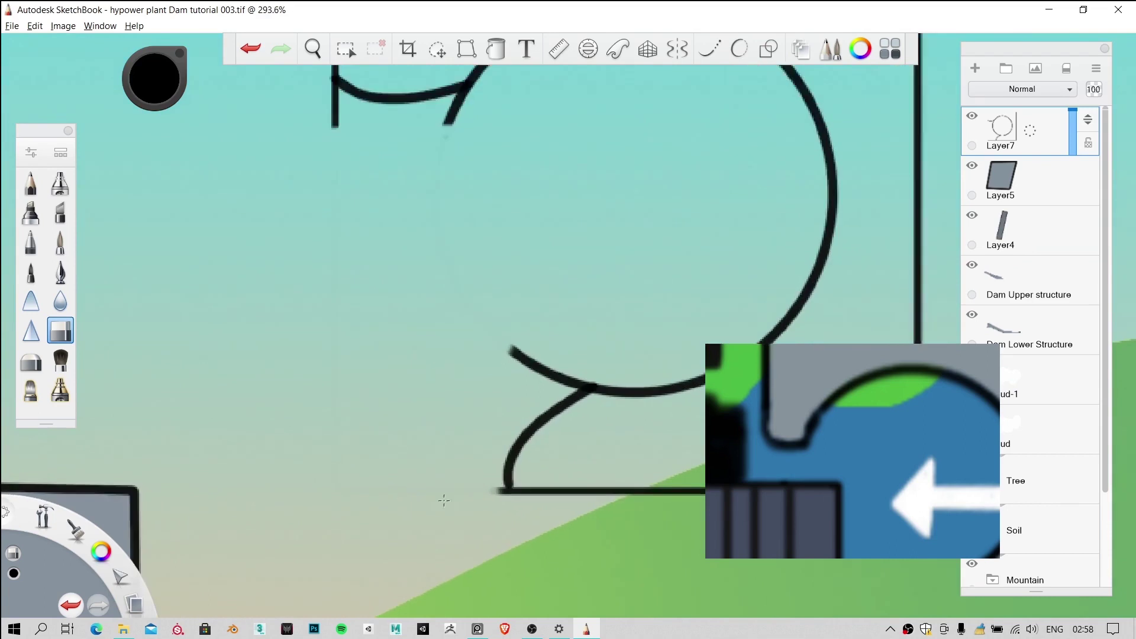
scroll(444, 501, up, 2)
key(bracketleft)
key(bracketleft)
key(bracketleft)
key(bracketleft)
key(bracketleft)
key(bracketleft)
key(bracketleft)
key(bracketleft)
key(bracketleft)
key(bracketleft)
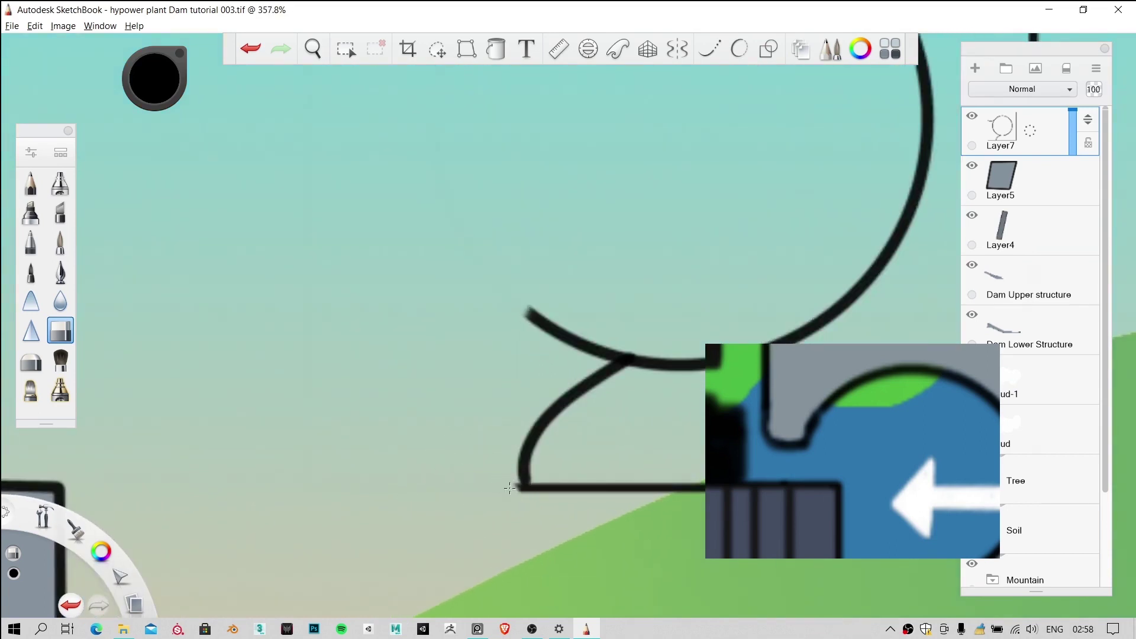
key(ctrl+z)
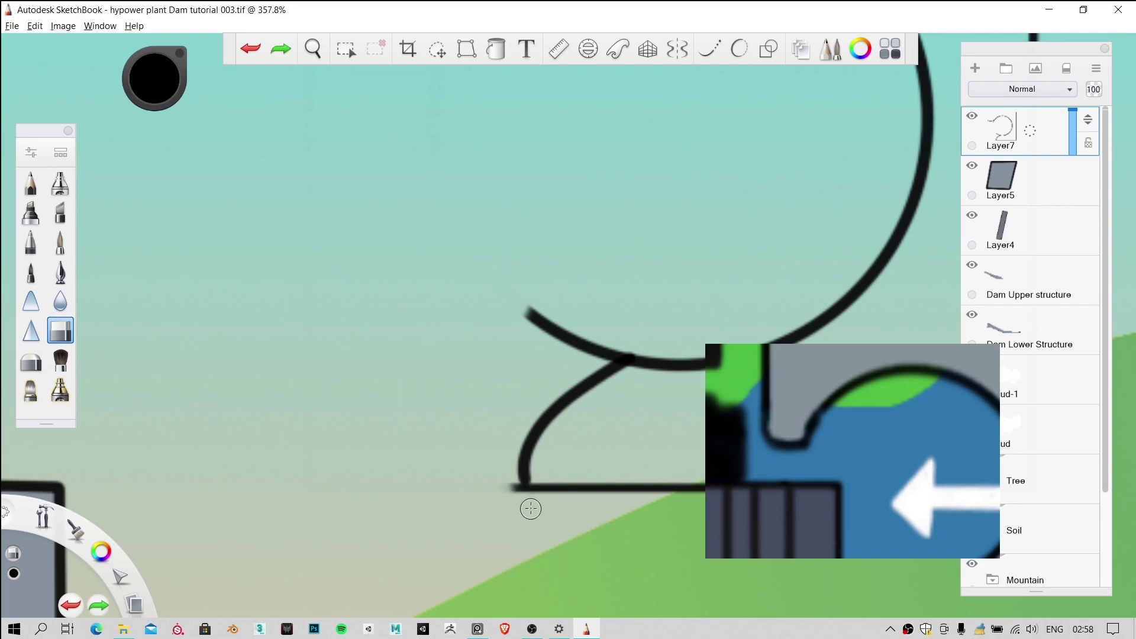
scroll(521, 491, up, 2)
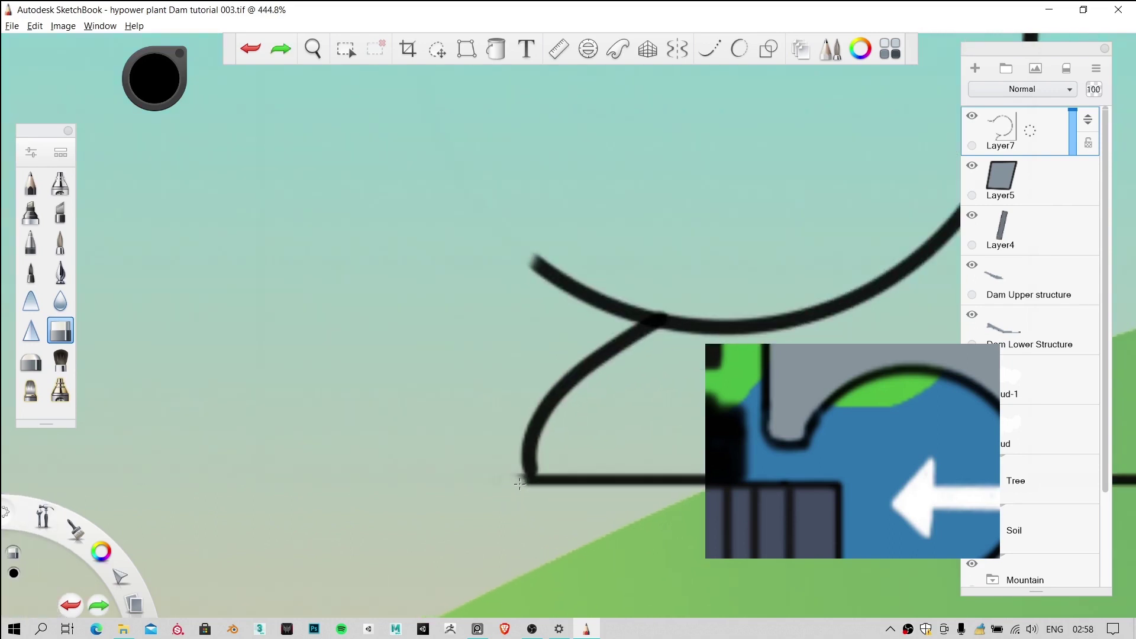
drag(528, 491, 499, 469)
key(ctrl+z)
mouse_move(531, 261)
mouse_down()
mouse_move(599, 294)
mouse_move(562, 277)
mouse_move(627, 288)
mouse_move(638, 309)
mouse_move(598, 315)
mouse_move(622, 321)
mouse_up()
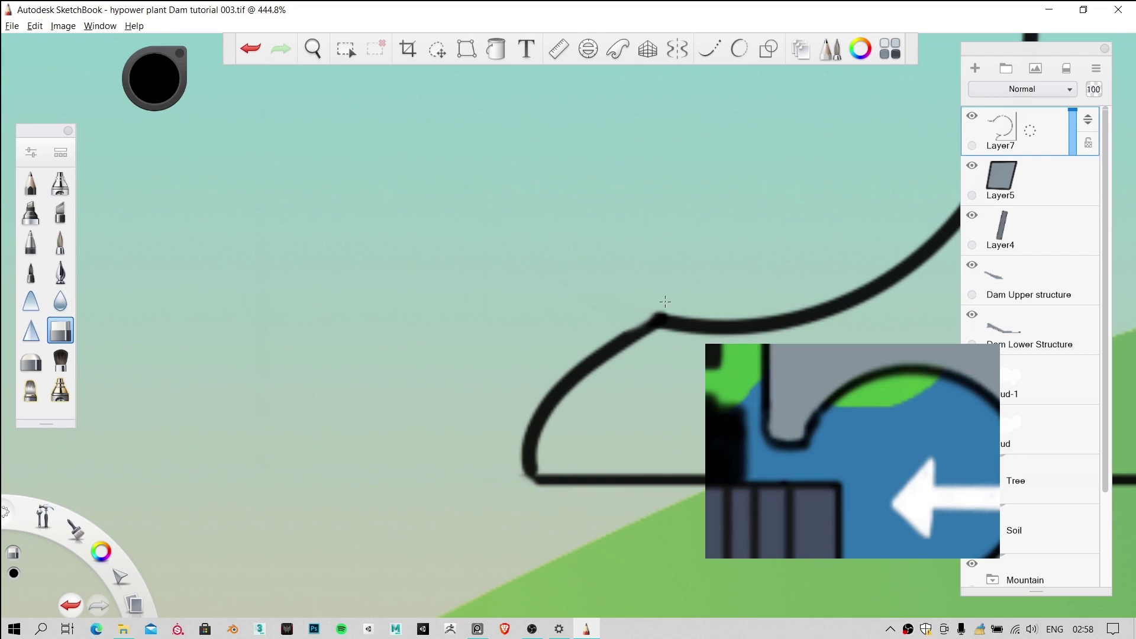
Step: Erase the leftover circle arc and vertical line stub hanging below the upper connecting curve
scroll(513, 304, down, 3)
key(space)
mouse_move(556, 331)
mouse_down()
mouse_move(470, 469)
mouse_move(482, 300)
mouse_up()
mouse_move(495, 216)
mouse_down()
mouse_move(510, 186)
mouse_move(571, 168)
mouse_move(609, 203)
mouse_move(572, 251)
mouse_up()
click(606, 205)
scroll(606, 205, up, 2)
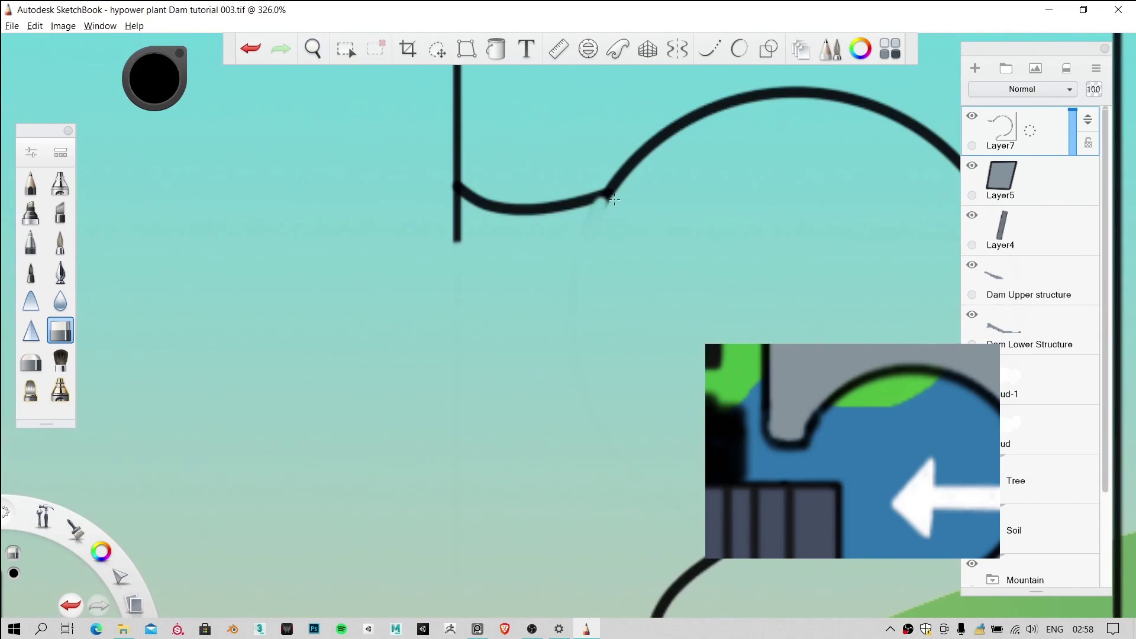
scroll(568, 239, up, 3)
key(ctrl+z)
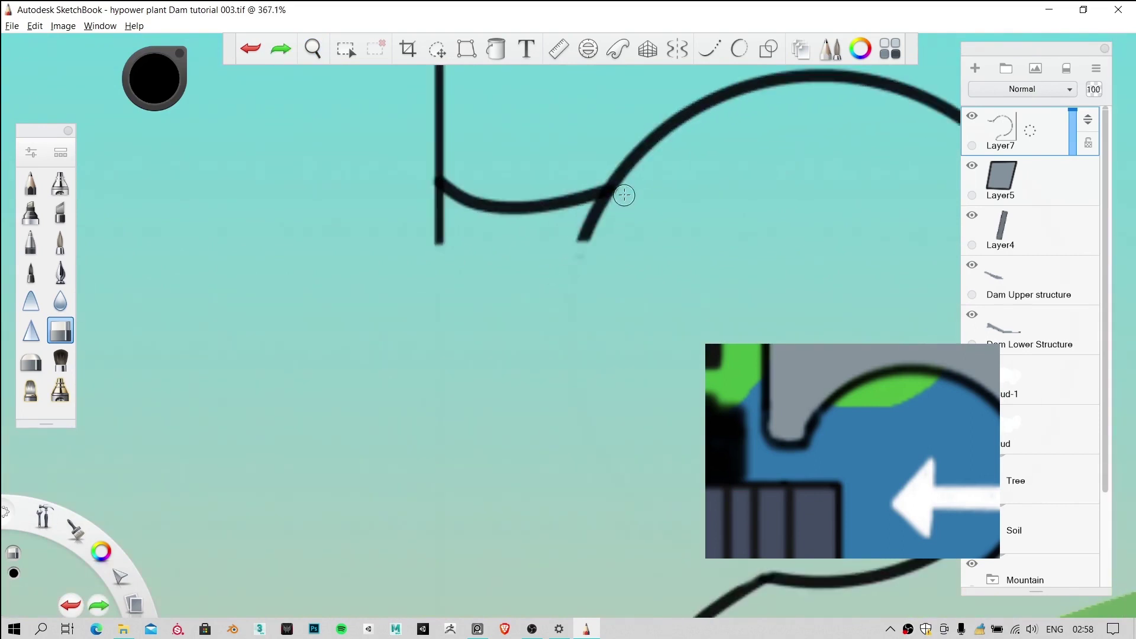
scroll(625, 240, up, 3)
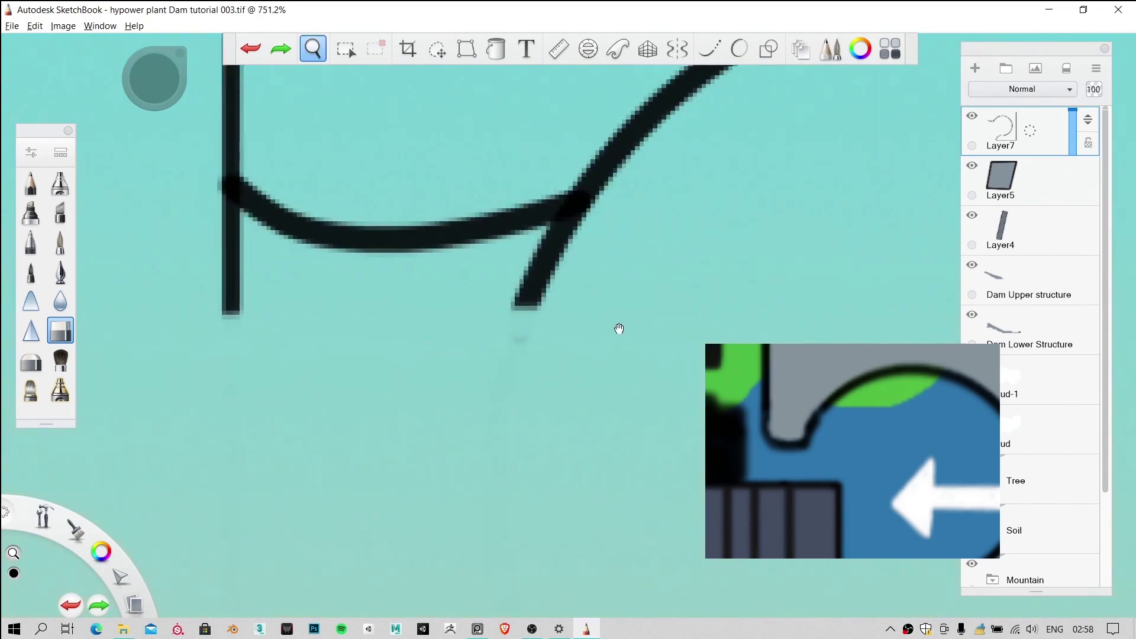
mouse_move(554, 274)
mouse_down()
mouse_move(510, 300)
mouse_move(480, 354)
mouse_up()
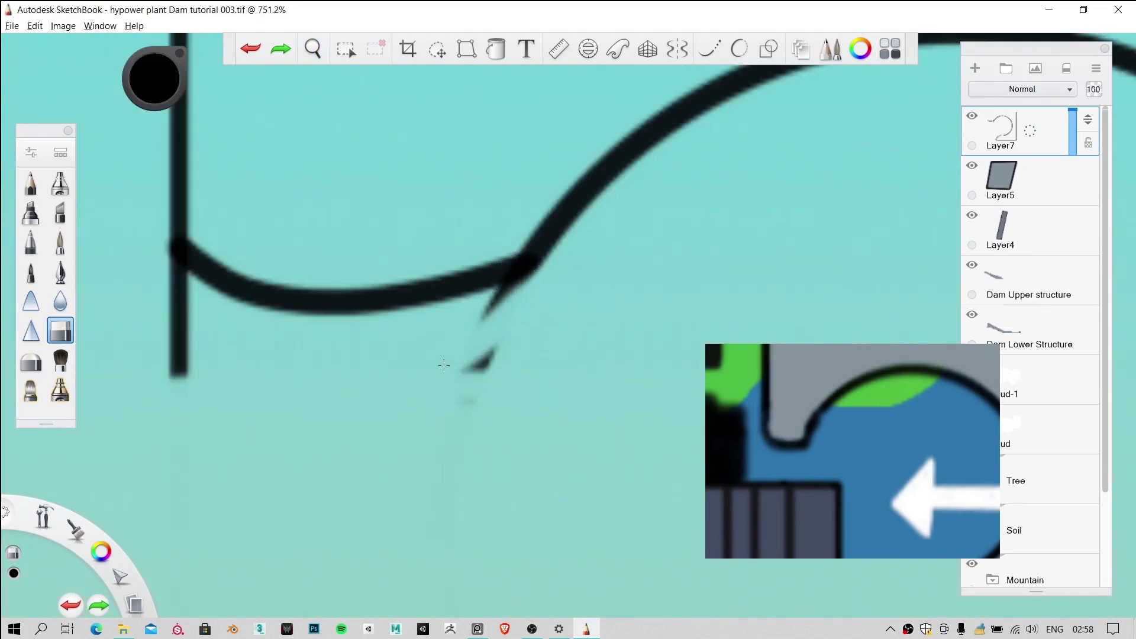
mouse_move(537, 288)
mouse_down()
mouse_move(467, 324)
mouse_move(477, 370)
mouse_up()
mouse_move(158, 261)
mouse_down()
mouse_move(200, 304)
mouse_move(178, 379)
mouse_up()
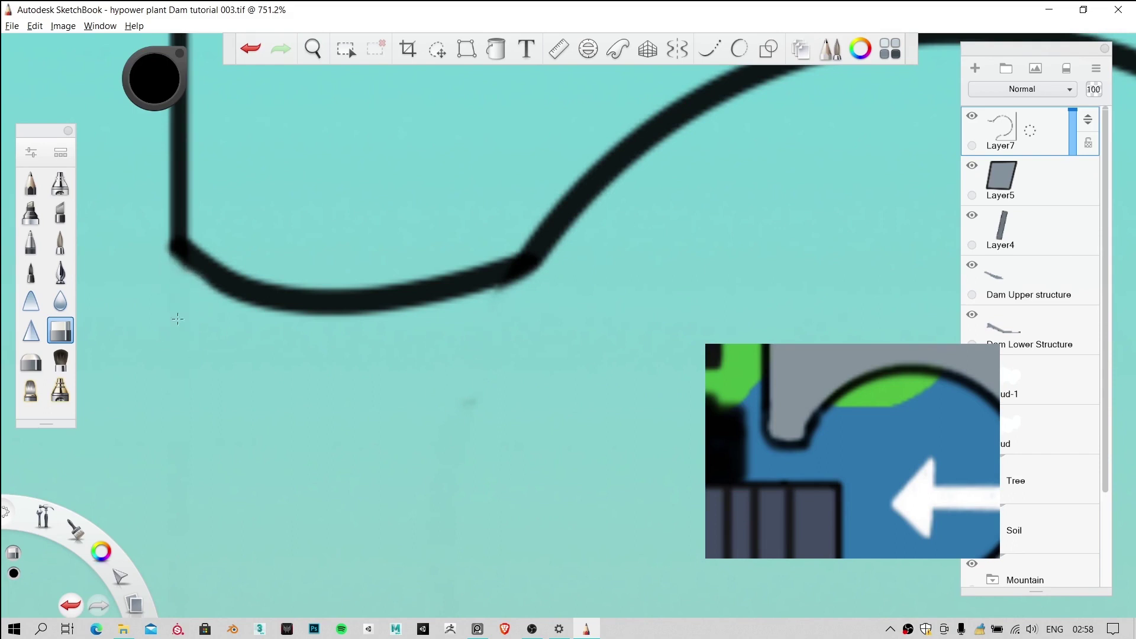
Step: Flood fill the inside of the casing outline with the Copic grey C5
key(space)
drag(257, 308, 247, 401)
drag(403, 399, 438, 357)
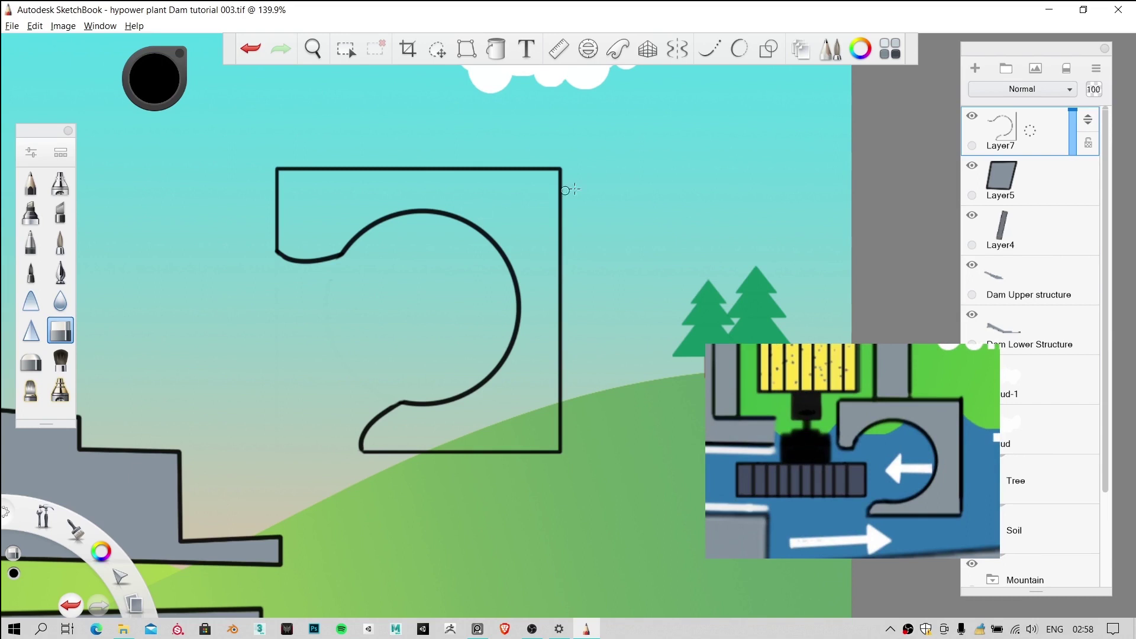
click(496, 49)
click(831, 49)
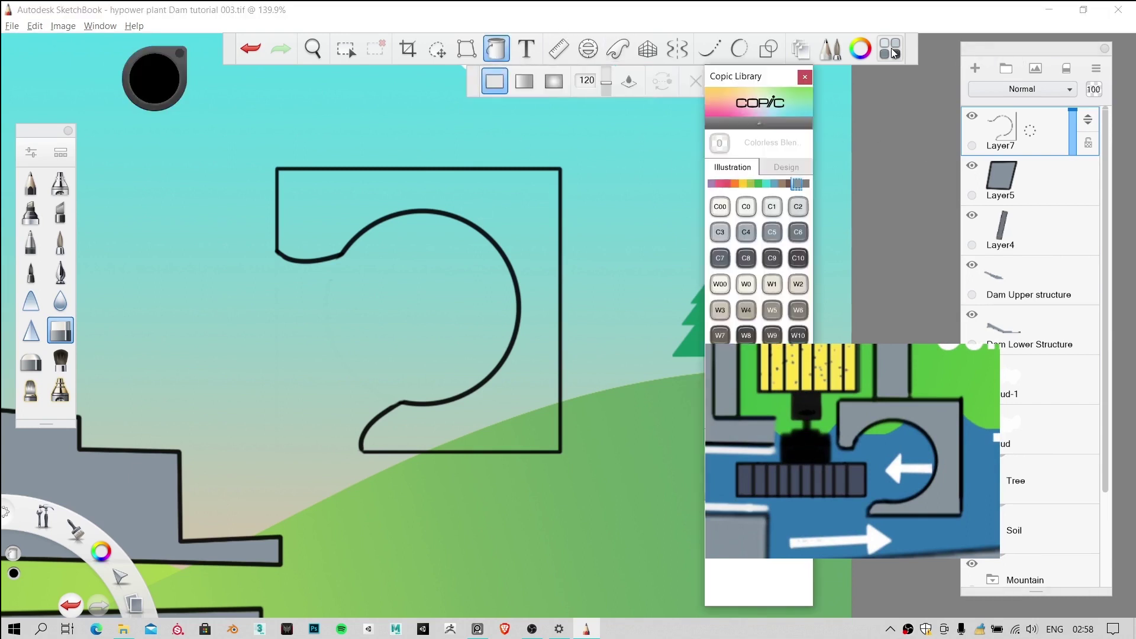
click(772, 233)
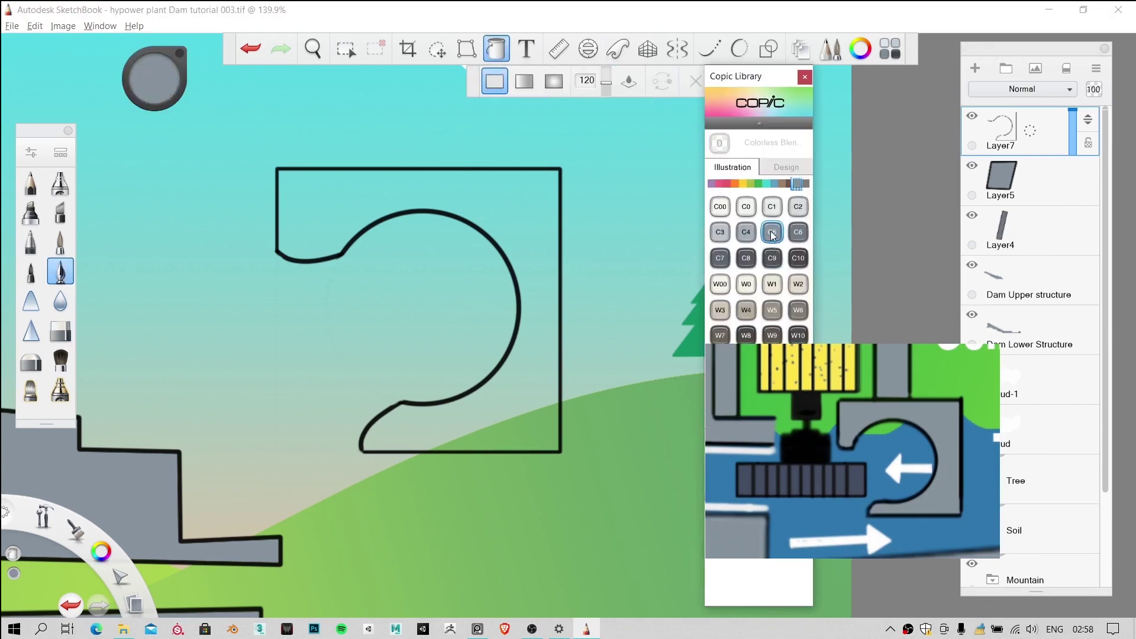
click(487, 201)
click(805, 77)
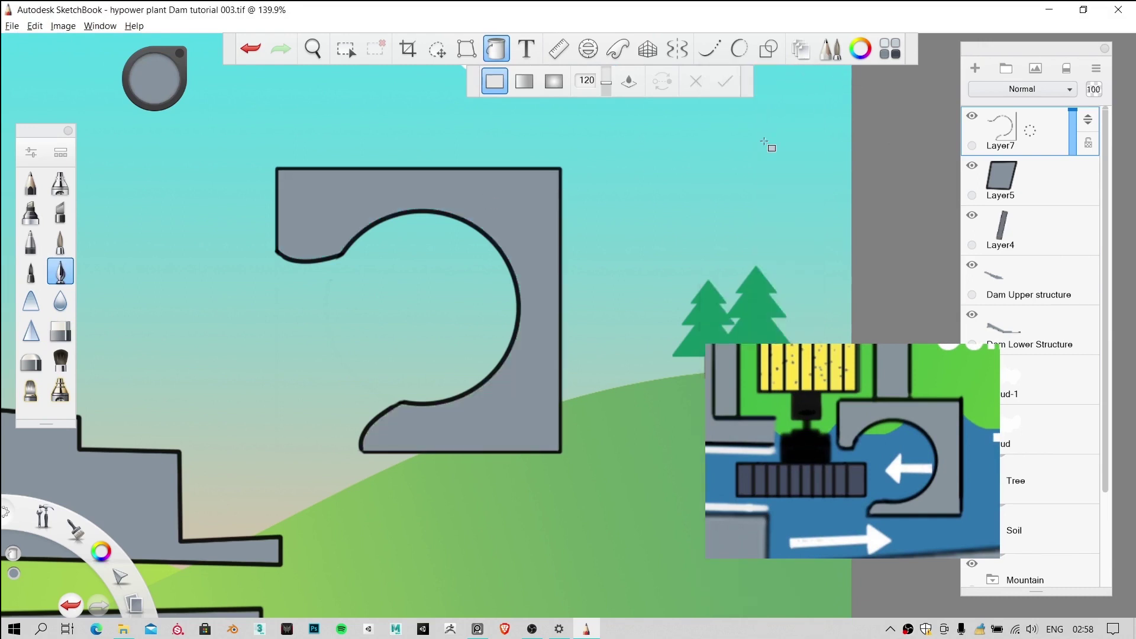
Step: Scale the casing down and position it beside the upper dam structure's outlet, above the end of the lower structure
key(space)
scroll(484, 236, down, 3)
drag(503, 253, 485, 284)
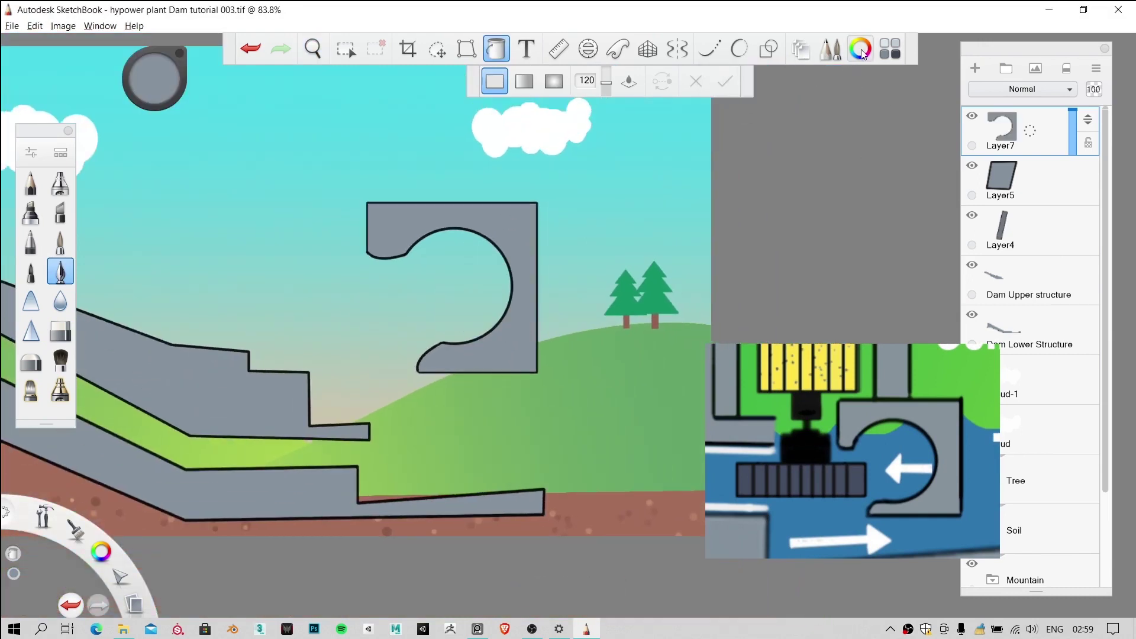
key(space)
drag(409, 239, 611, 365)
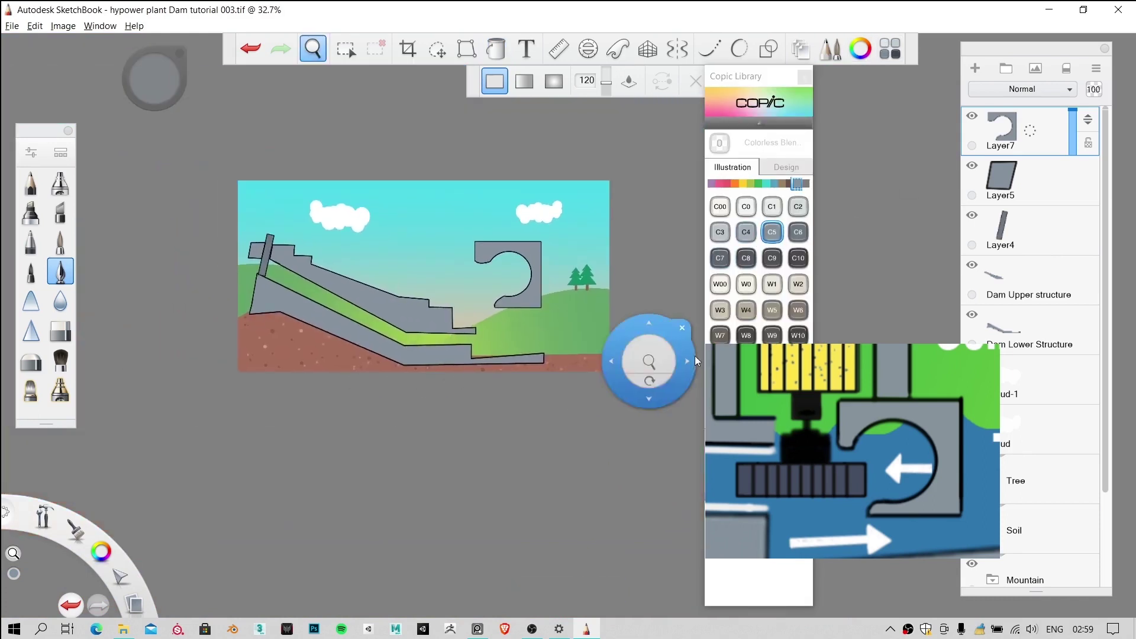
click(436, 49)
drag(487, 231, 477, 289)
drag(497, 331, 486, 374)
scroll(467, 285, up, 3)
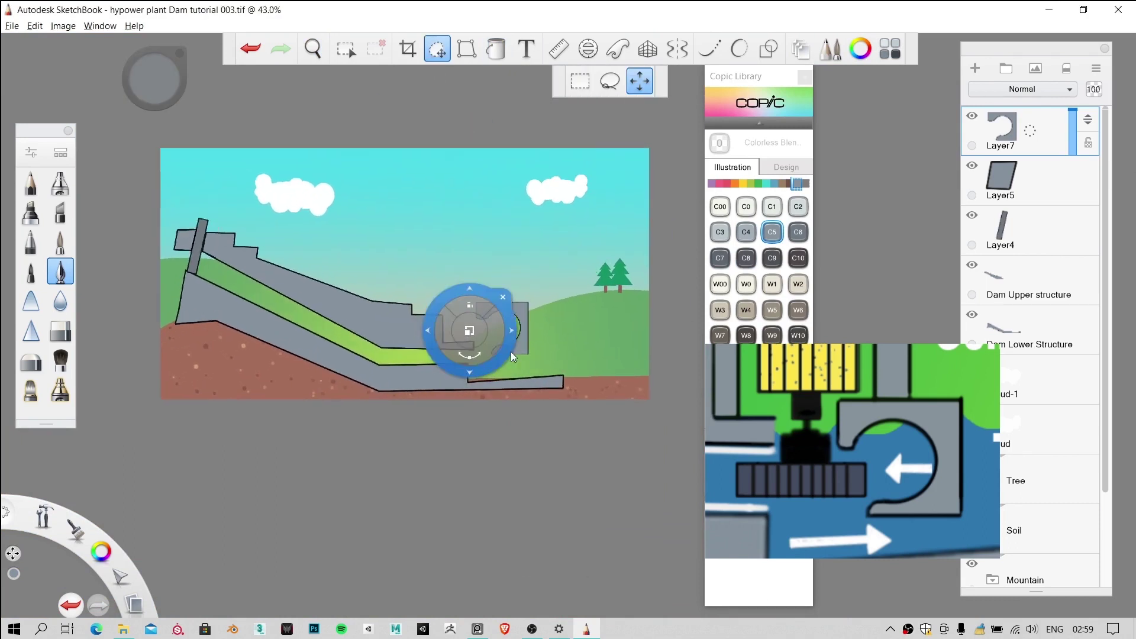
scroll(512, 351, up, 1)
drag(470, 322, 535, 300)
scroll(471, 332, up, 1)
click(507, 284)
key(space)
scroll(530, 325, down, 1)
scroll(521, 326, up, 3)
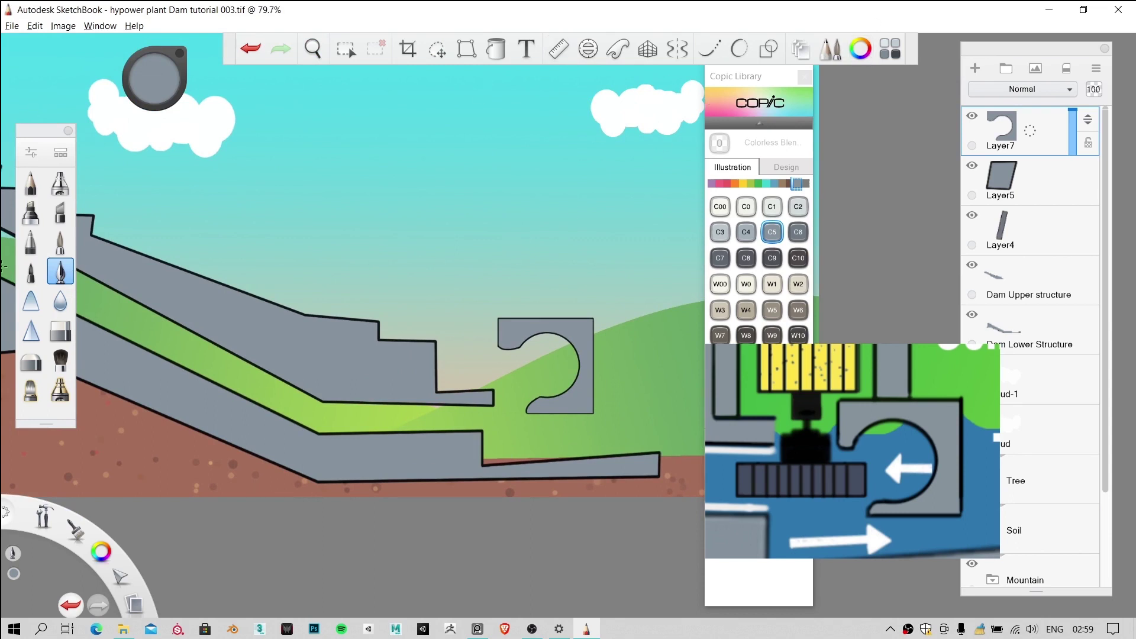
Step: Flood fill the casing's outline with black to make it bolder, matching the dam structures' outlines
click(810, 182)
scroll(646, 267, up, 5)
key(space)
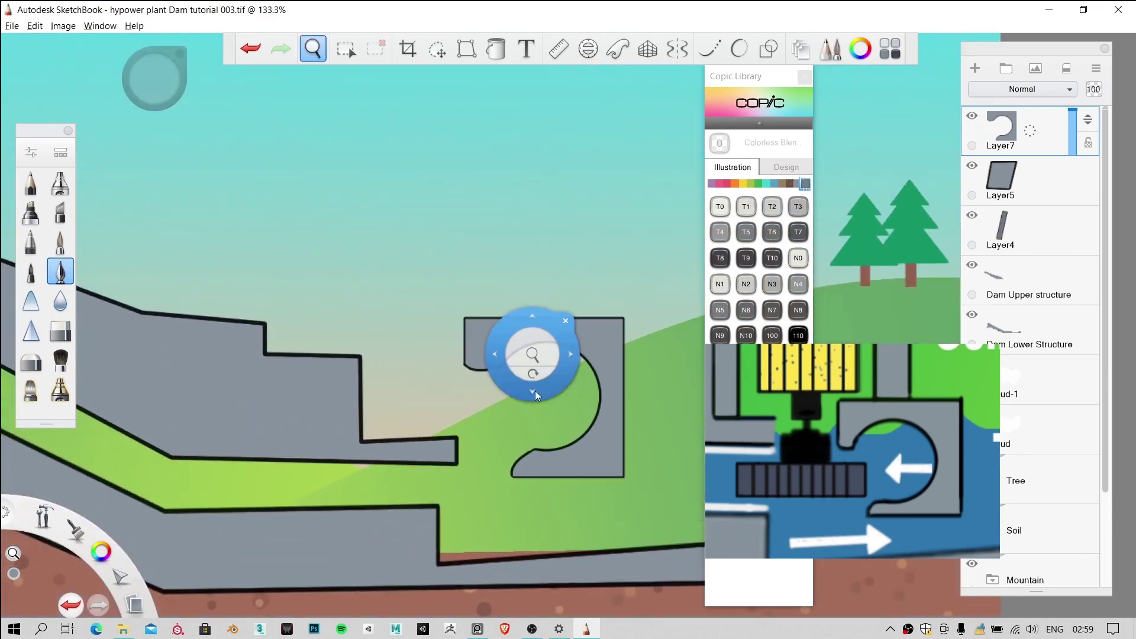
scroll(535, 391, up, 5)
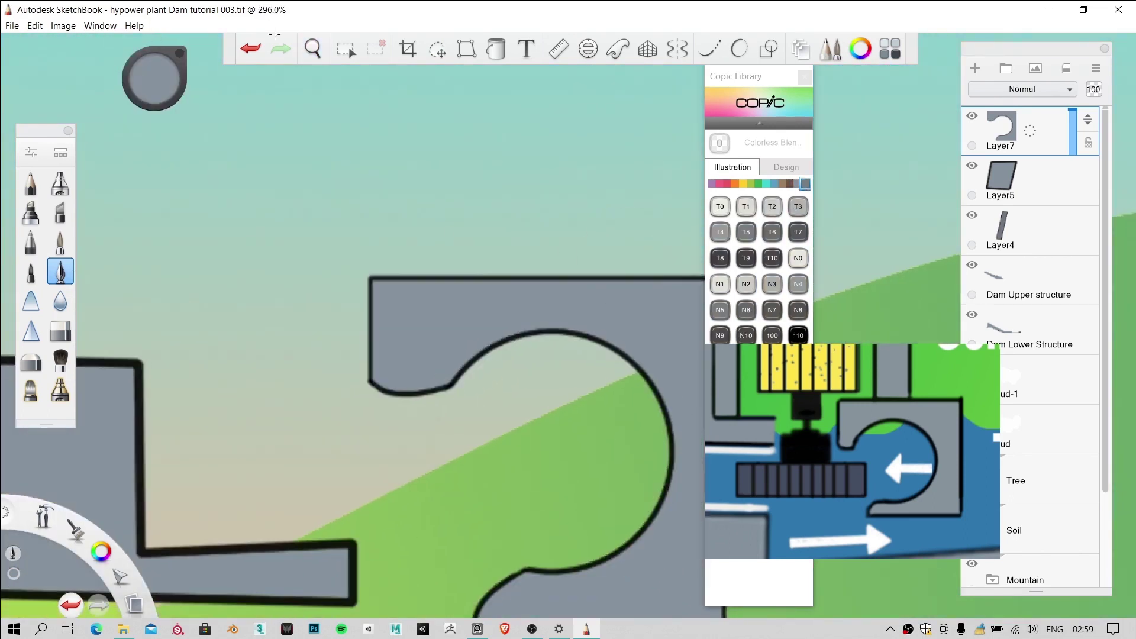
click(496, 48)
click(156, 81)
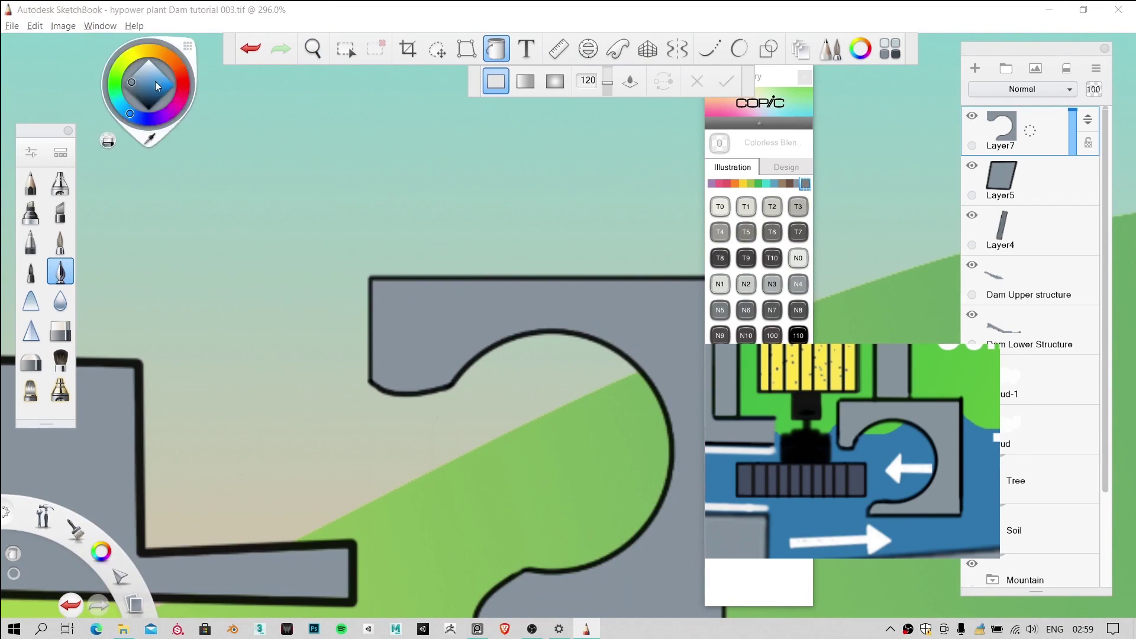
scroll(279, 291, up, 4)
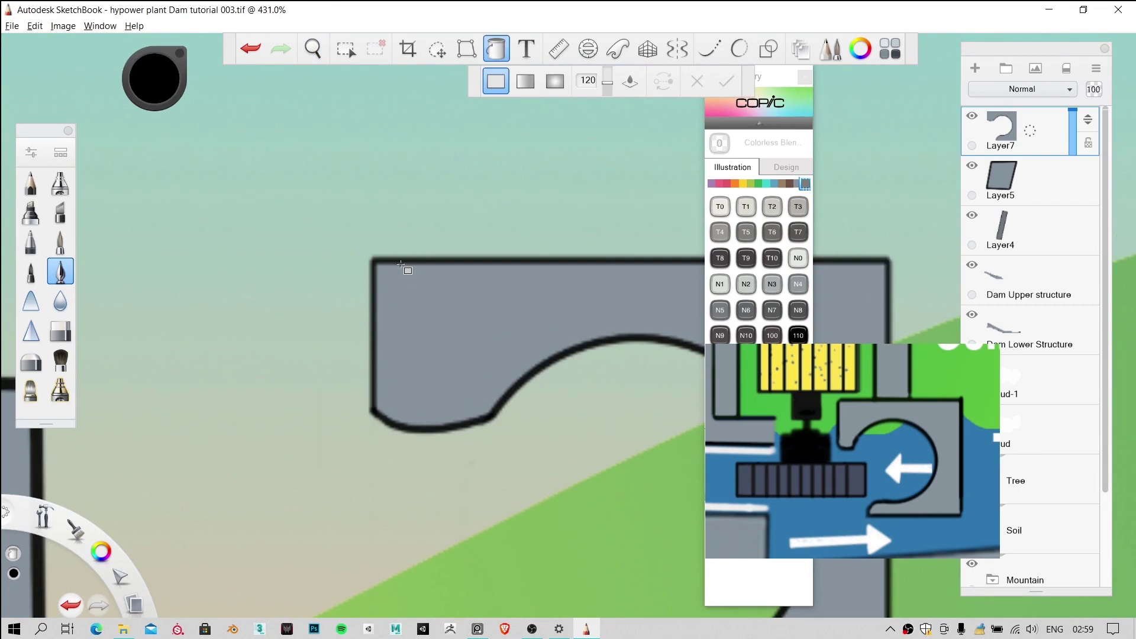
click(401, 262)
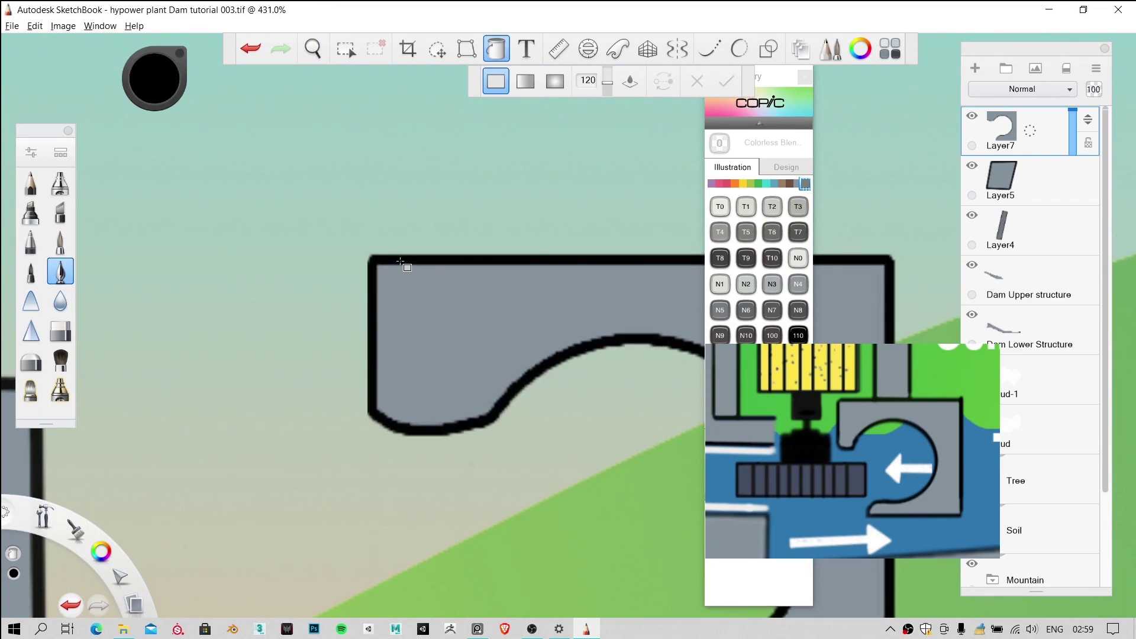
scroll(439, 295, down, 2)
scroll(439, 296, down, 7)
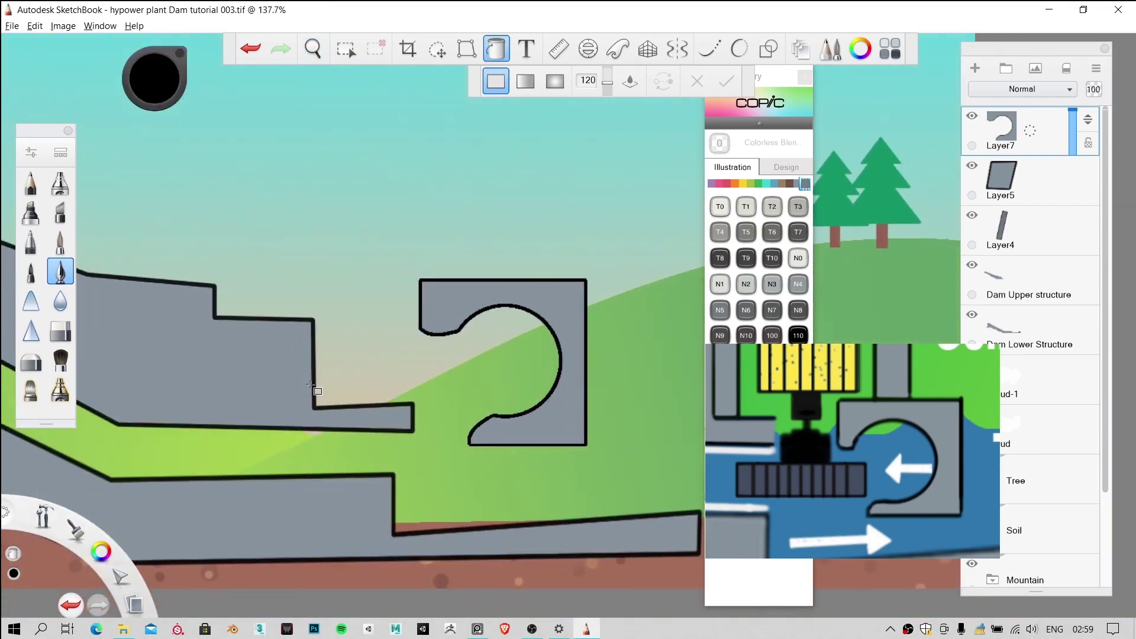
scroll(520, 335, down, 2)
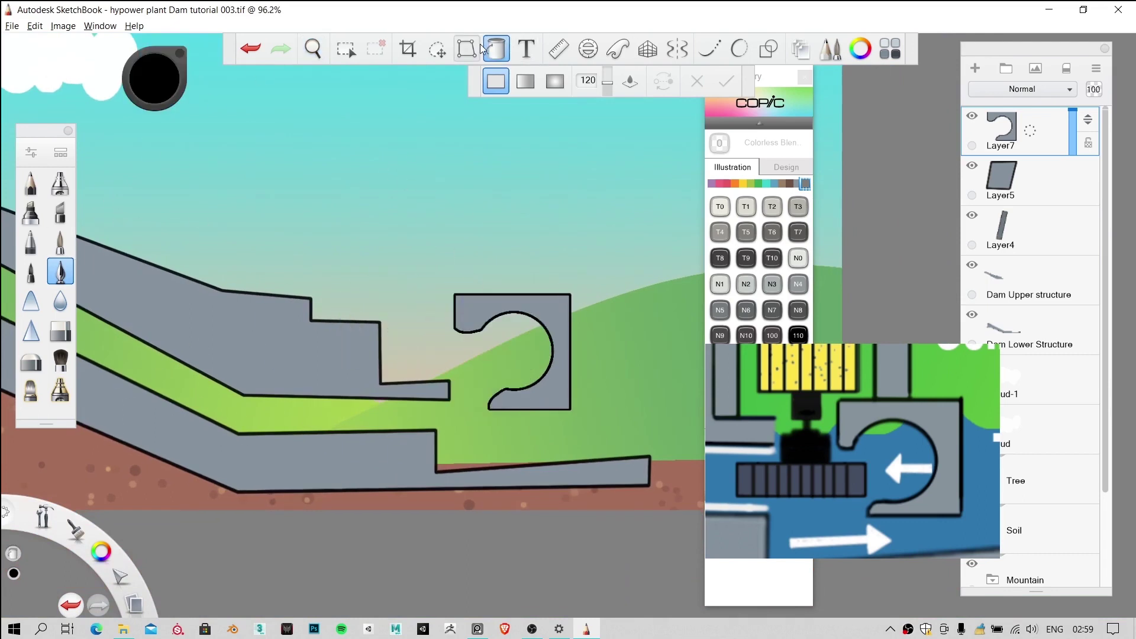
click(500, 54)
mouse_move(380, 183)
mouse_down()
mouse_move(482, 160)
mouse_move(507, 184)
mouse_up()
key(ctrl+z)
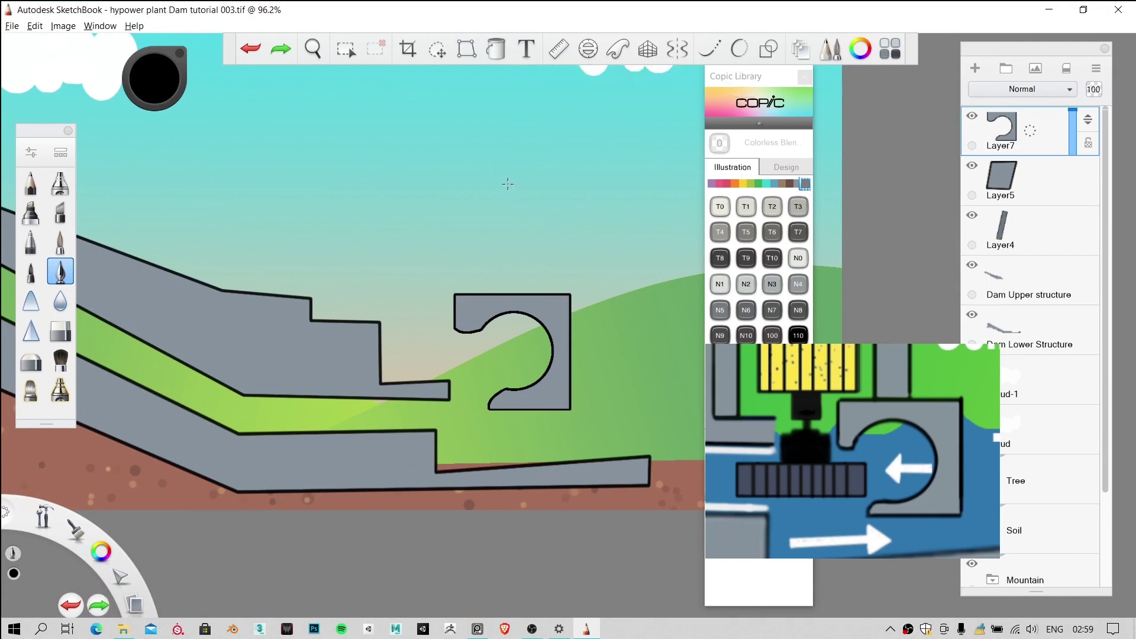
mouse_move(409, 184)
mouse_down()
mouse_move(451, 162)
mouse_move(491, 198)
mouse_up()
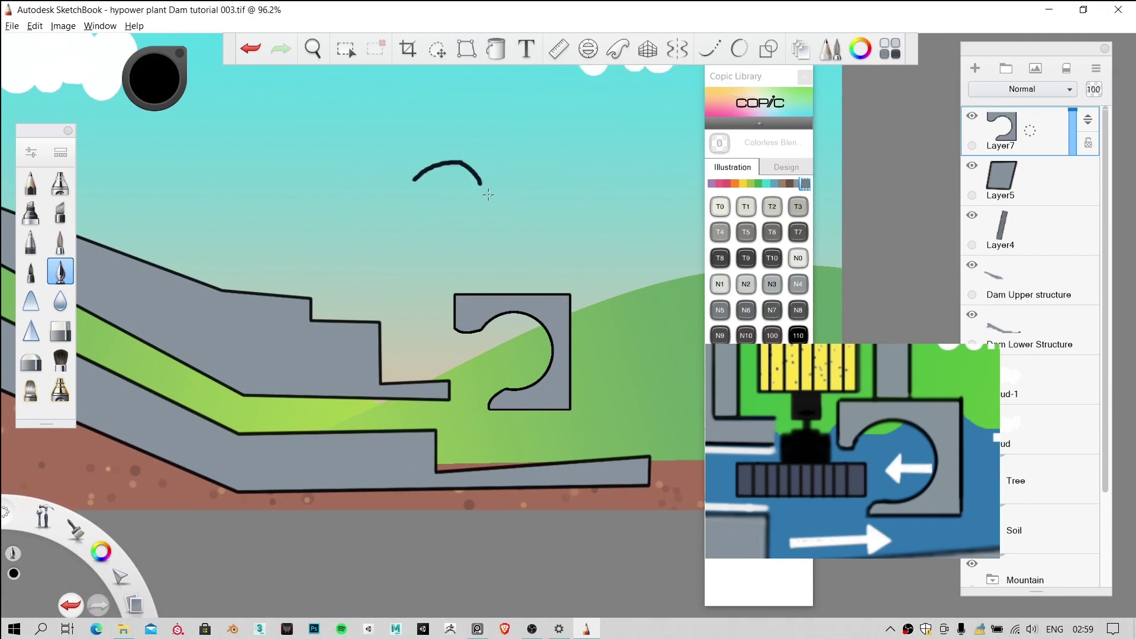
key(ctrl+z)
scroll(468, 347, up, 1)
scroll(397, 340, up, 4)
drag(393, 320, 390, 373)
key(ctrl+z)
drag(407, 313, 402, 380)
drag(389, 311, 394, 356)
key(bracketright)
key(ctrl+z)
key(ctrl+z)
key(ctrl+z)
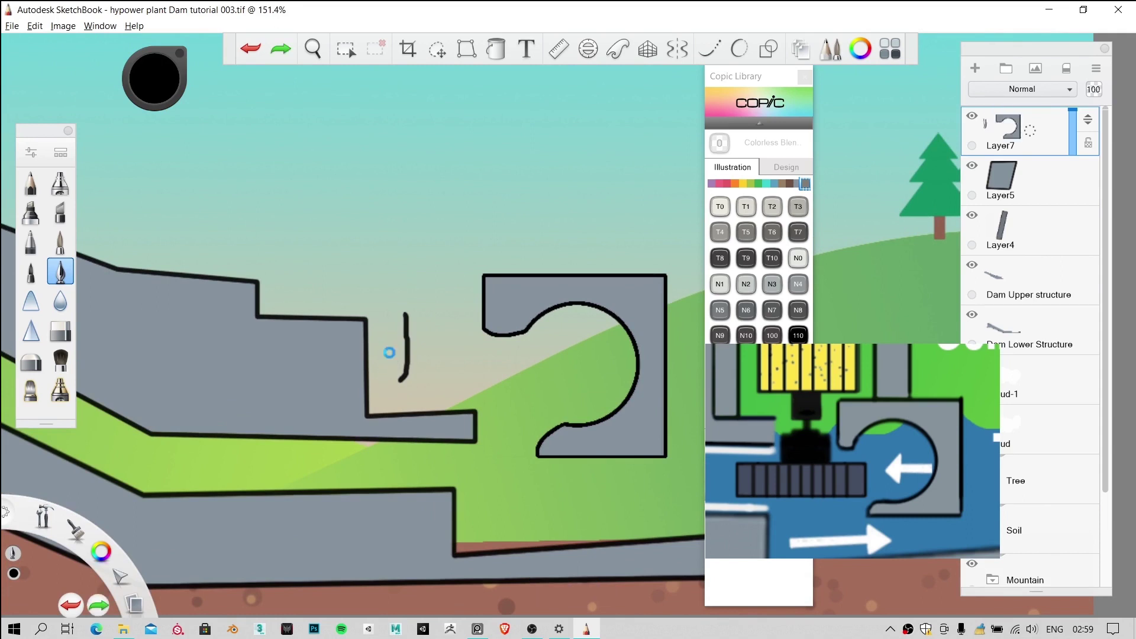
mouse_move(450, 144)
mouse_down()
mouse_move(447, 200)
mouse_move(449, 119)
mouse_up()
key(ctrl+z)
Step: Add a new layer above the casing's layer for the next structure
key(space)
drag(359, 203, 302, 171)
drag(385, 219, 354, 304)
drag(453, 315, 579, 368)
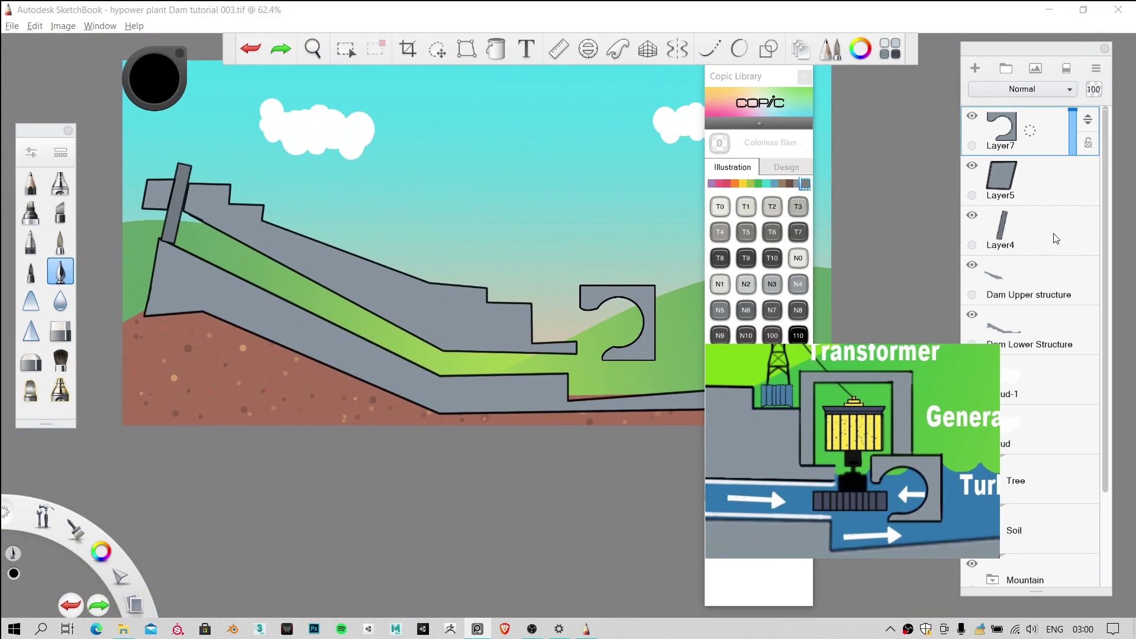
click(976, 68)
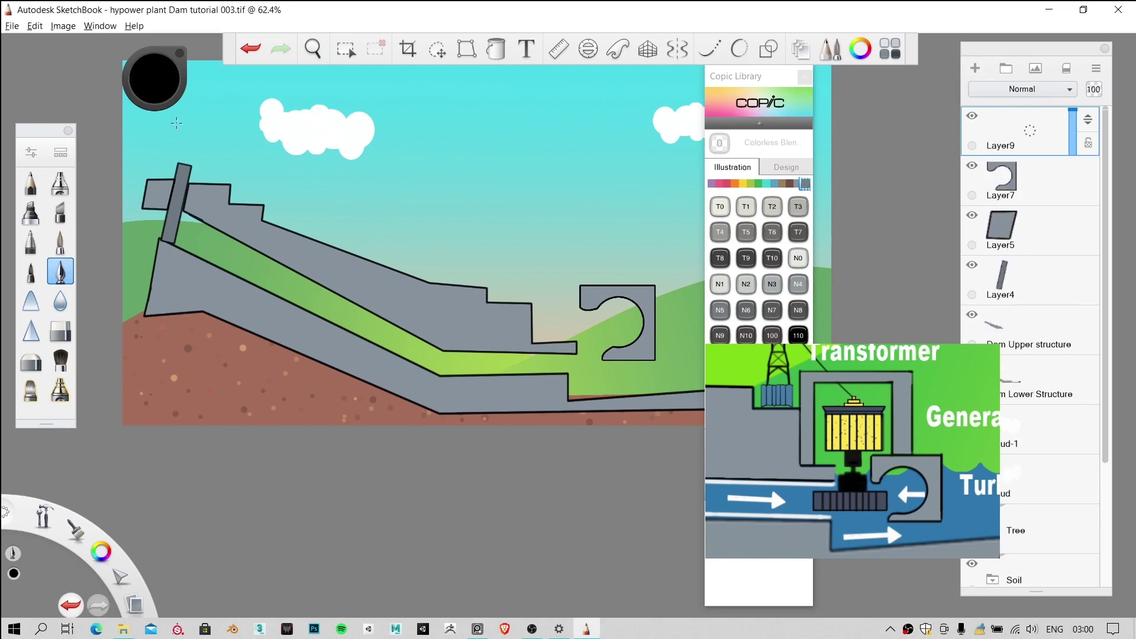
Step: Draw a closed inverted-U polyline frame for the generator housing, spanning from the upper dam structure's step to the turbine casing's top
scroll(379, 190, up, 2)
key(space)
drag(477, 232, 320, 240)
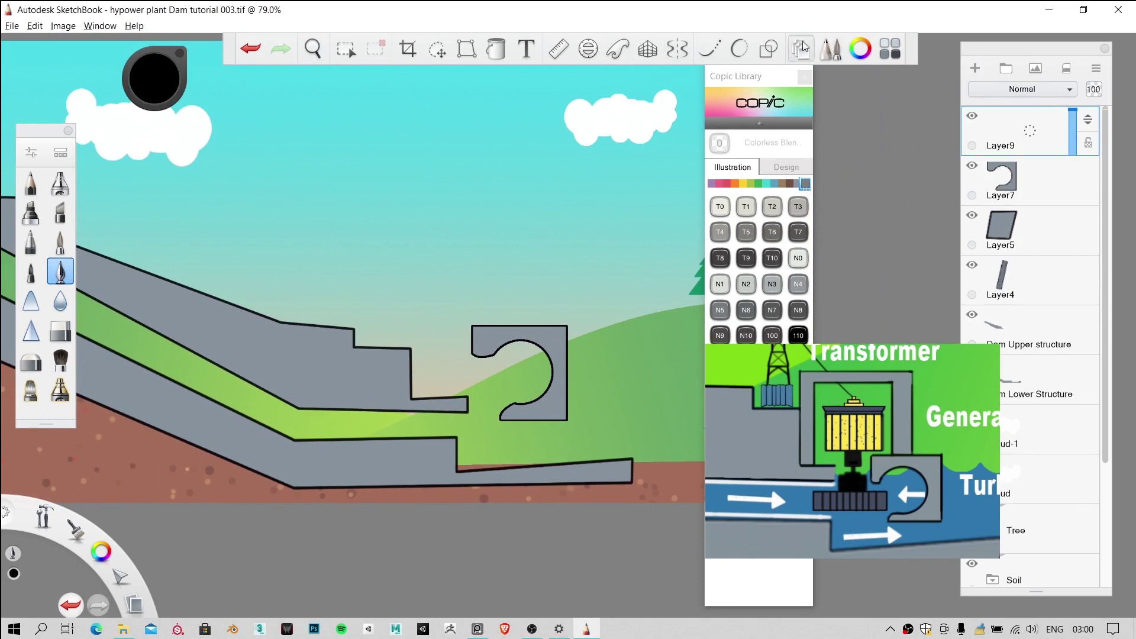
click(772, 48)
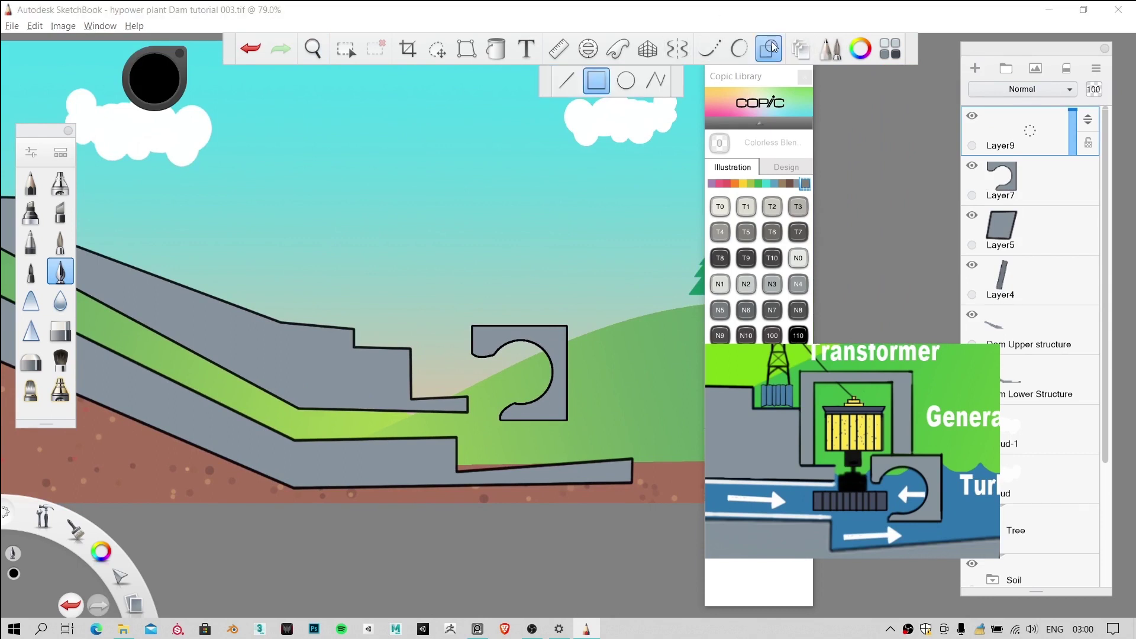
click(656, 80)
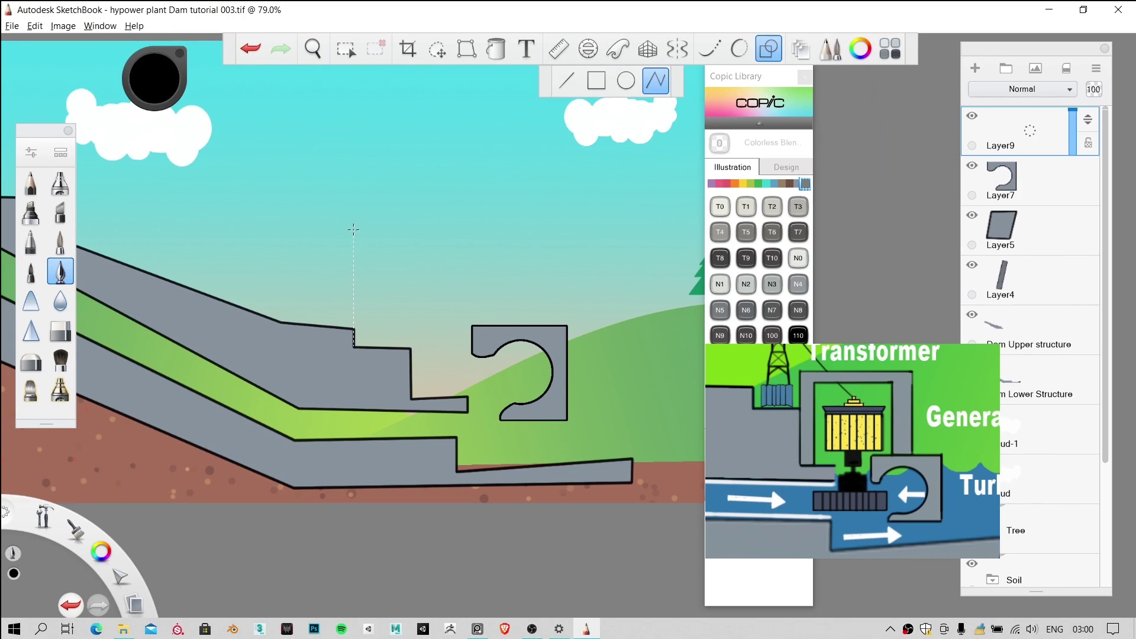
click(355, 230)
click(541, 233)
click(366, 245)
click(353, 349)
scroll(409, 216, up, 2)
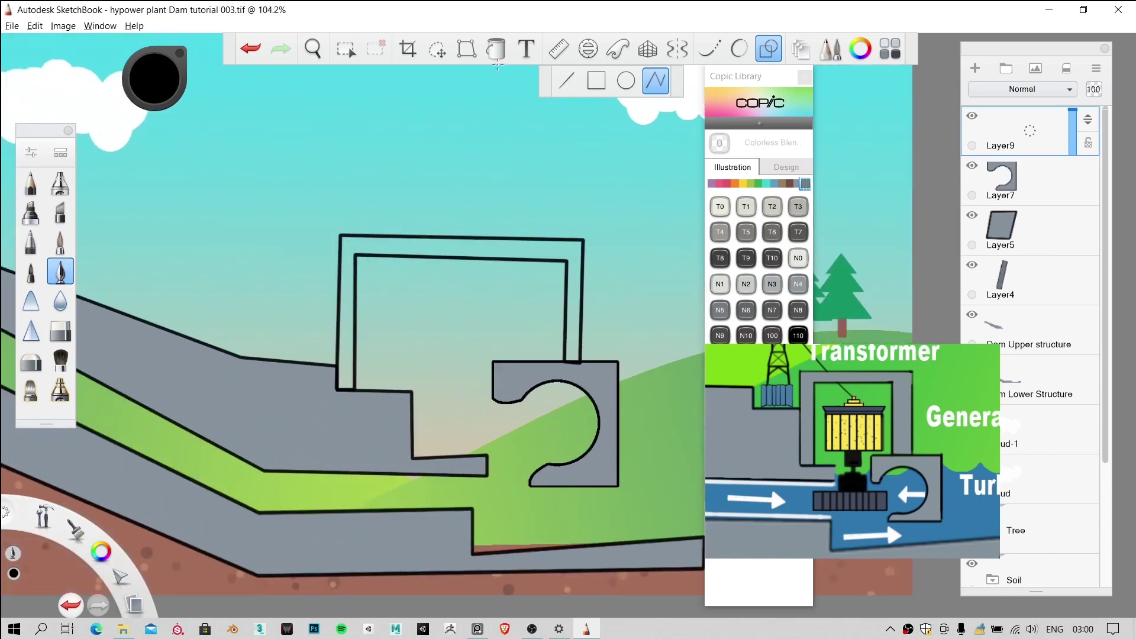
Step: Flood fill the inside of the generator housing frame with the Copic grey T6
click(496, 49)
click(772, 232)
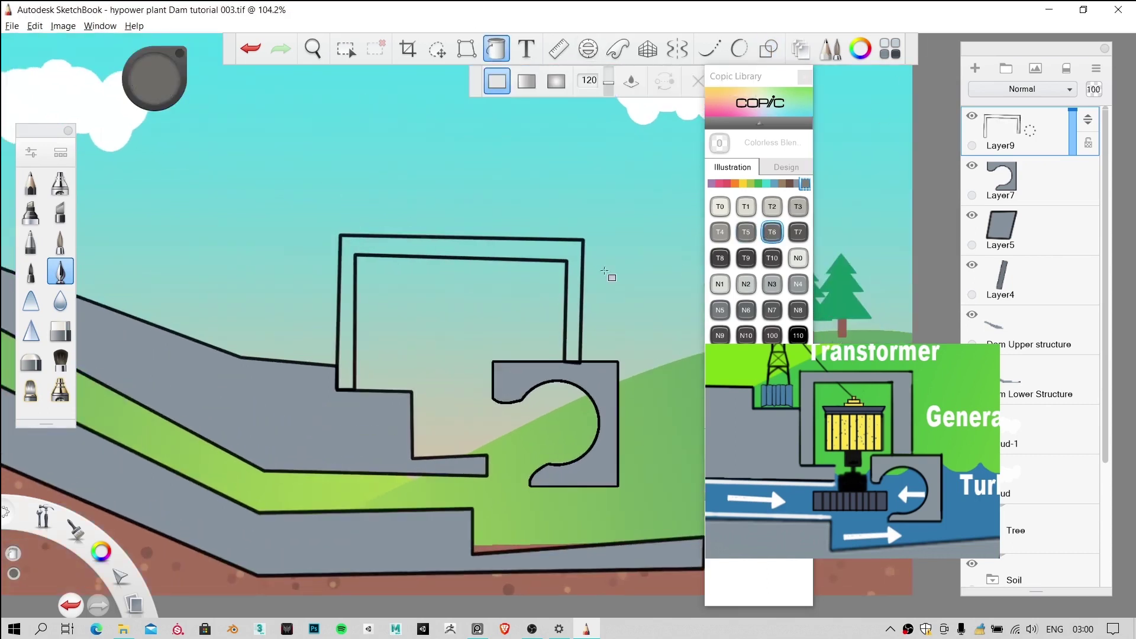
click(510, 247)
scroll(507, 251, down, 1)
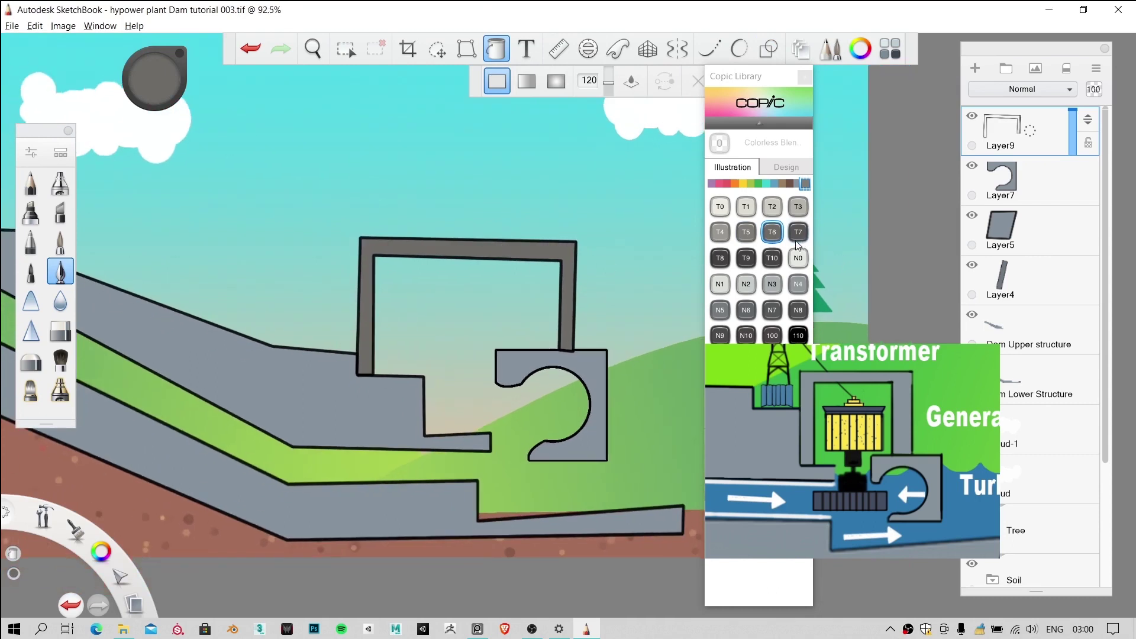
Step: Recolor the inside of the generator housing frame with the Copic grey C5 to match the dam structures
click(798, 184)
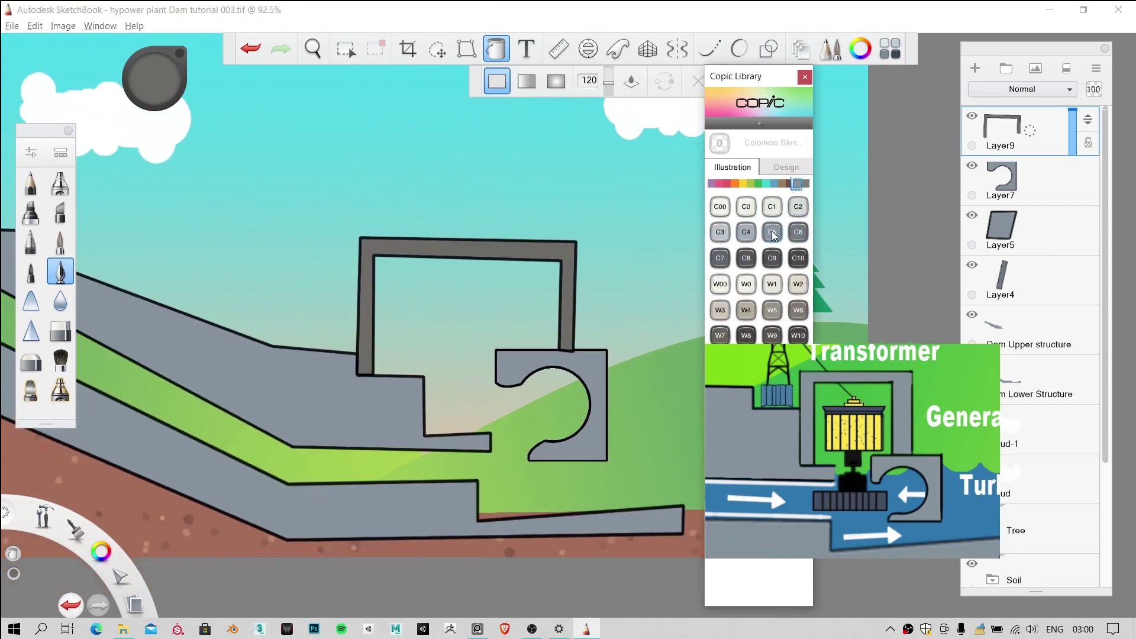
click(772, 232)
click(569, 258)
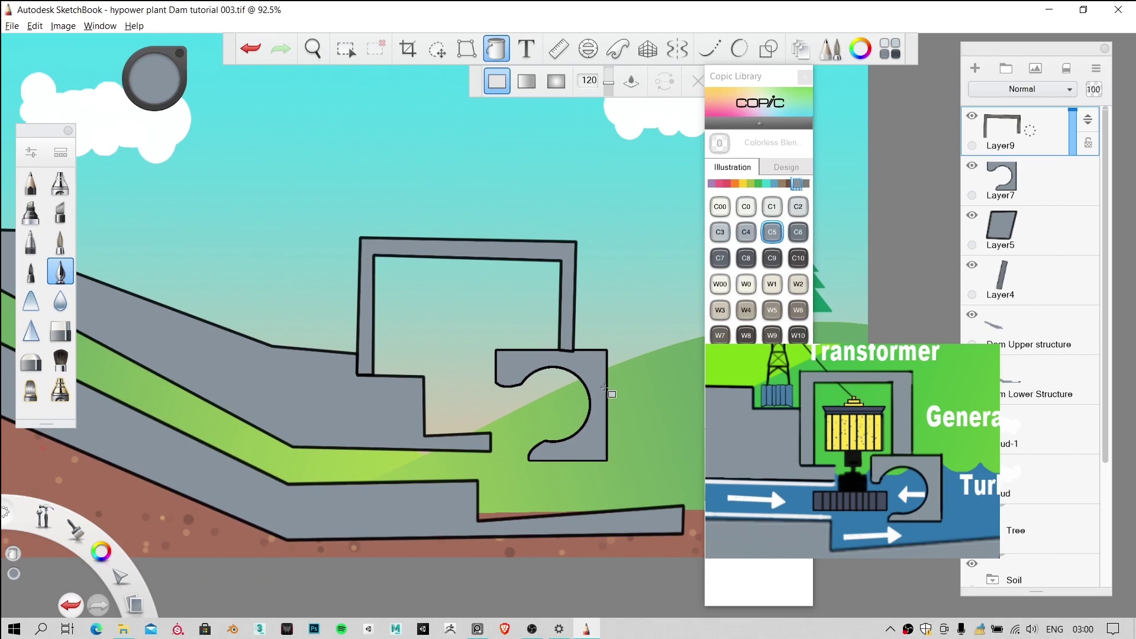
click(604, 381)
key(ctrl+z)
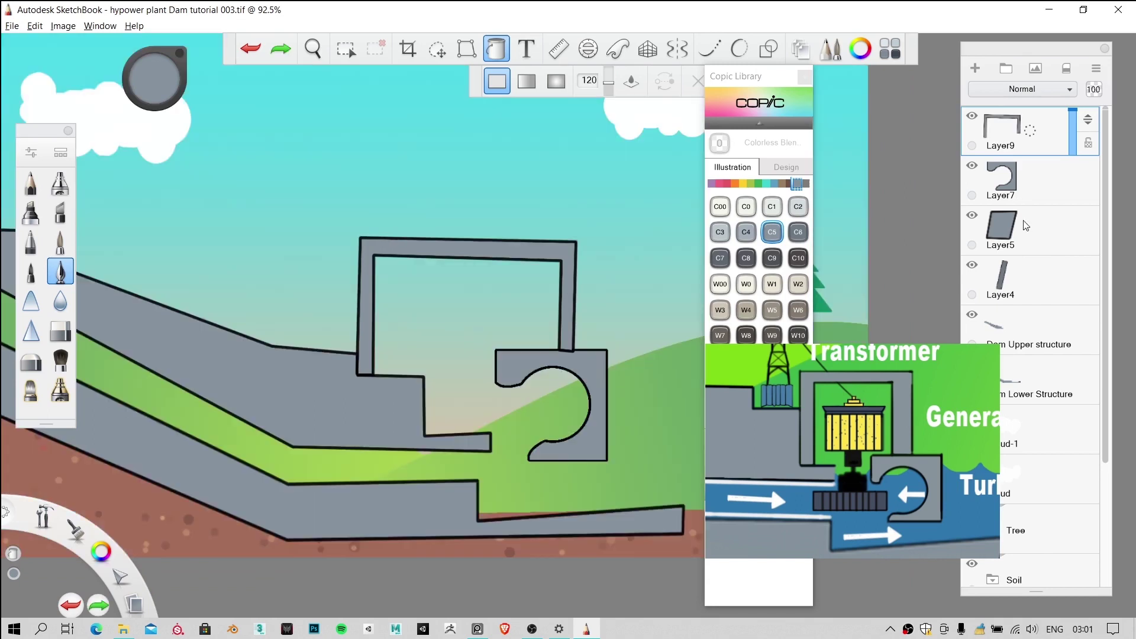
click(1027, 182)
scroll(455, 245, down, 1)
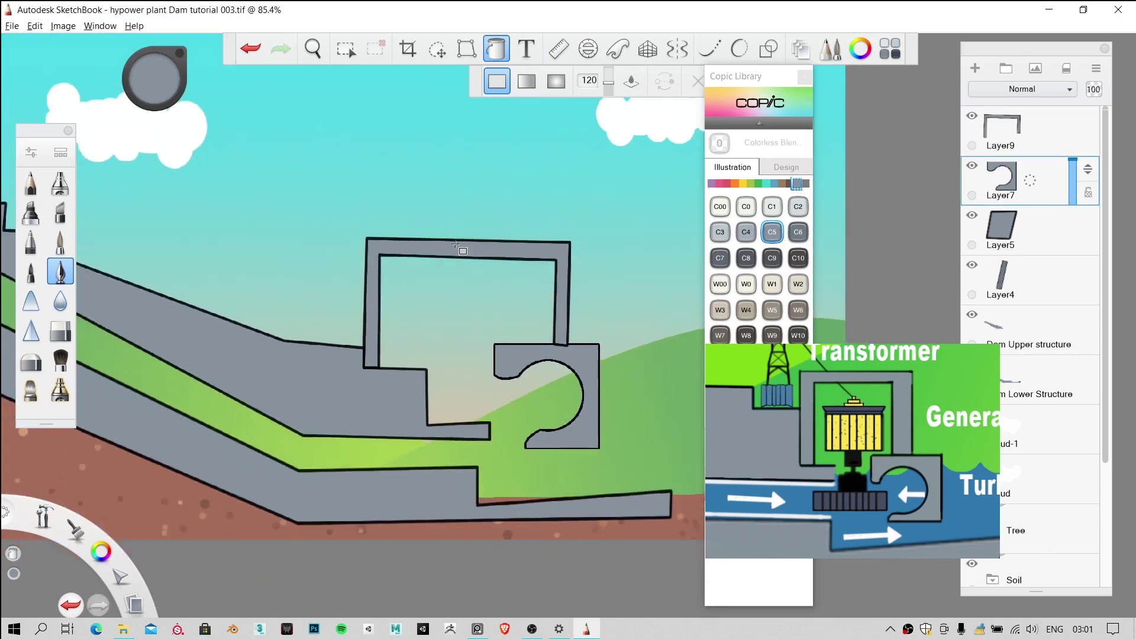
scroll(455, 246, down, 1)
click(496, 49)
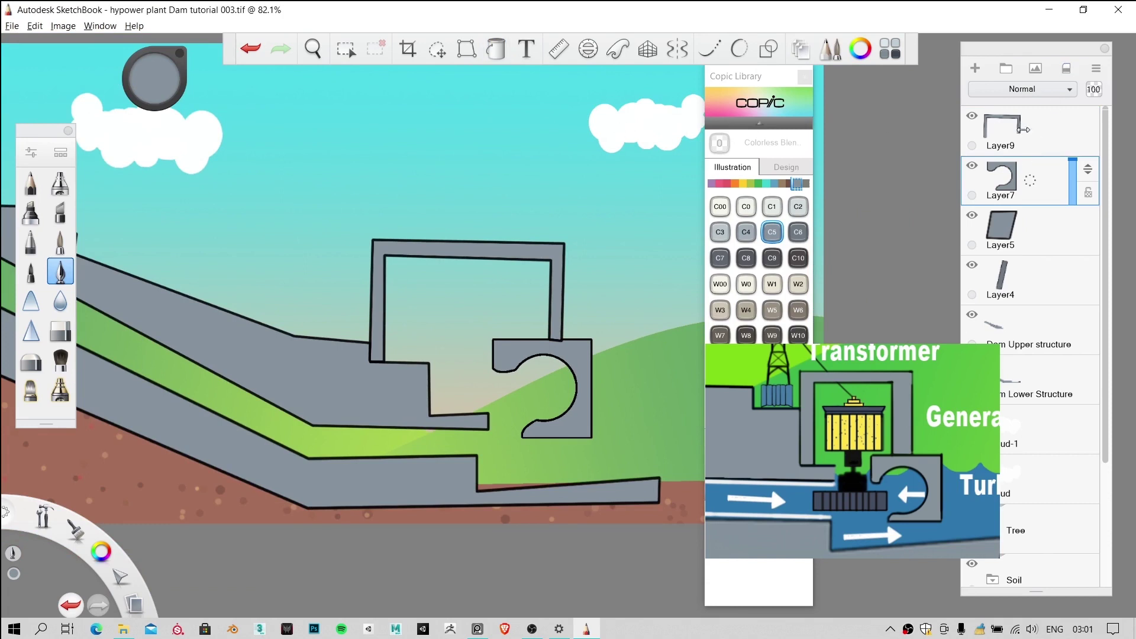
Step: Add a new layer above the generator housing frame's layer and name it Water
click(1011, 130)
key(space)
scroll(429, 245, down, 4)
drag(465, 243, 443, 281)
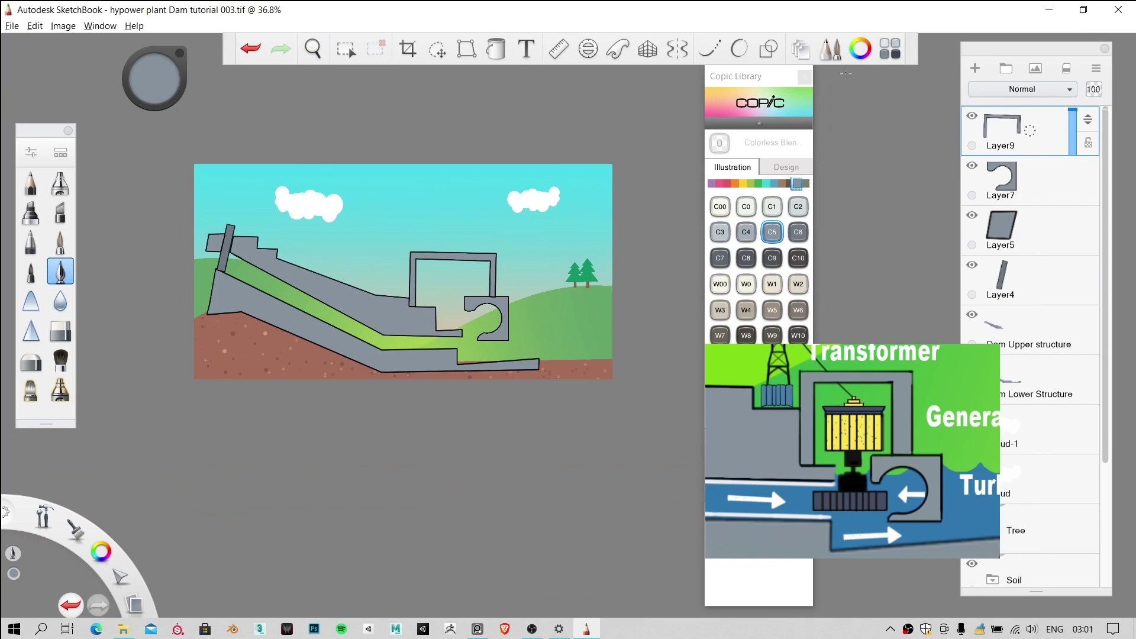
click(975, 68)
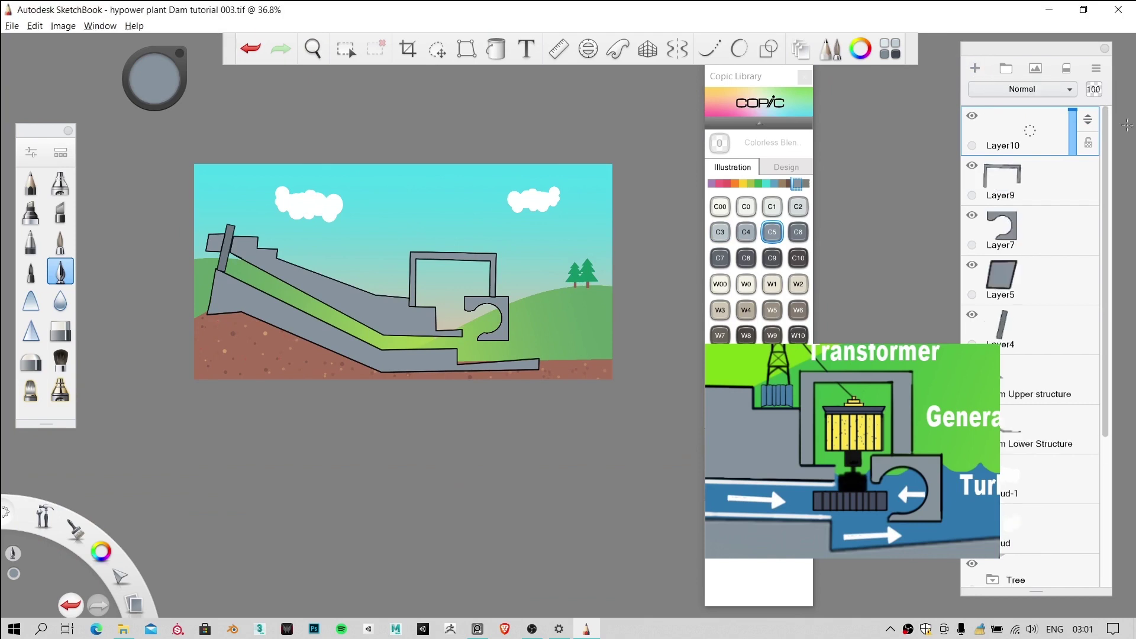
click(1096, 68)
click(1053, 189)
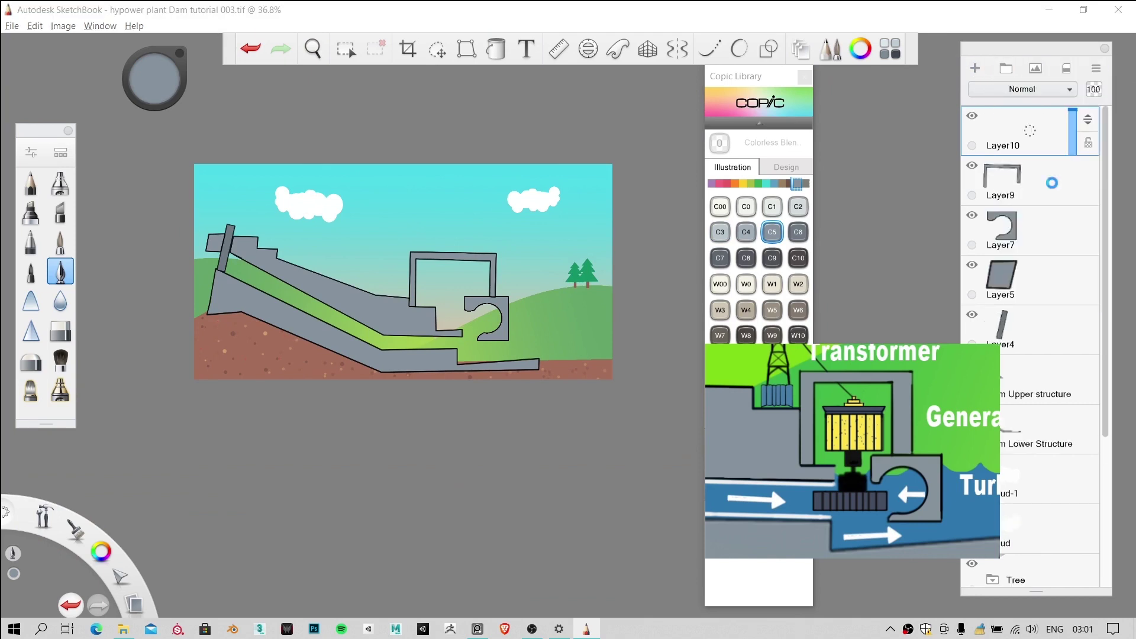
text(Water)
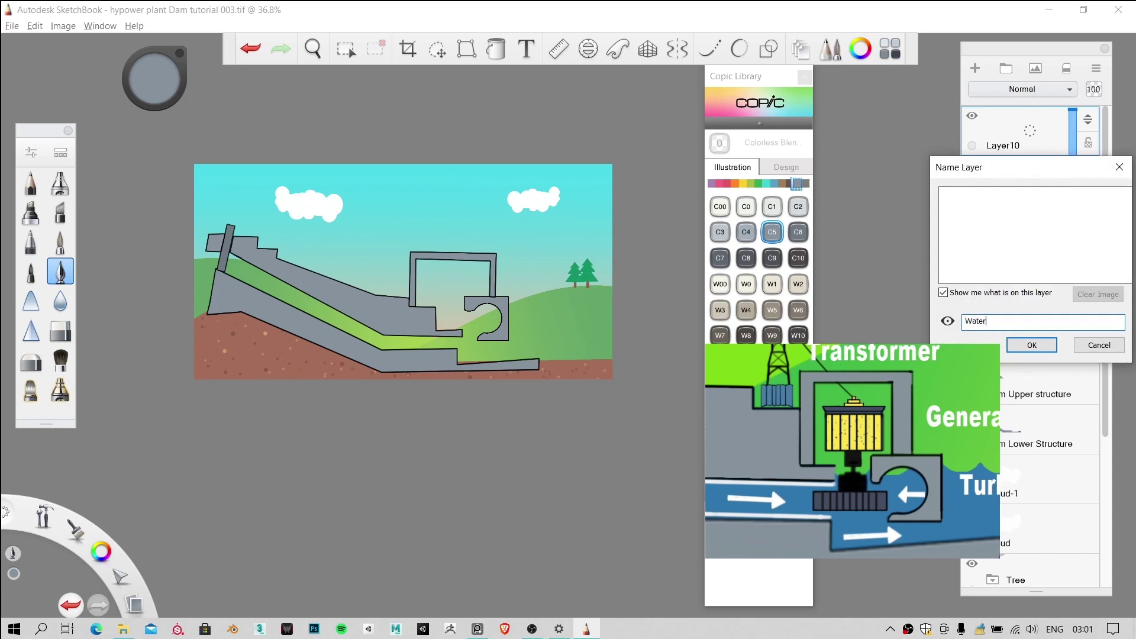
key(Return)
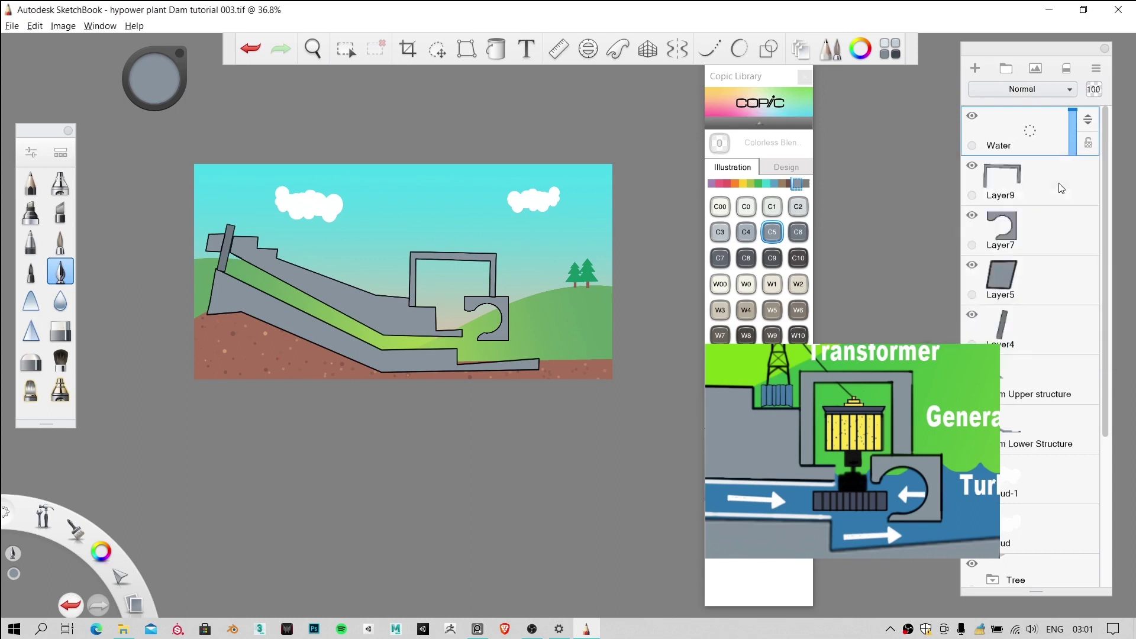
Step: Close the Copic Library and undo the last change
scroll(287, 267, up, 3)
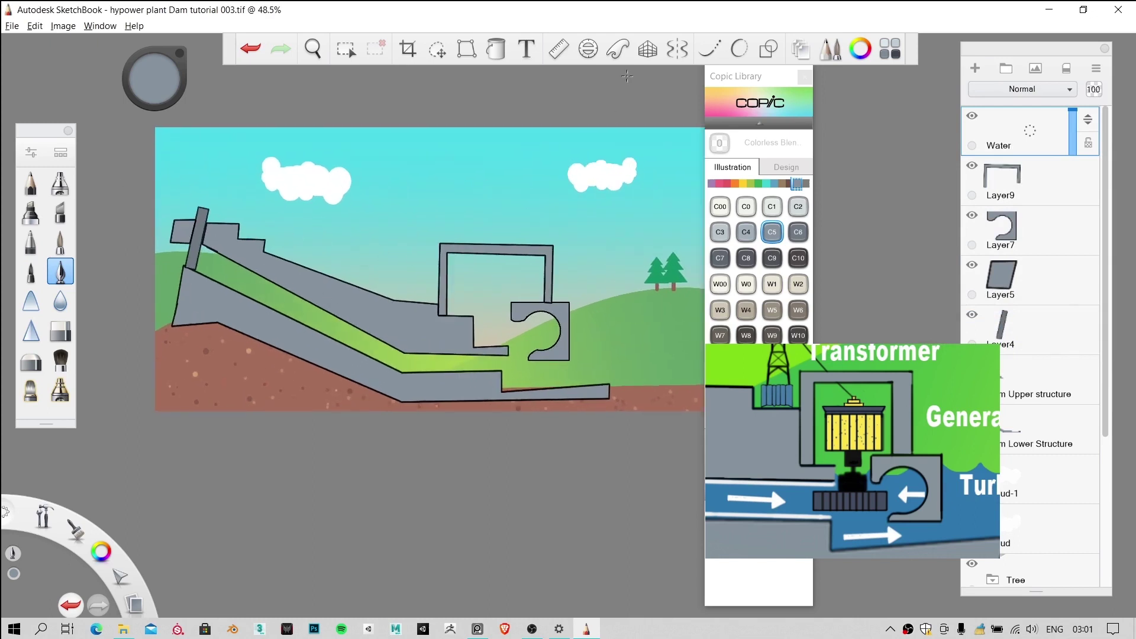
click(804, 77)
key(space)
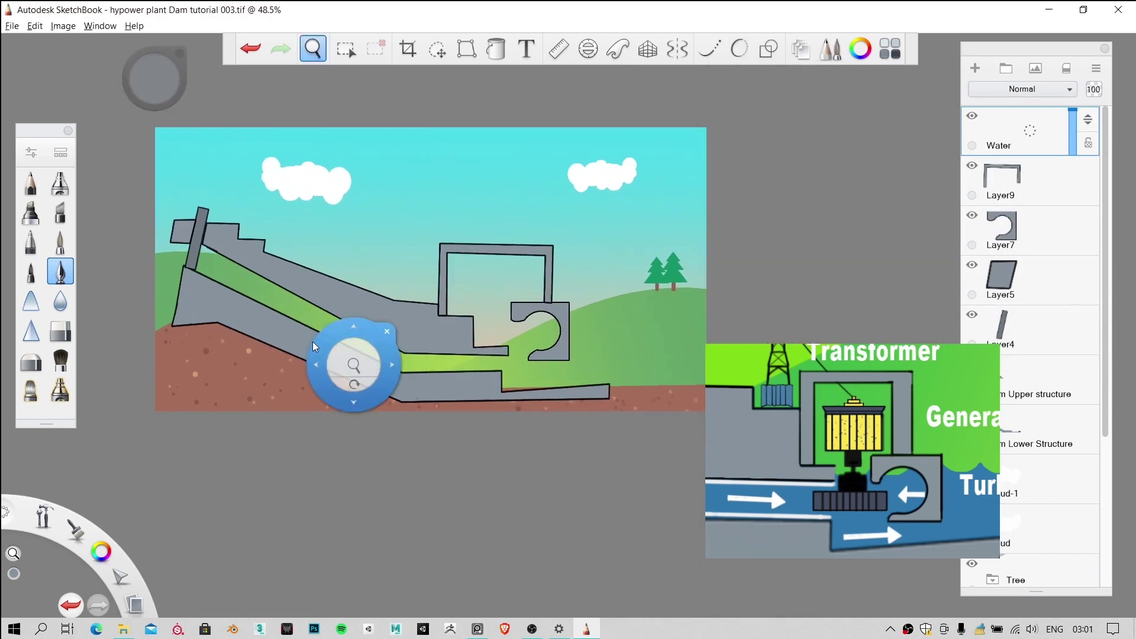
mouse_move(378, 343)
mouse_down()
mouse_move(393, 300)
mouse_move(374, 363)
mouse_up()
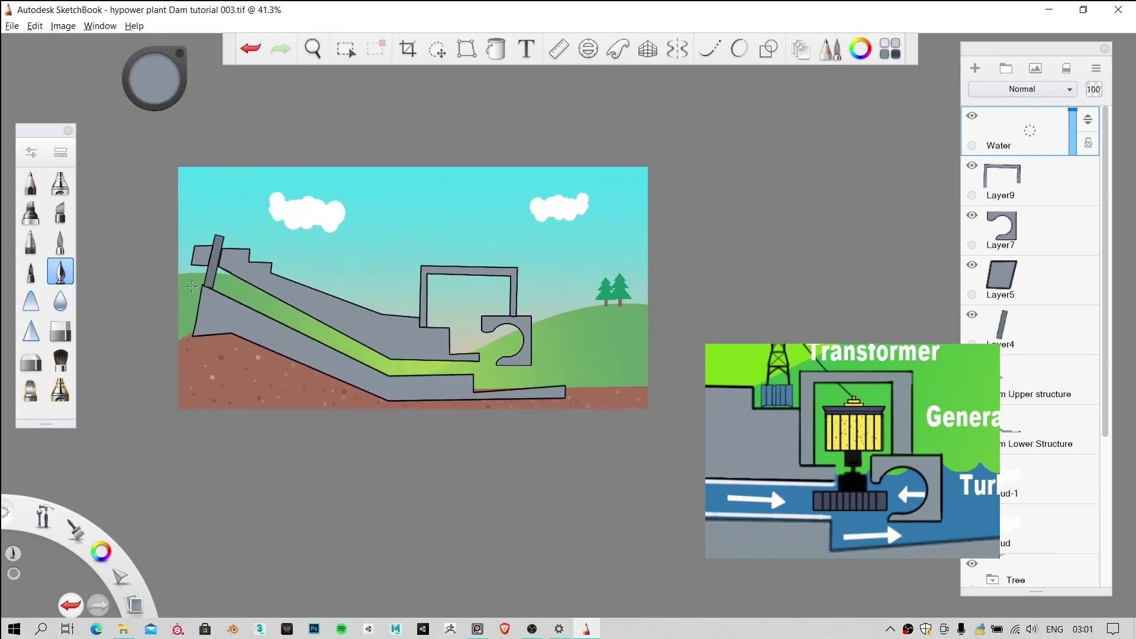
key(ctrl+z)
scroll(251, 259, up, 2)
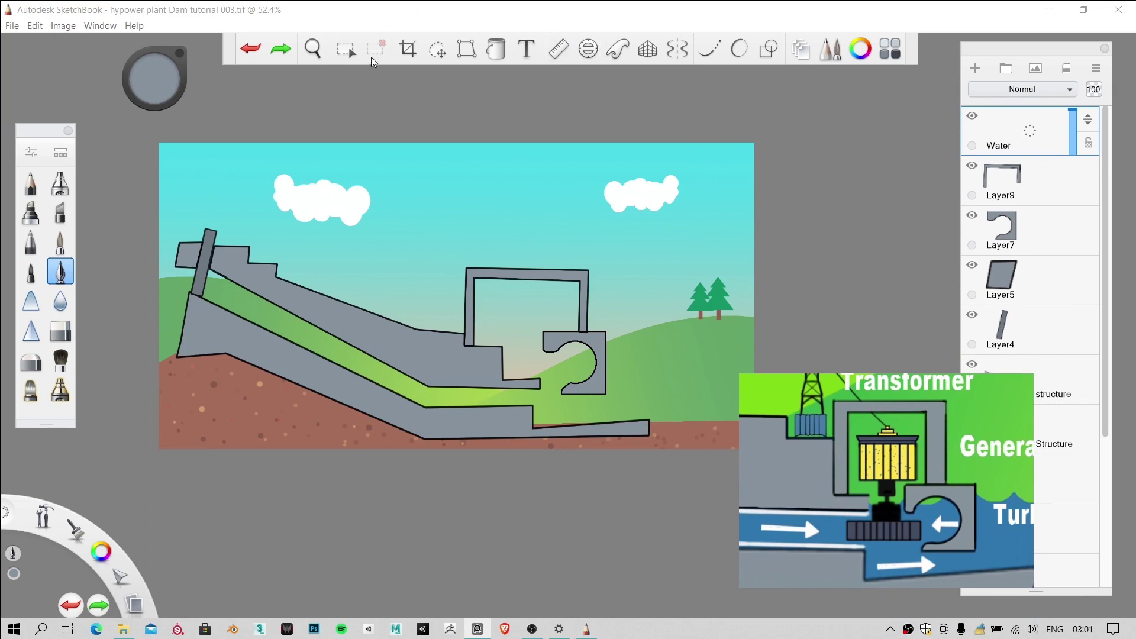
Step: Outline the water area with a polyline selection running from the canvas's left edge through the dam channel and turbine casing to the right edge
click(343, 48)
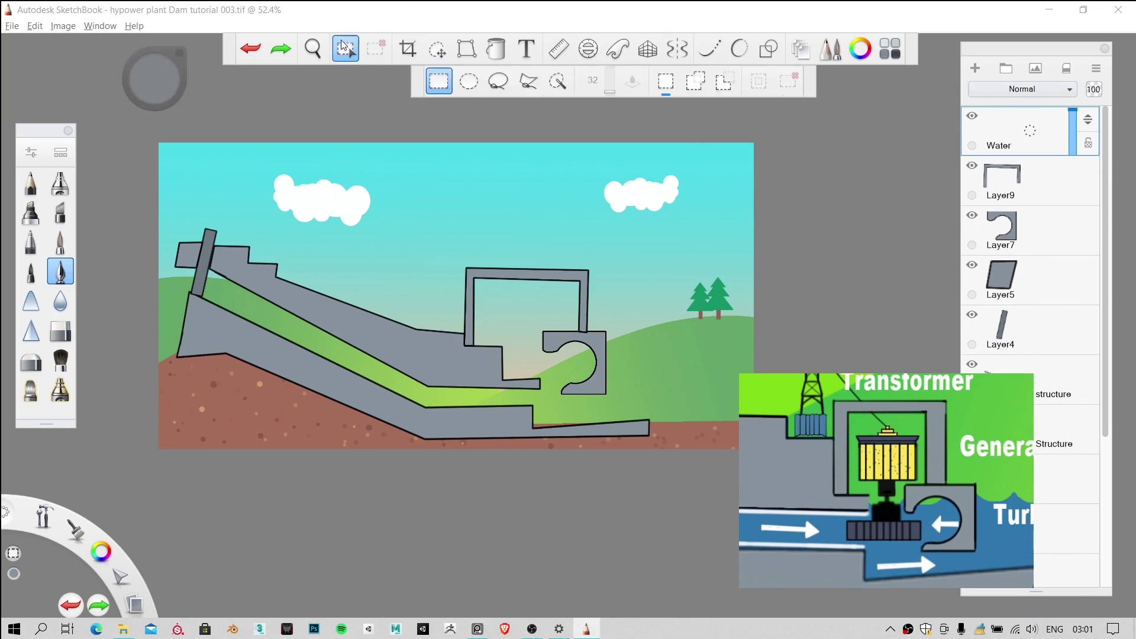
click(341, 47)
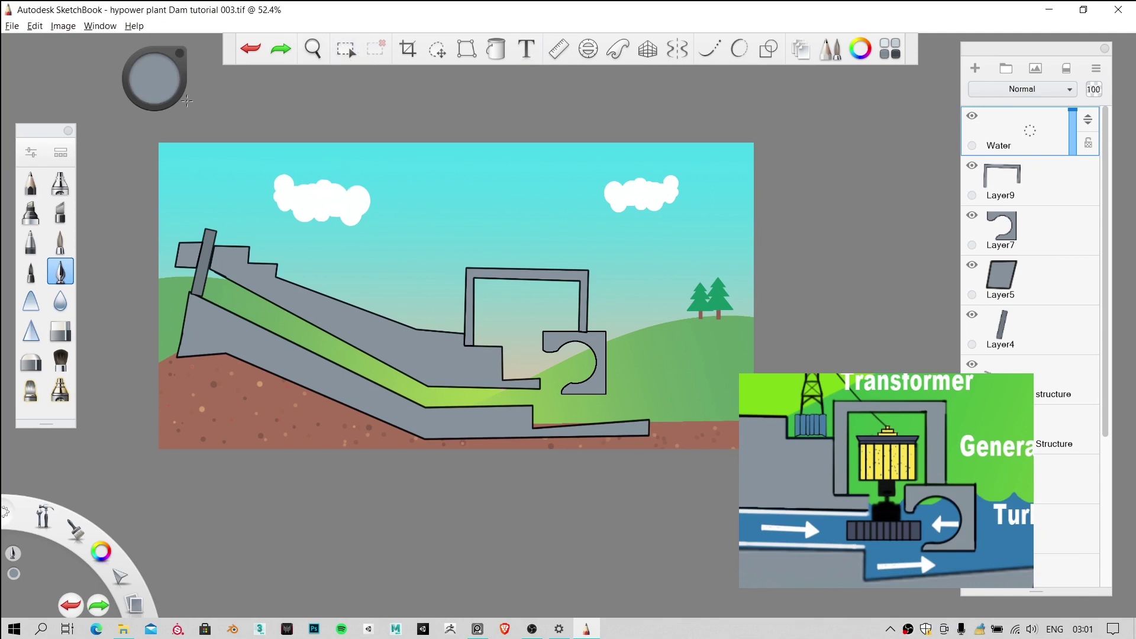
click(342, 52)
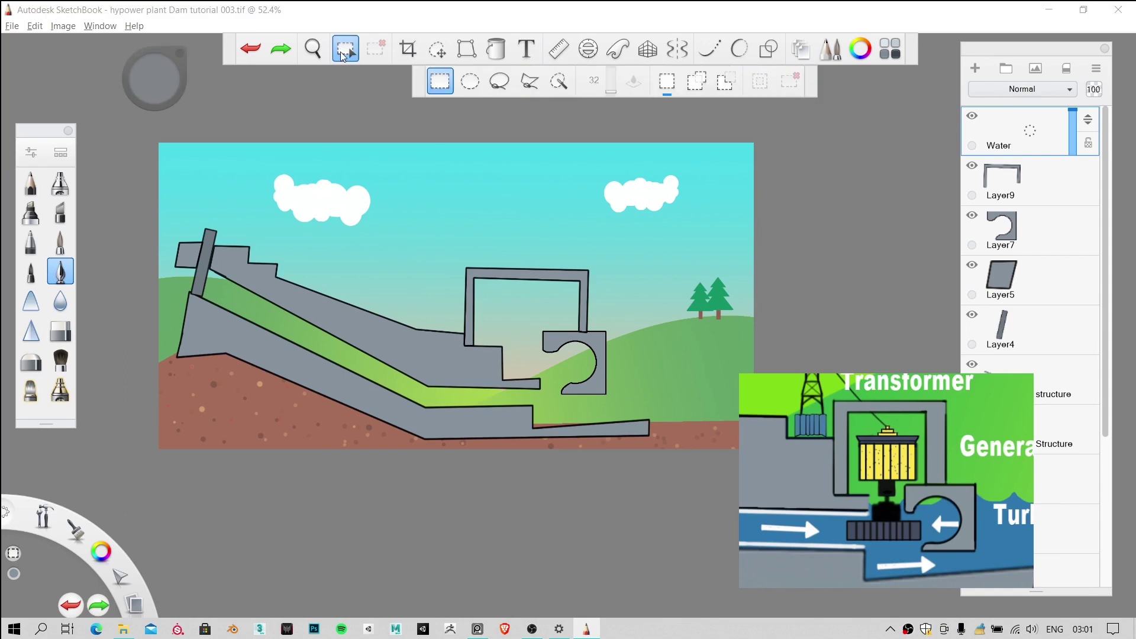
click(532, 85)
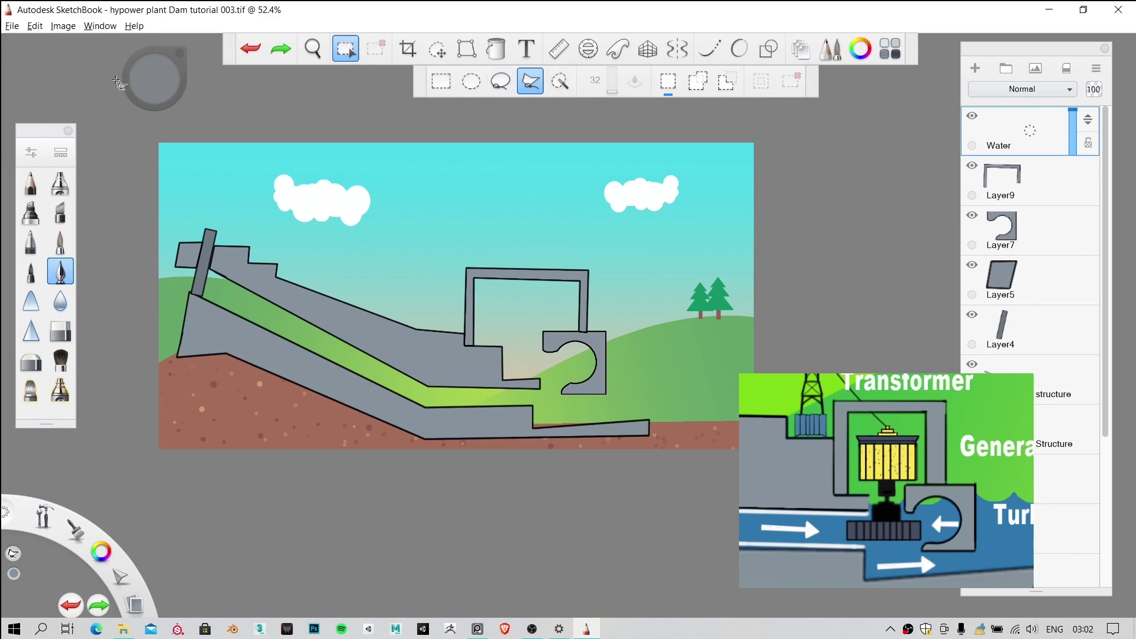
scroll(219, 181, up, 1)
scroll(219, 181, down, 2)
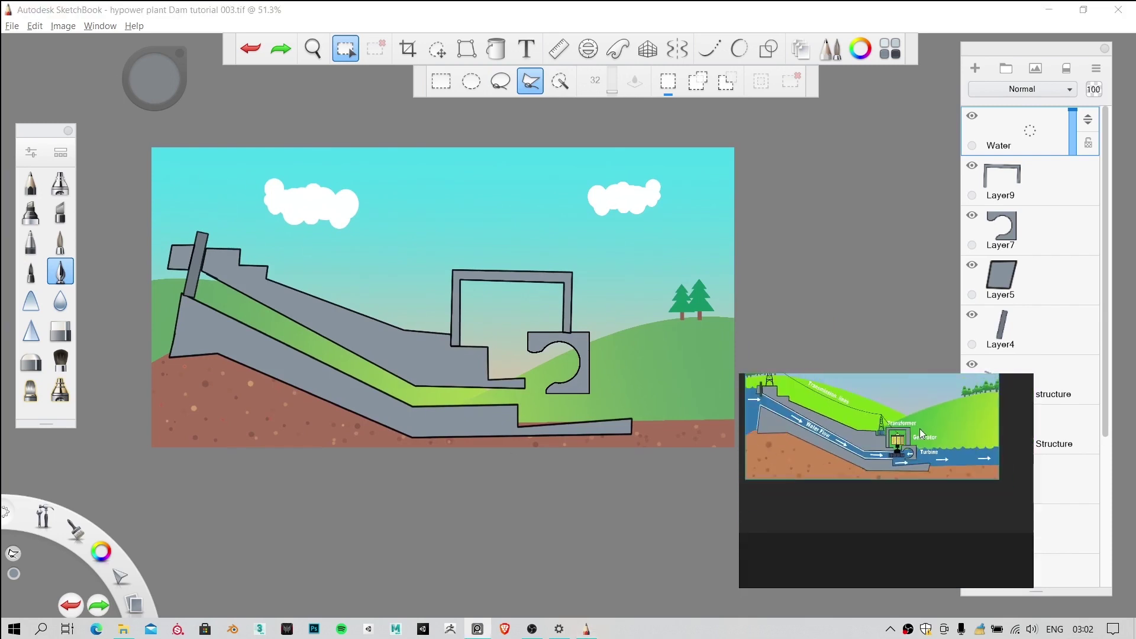
scroll(469, 311, down, 2)
scroll(144, 251, up, 4)
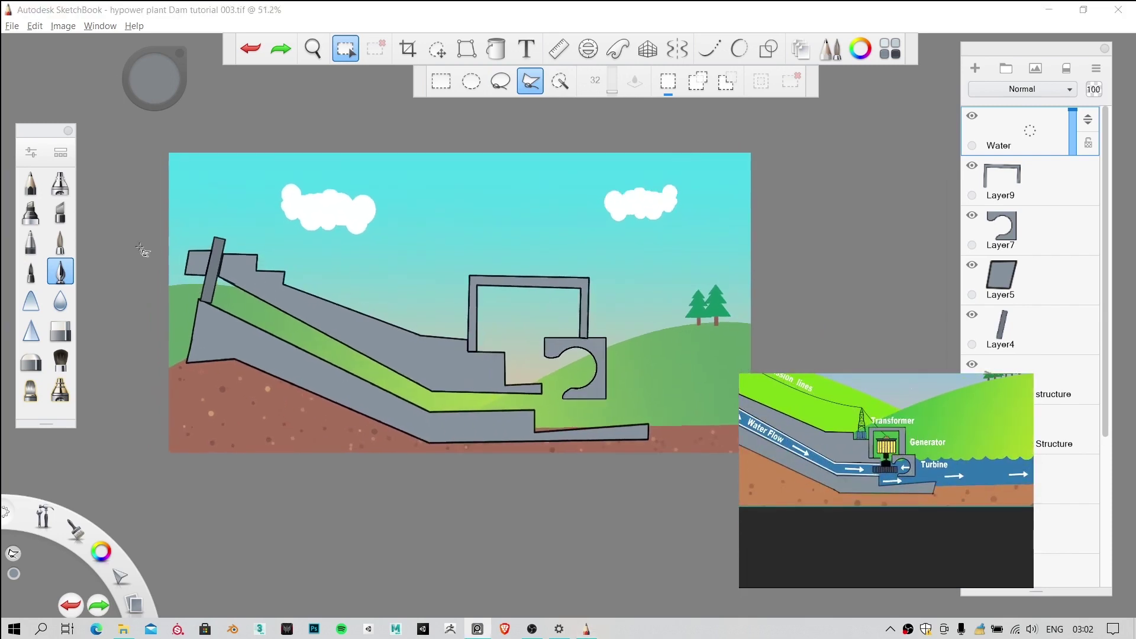
click(172, 264)
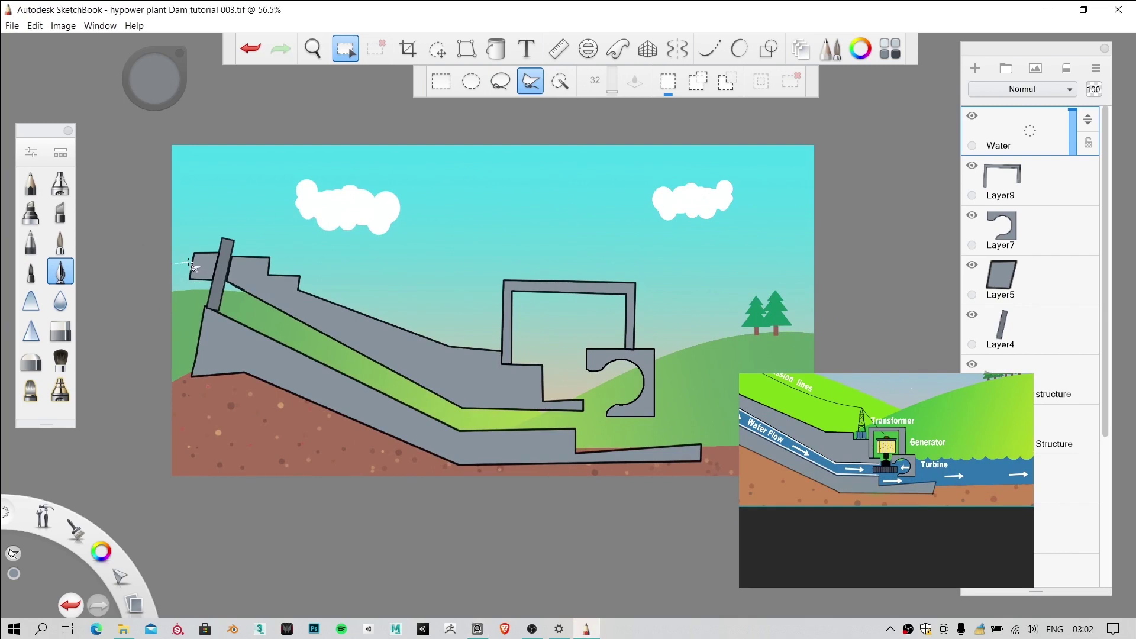
click(253, 267)
click(544, 400)
key(space)
mouse_move(696, 420)
mouse_down()
mouse_move(548, 436)
mouse_move(491, 417)
mouse_move(515, 431)
mouse_move(584, 426)
mouse_up()
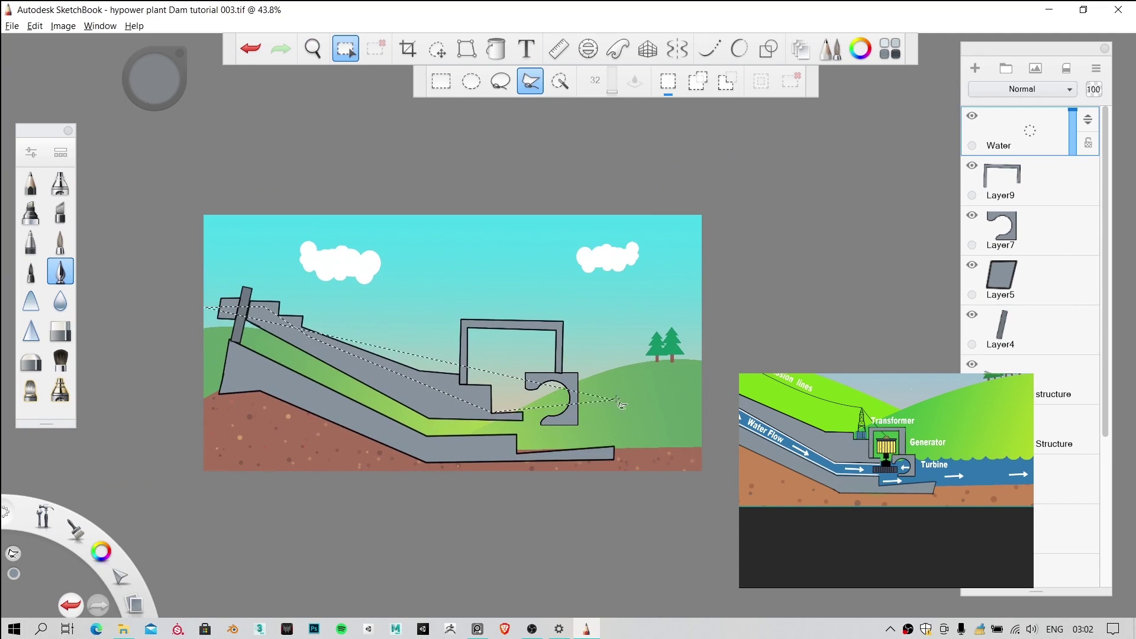
click(707, 414)
click(714, 467)
click(407, 463)
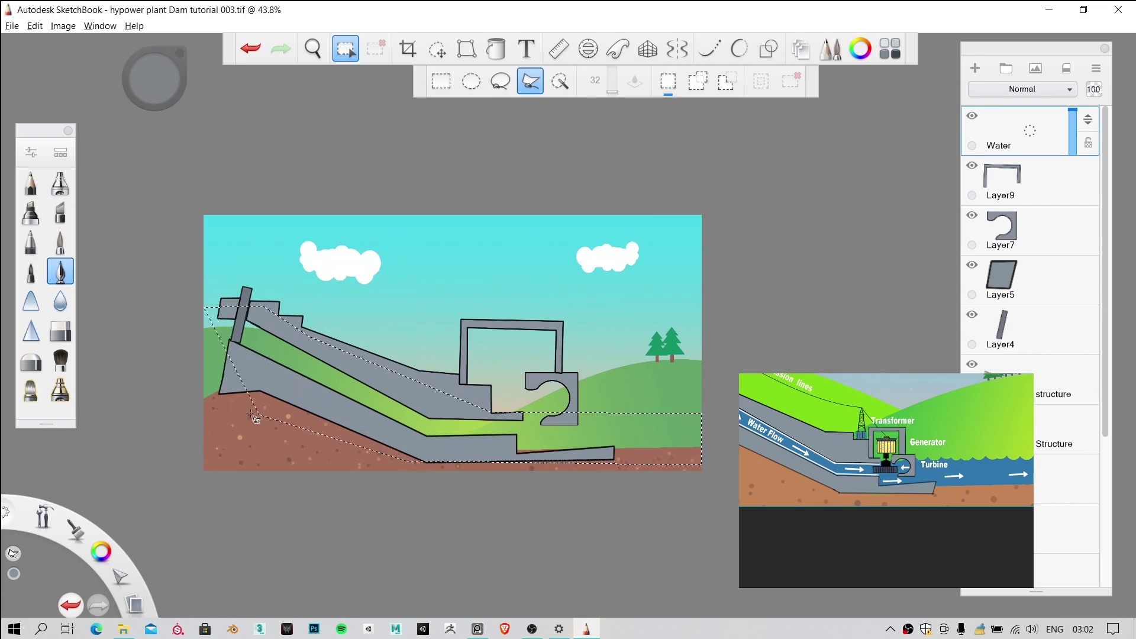
double_click(176, 385)
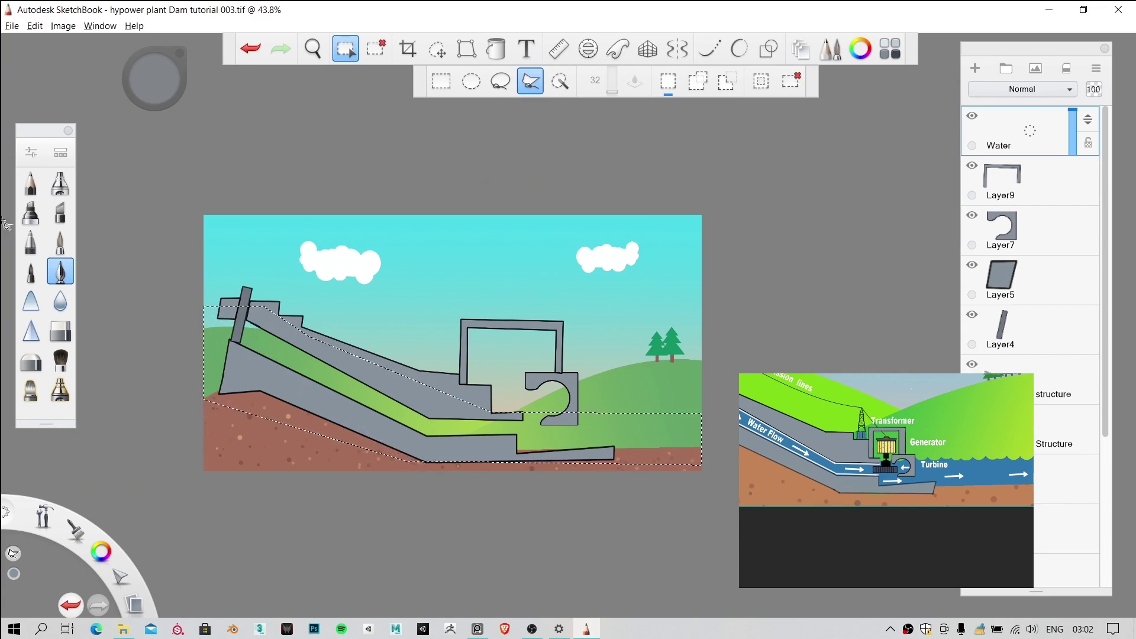
Step: Flood fill the selected water area with the Copic blue B06 and switch the fill color to B66
scroll(379, 248, up, 1)
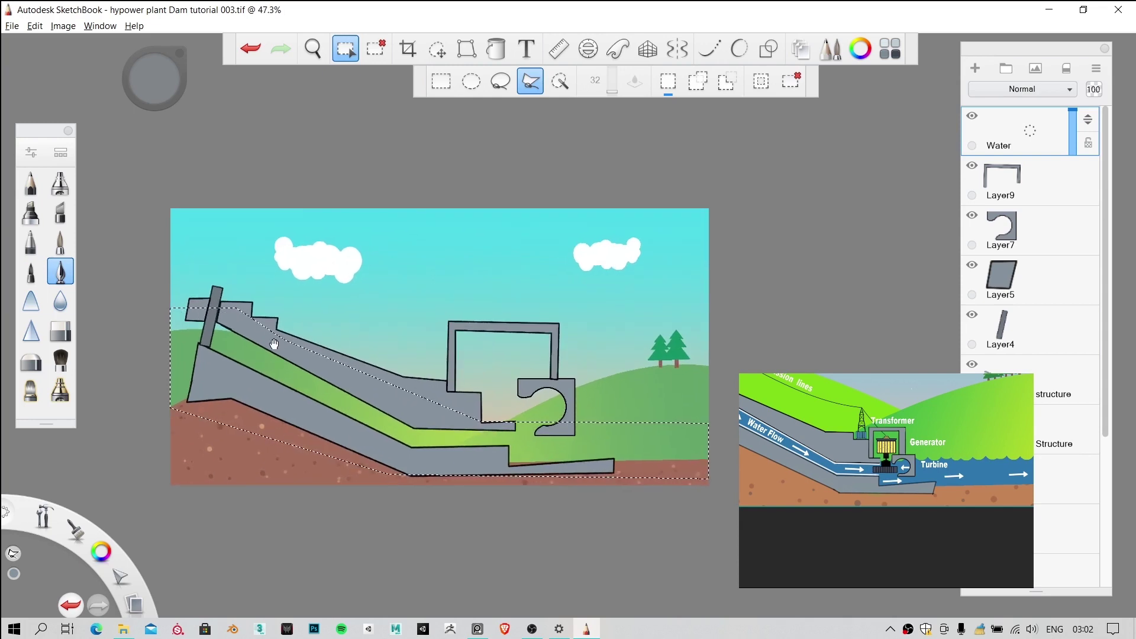
click(496, 49)
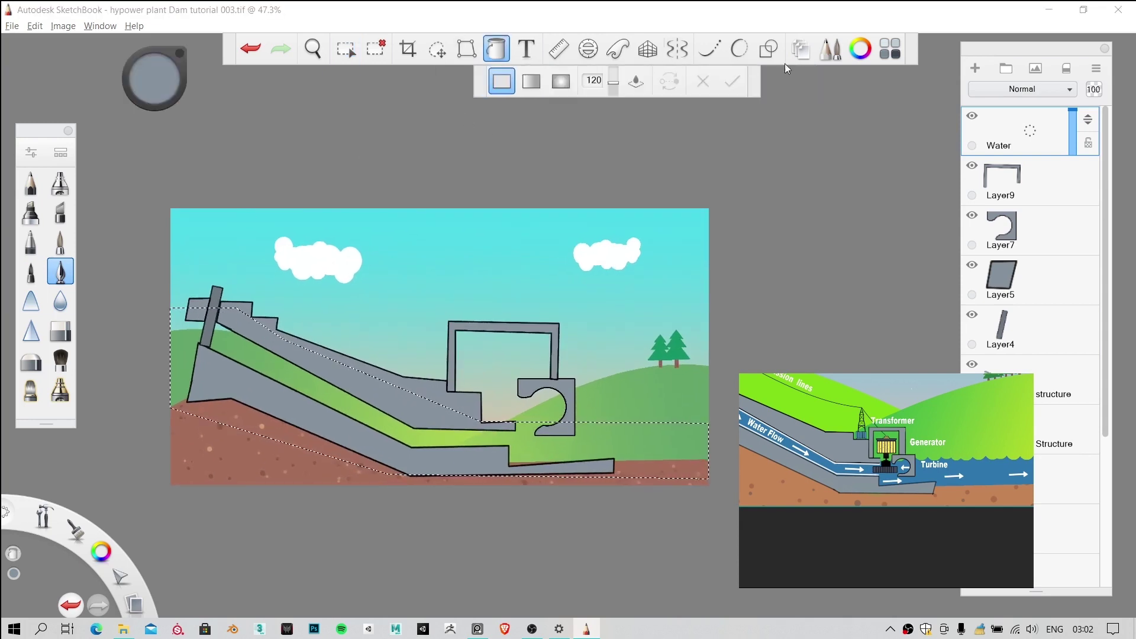
click(890, 48)
click(776, 186)
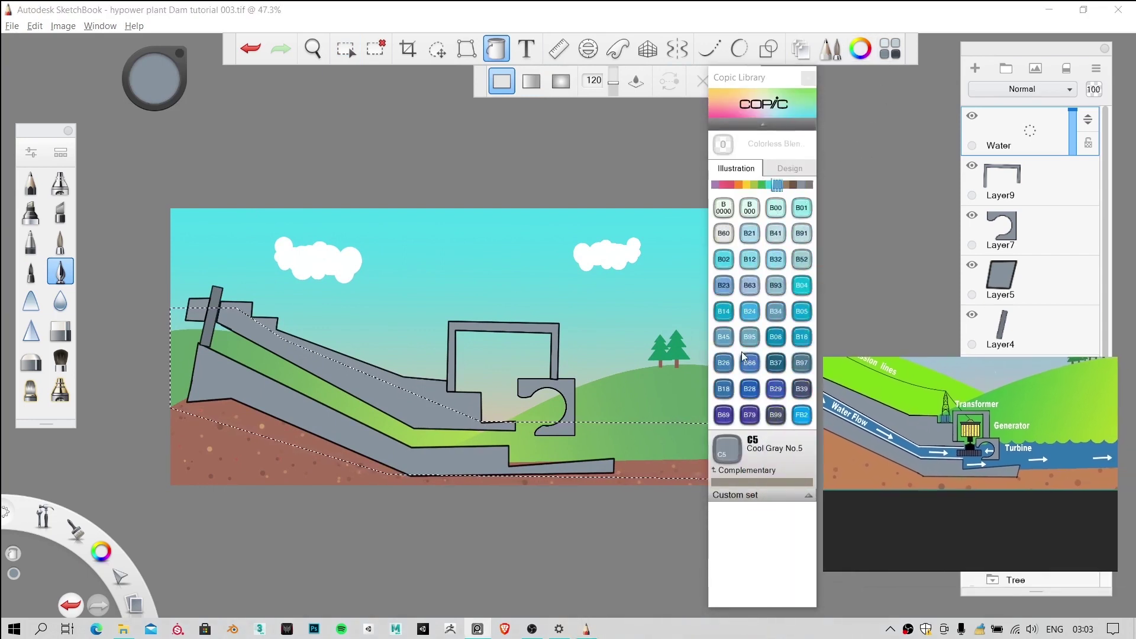
click(776, 336)
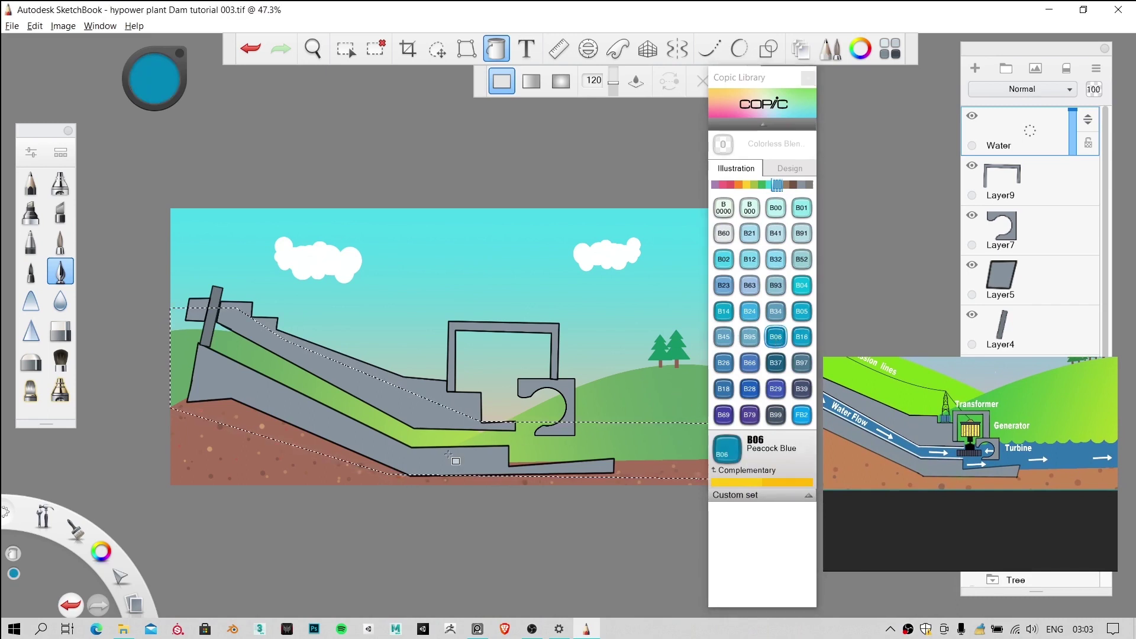
click(747, 364)
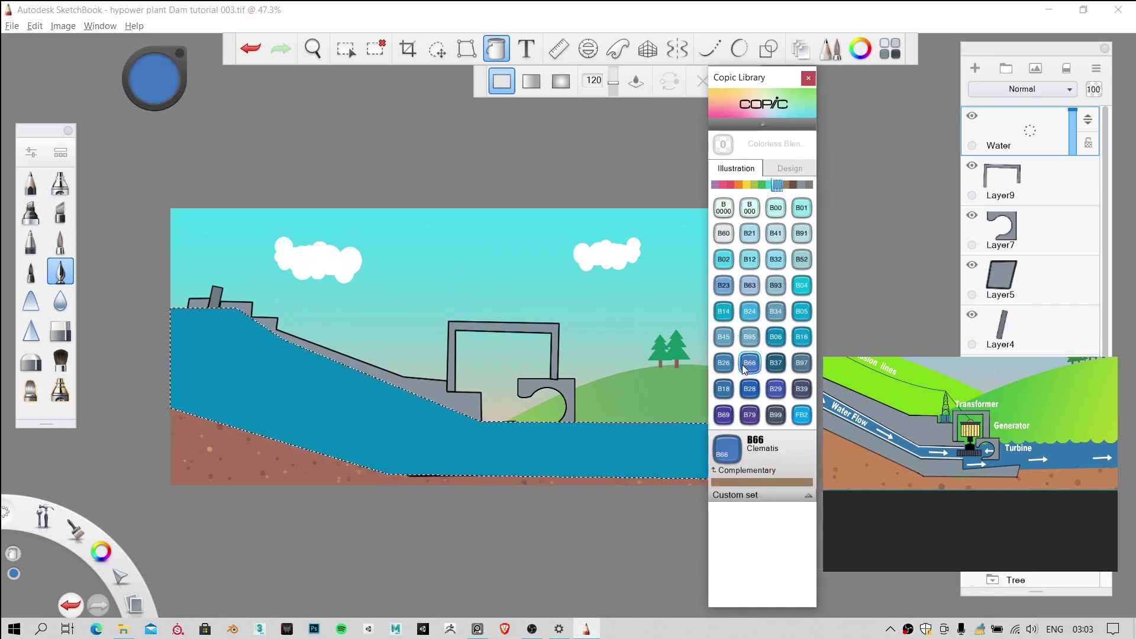
Step: Refill the selected water area with the Copic blue B26 and close the Copic Library
click(574, 464)
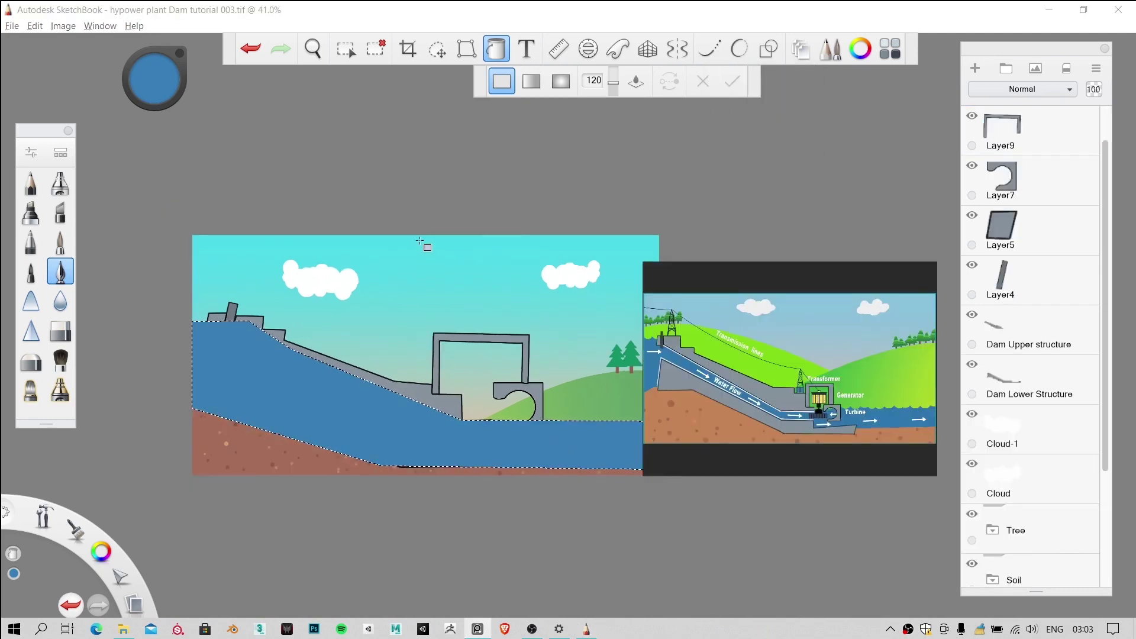
scroll(445, 218, up, 1)
key(space)
key(space)
key(space)
click(540, 157)
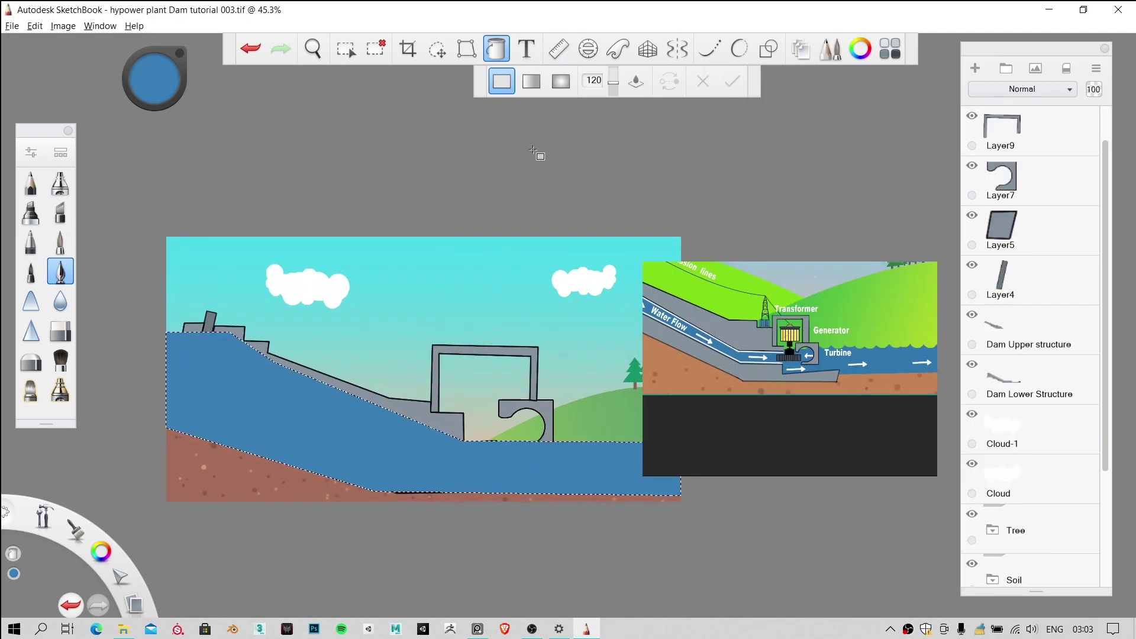
key(space)
drag(607, 235, 537, 209)
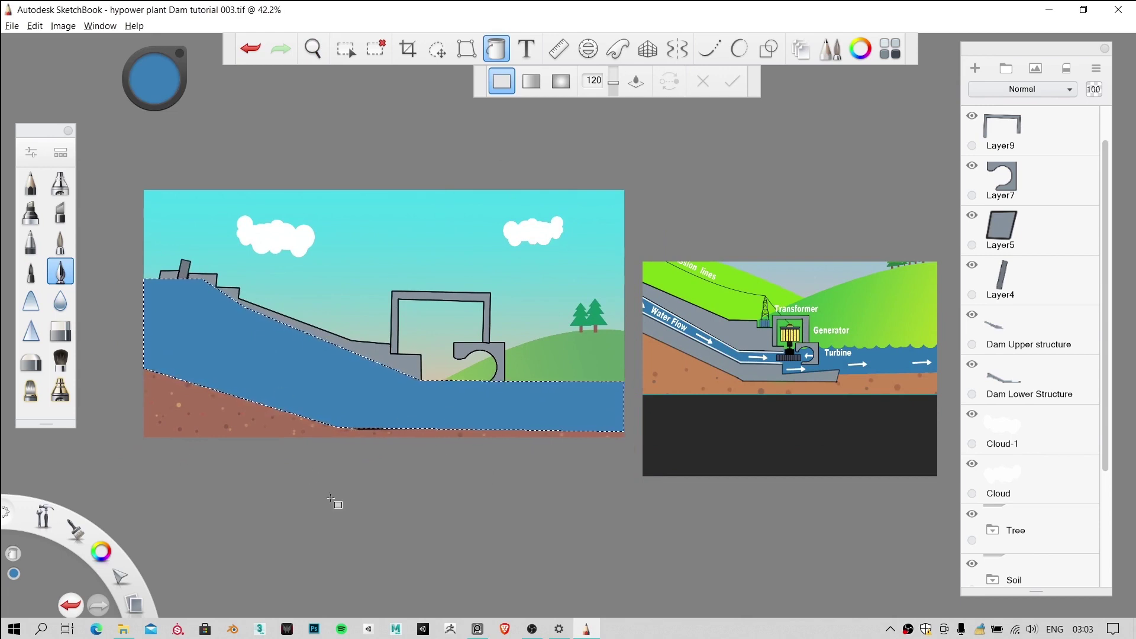
Step: Deselect the water area and move the reference image clear of the canvas's right edge
key(ctrl+d)
scroll(265, 255, up, 1)
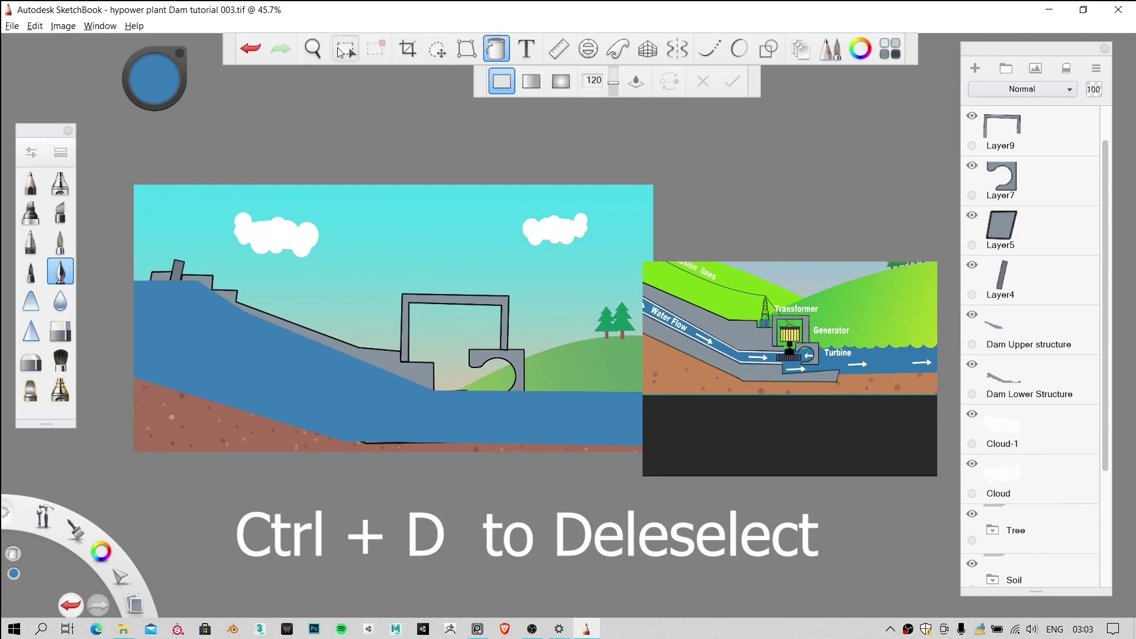
click(342, 52)
click(343, 51)
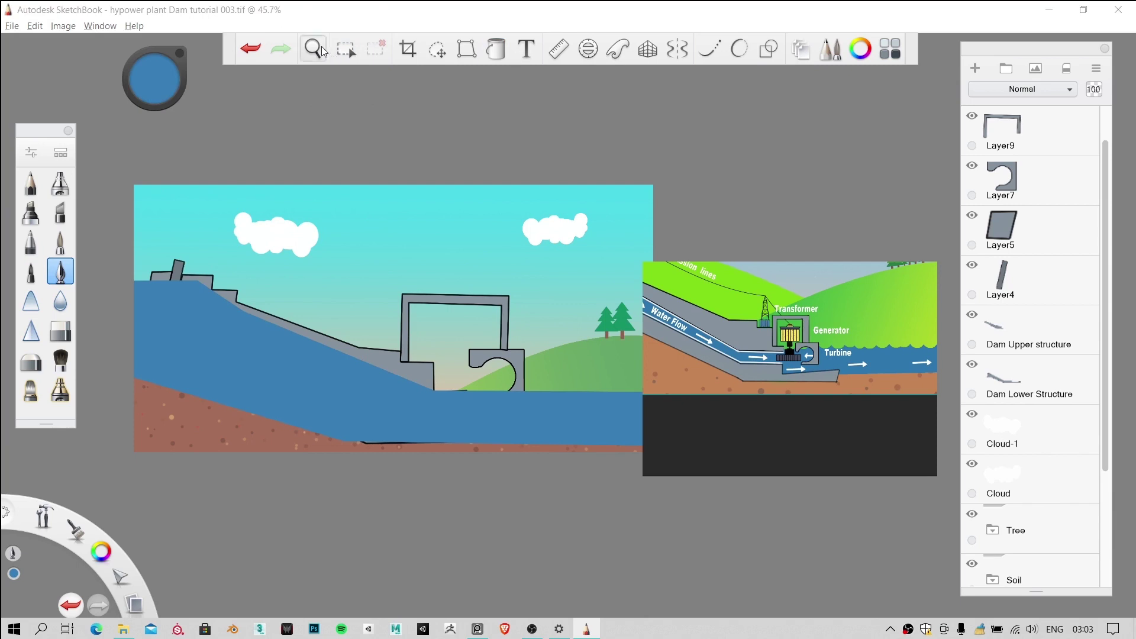
scroll(1065, 149, up, 1)
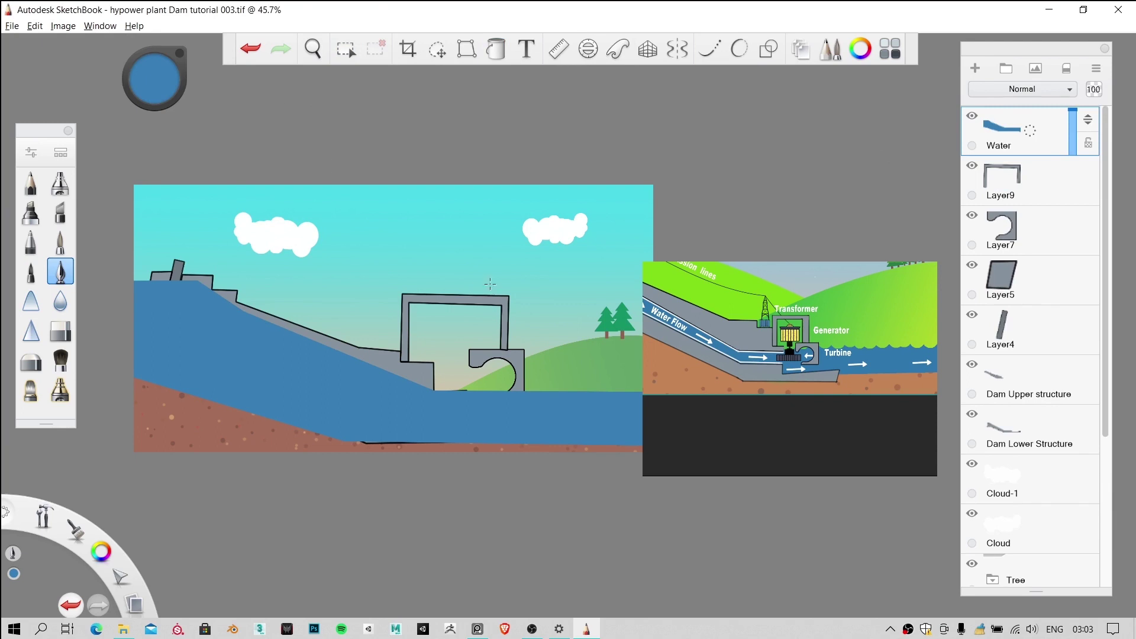
drag(757, 306, 775, 243)
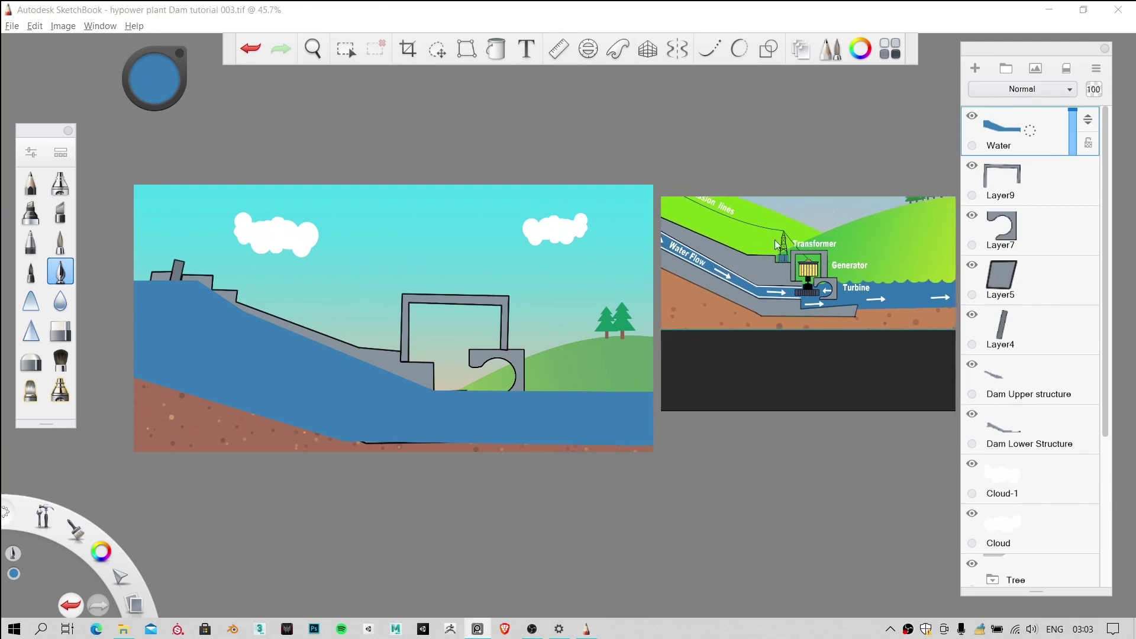
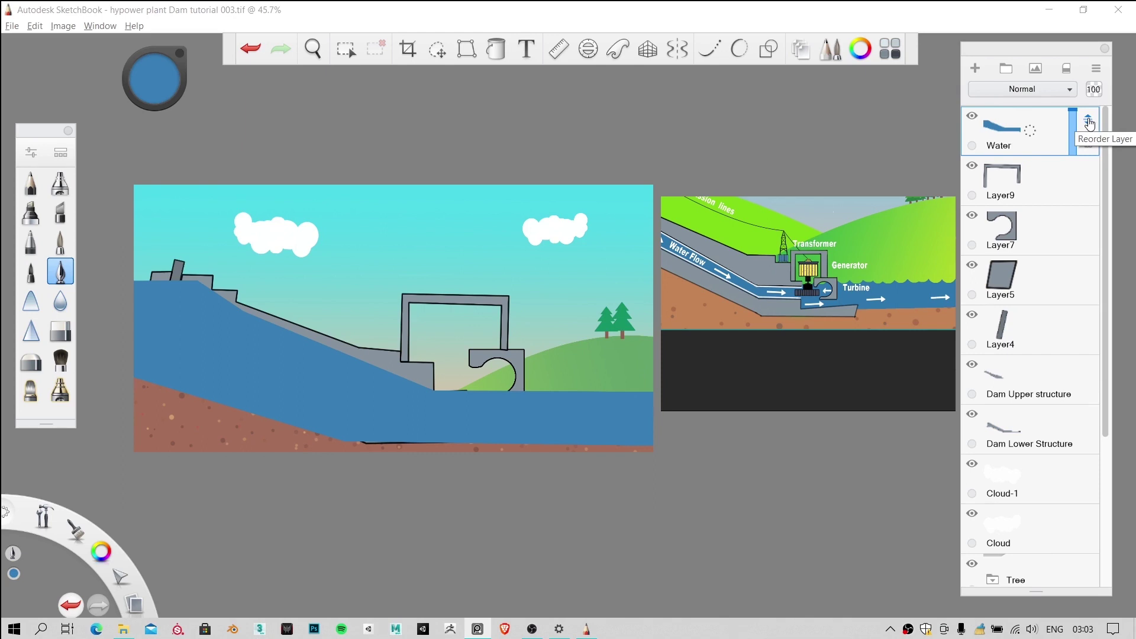
Step: Move the Water layer down the layer stack so it sits between the Tree and Soil groups
drag(1090, 123, 1090, 126)
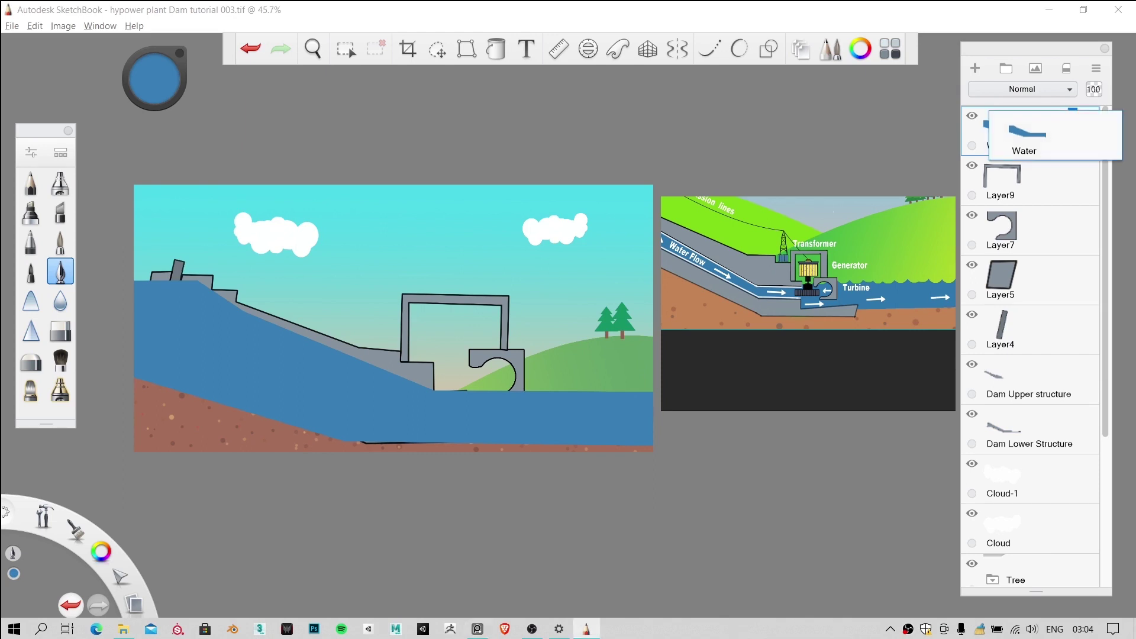
click(1090, 124)
click(1089, 124)
click(1090, 123)
drag(1090, 126, 1061, 424)
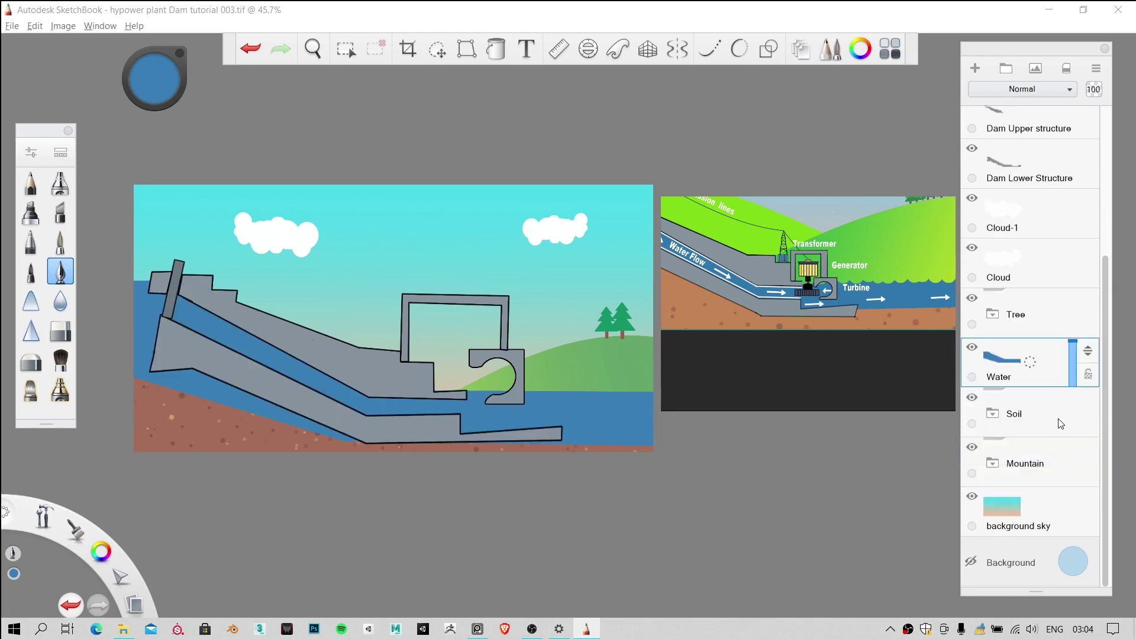
Step: Expand the Soil group, move the Water layer below it and above the Mountain group, and collapse the Soil group
scroll(193, 371, down, 1)
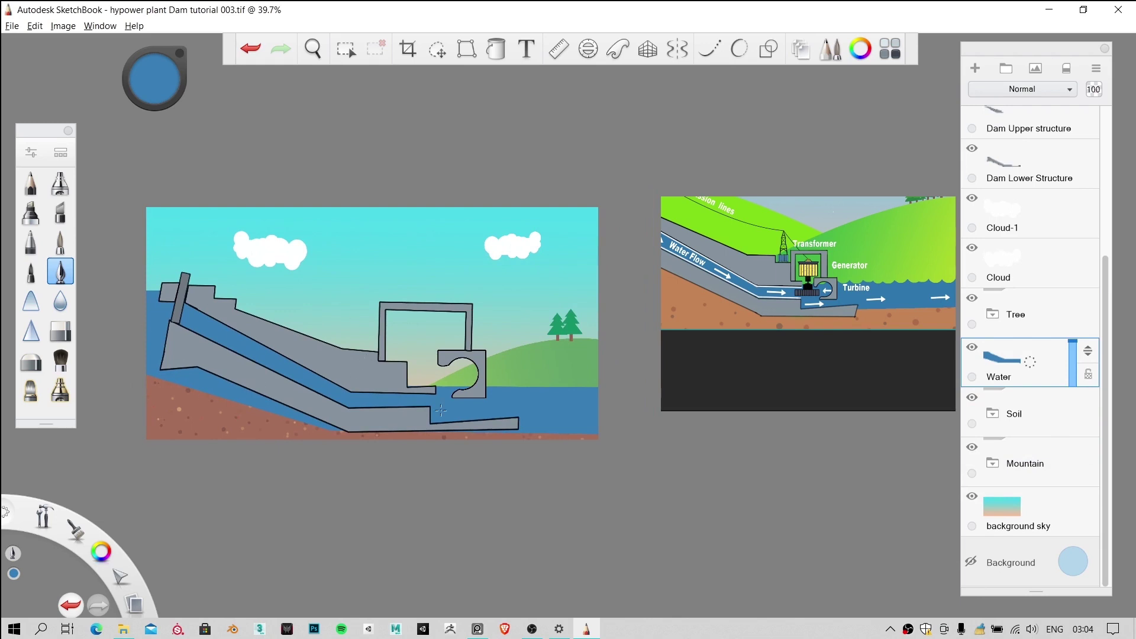
click(992, 413)
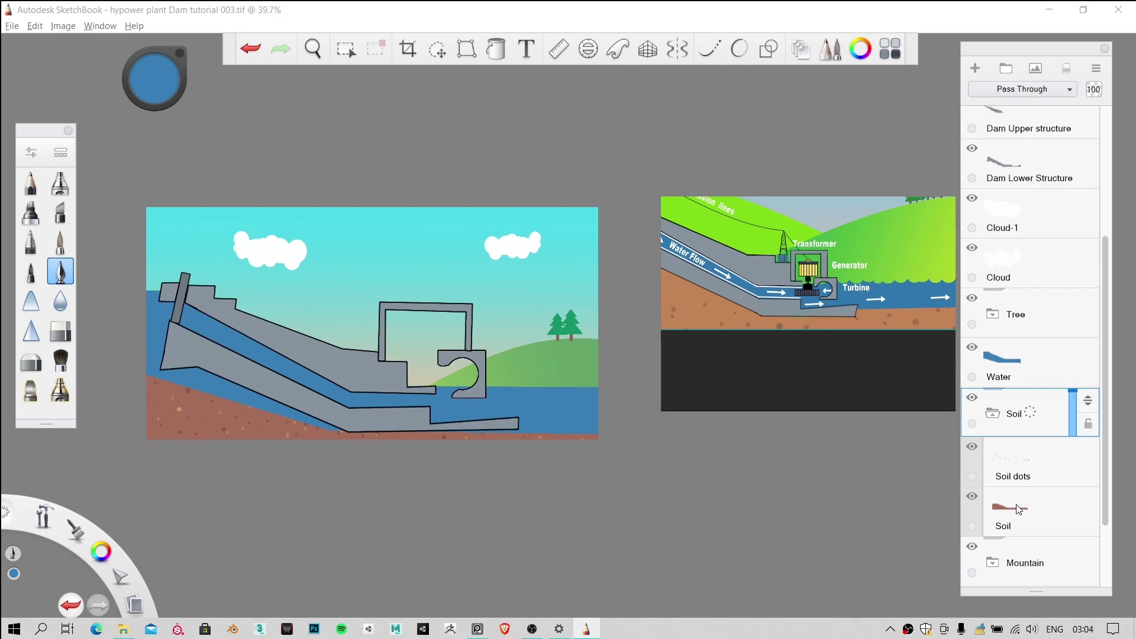
scroll(237, 417, up, 2)
scroll(243, 414, up, 2)
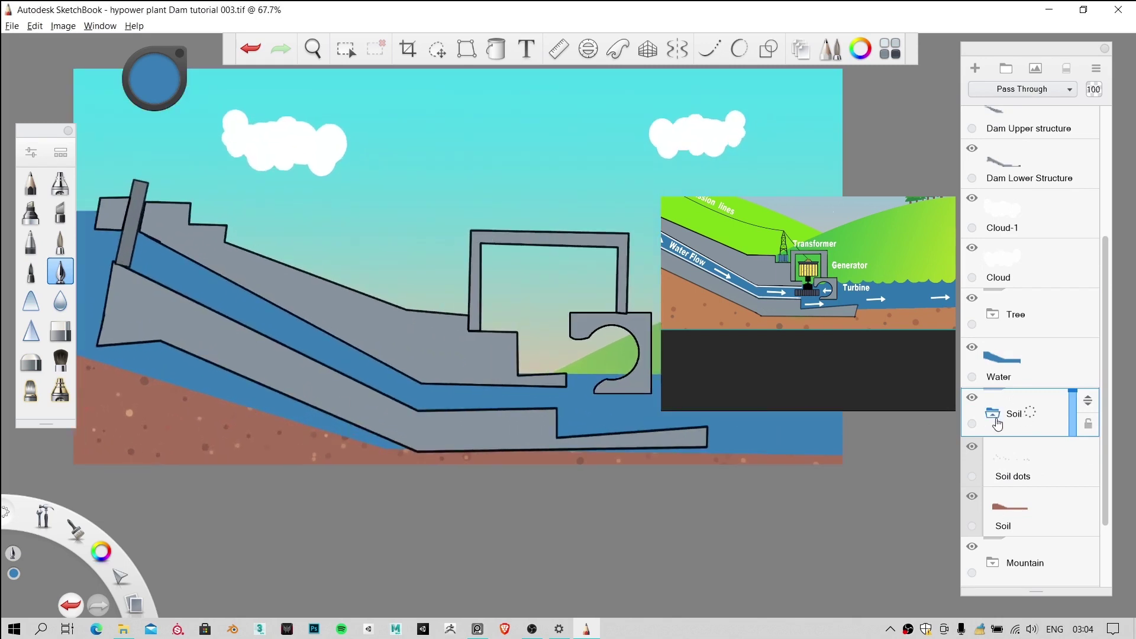
click(1079, 358)
drag(1088, 354, 1111, 546)
scroll(355, 379, down, 2)
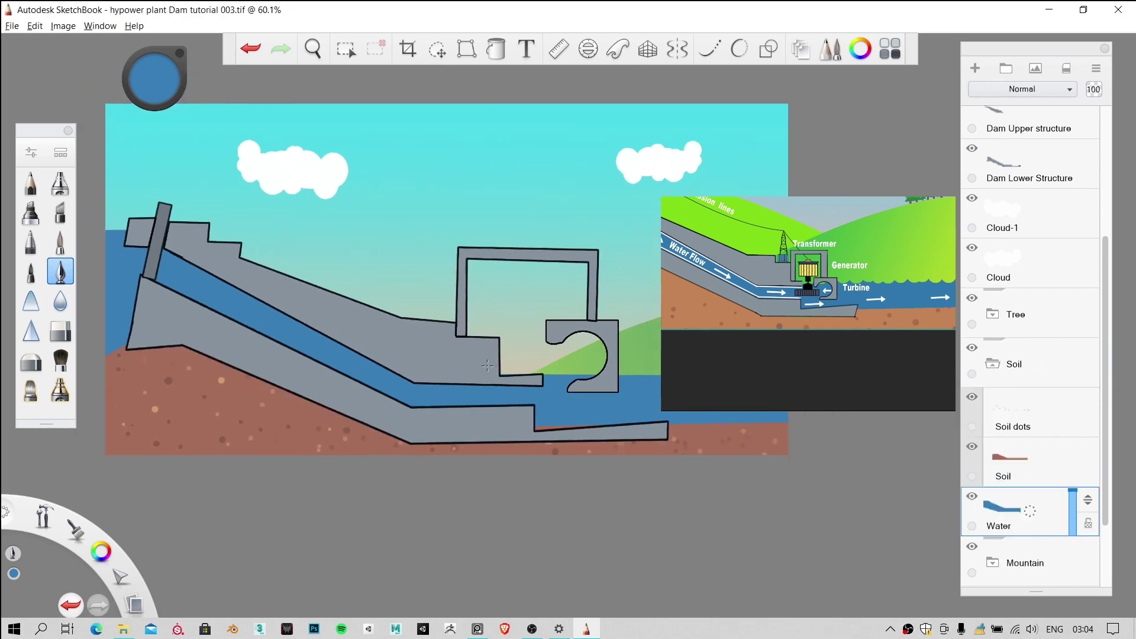
scroll(398, 404, down, 1)
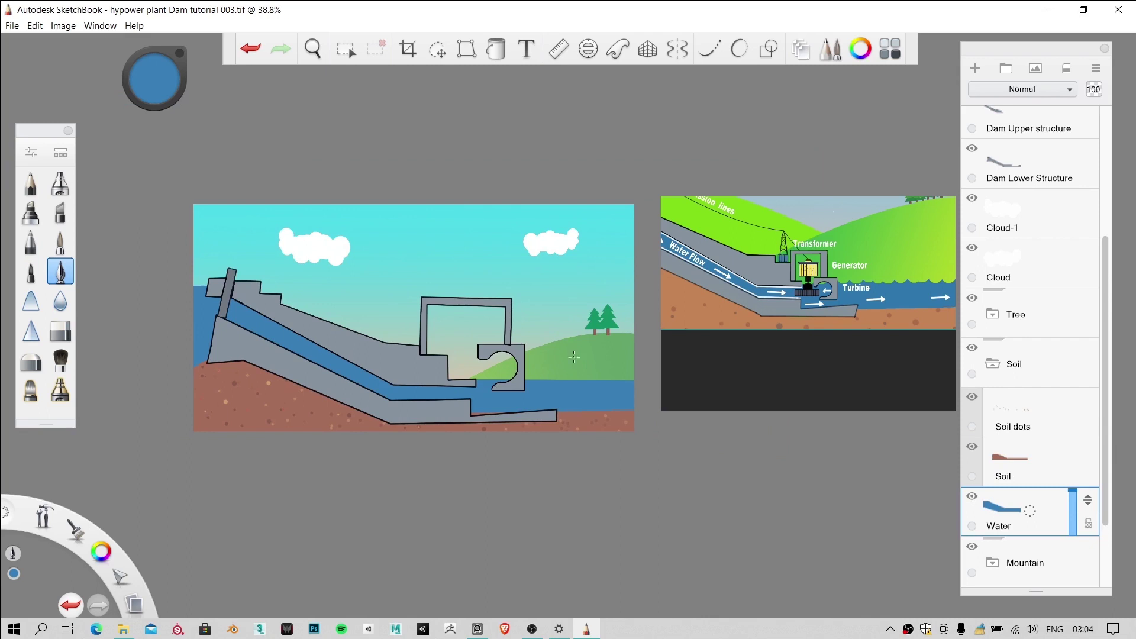
click(995, 363)
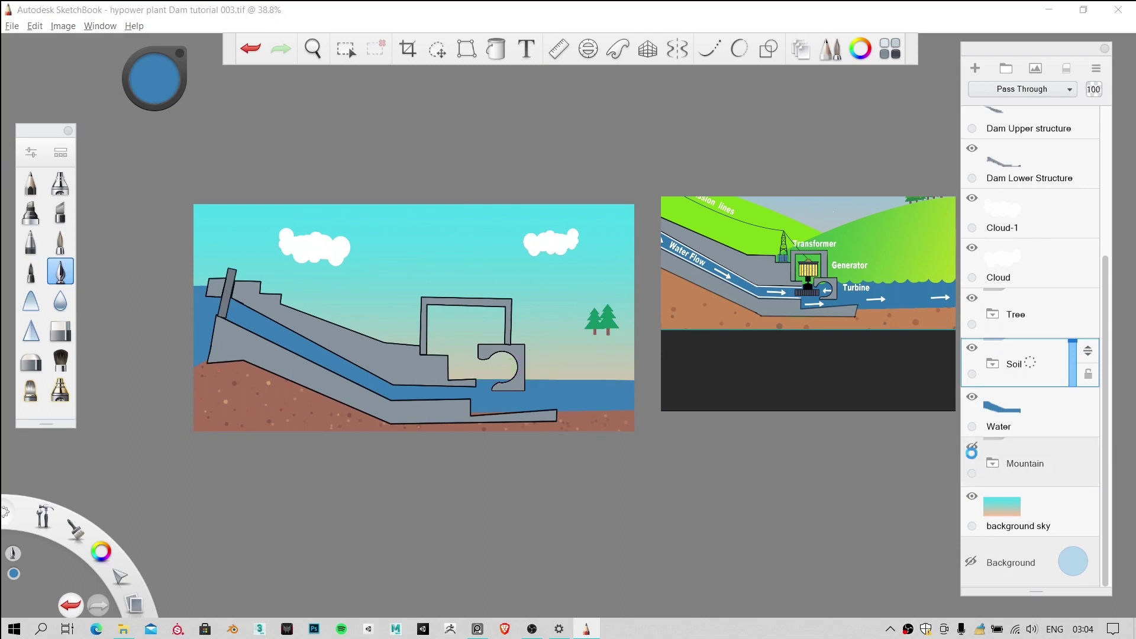
Step: Raise the Mountain group on the canvas so the green hills rise behind the dam on both sides
click(1049, 456)
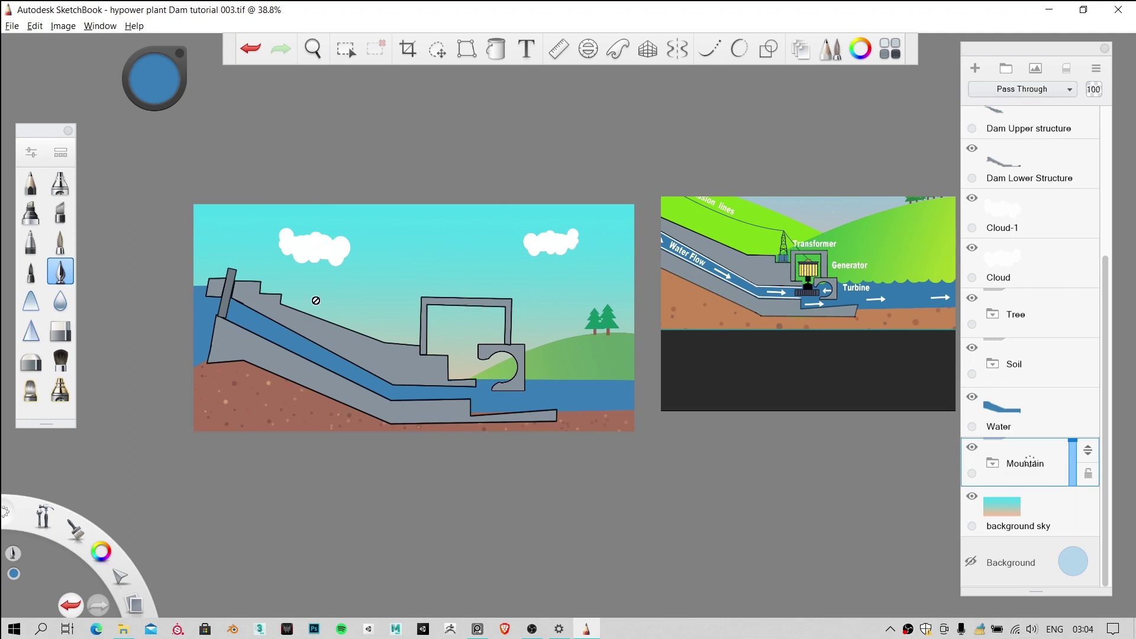
click(437, 50)
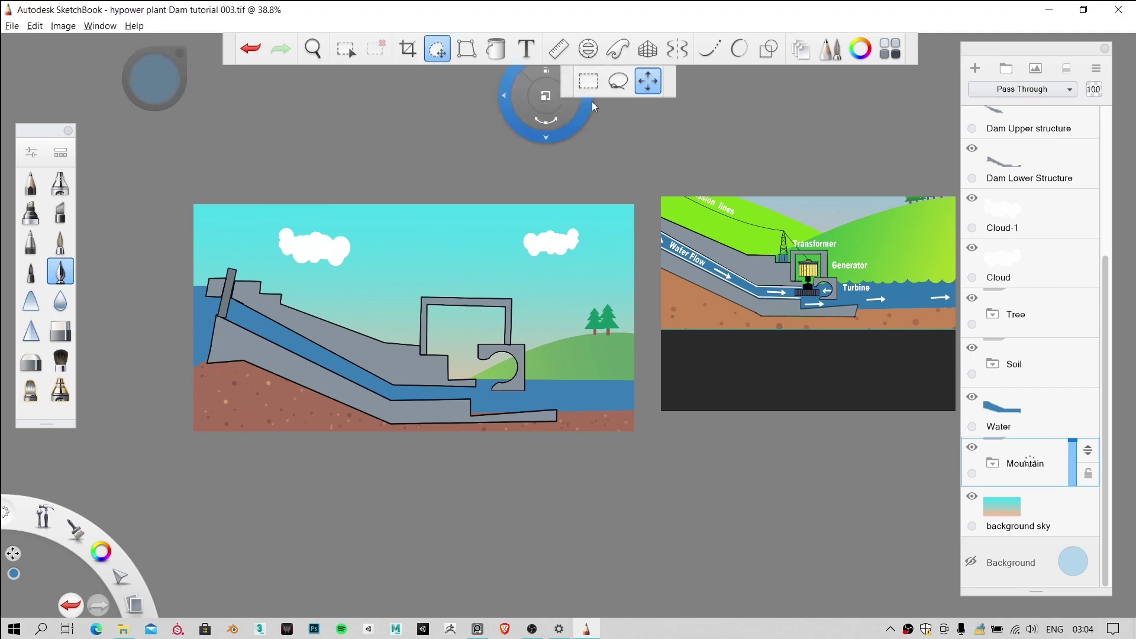
drag(634, 198, 652, 177)
drag(645, 132, 634, 90)
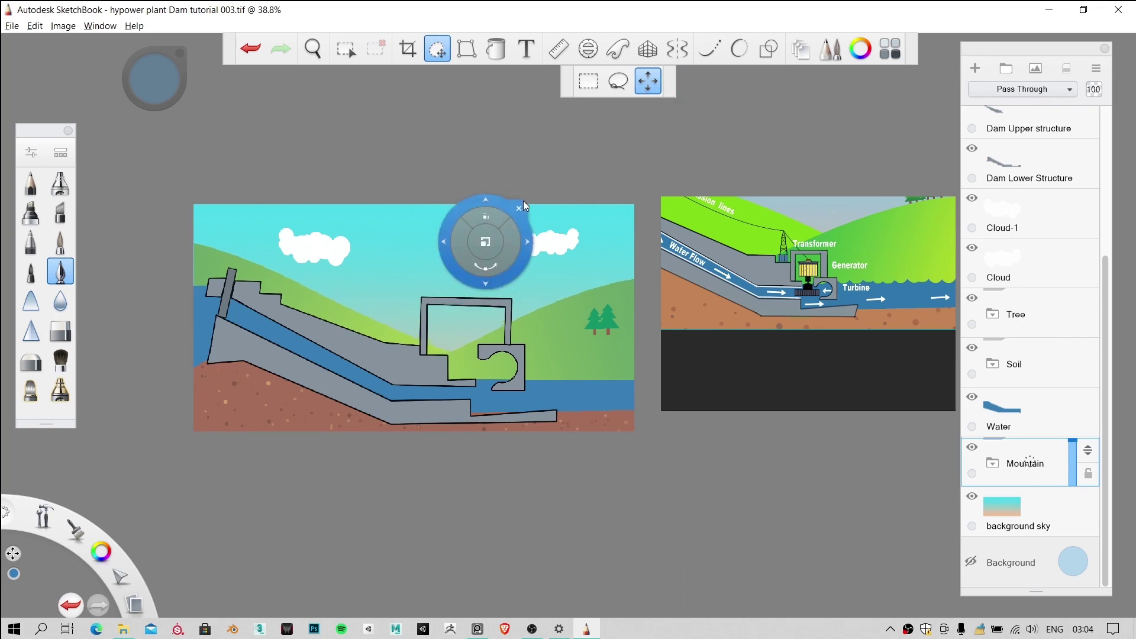
click(519, 199)
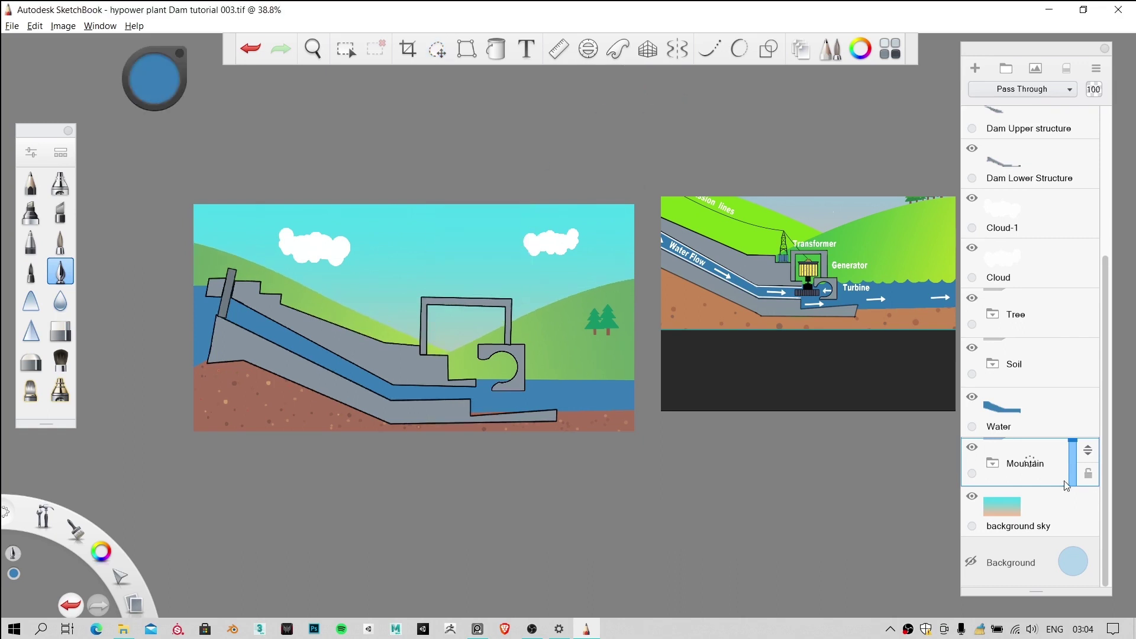
Step: Move the Tree group up and slightly right onto the crest of the raised right-hand hill
scroll(1043, 373, up, 1)
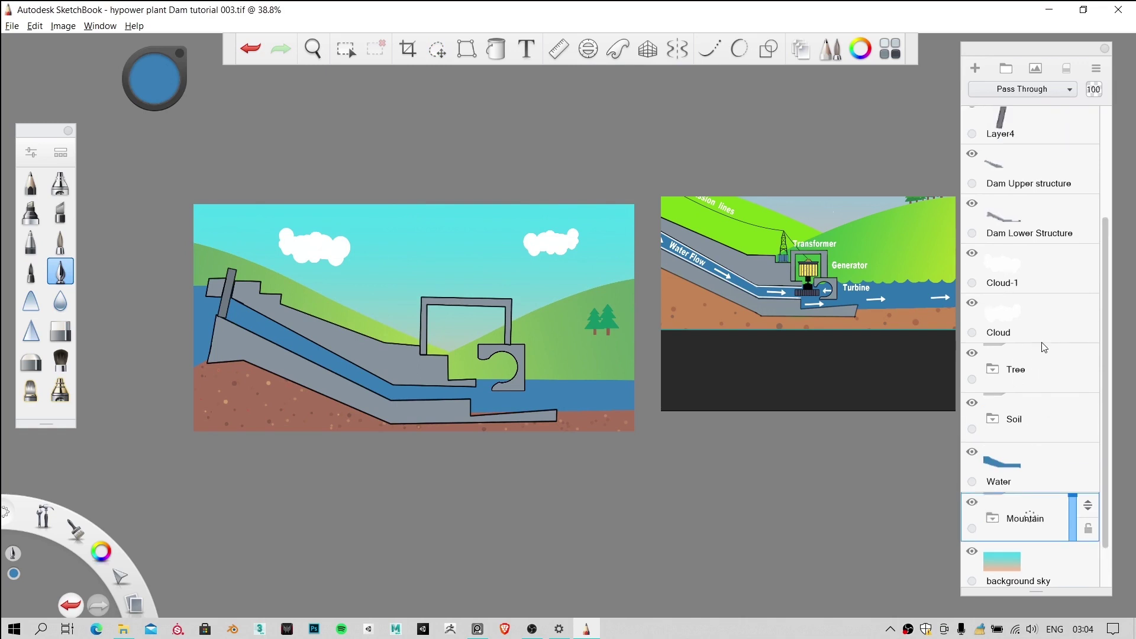
click(1044, 382)
click(437, 49)
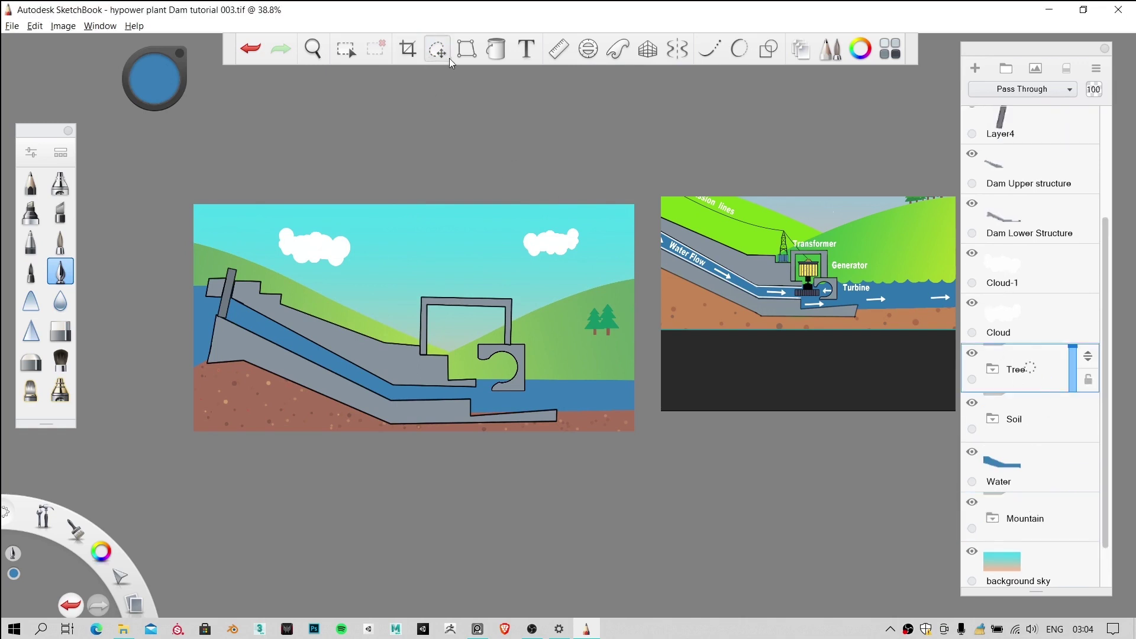
drag(496, 239, 464, 183)
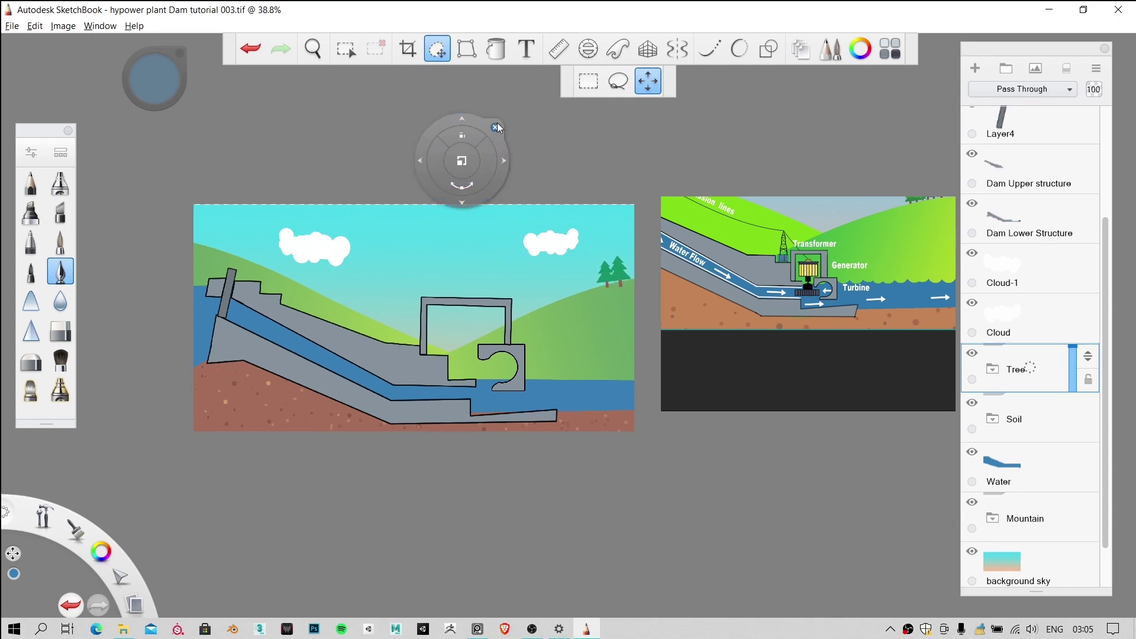
key(Escape)
Step: Examine the reference image's hills, generator, turbine and scalloped water surface against the drawing
scroll(419, 401, up, 5)
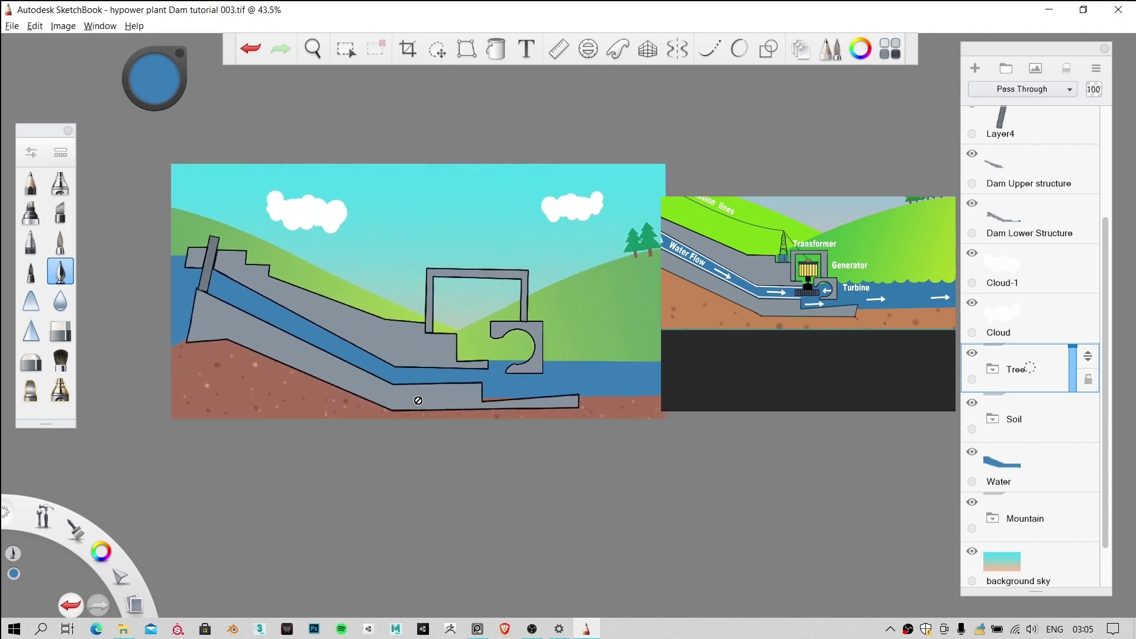
scroll(454, 298, down, 3)
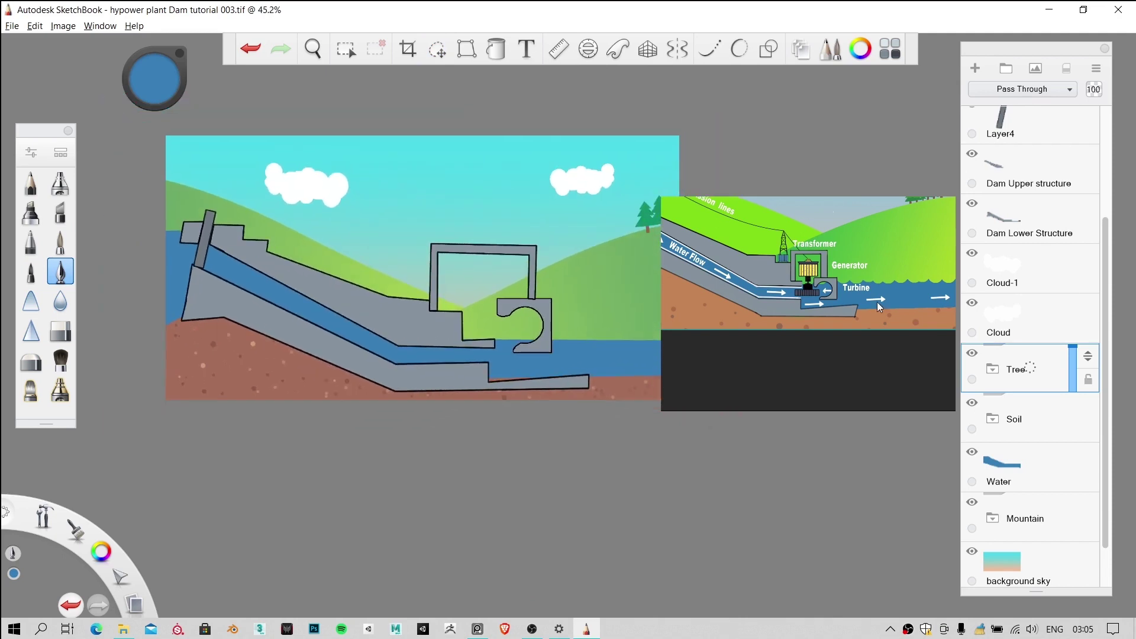
scroll(732, 294, down, 3)
scroll(732, 294, down, 2)
drag(745, 283, 779, 315)
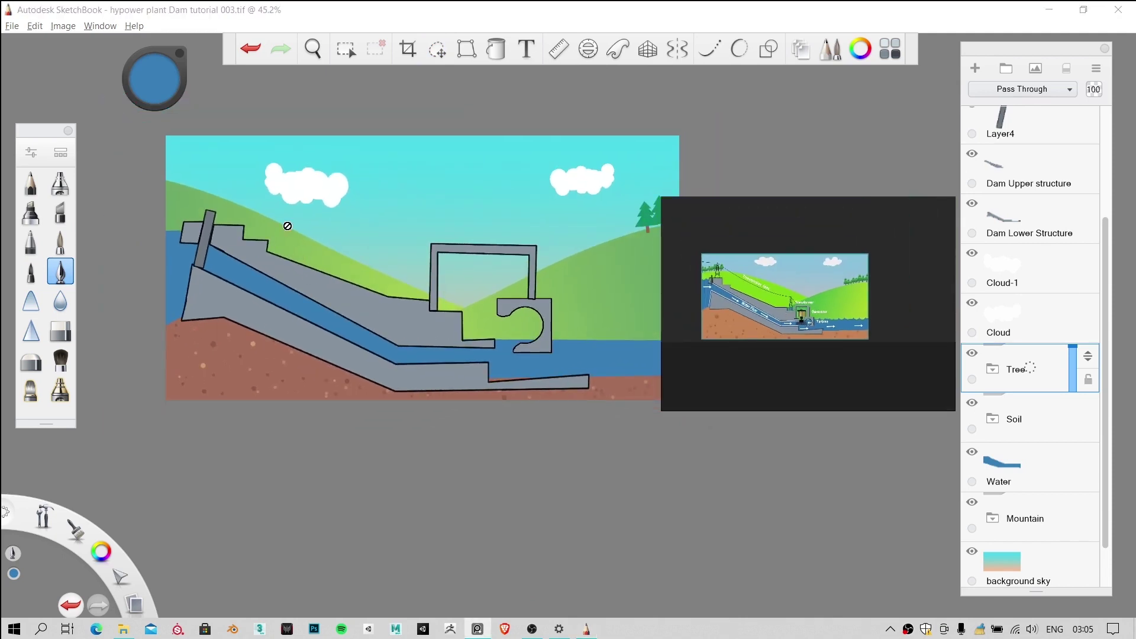
scroll(287, 226, down, 1)
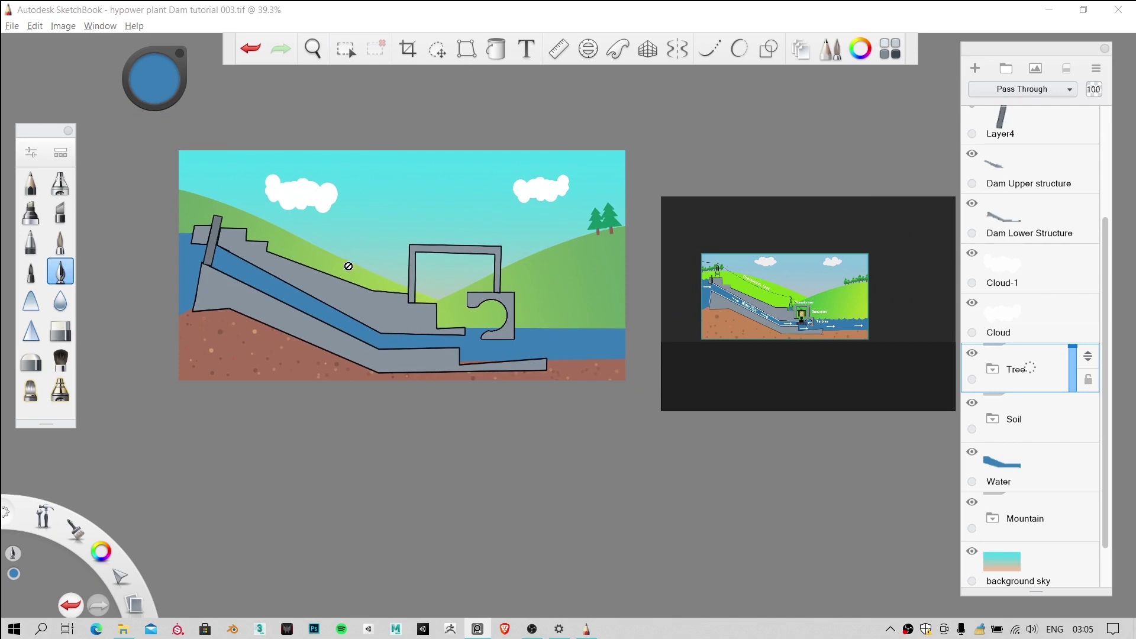
scroll(737, 329, up, 3)
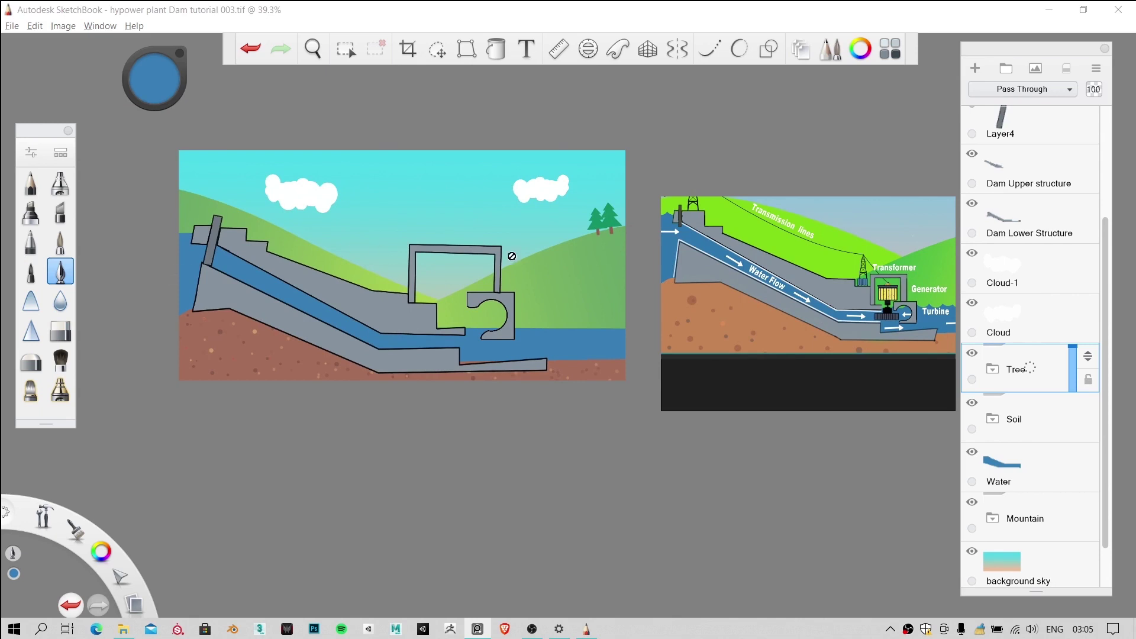
scroll(783, 275, down, 3)
scroll(806, 286, up, 2)
drag(873, 302, 846, 299)
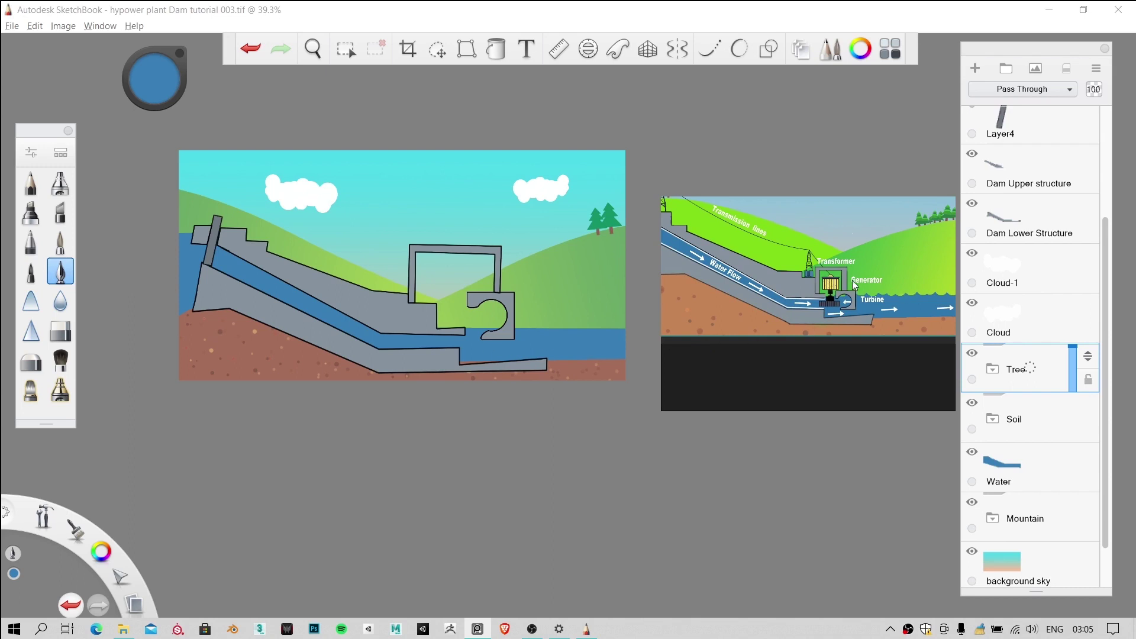
scroll(854, 285, down, 2)
scroll(825, 286, up, 3)
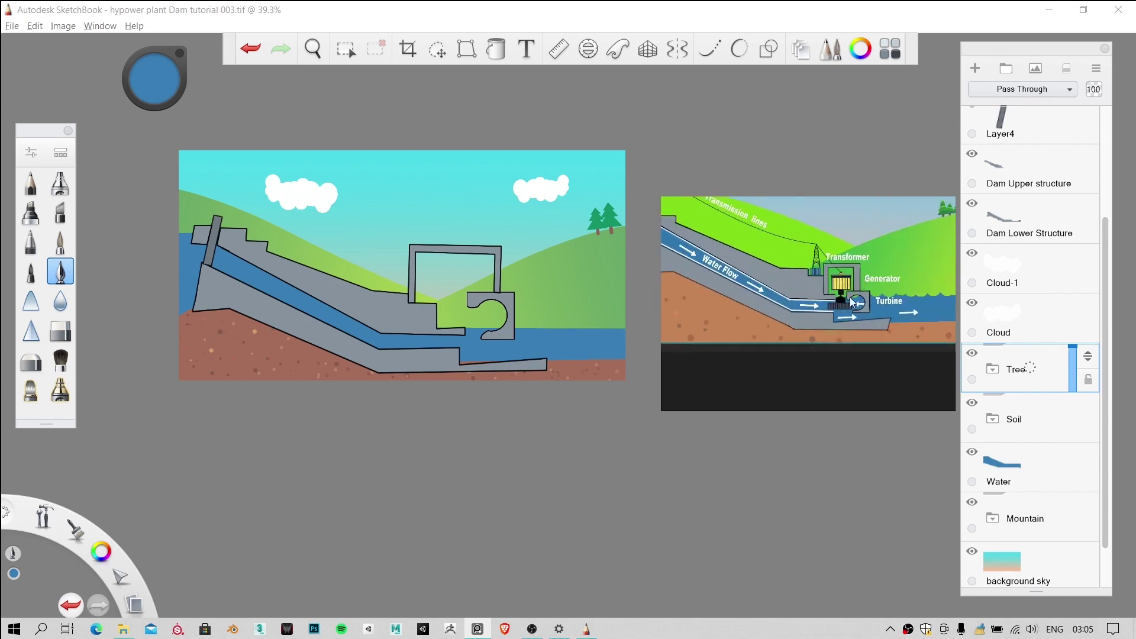
scroll(744, 301, down, 3)
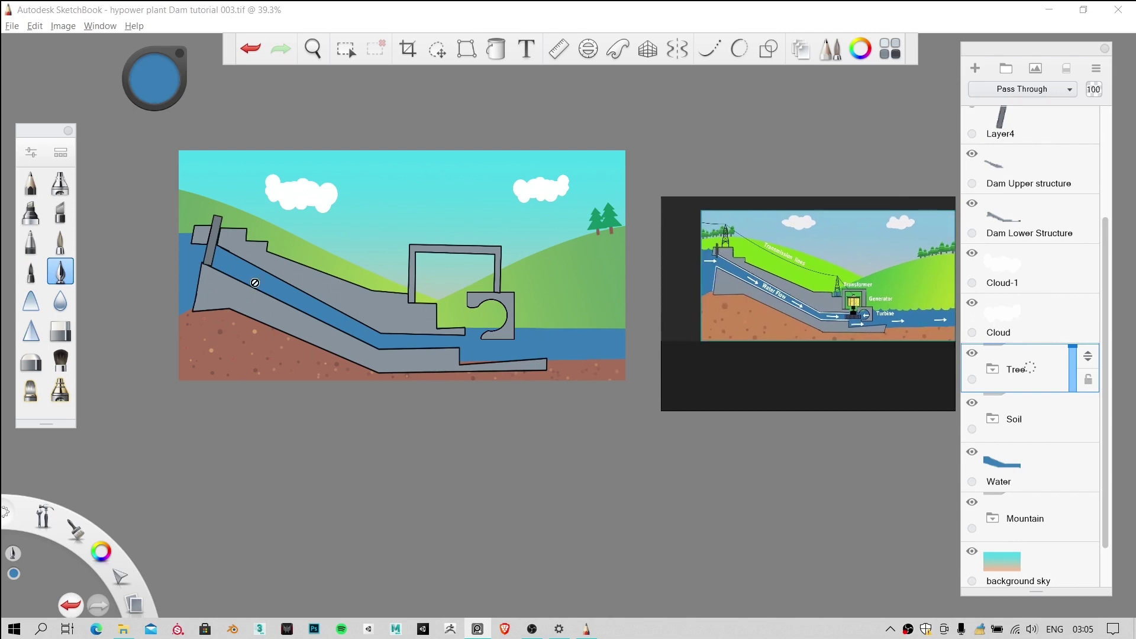
scroll(817, 315, up, 4)
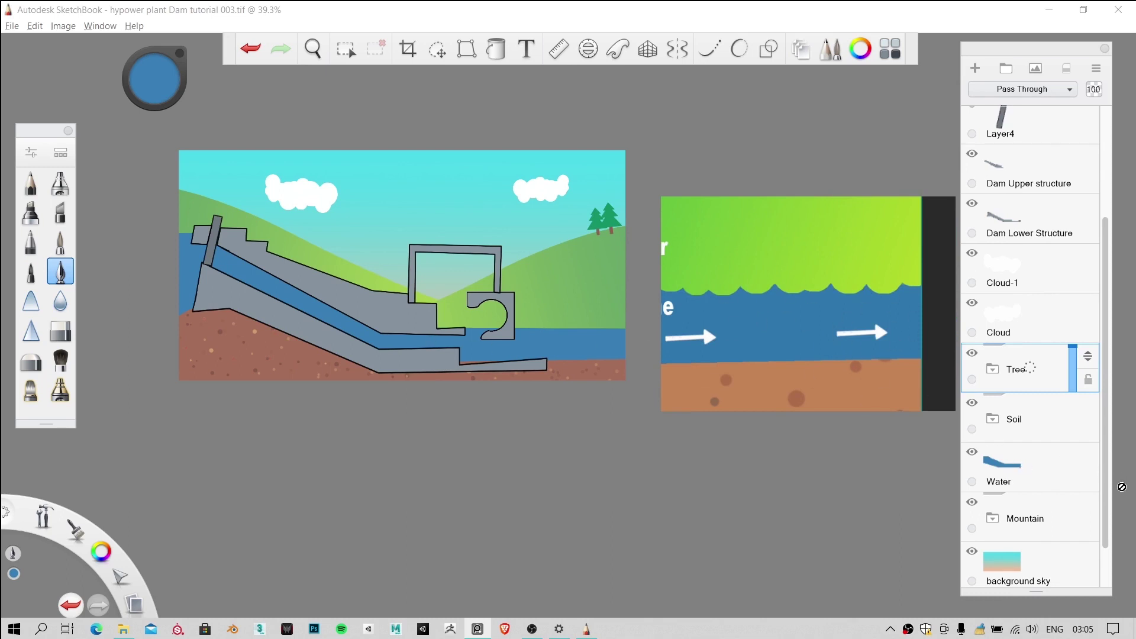
Step: On the Water layer, cut scalloped waves into the water surface inside the turbine casing with an elliptical selection
click(1017, 469)
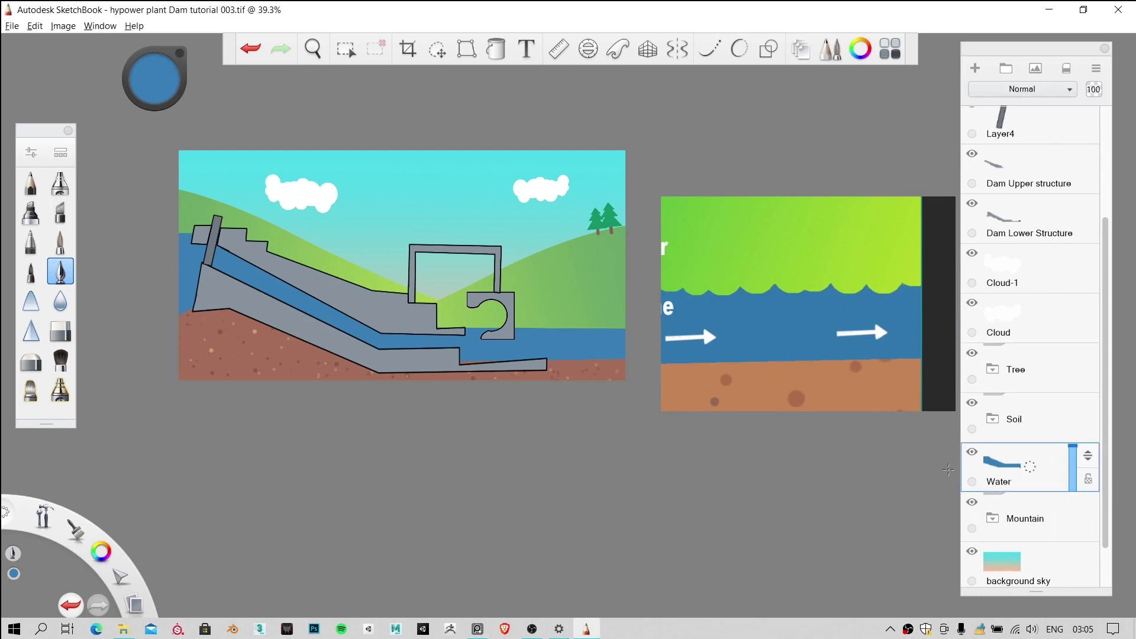
scroll(264, 135, up, 2)
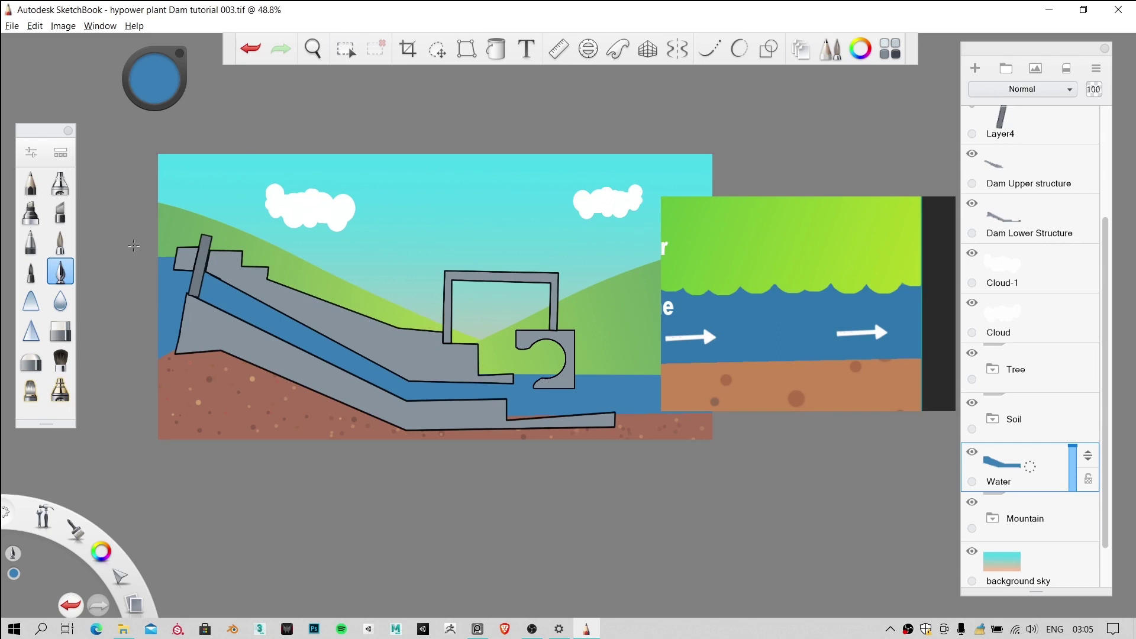
click(345, 49)
click(476, 83)
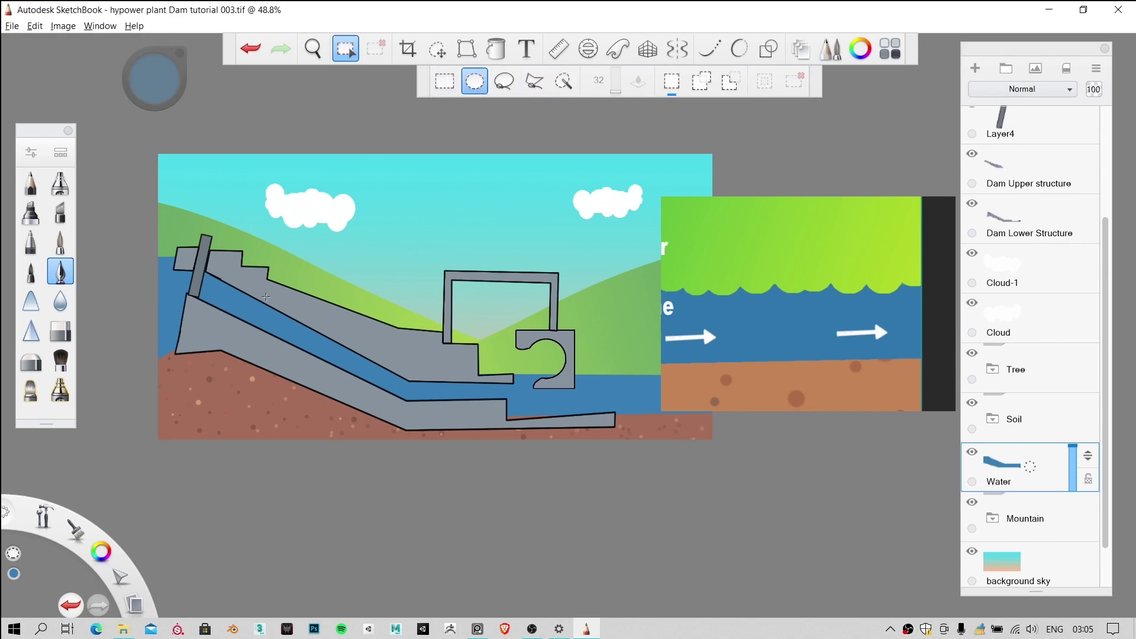
drag(318, 289, 407, 362)
key(space)
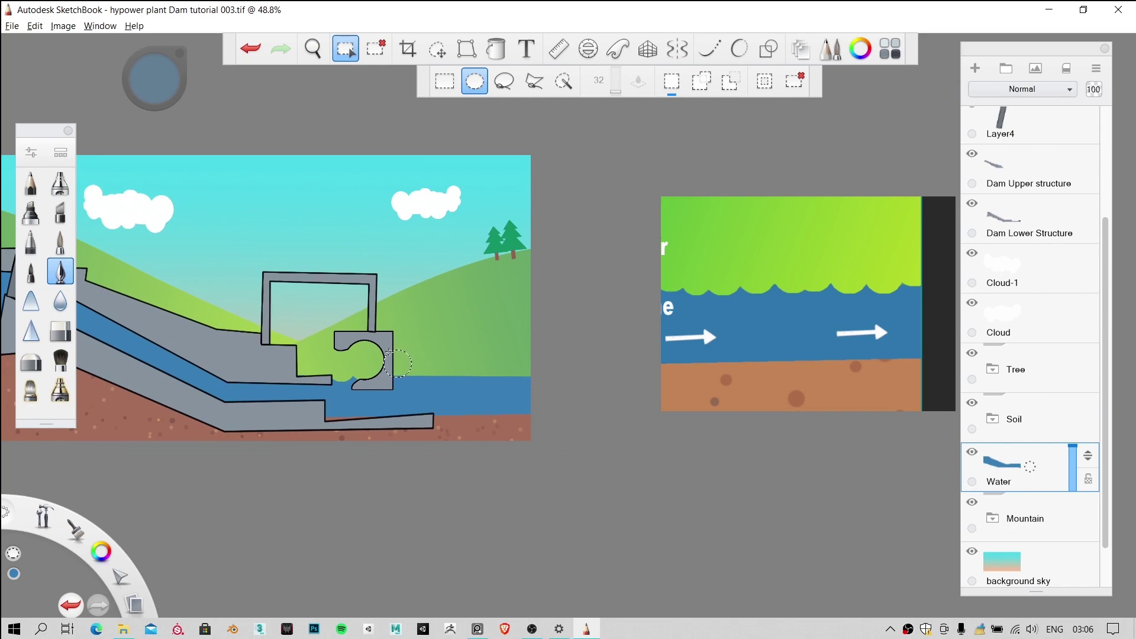
Step: Continue cutting scalloped waves from the turbine casing to the canvas's right edge and along the reservoir surface behind the dam, and deselect
drag(402, 361, 164, 313)
key(space)
drag(257, 357, 566, 405)
drag(484, 367, 307, 299)
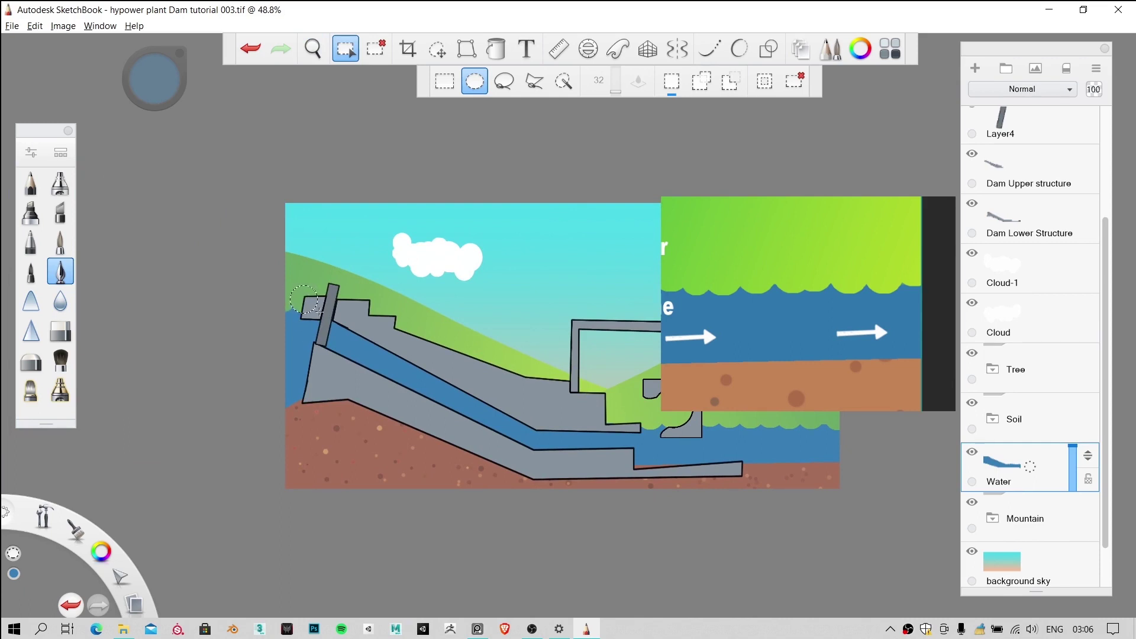
key(ctrl+d)
key(space)
drag(416, 315, 382, 368)
drag(488, 380, 430, 398)
scroll(803, 318, down, 8)
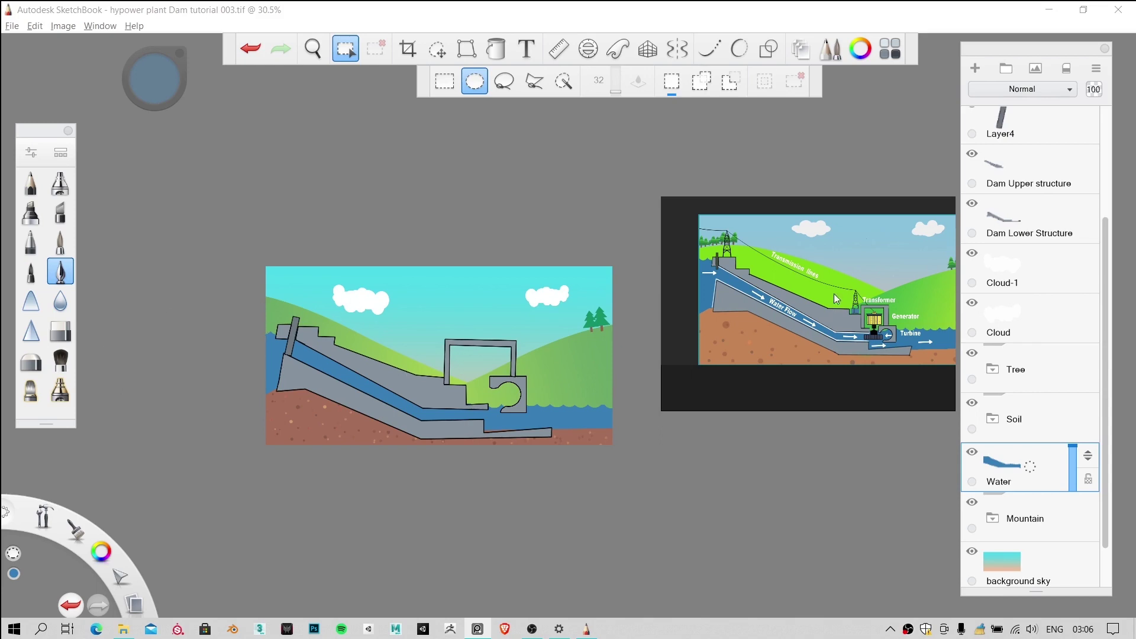
Step: Compare the illustration's dam, turbine casing and wavy water surface with the reference image
scroll(815, 313, up, 1)
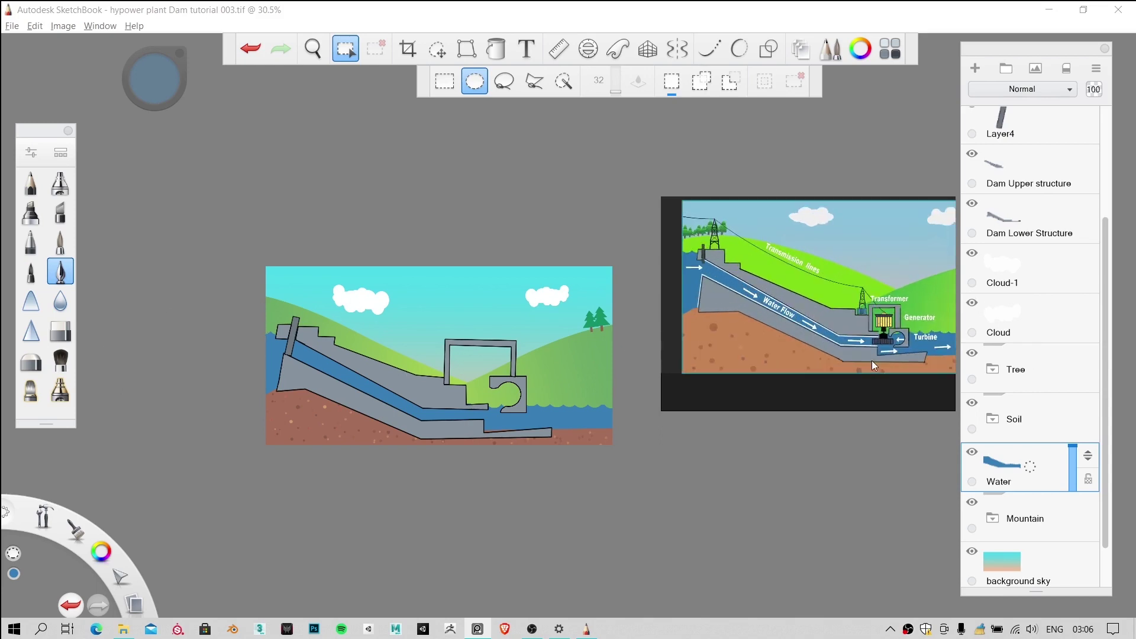
scroll(873, 361, up, 1)
scroll(822, 312, up, 2)
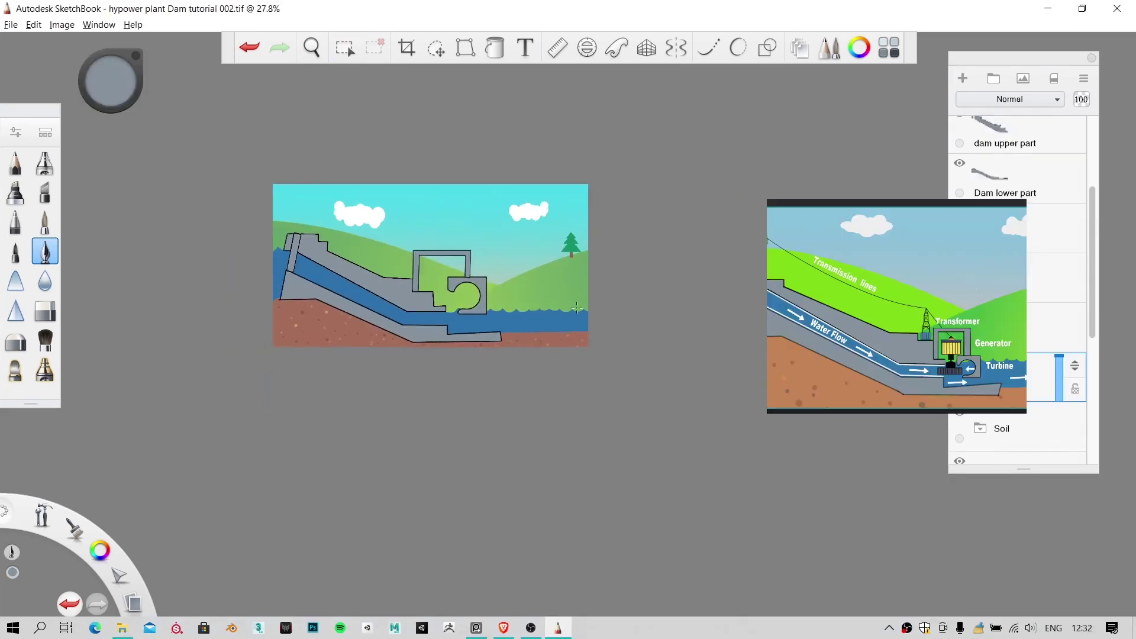
key(space)
drag(506, 346, 518, 338)
drag(579, 393, 665, 413)
mouse_move(629, 375)
mouse_down()
mouse_move(623, 405)
mouse_move(656, 343)
mouse_up()
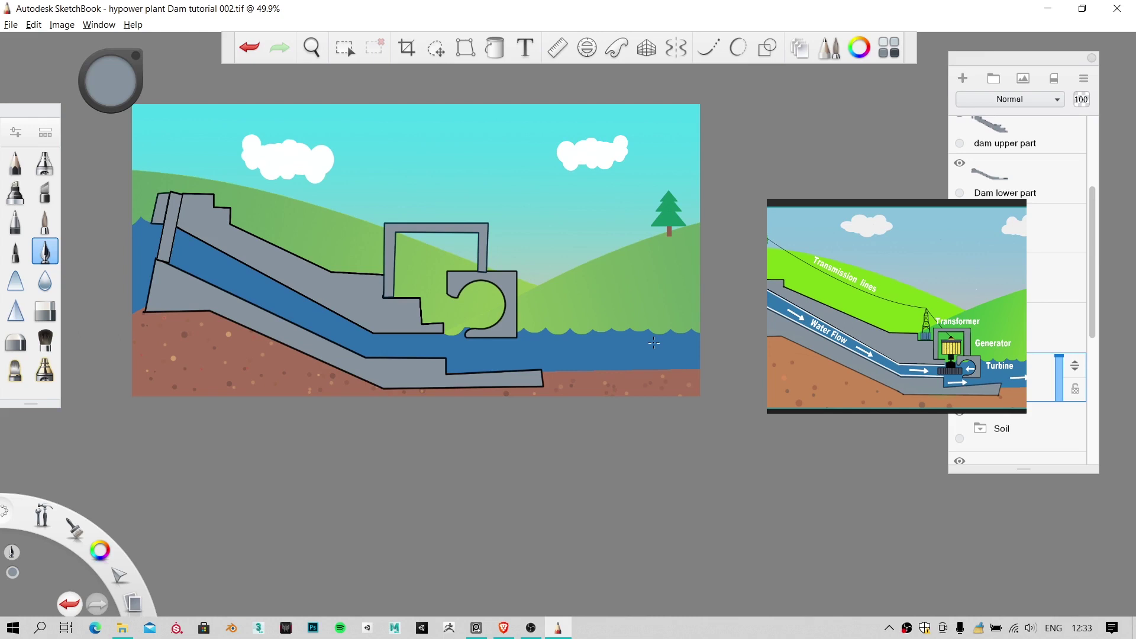
scroll(543, 296, up, 1)
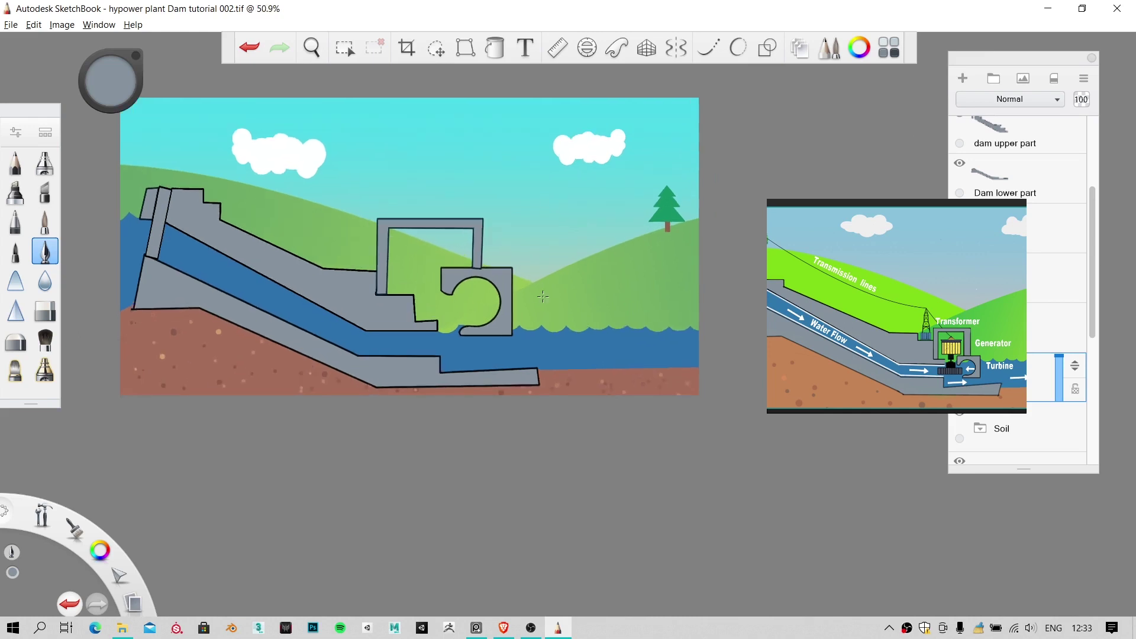
scroll(543, 296, up, 2)
click(531, 628)
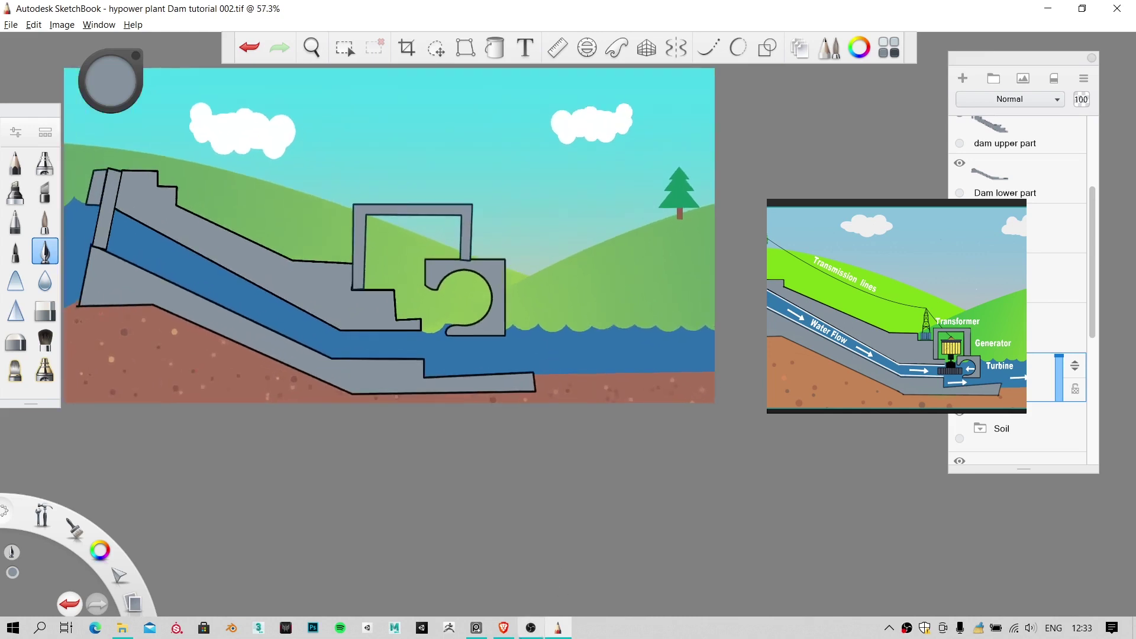